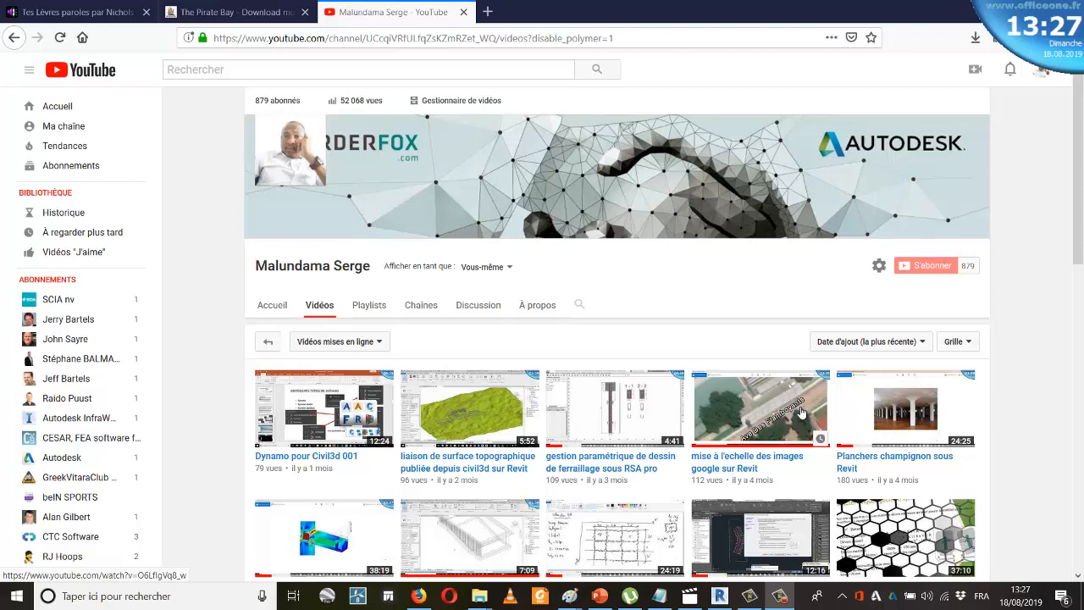
Switch to the untitled Paint drawing to examine the two sketched room layouts and their dimensions
mouse_move(579, 603)
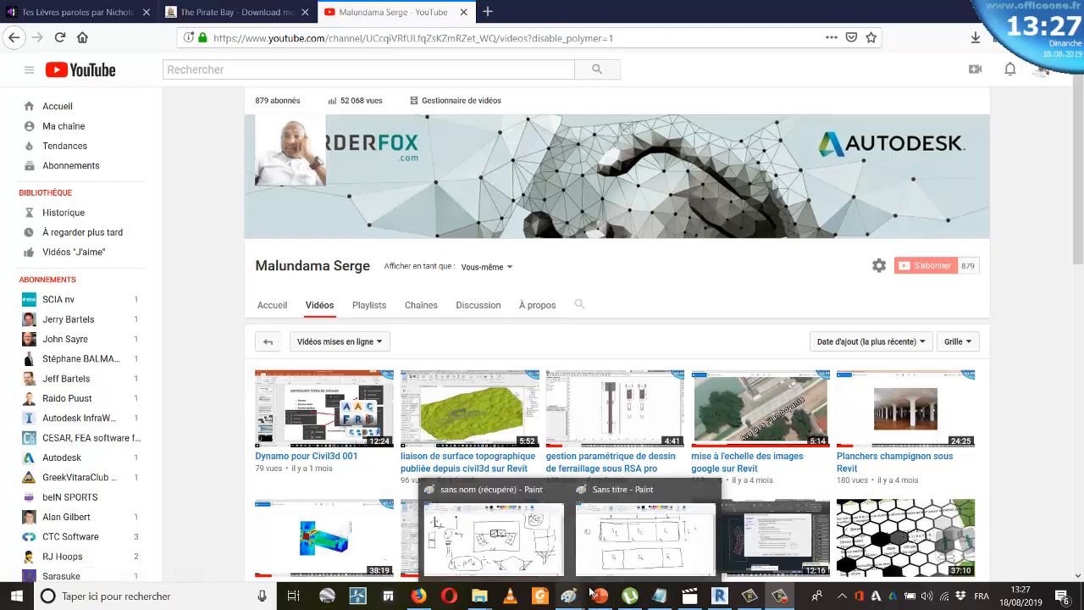
click(644, 525)
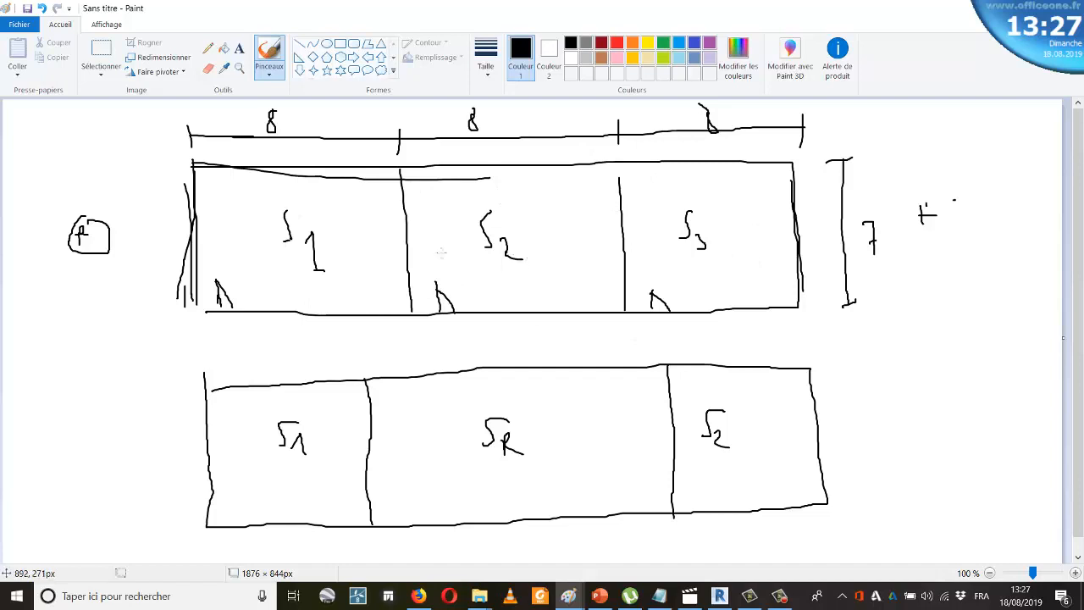
Switch to Revit and set the project's length unit to centimetres
click(721, 596)
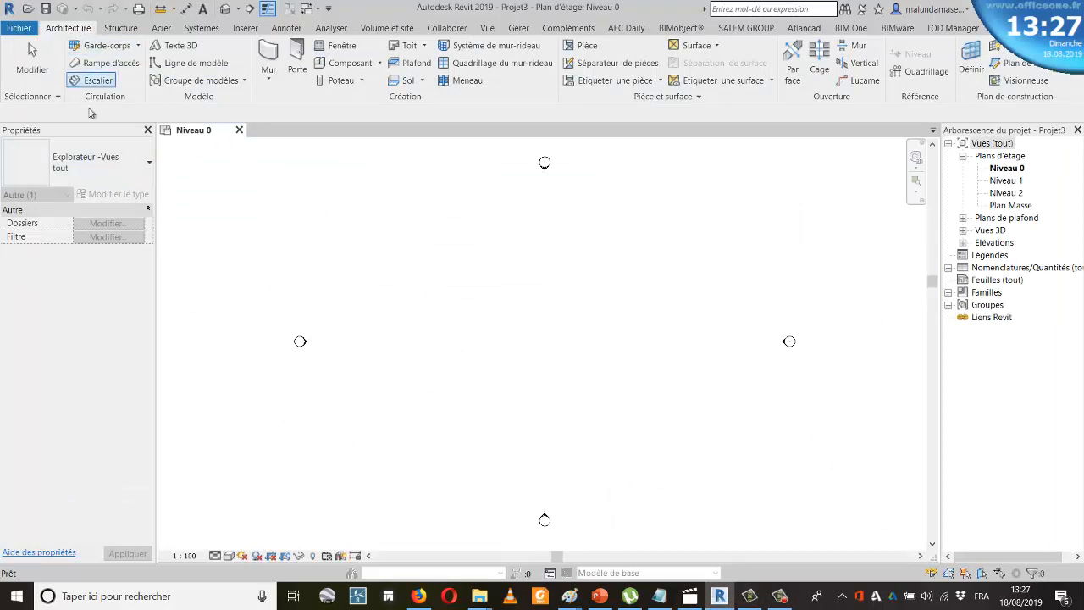
click(520, 33)
click(151, 80)
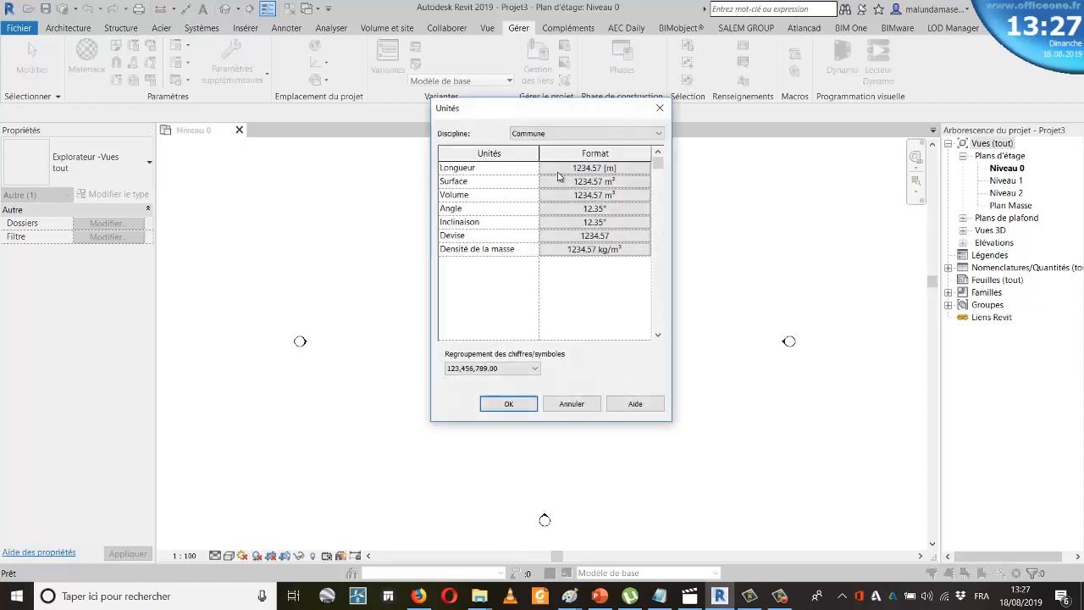
click(558, 168)
click(719, 165)
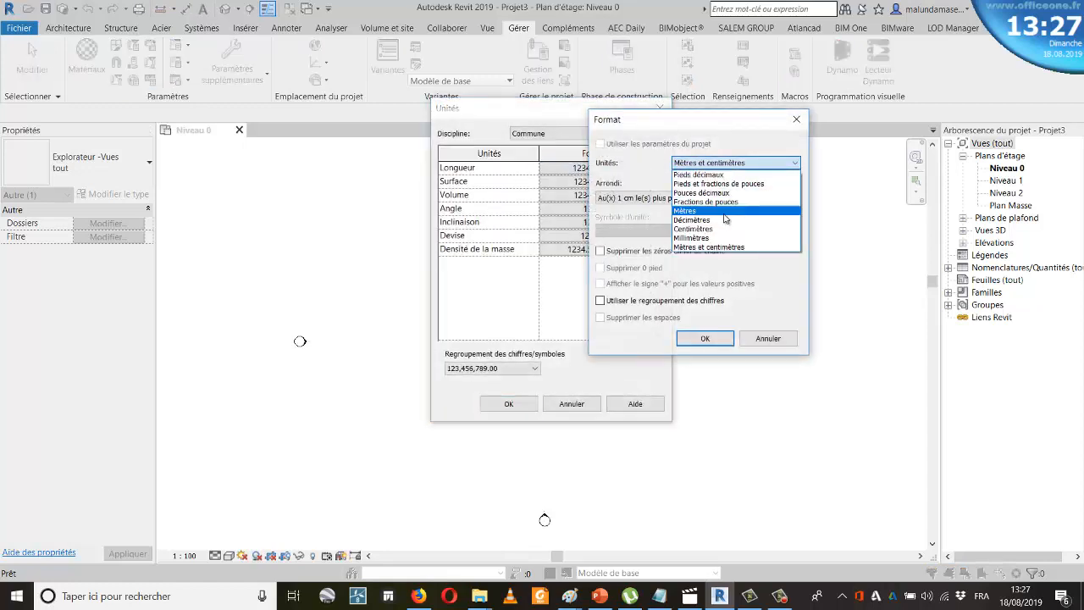
click(724, 229)
click(704, 338)
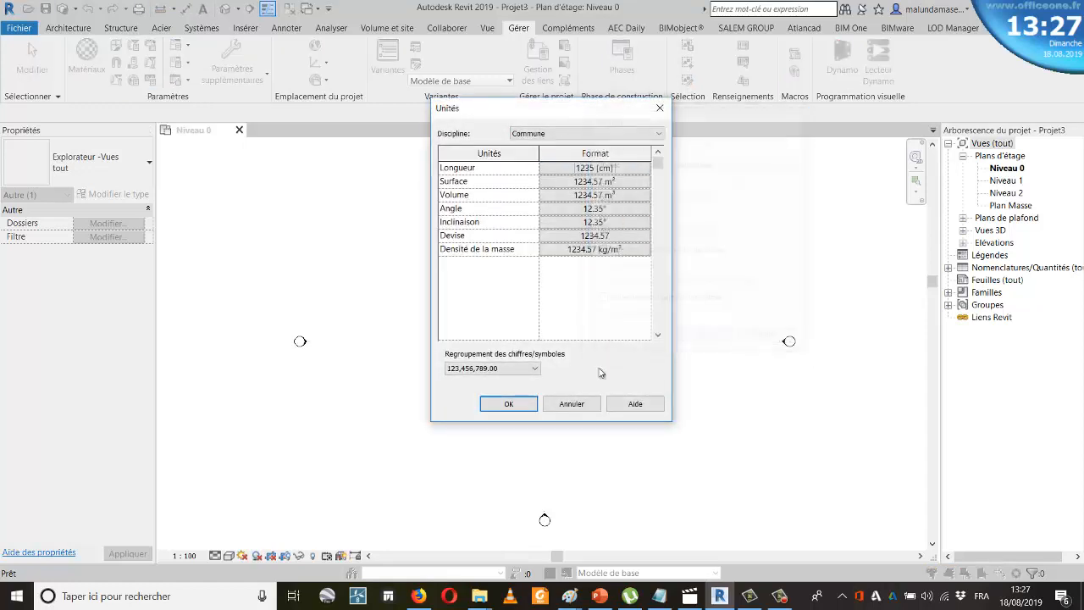
click(508, 403)
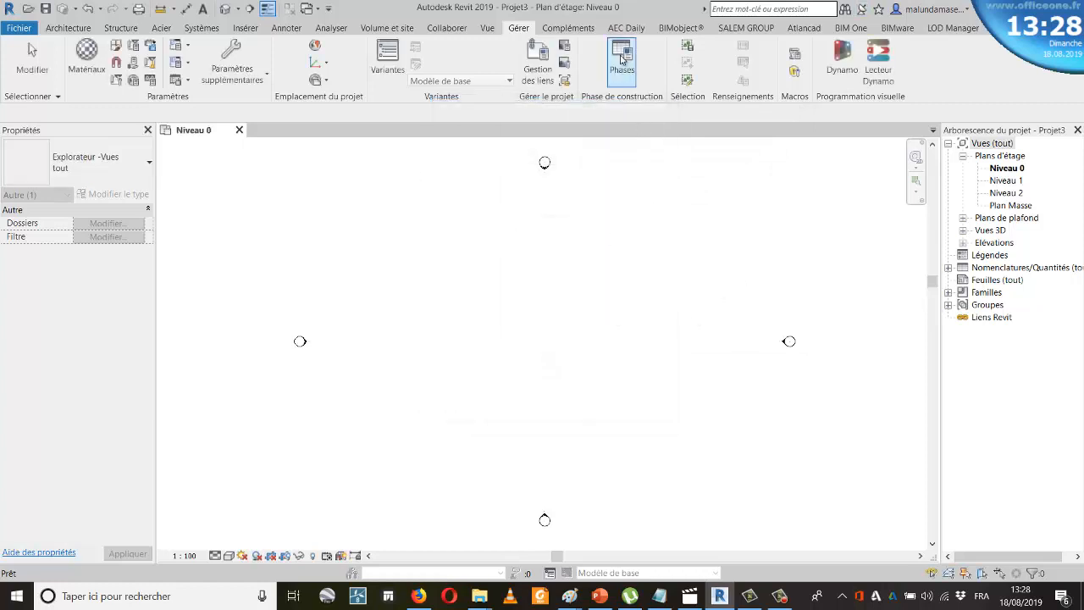
click(622, 59)
drag(634, 137, 667, 125)
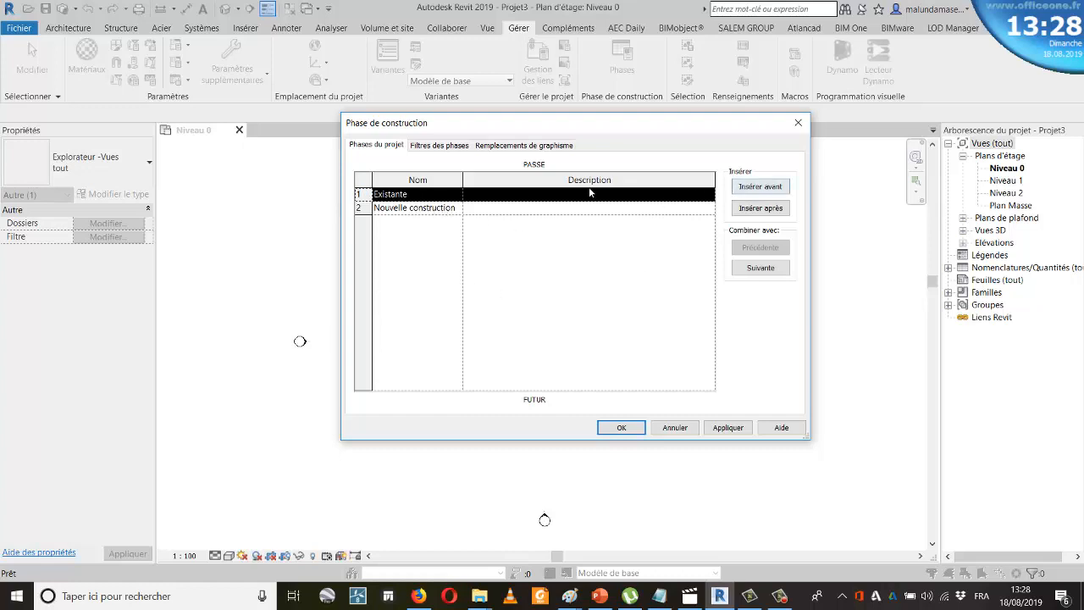
click(781, 193)
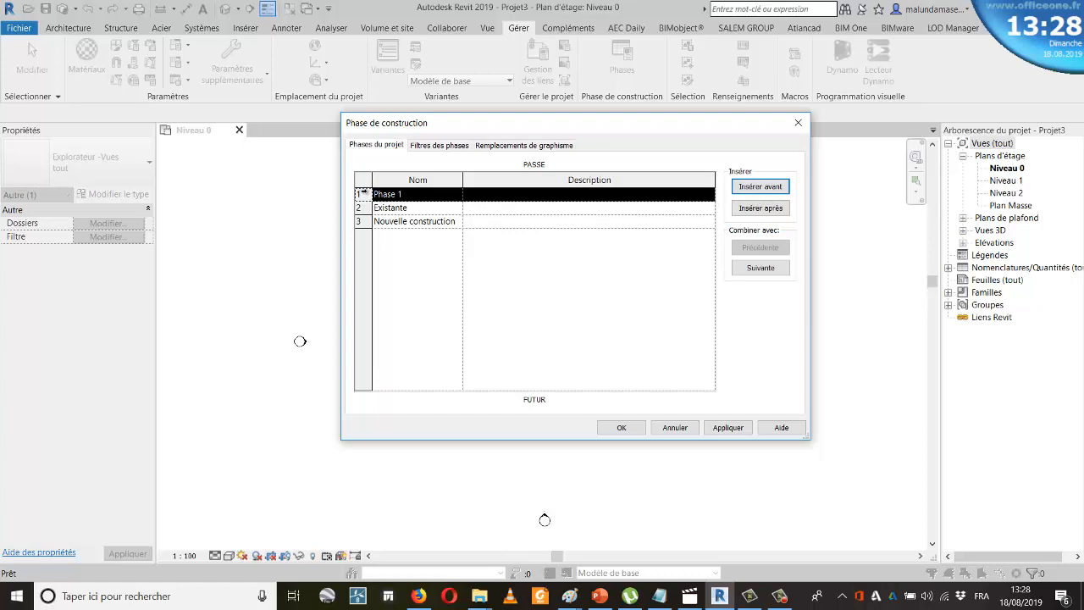
click(798, 123)
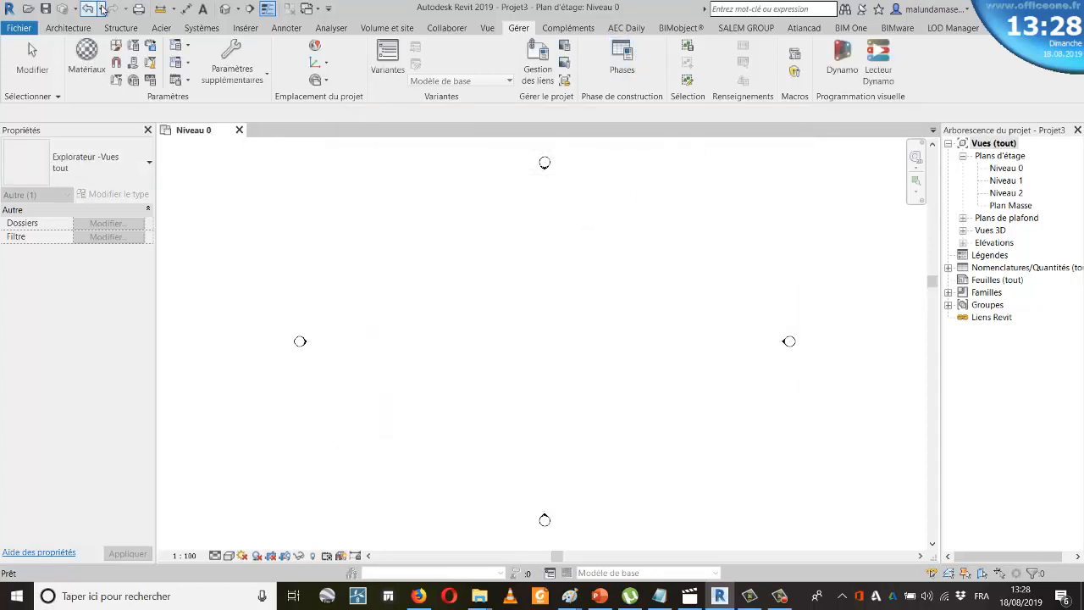
Insert a construction phase after Existante, name it "demolition" and apply the phase changes
click(621, 61)
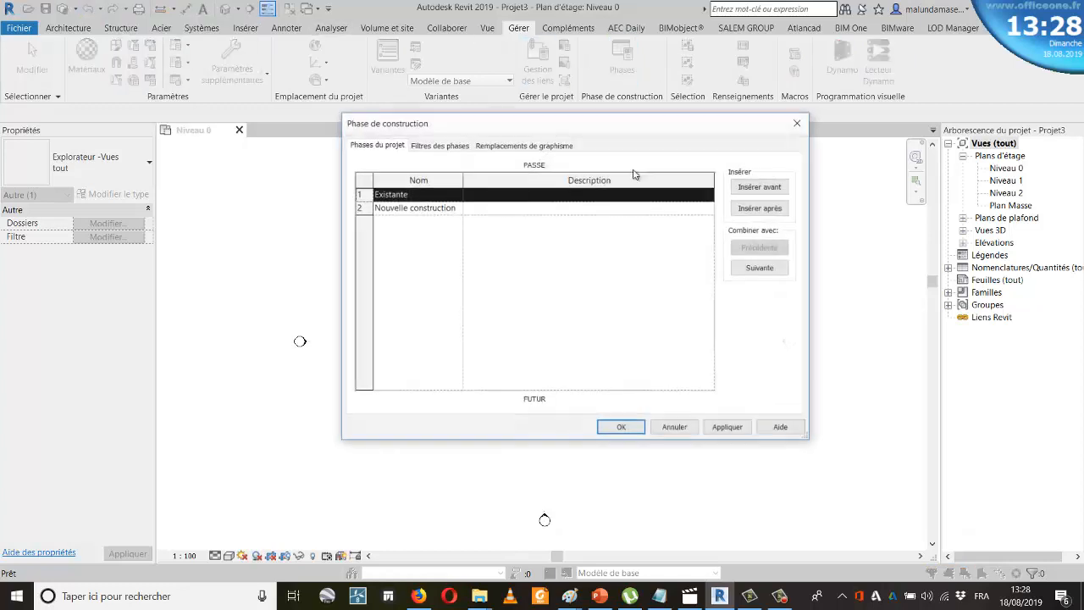
click(759, 208)
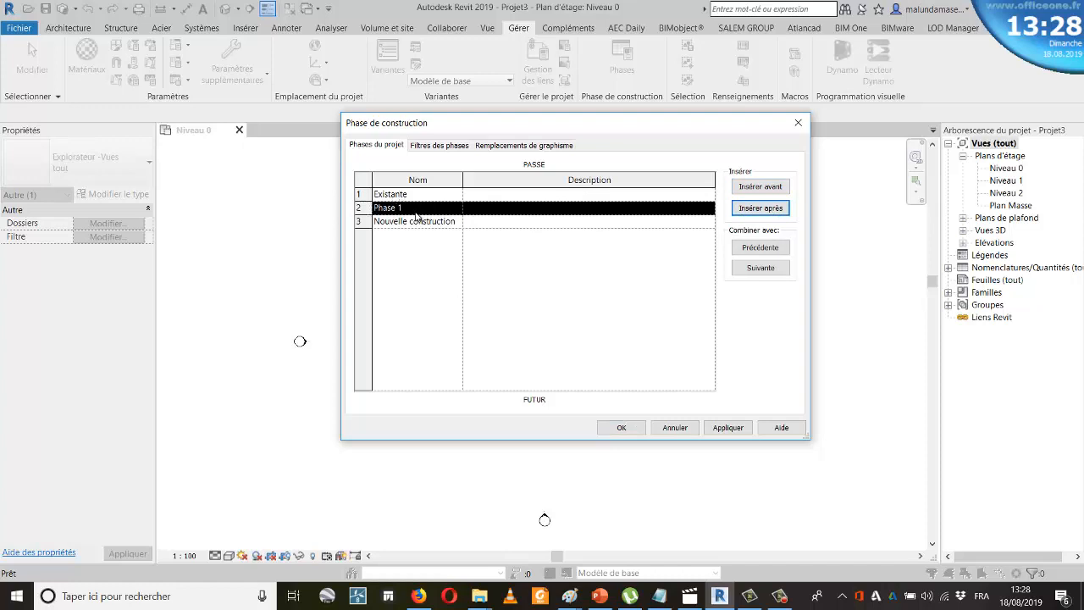
click(457, 205)
text(demolition)
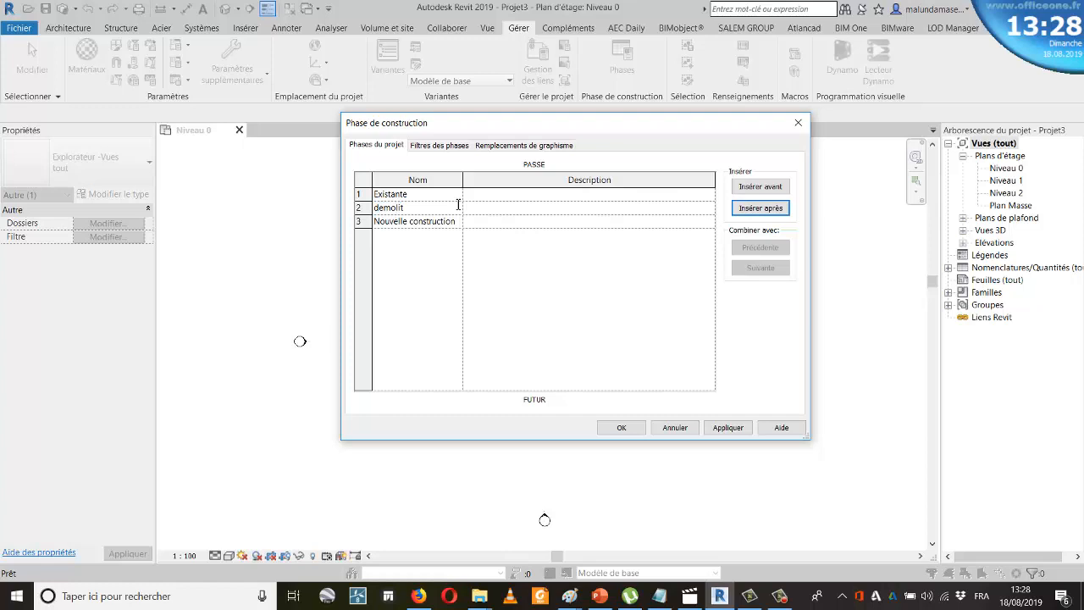
click(739, 427)
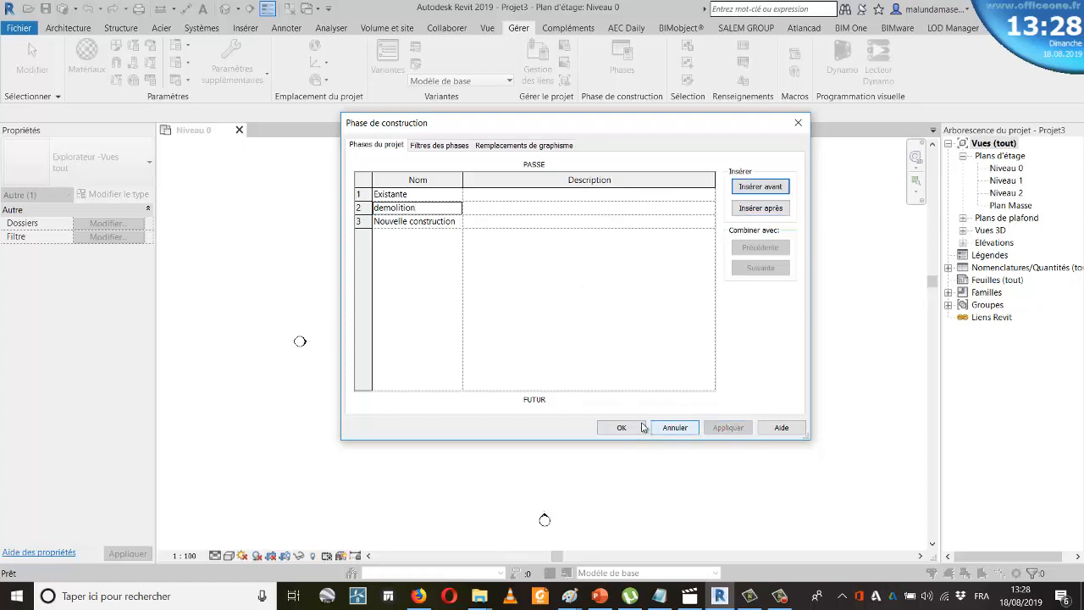
click(634, 428)
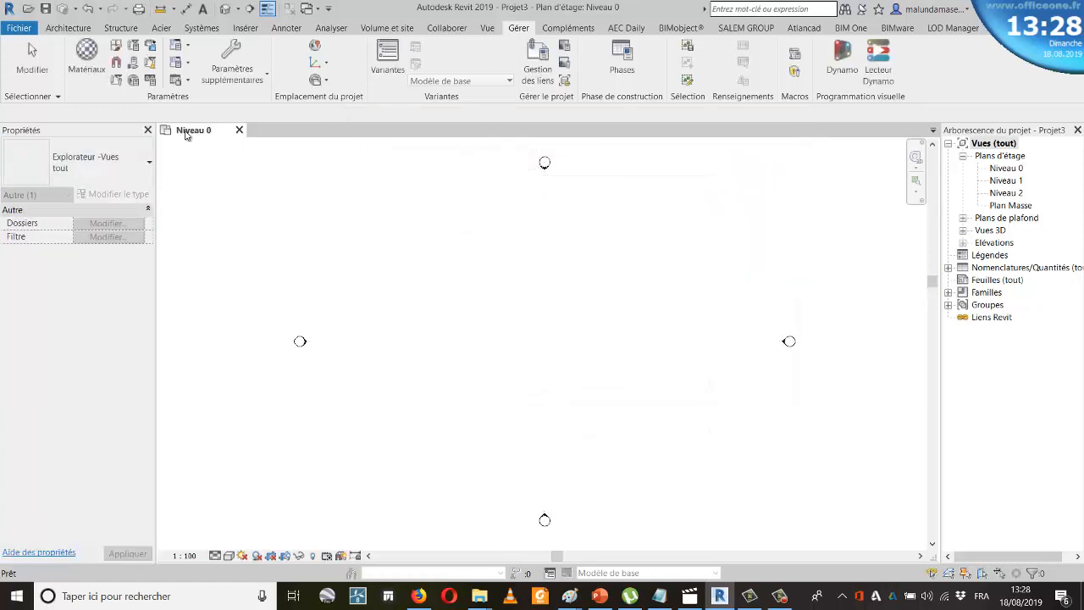
click(47, 27)
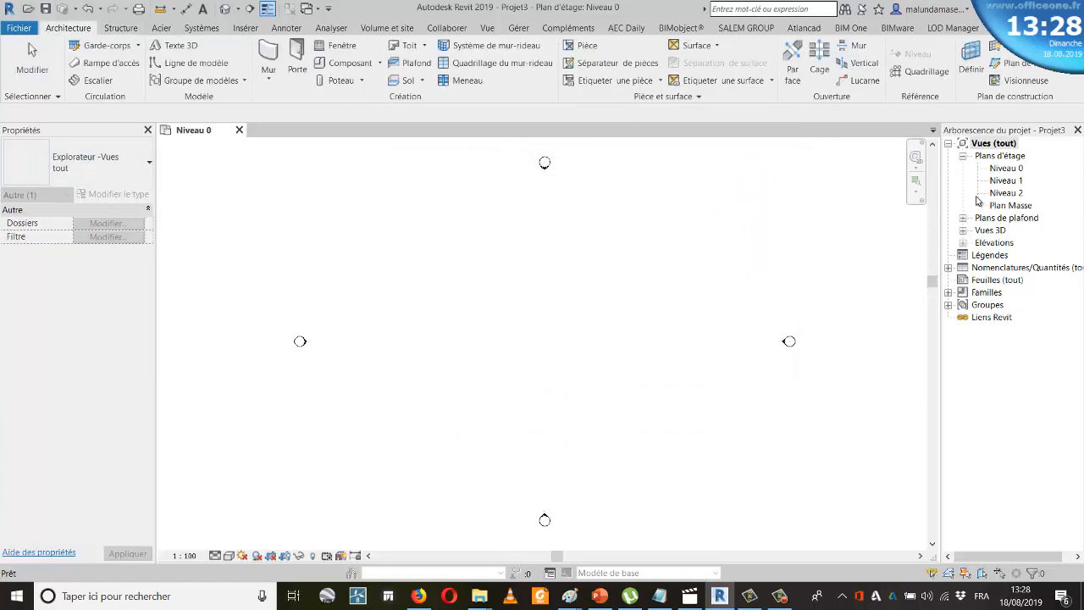
click(1006, 168)
click(1004, 170)
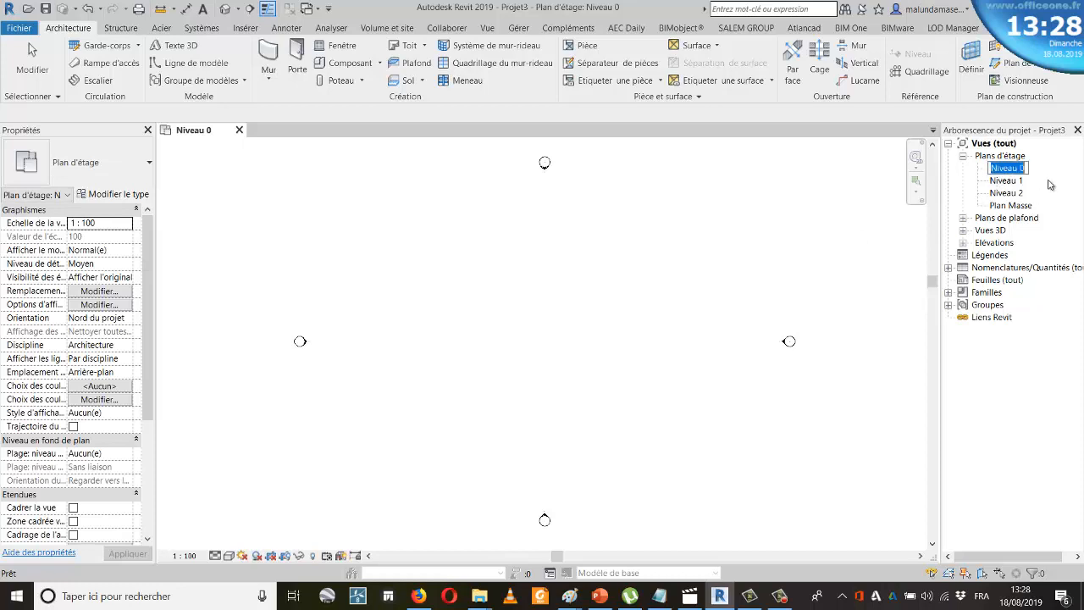
click(857, 202)
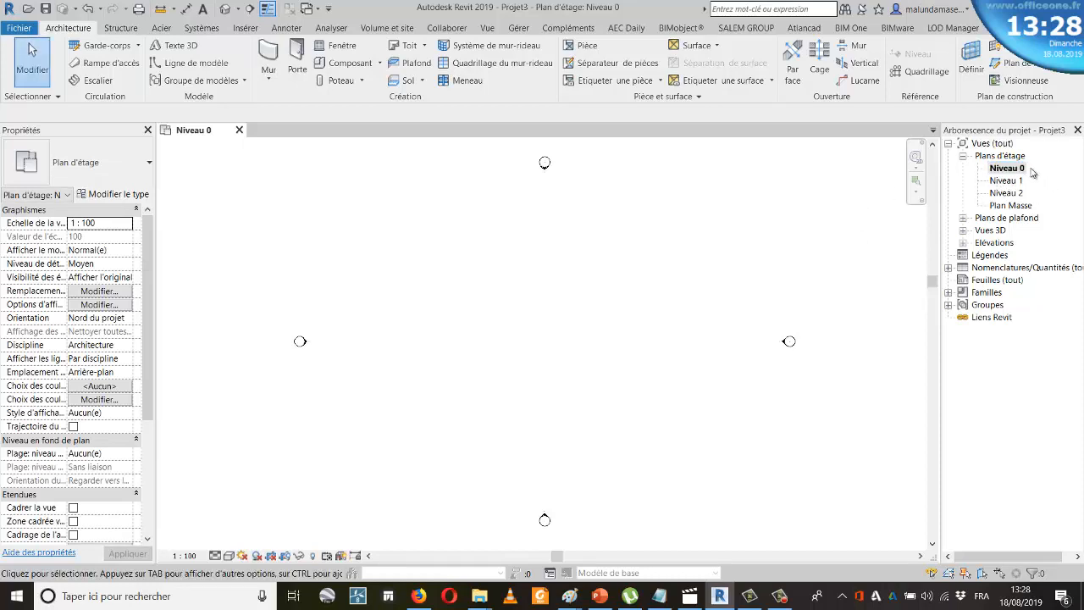
Rename the Niveau 0 floor plan as "RDC existant", including corresponding levels and views, and suppress further rename confirmations
right_click(1020, 169)
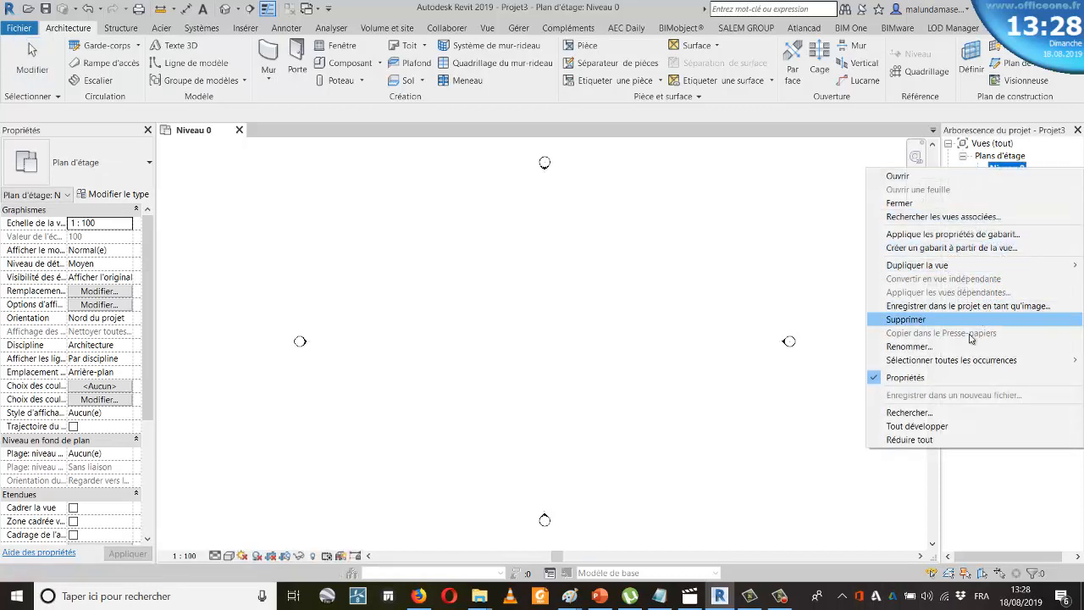
click(973, 341)
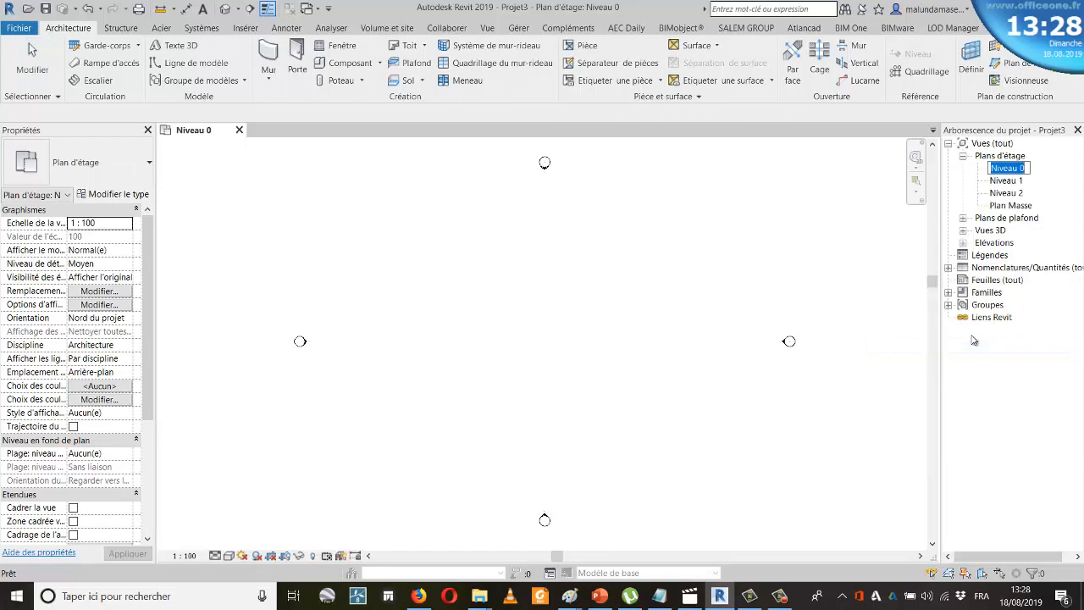
text(RDC esxistant)
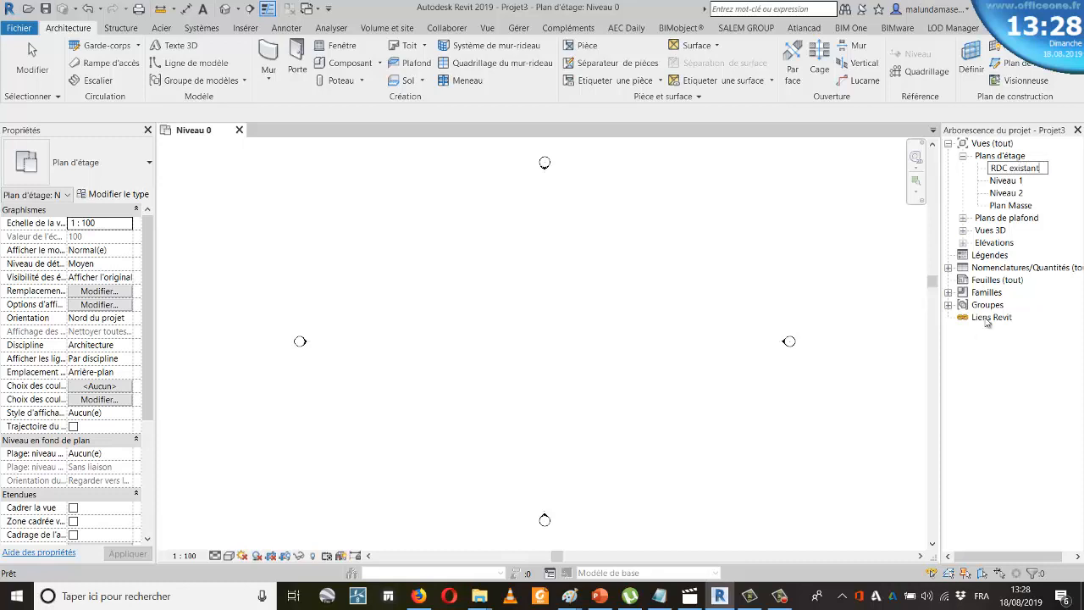
key(Return)
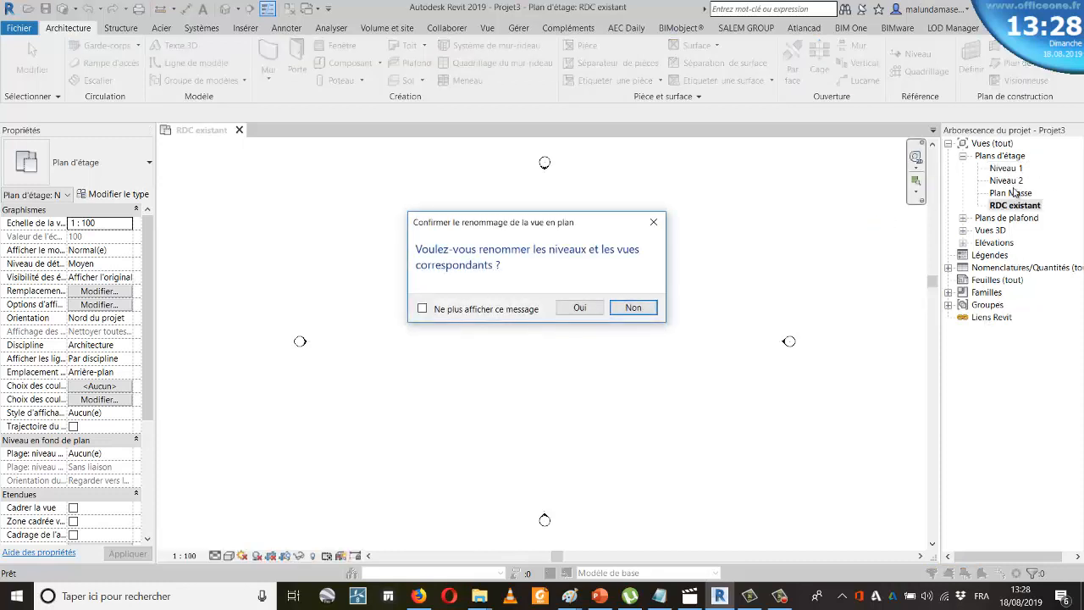
click(422, 309)
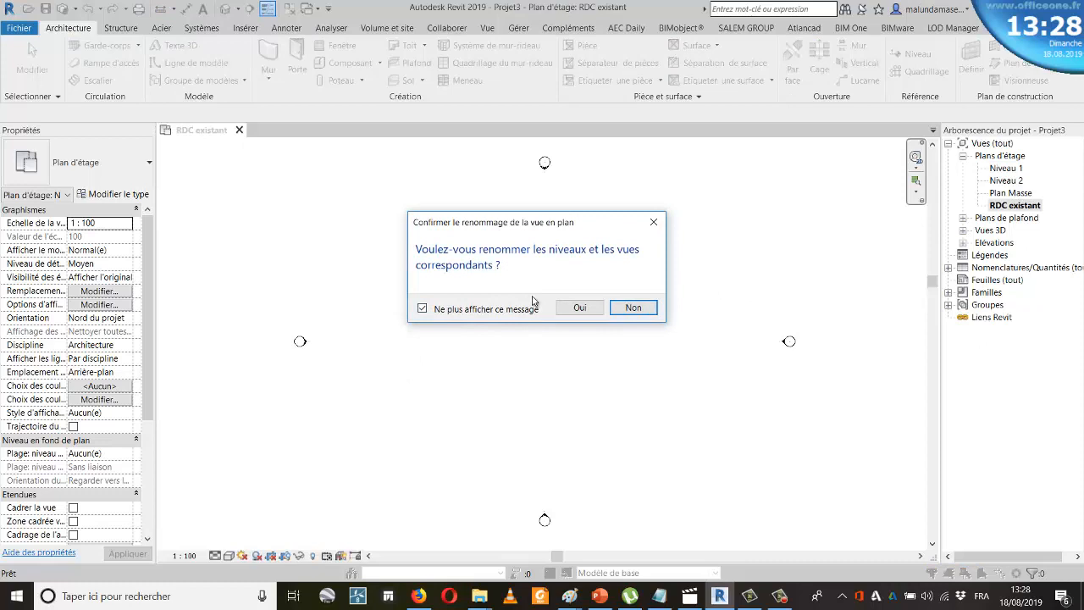
click(580, 308)
Duplicate the RDC existant floor plan, then duplicate that copy to get two additional ground-floor views
right_click(1014, 205)
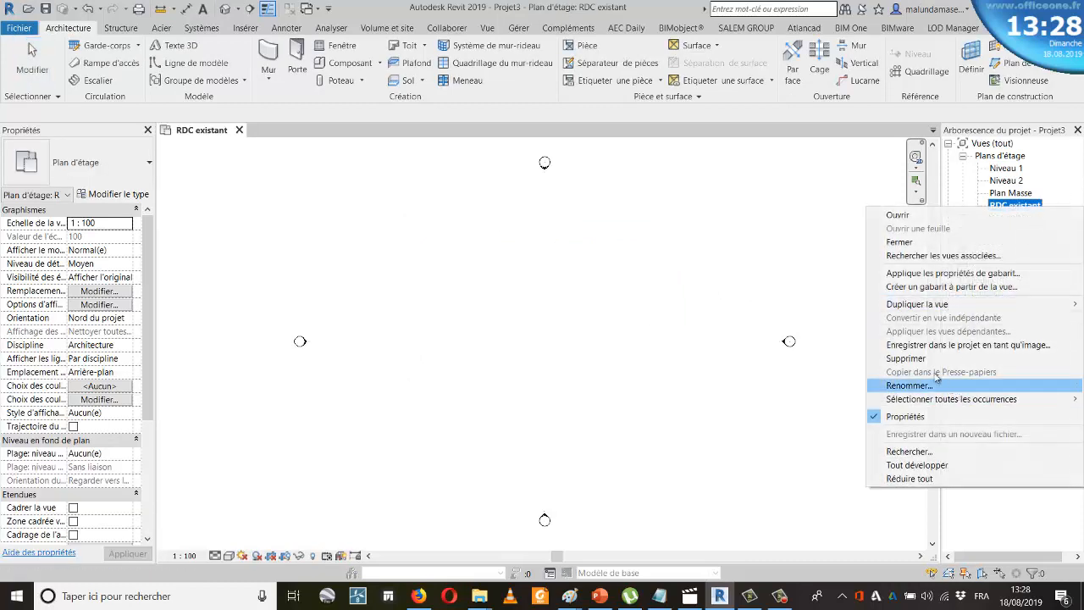
mouse_move(889, 304)
click(836, 317)
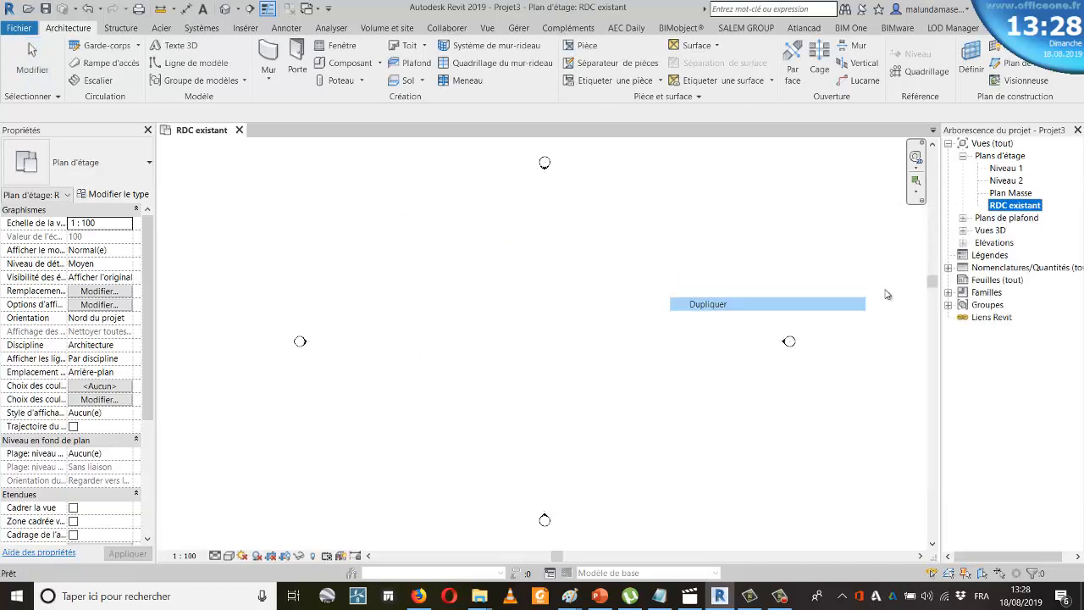
right_click(1016, 218)
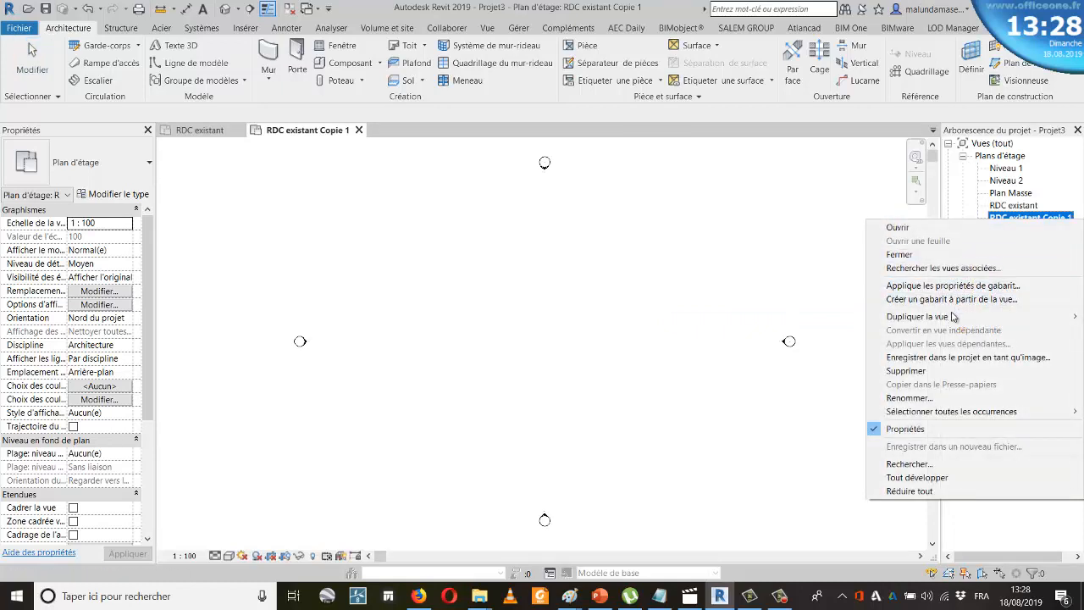
mouse_move(932, 316)
click(745, 316)
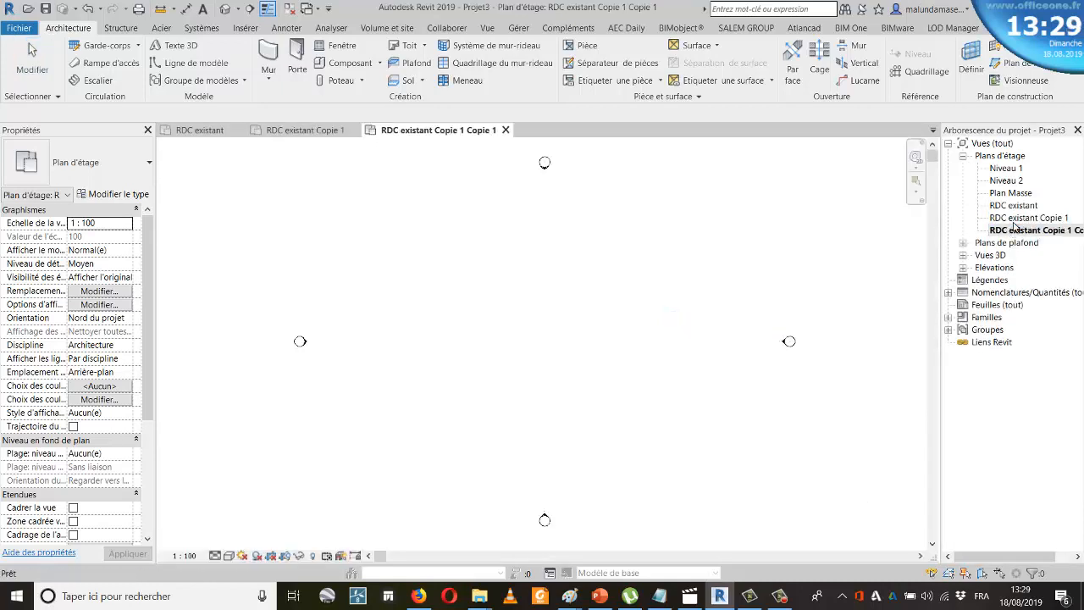
Rename the first copy of the RDC existant floor plan as "RDC demolition"
right_click(1029, 225)
click(987, 398)
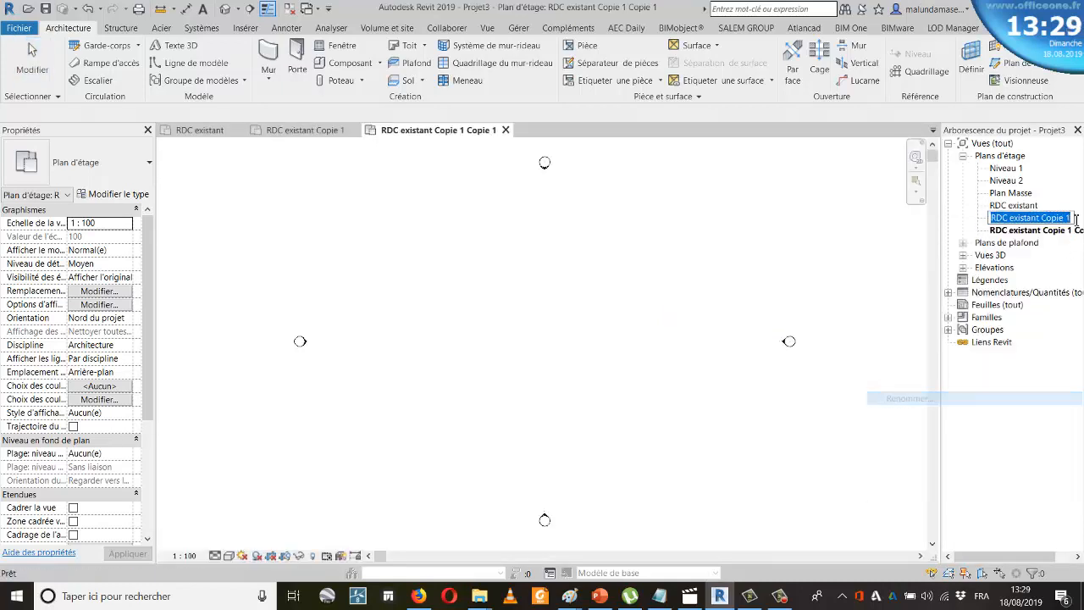
drag(1070, 217, 1016, 218)
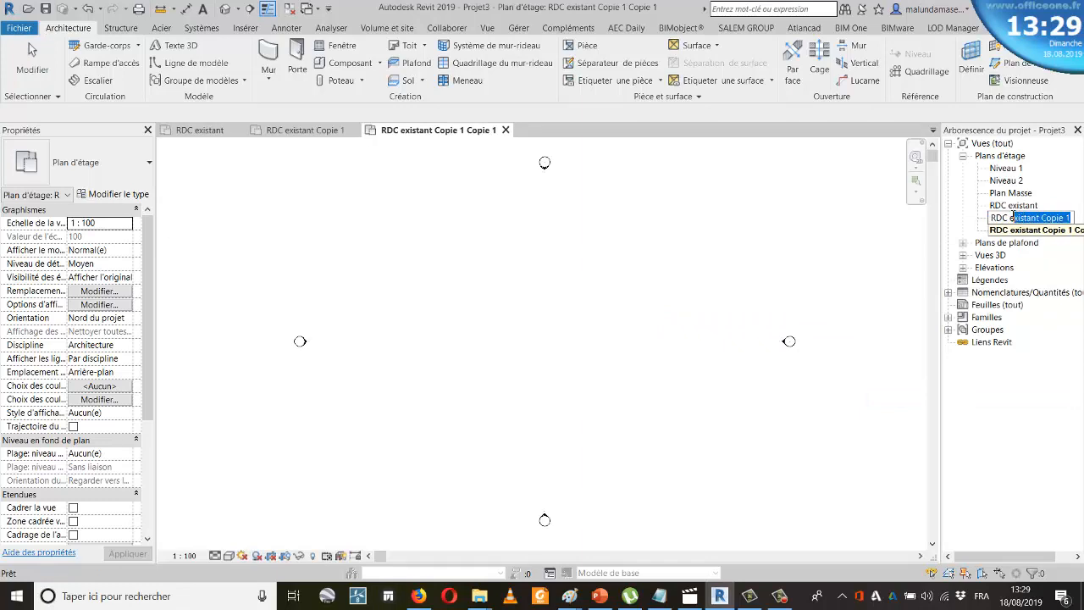
text(de)
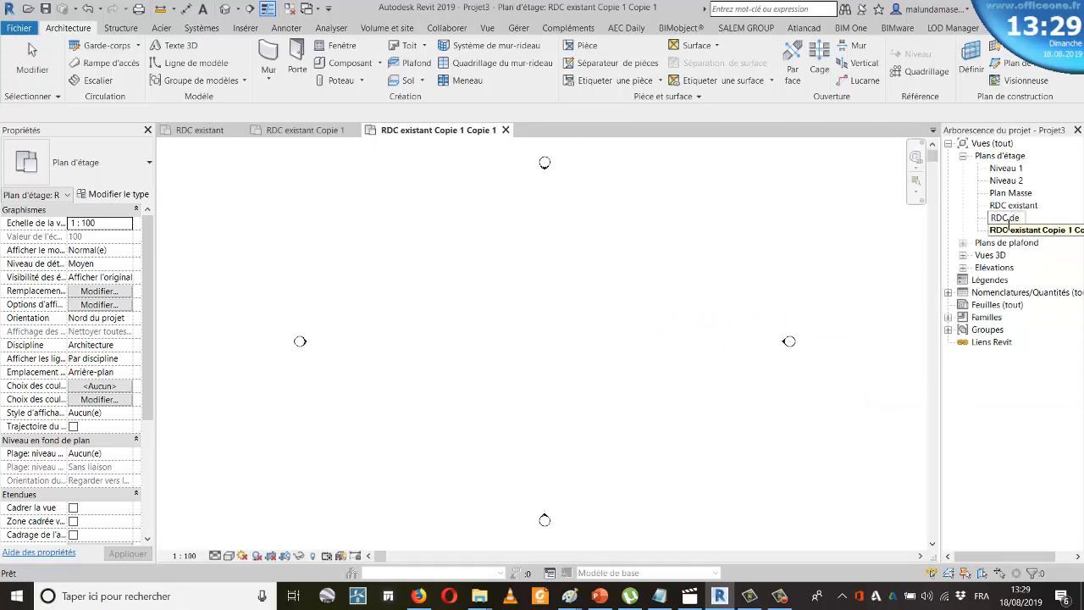
text(molition)
click(729, 278)
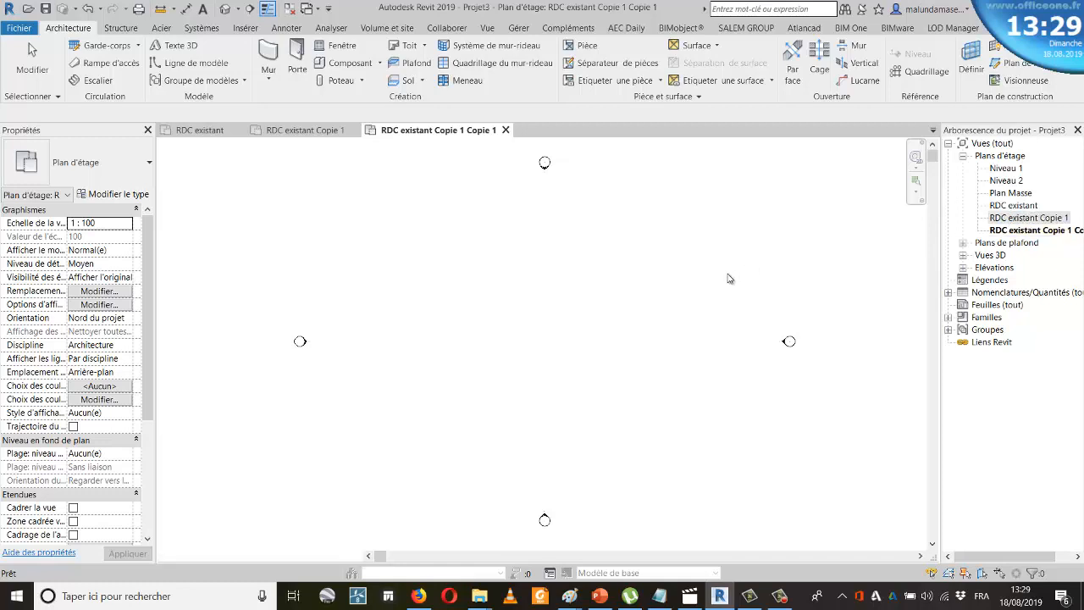
Rename the remaining RDC existant floor plan copy as "RDC nouvelle construction"
right_click(1035, 232)
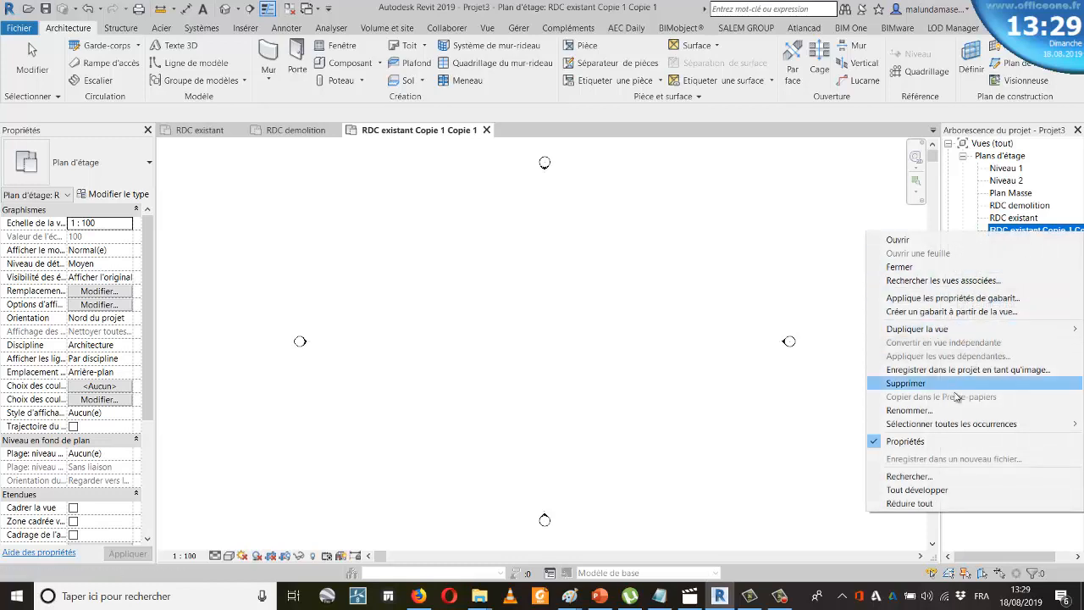
click(932, 410)
drag(1071, 230, 1012, 231)
key(BackSpace)
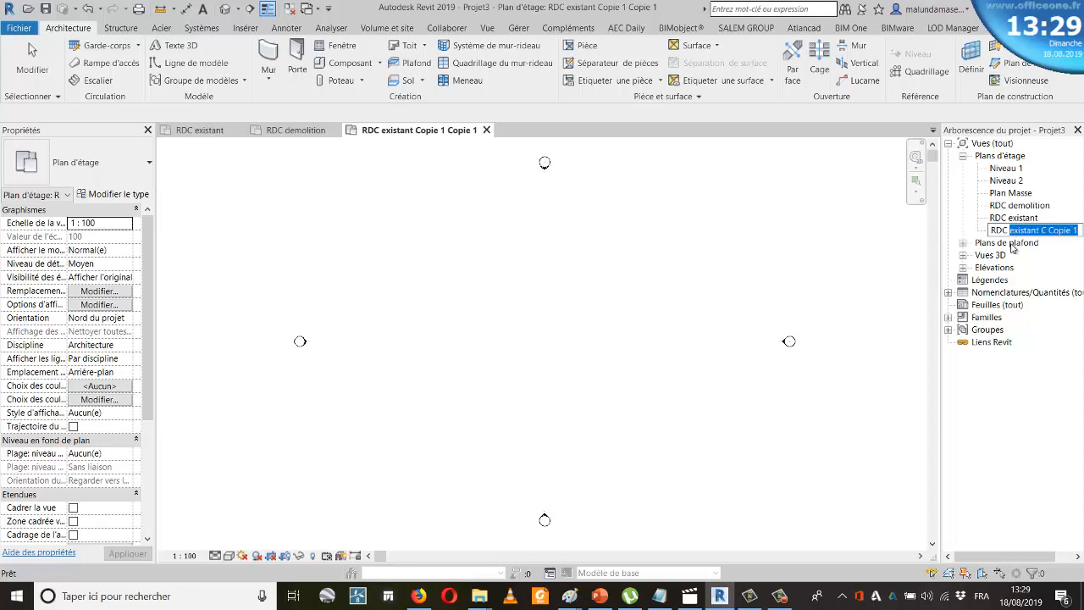
key(BackSpace)
text(nouvelle c)
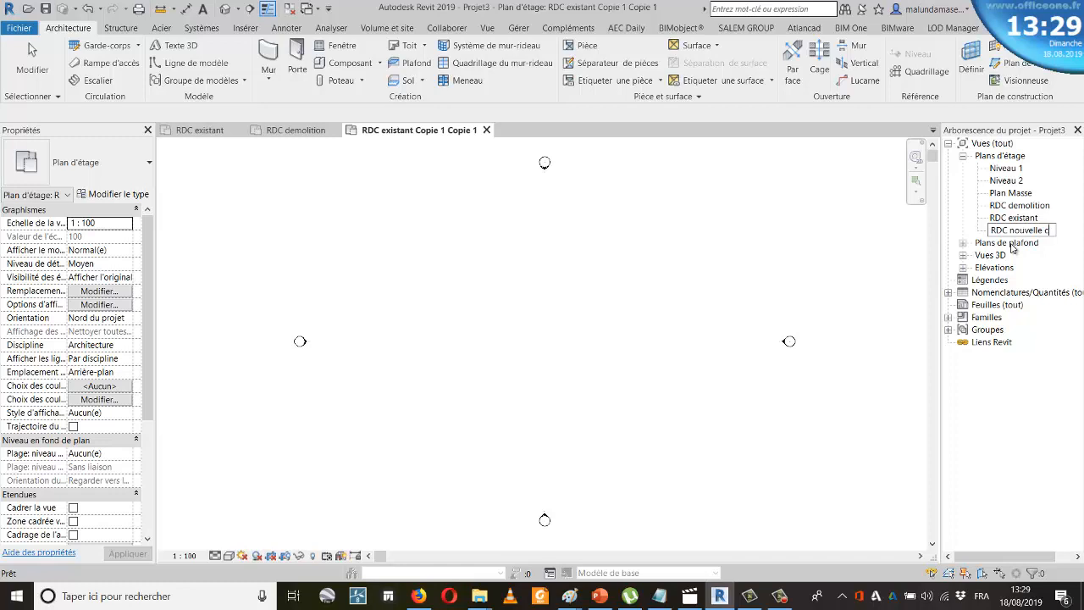
text(onstruvction)
click(866, 261)
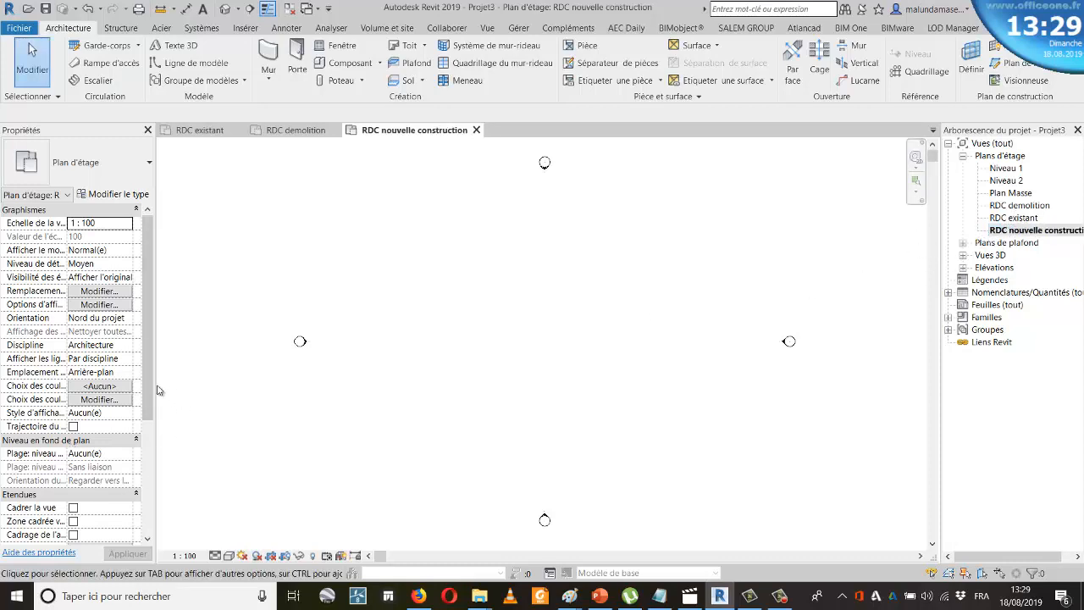
scroll(127, 406, down, 5)
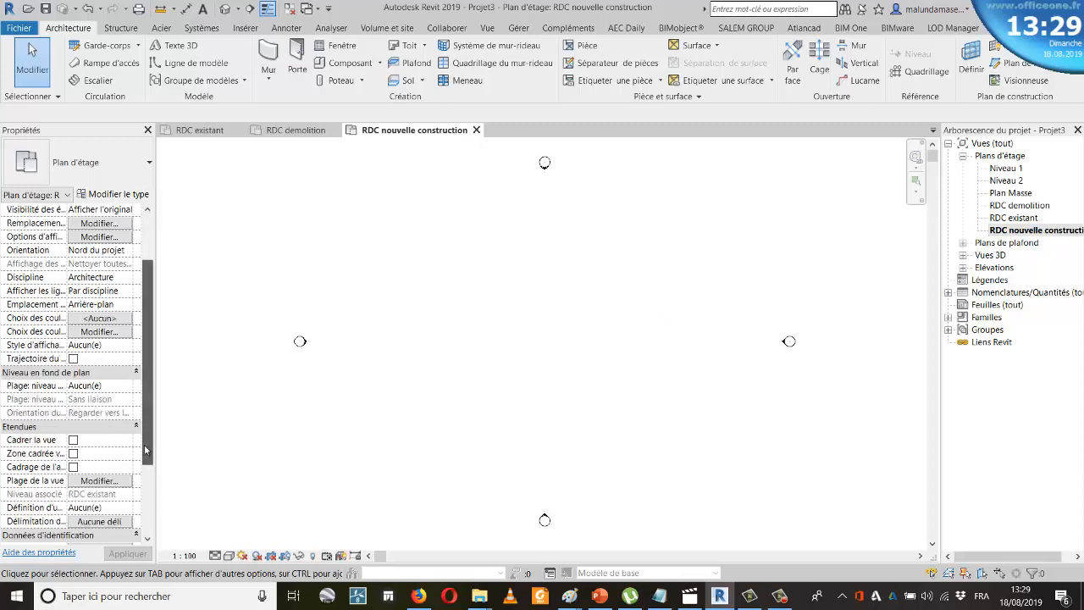
click(198, 555)
click(207, 558)
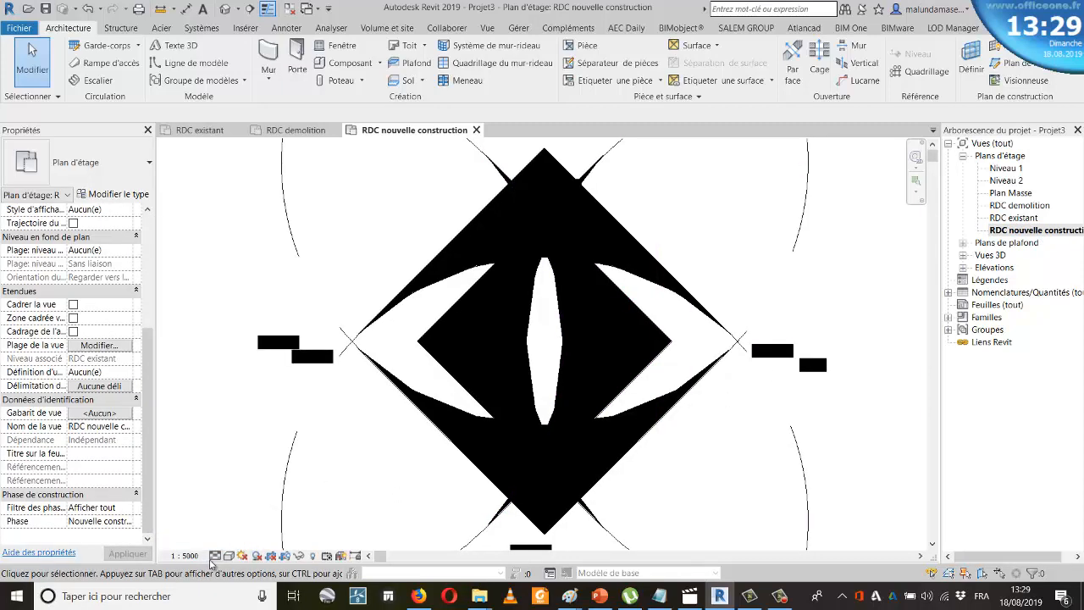
click(191, 556)
click(204, 474)
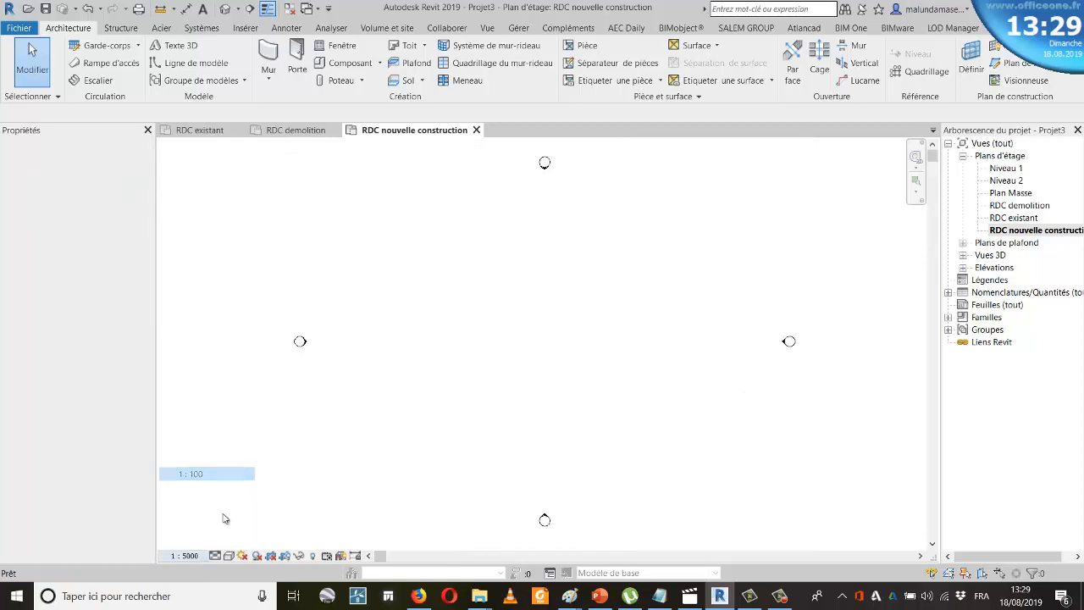
Set the detail level of the RDC nouvelle construction plan to Elevé
click(216, 555)
click(232, 542)
click(997, 230)
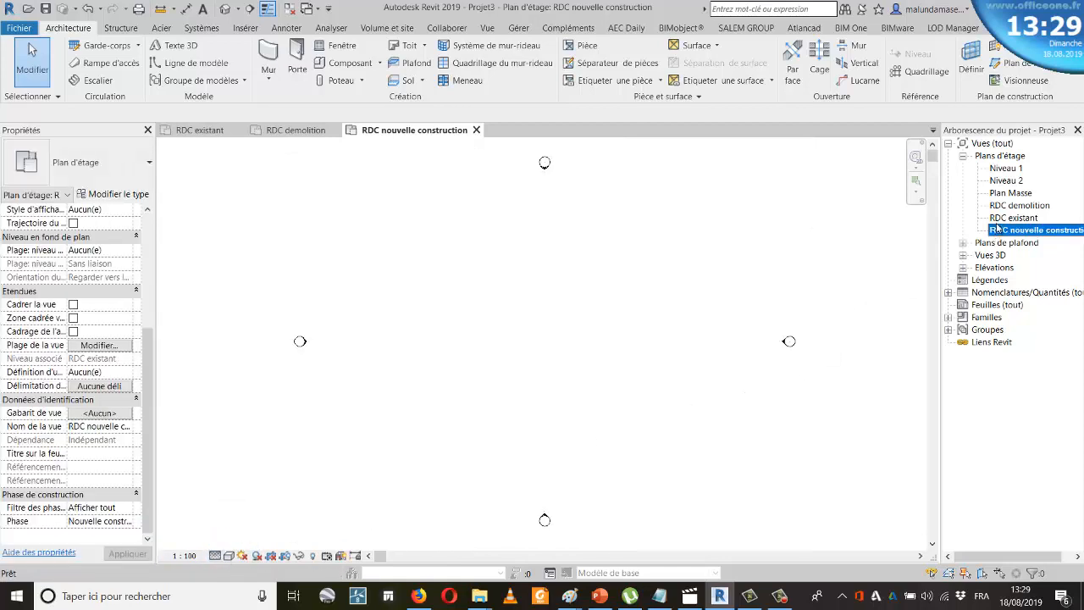
Open the RDC existant floor plan and set its phase to Existante
double_click(1008, 218)
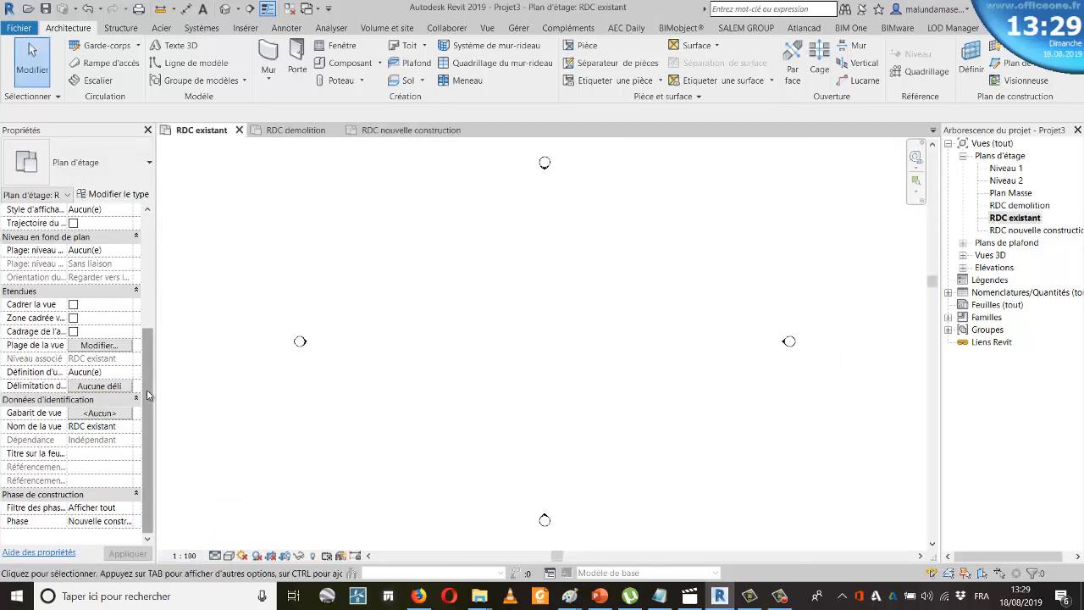
click(127, 520)
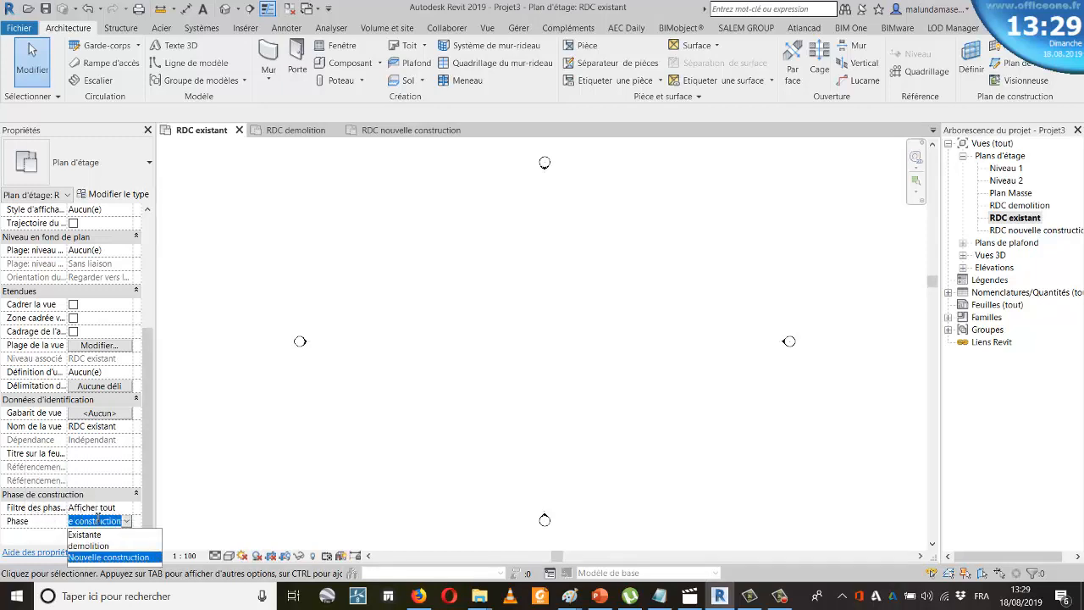
click(85, 535)
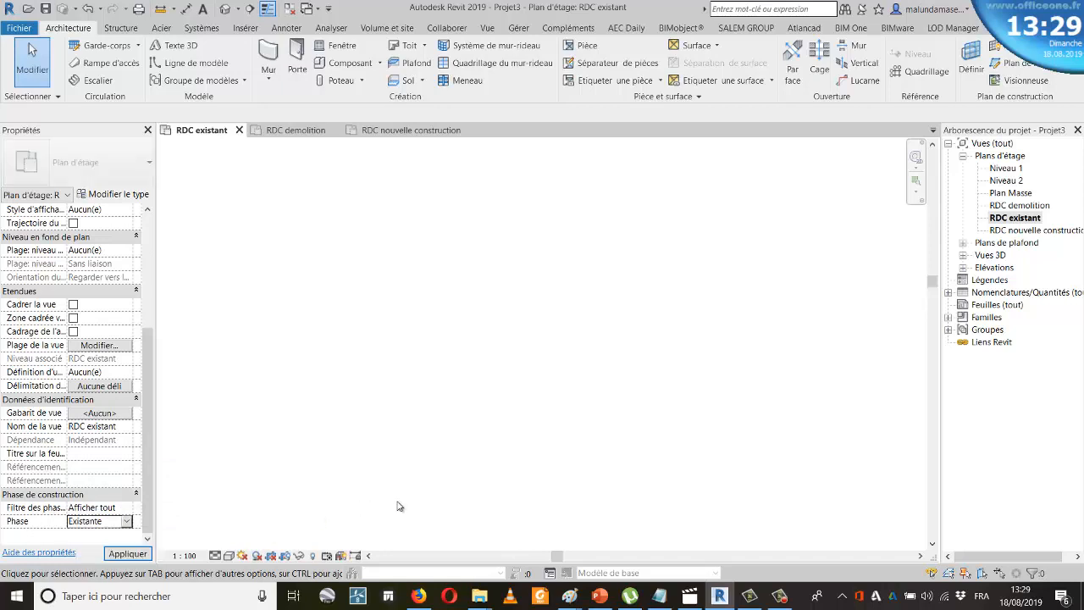
Open the RDC demolition floor plan and set its phase to demolition and its detail level to Elevé
double_click(1042, 206)
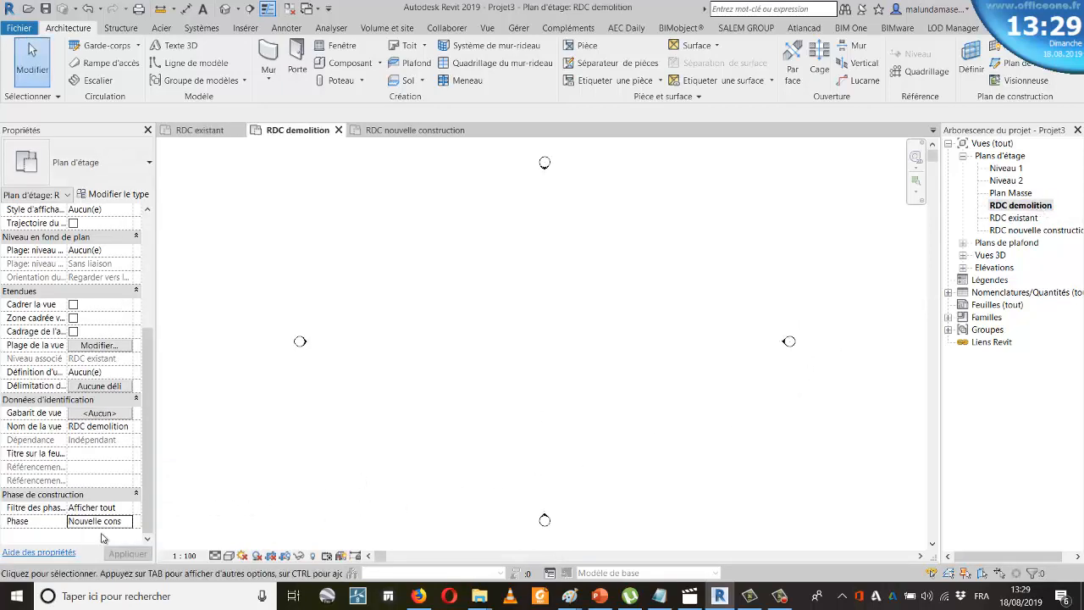
click(124, 521)
click(99, 550)
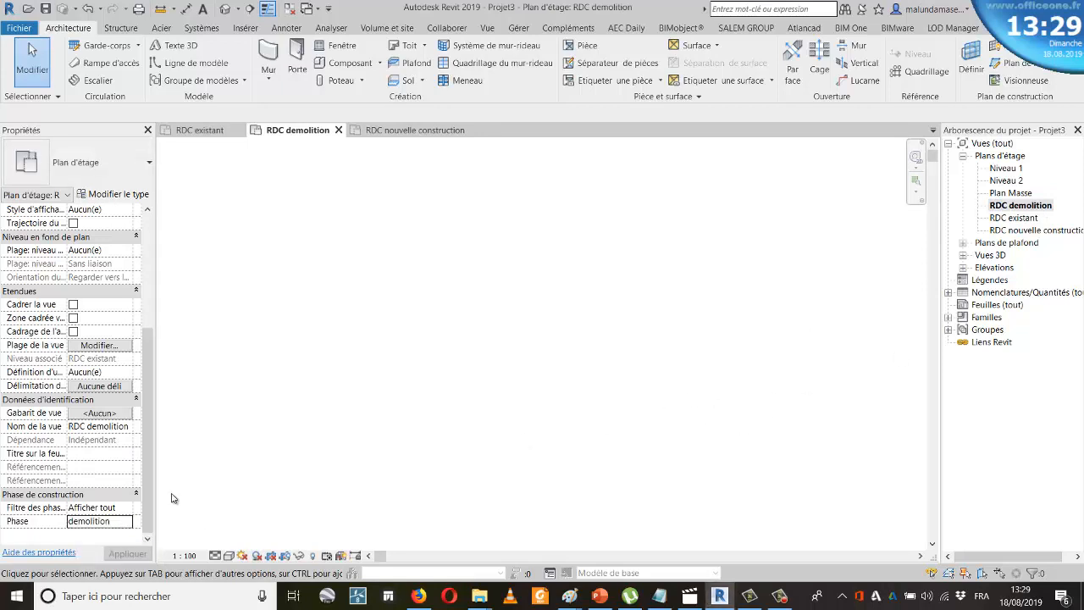
click(215, 556)
click(232, 540)
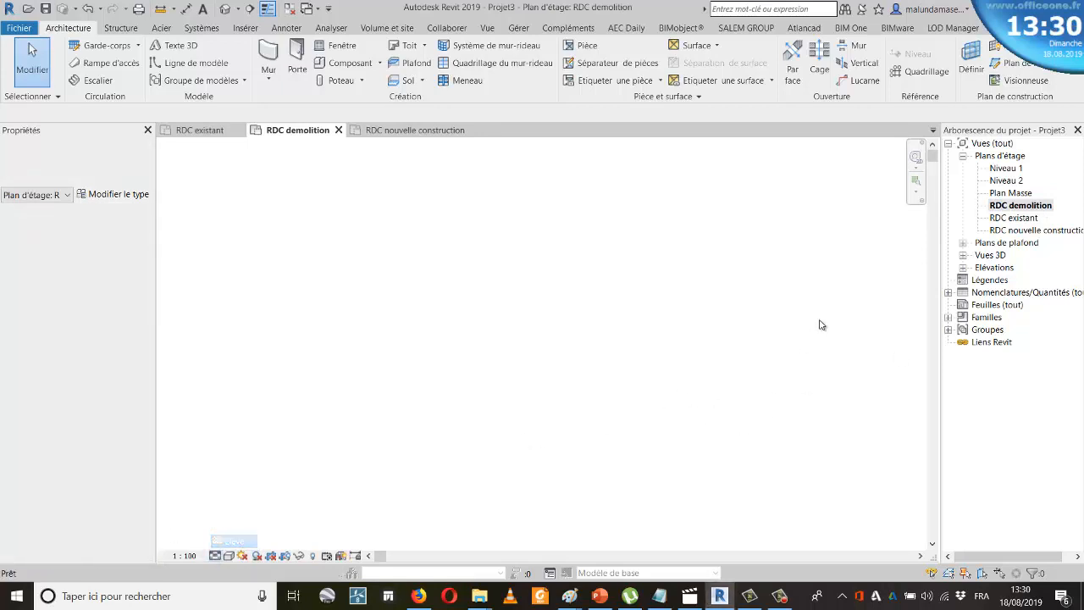
Open the RDC existant floor plan and draw a vertical grid line in the middle of the view
double_click(1014, 217)
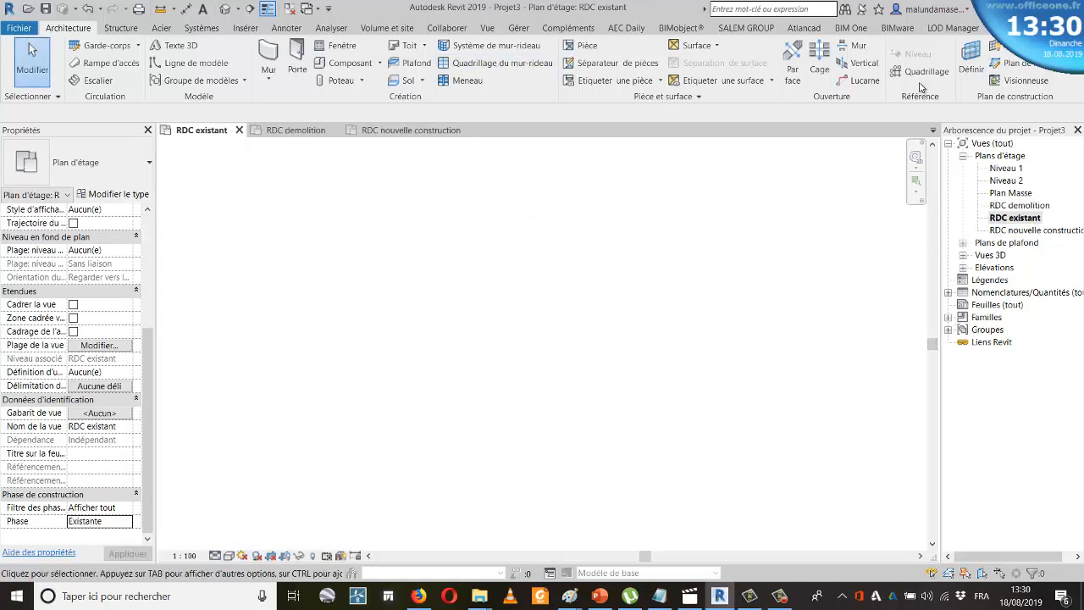
click(444, 283)
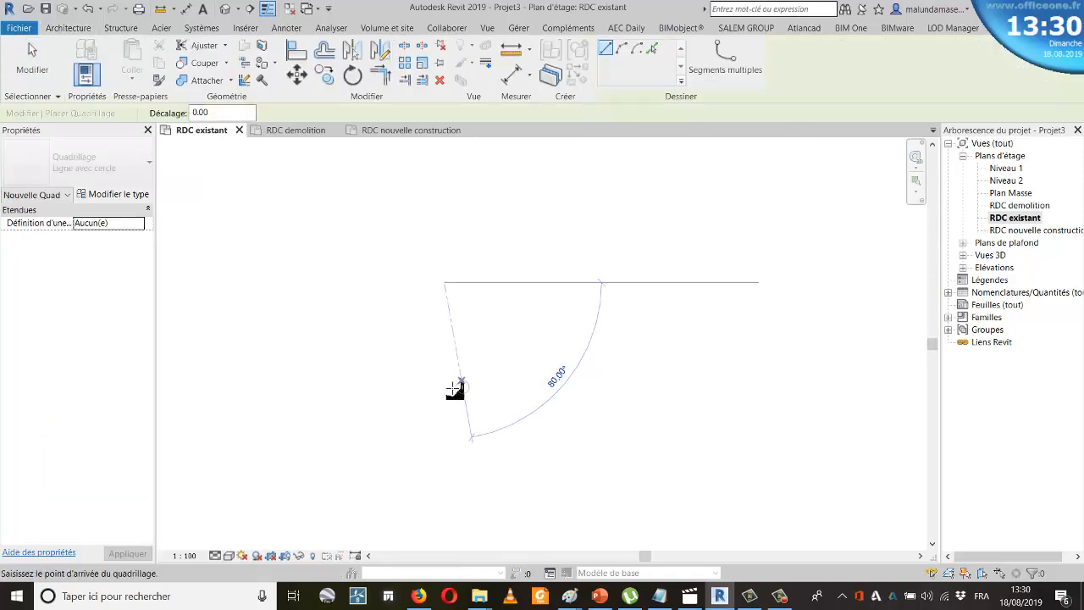
click(444, 438)
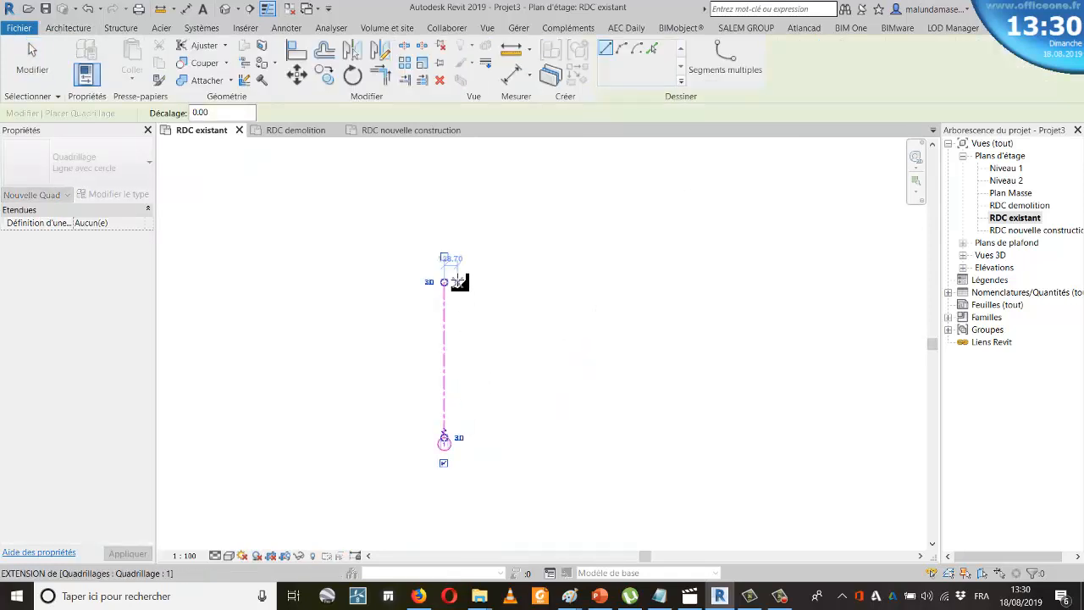
key(Escape)
key(Escape)
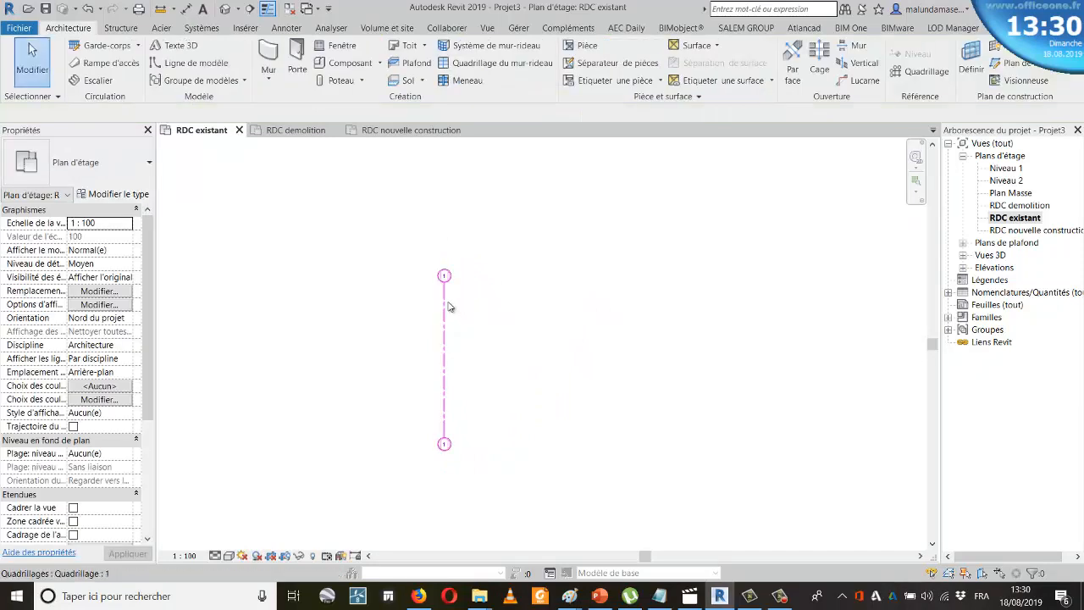
Edit the grid line's type to show plan symbols at end 1 as well and colour the end segment red (Rouge)
click(445, 296)
click(129, 200)
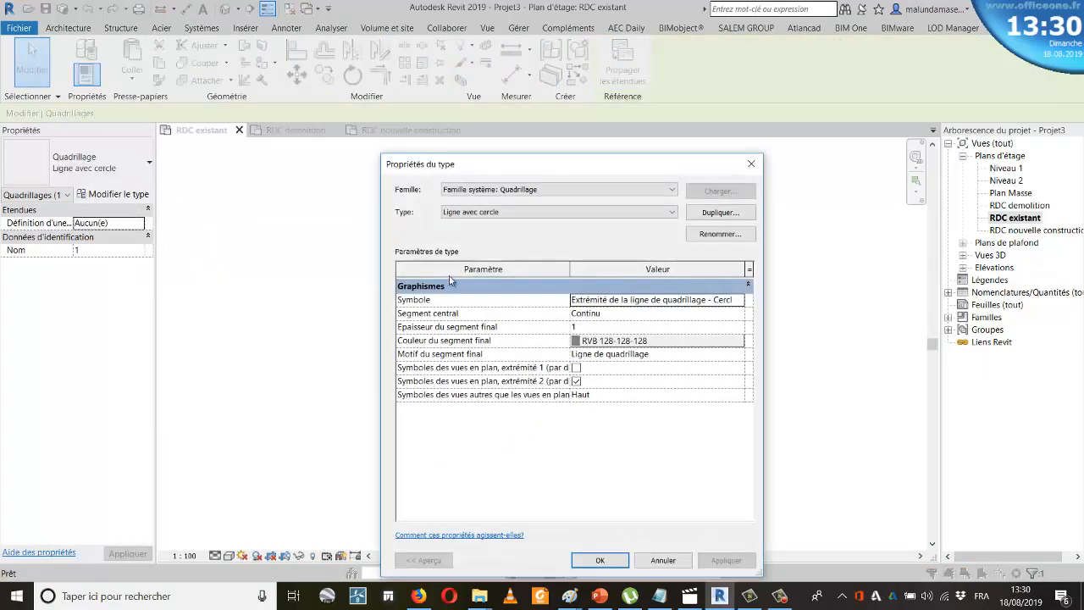
click(618, 339)
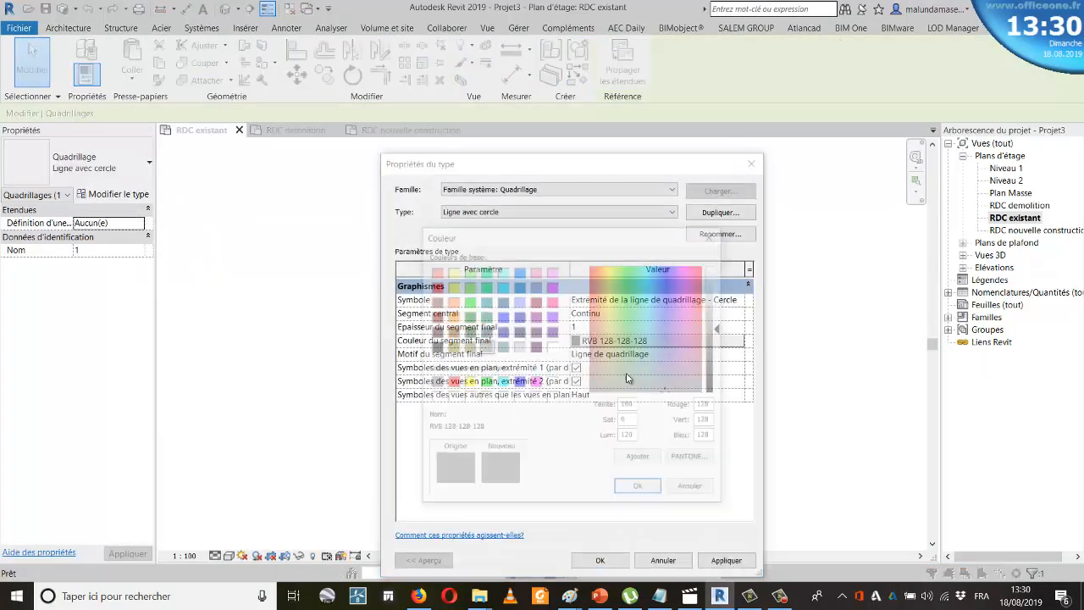
click(451, 382)
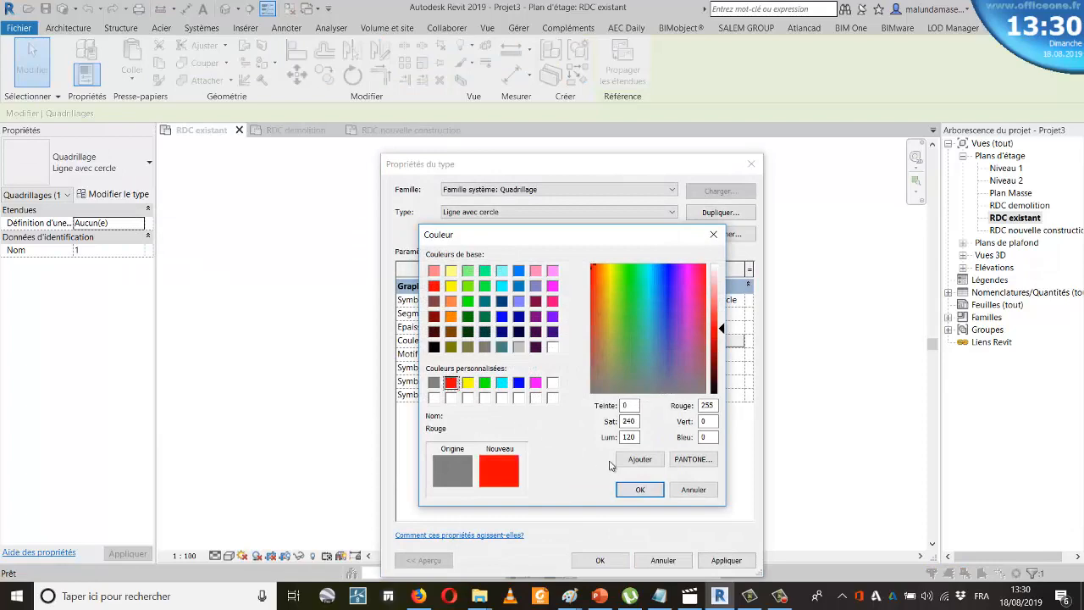
click(642, 491)
click(717, 561)
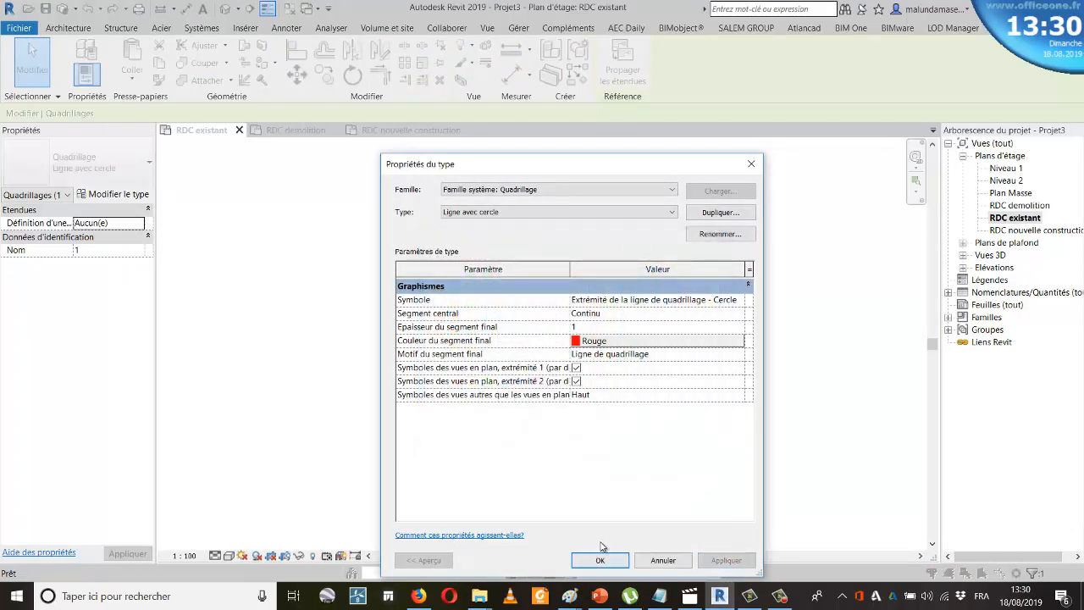
click(608, 556)
click(489, 348)
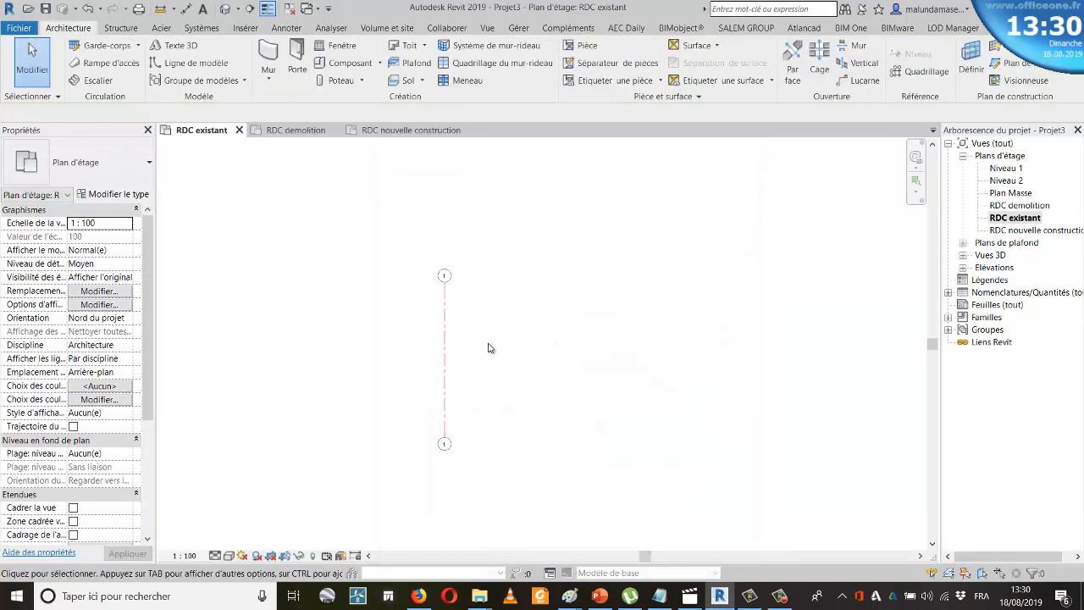
Copy the vertical grid line three times to the right at 800 spacing, using multiple copy
click(443, 331)
click(324, 74)
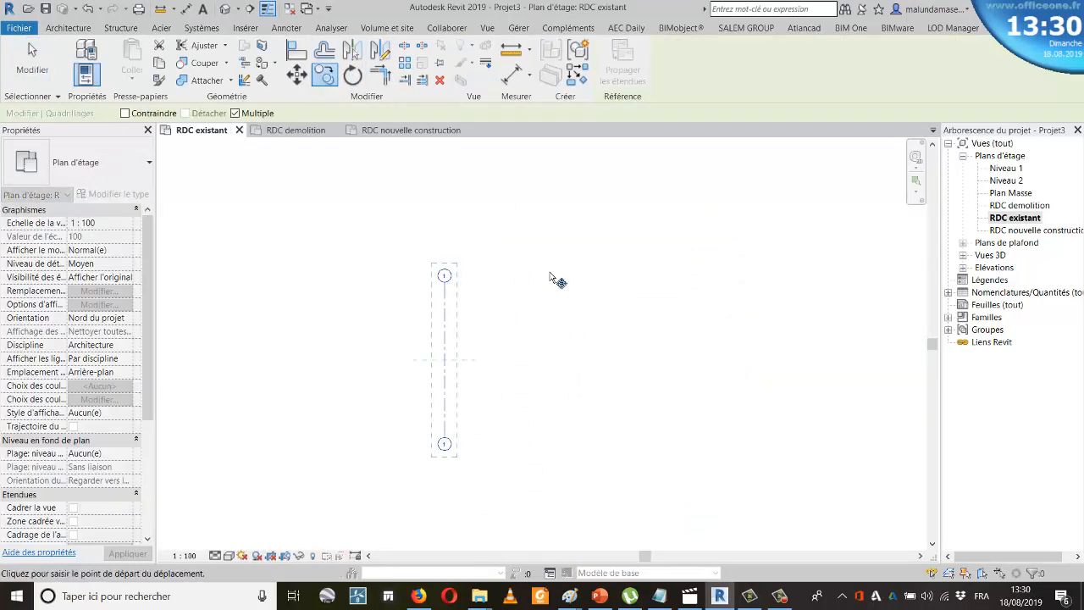
click(445, 276)
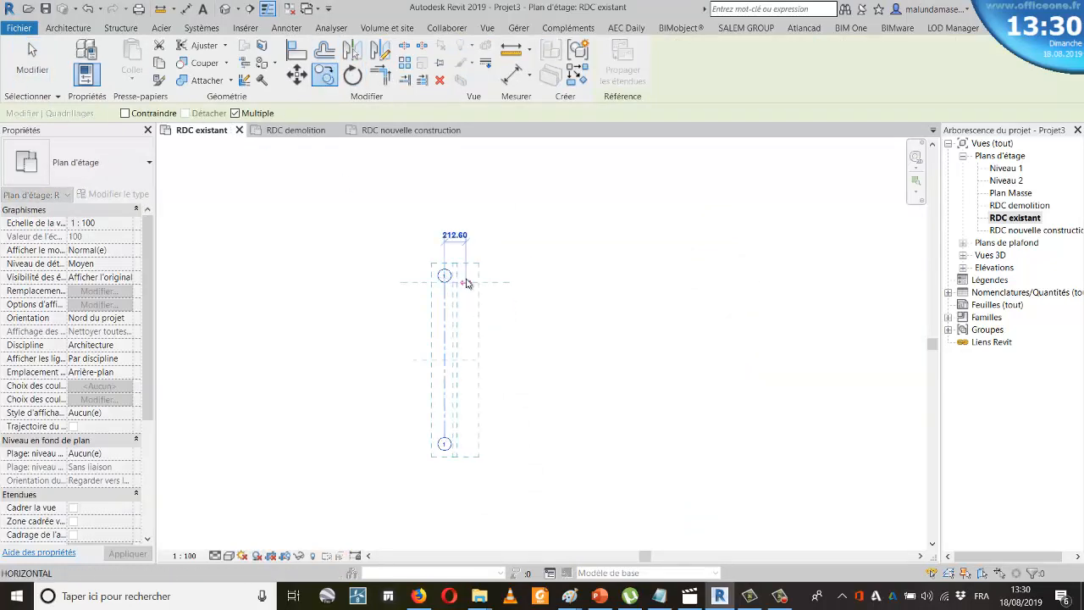
text(700)
key(Return)
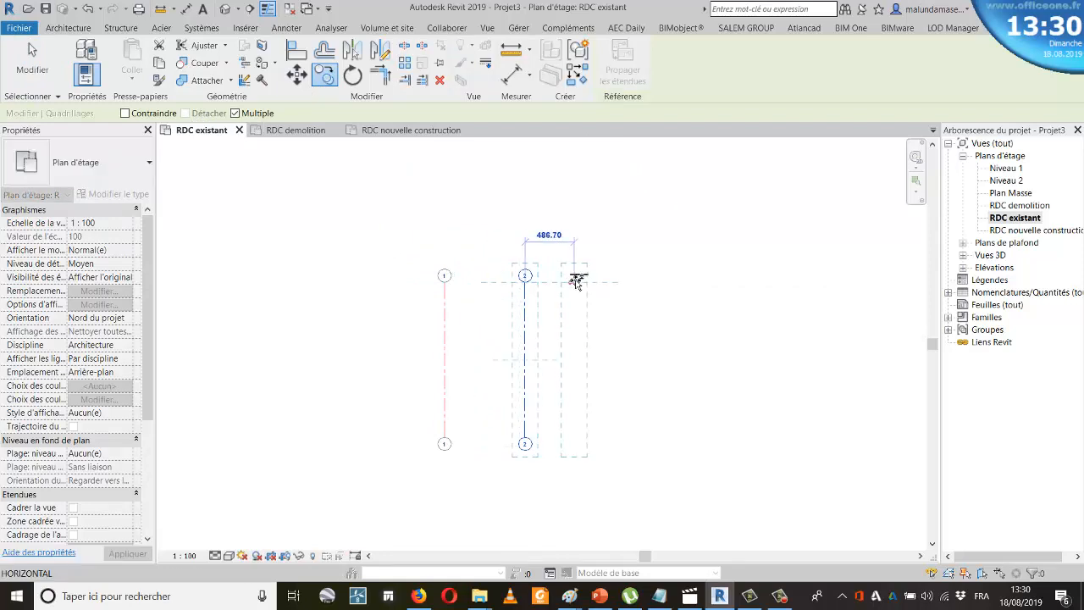
text(000)
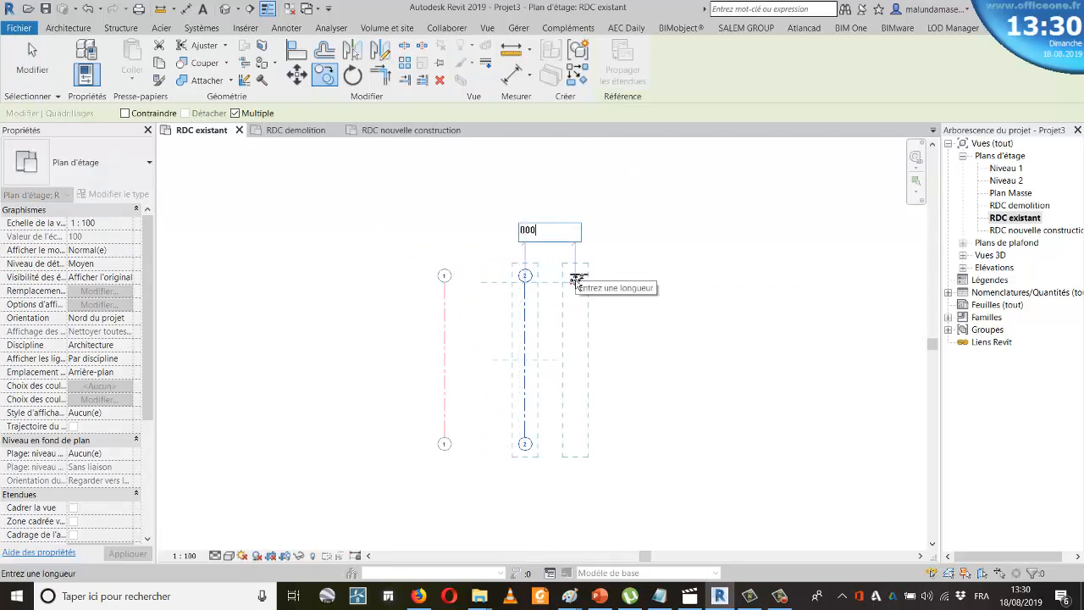
key(Return)
text(800)
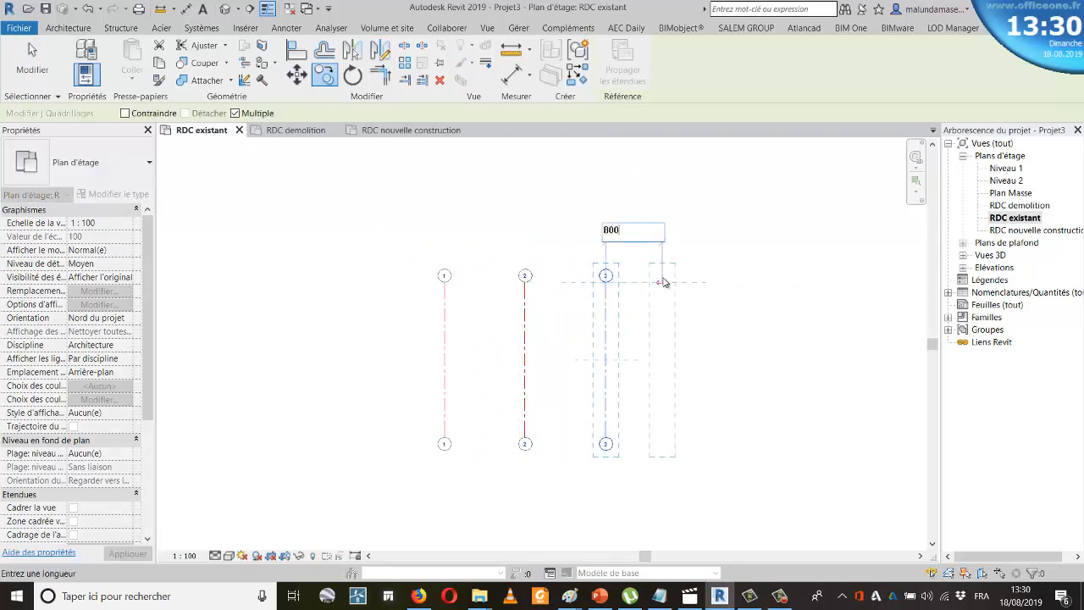
key(Return)
key(Escape)
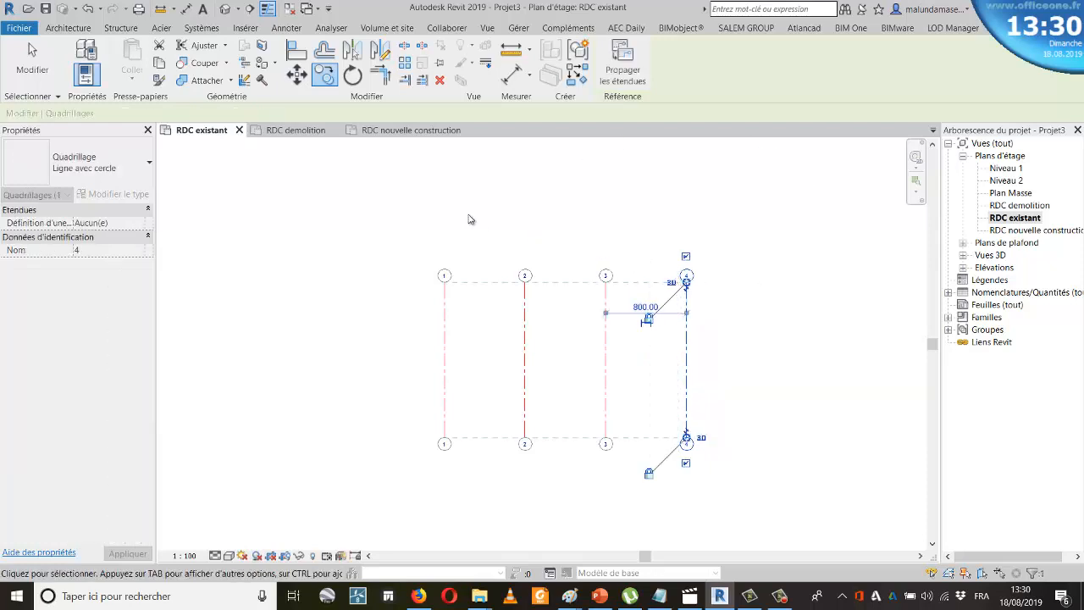
Draw a horizontal grid line across the upper part of the four vertical grids, extending beyond the outer two
click(58, 31)
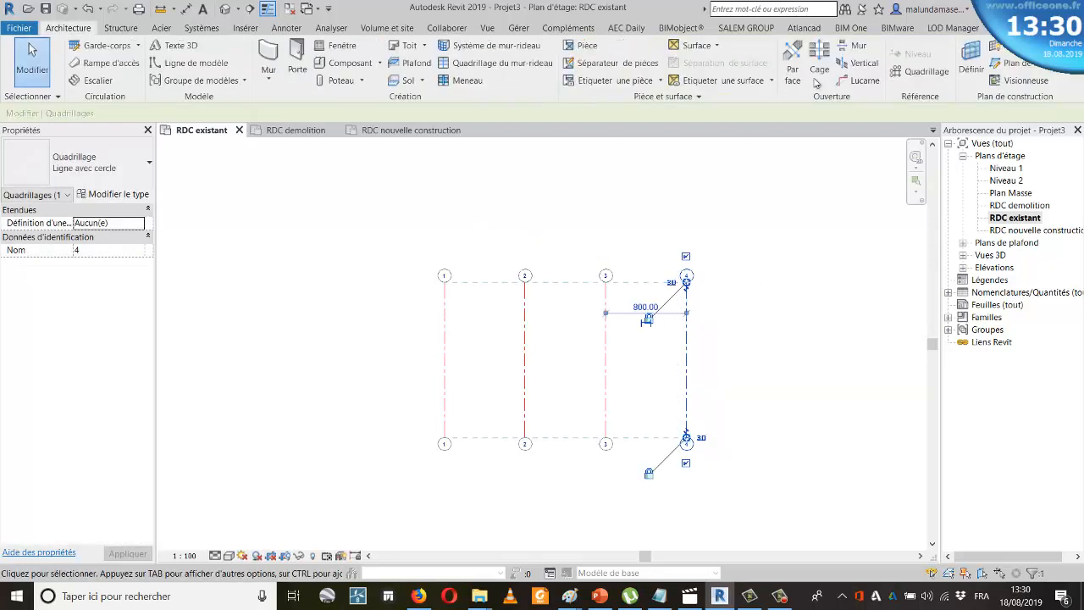
click(896, 71)
click(390, 309)
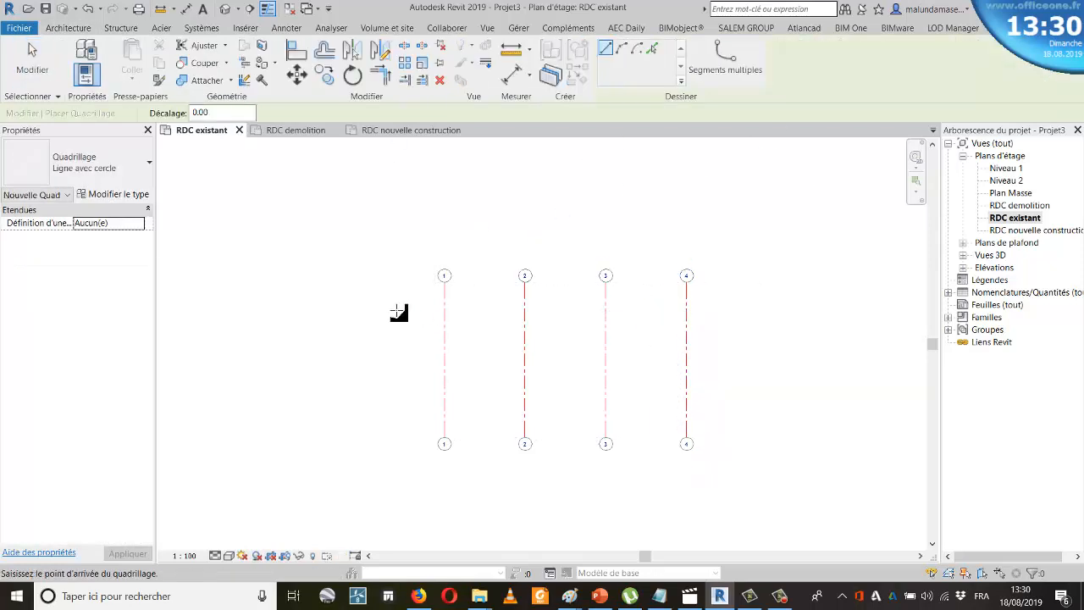
click(731, 310)
key(Escape)
key(Escape)
scroll(390, 312, up, 1)
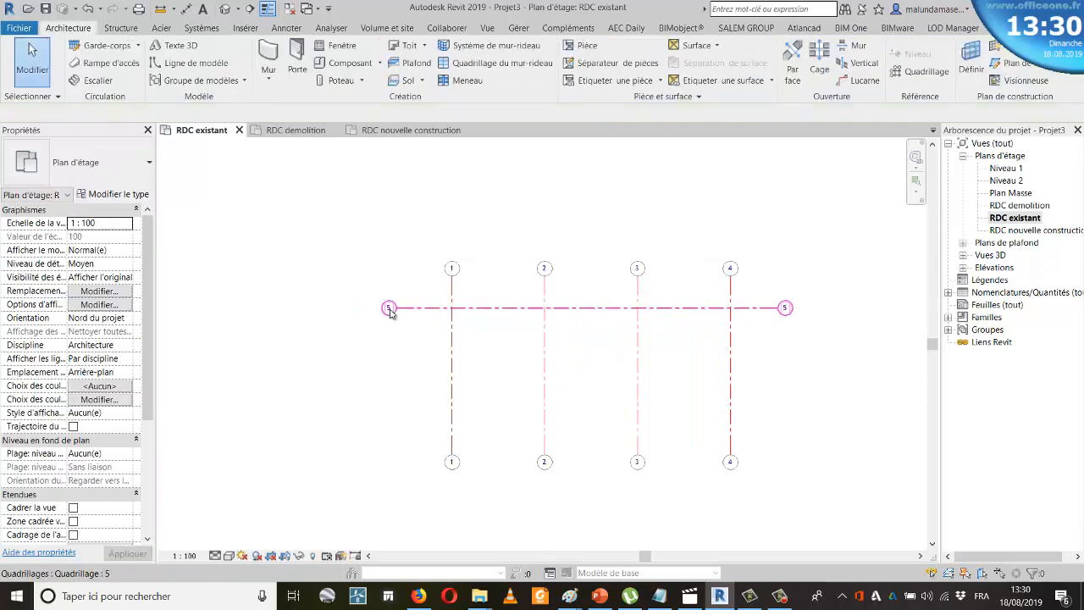
Rename the horizontal grid line as "a"
click(389, 311)
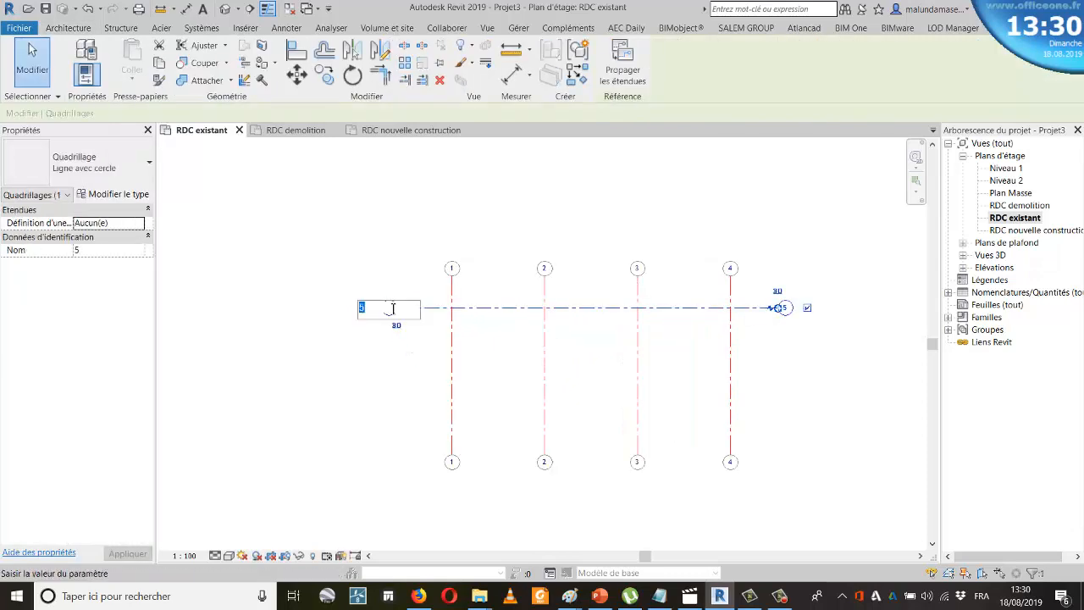
text(a)
click(430, 412)
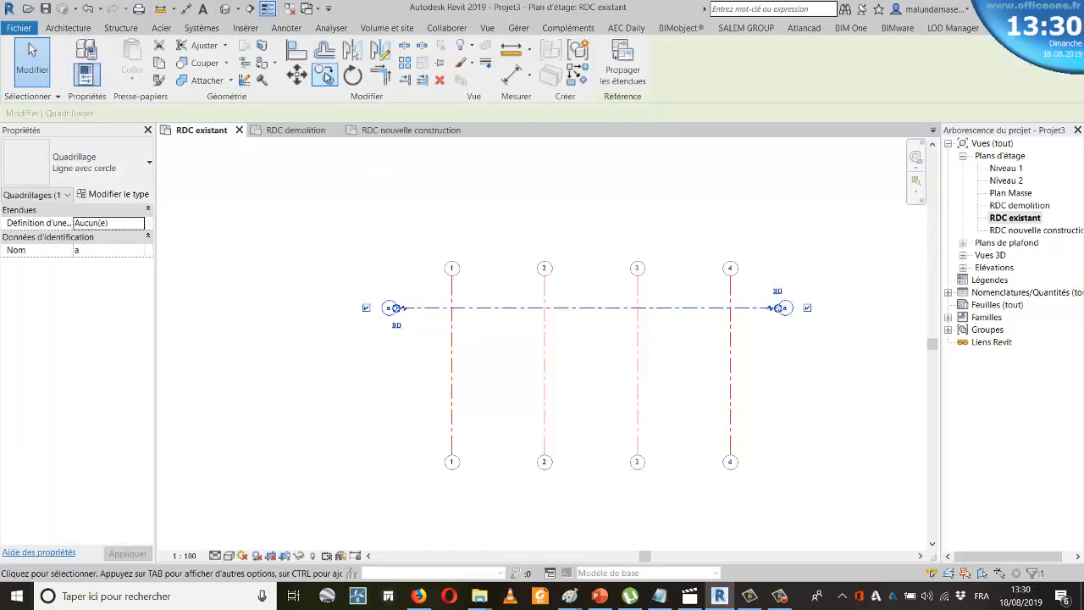
Copy horizontal grid line a 700 downward
click(325, 76)
click(405, 308)
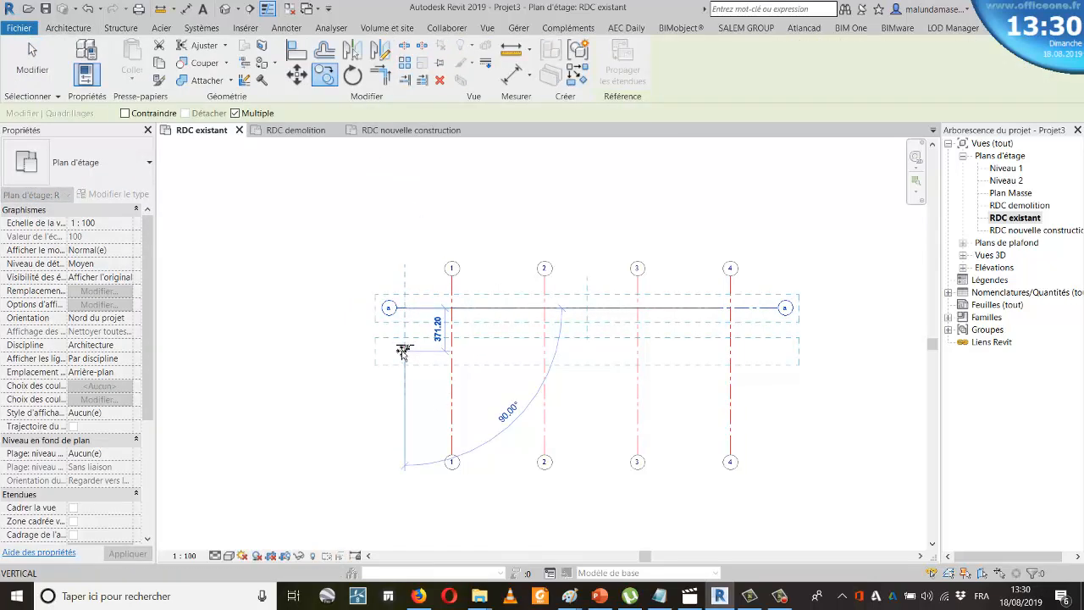
text(700)
key(Return)
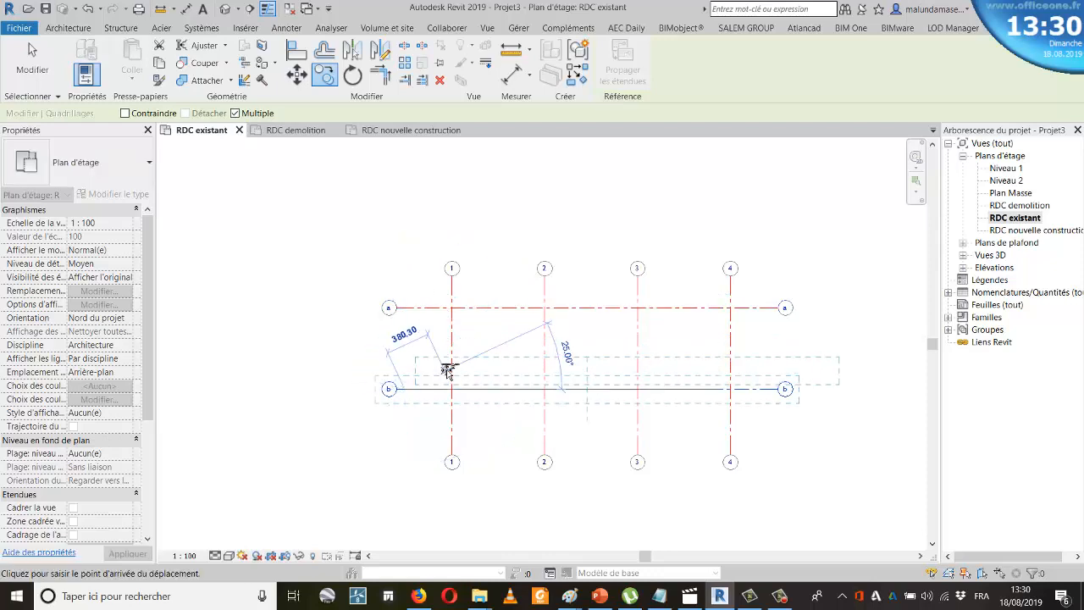
key(Escape)
key(Escape)
Shorten the vertical grid lines by pulling their aligned lower ends up closer to horizontal grid b
click(545, 436)
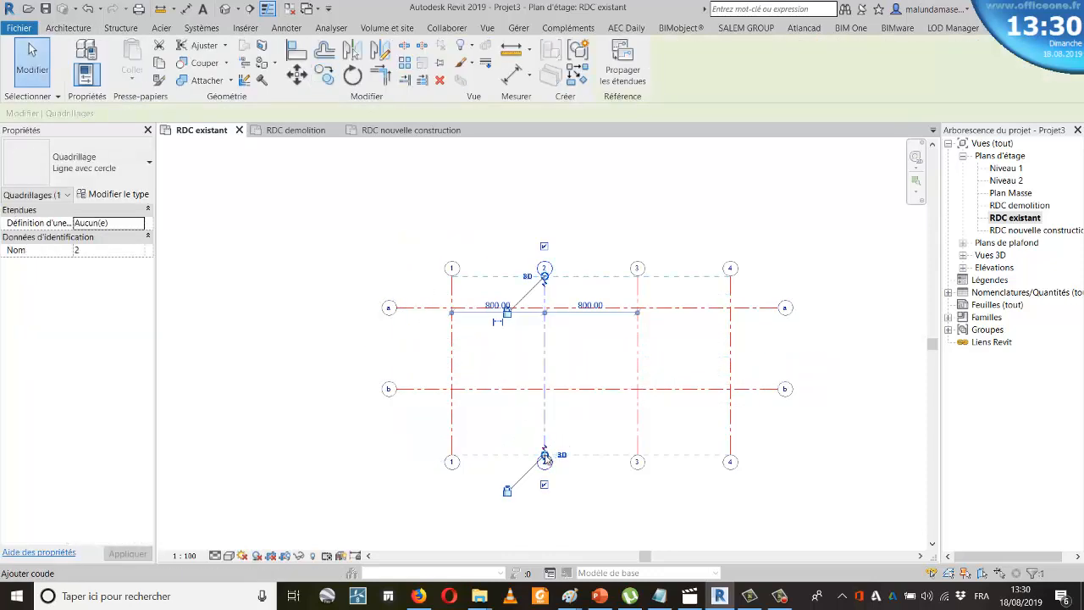
click(699, 499)
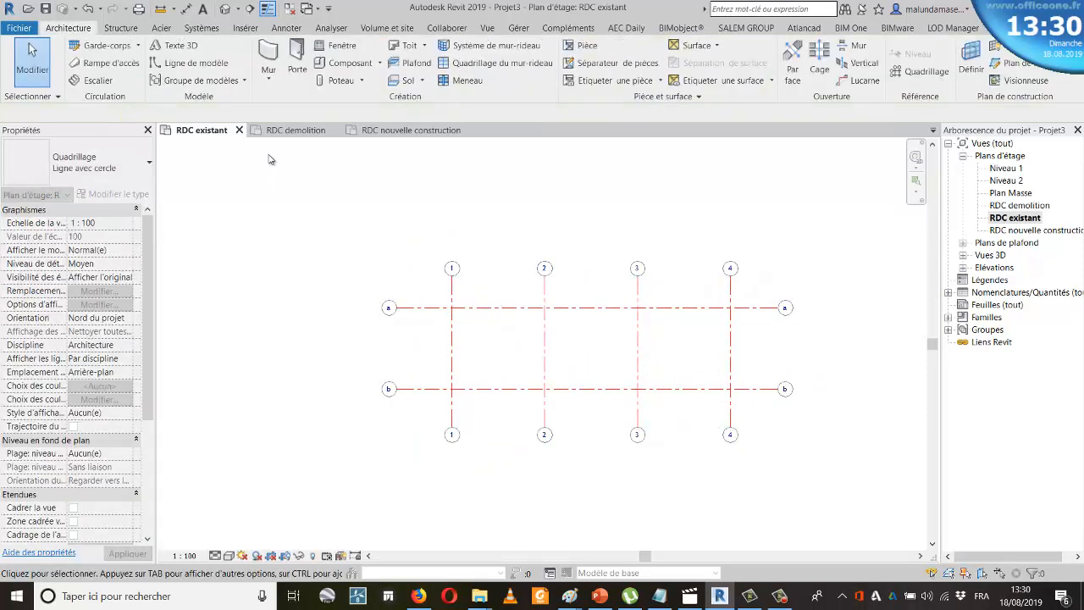
Create Générique - Ext. 200 mm walls up to Niveau 1 by picking grid lines 1 to 4, a and b
click(279, 53)
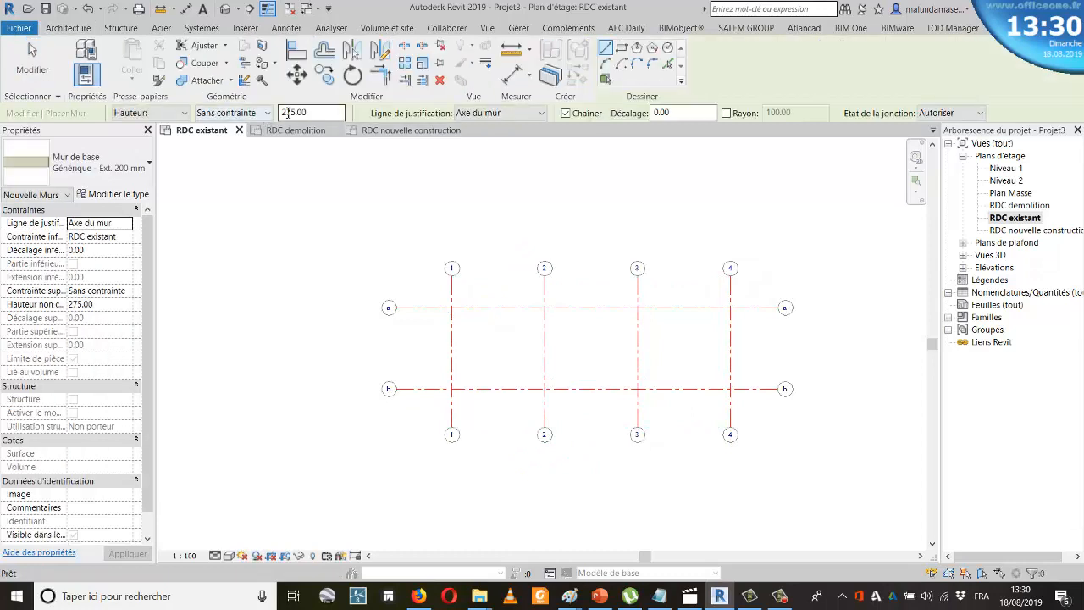
click(265, 116)
click(246, 128)
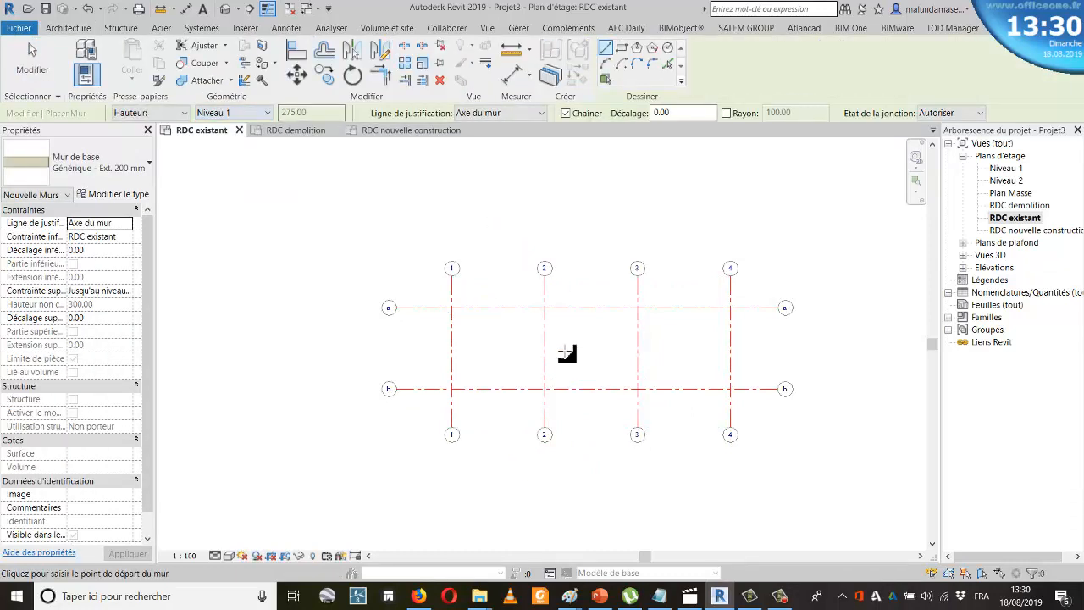
scroll(564, 355, up, 1)
click(667, 64)
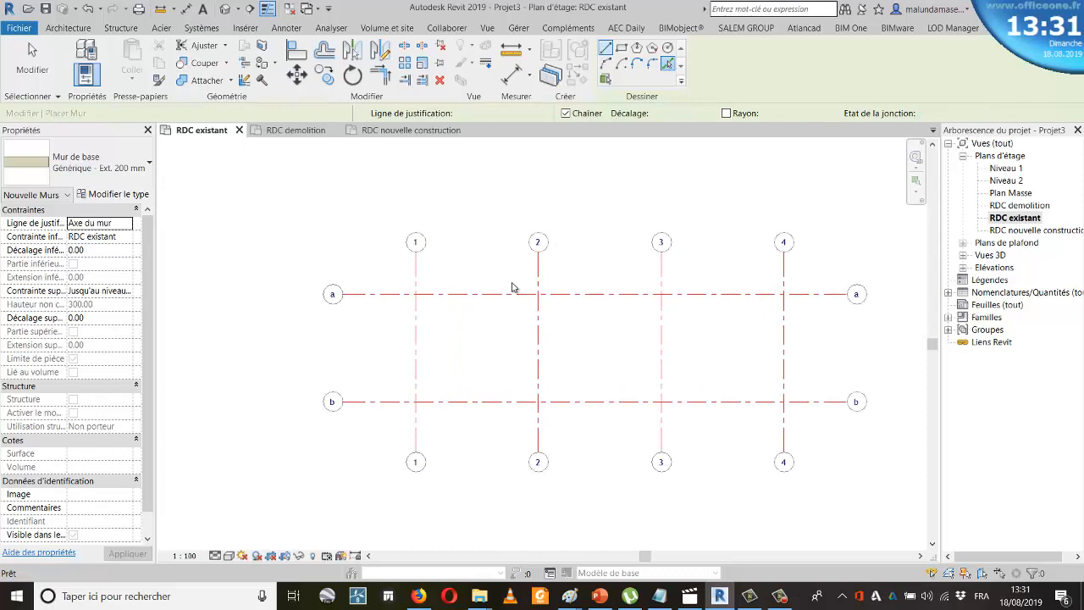
click(415, 333)
click(581, 298)
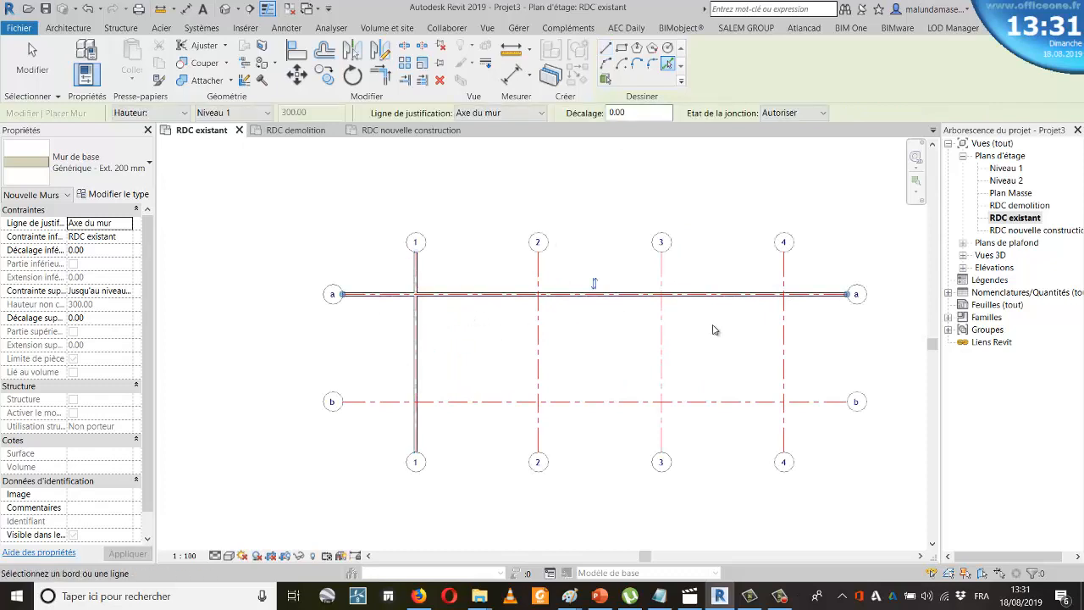
click(782, 350)
click(749, 403)
click(662, 363)
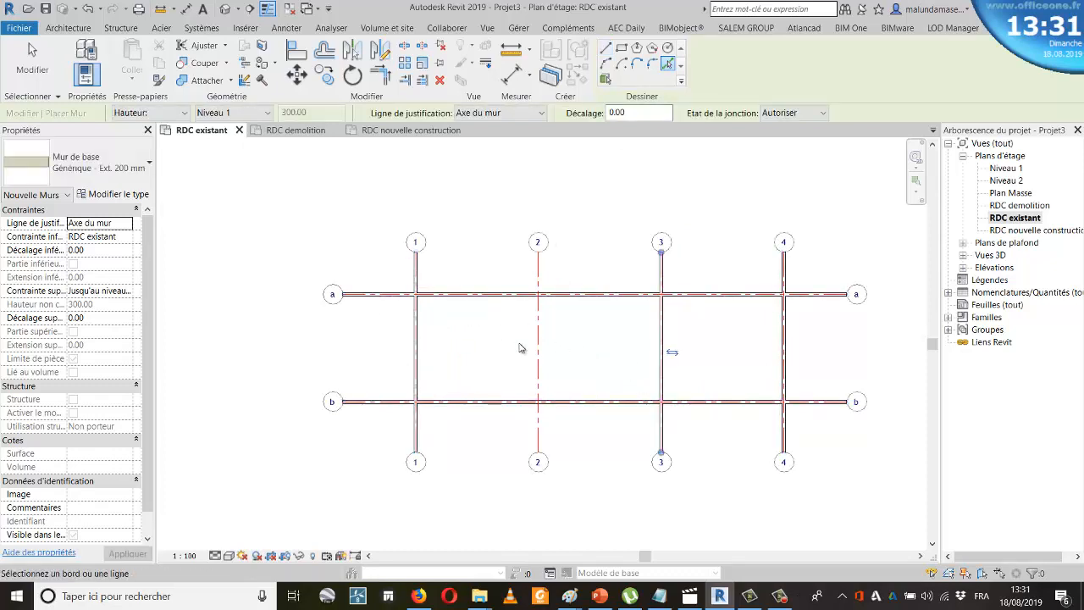
click(539, 349)
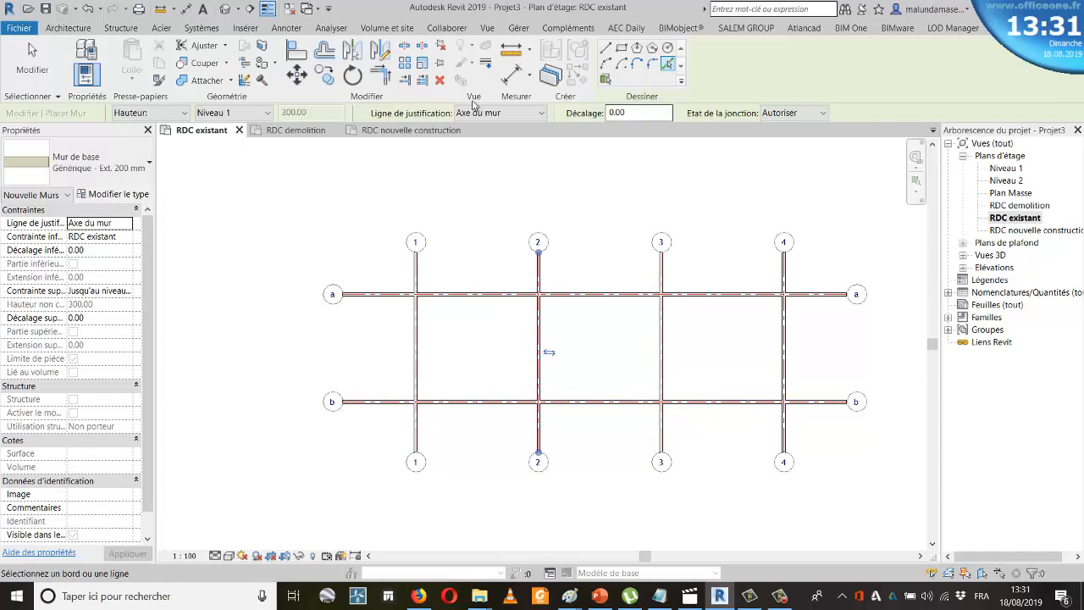
Trim the outer walls on grids 1, 4, a and b into a closed rectangle with four clean corners
click(383, 79)
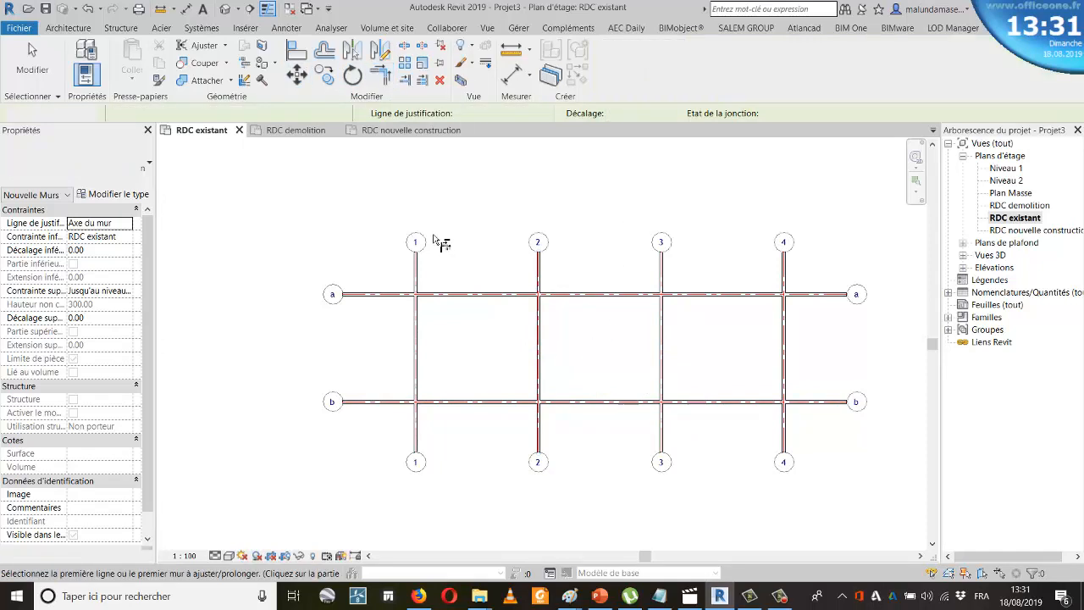
click(426, 327)
click(461, 297)
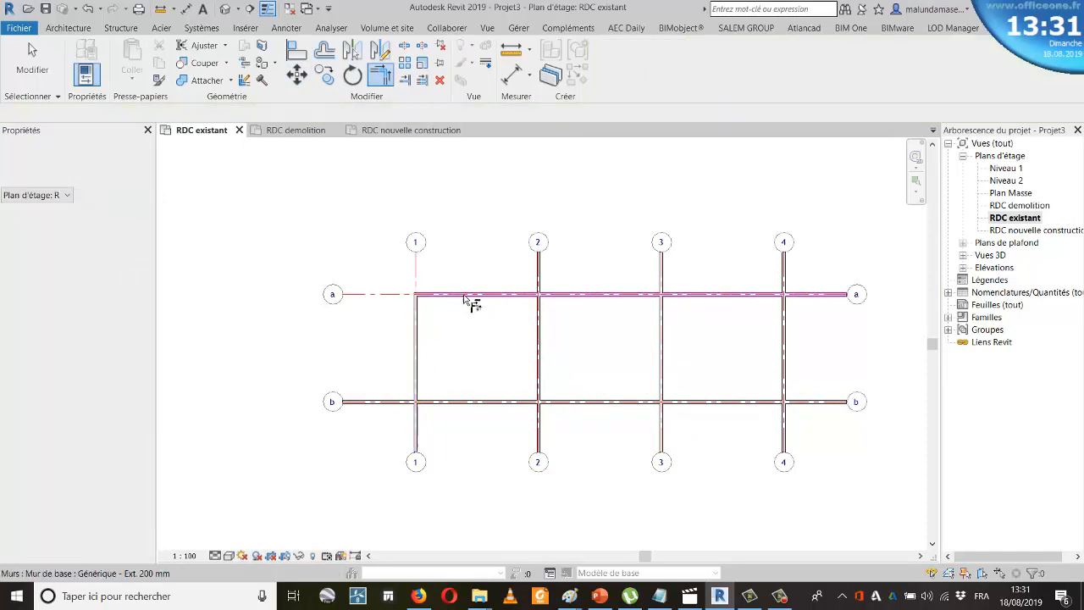
click(779, 303)
click(781, 347)
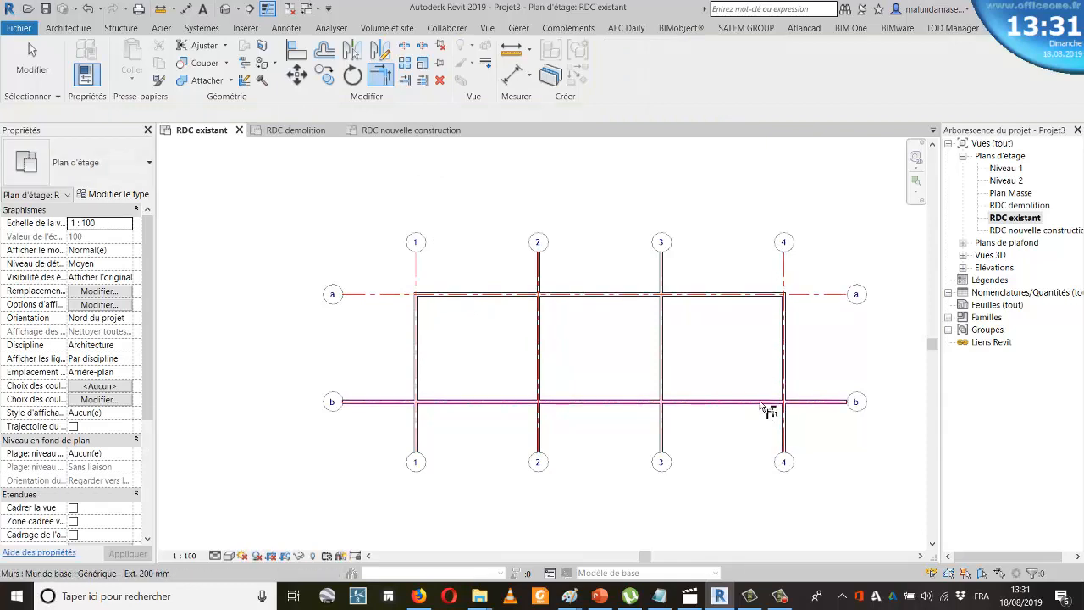
click(768, 403)
click(785, 380)
click(447, 401)
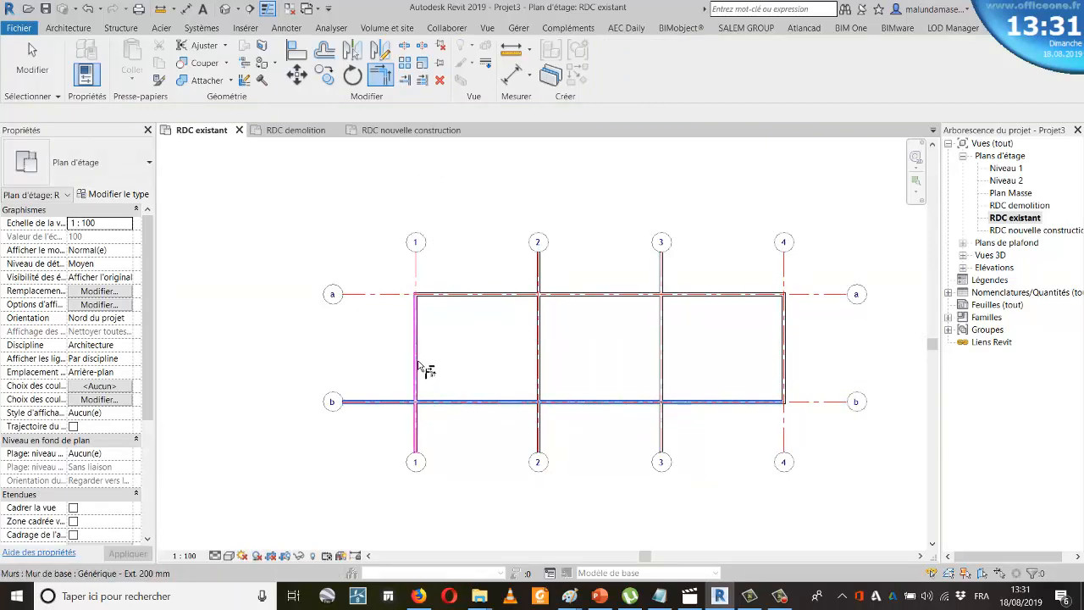
click(424, 302)
scroll(542, 203, up, 2)
key(Escape)
Trim the lower ends of the partition walls on grids 2 and 3 to the wall on grid b
click(426, 82)
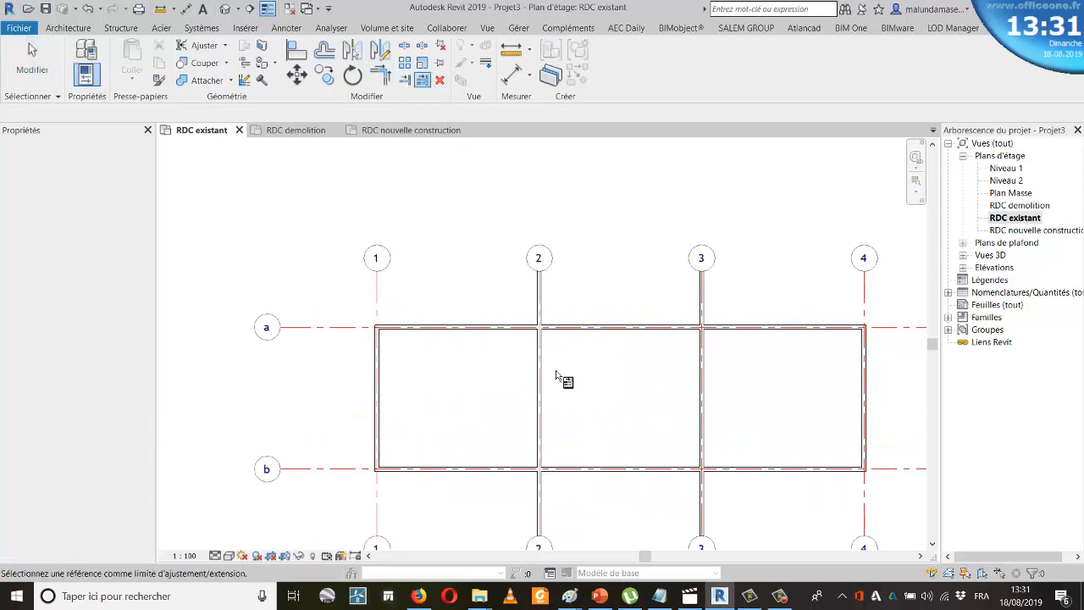
scroll(542, 475, up, 5)
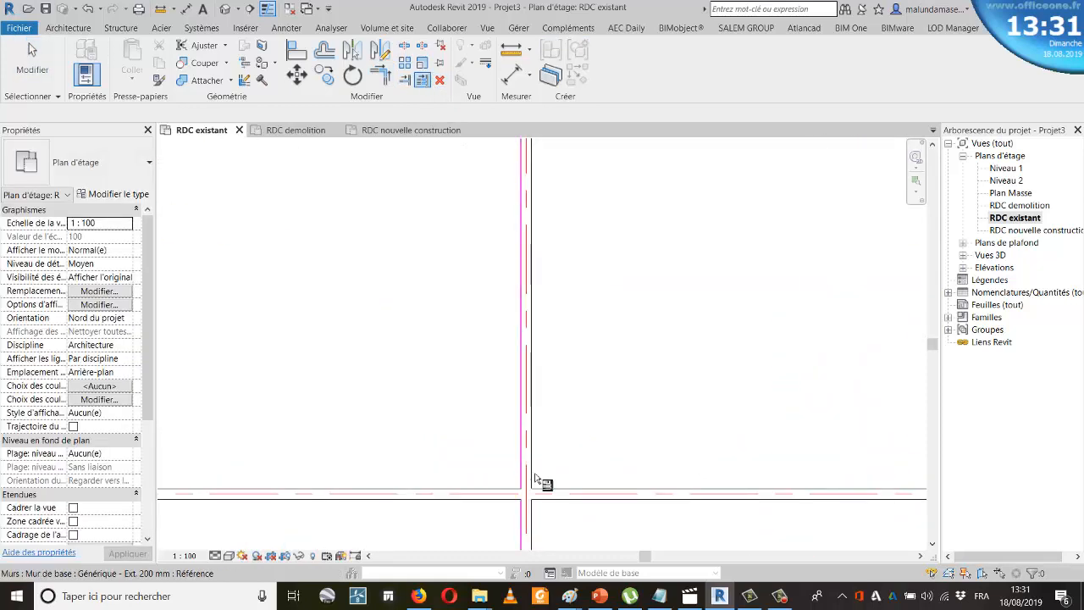
scroll(575, 496, up, 2)
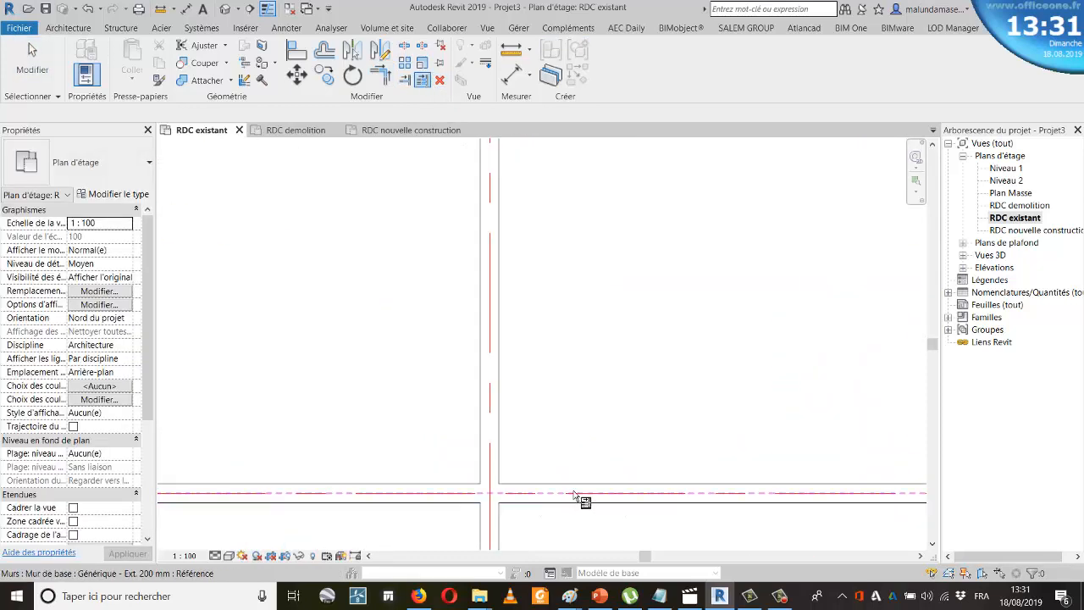
click(505, 426)
scroll(421, 387, down, 3)
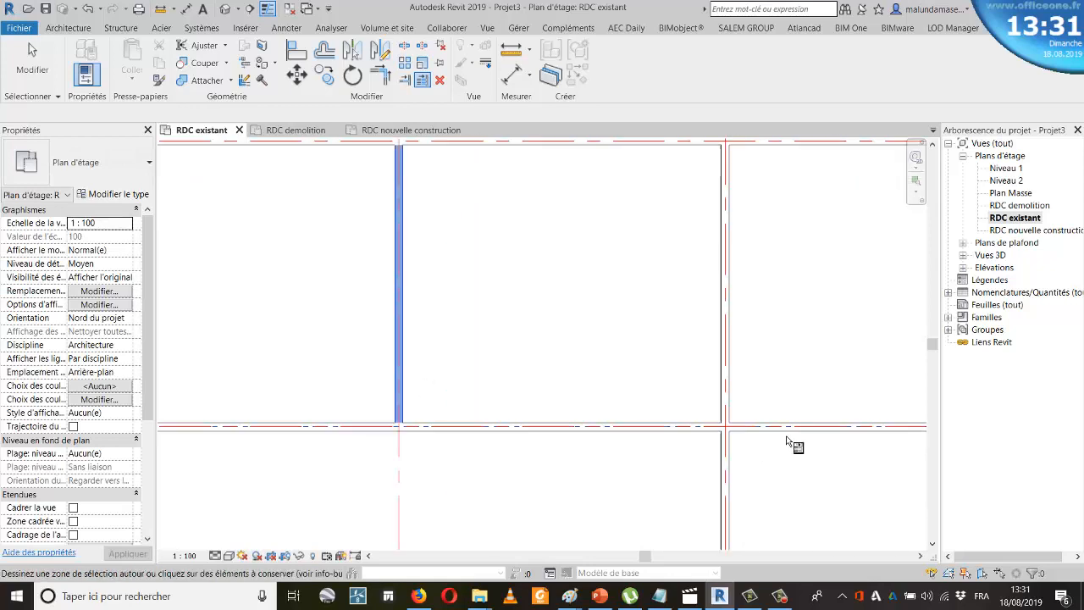
scroll(786, 441, up, 3)
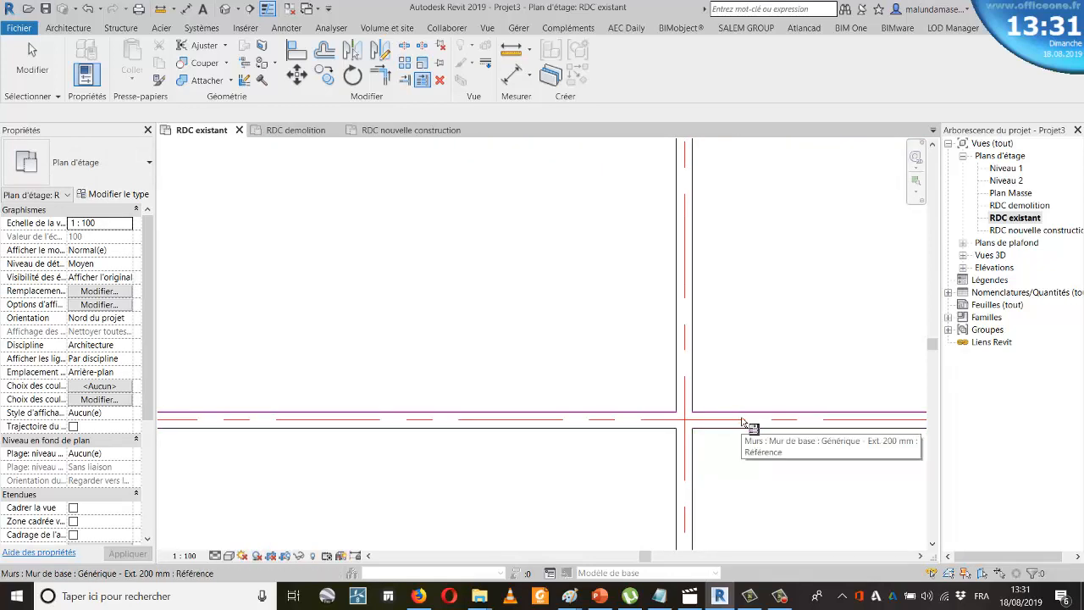
scroll(668, 499, down, 2)
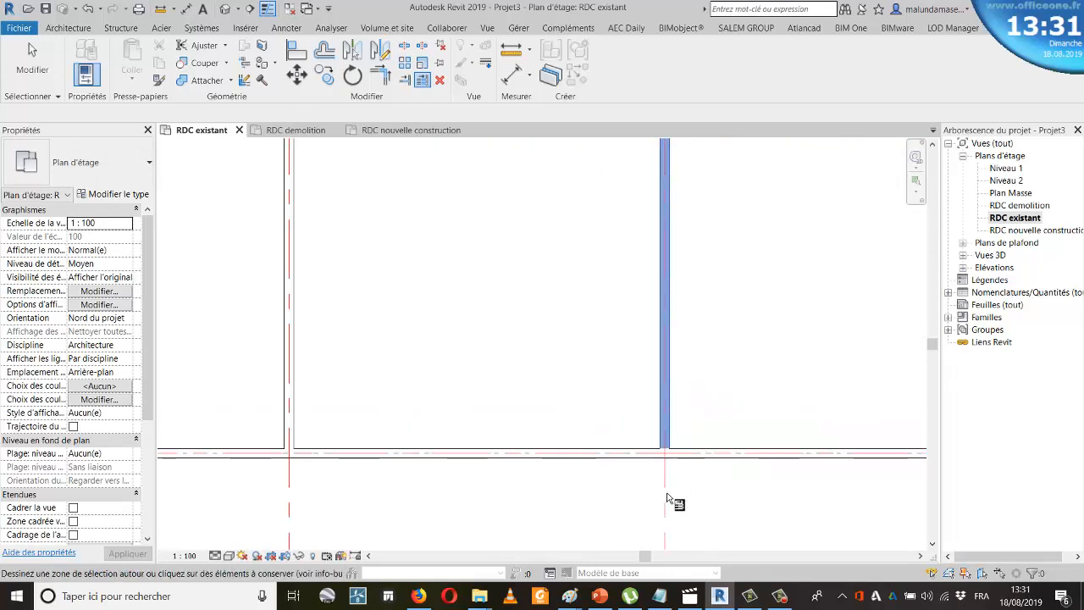
Trim the upper ends of the partition walls on grids 3 and 2 to the wall on grid a
scroll(697, 300, down, 2)
scroll(699, 317, up, 3)
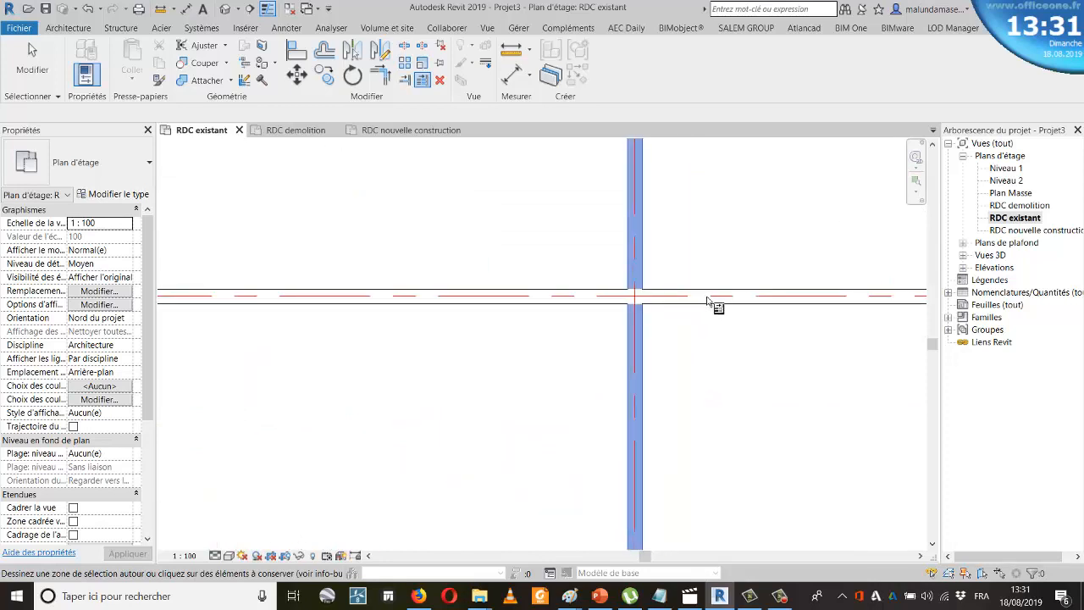
key(Escape)
click(717, 297)
click(633, 364)
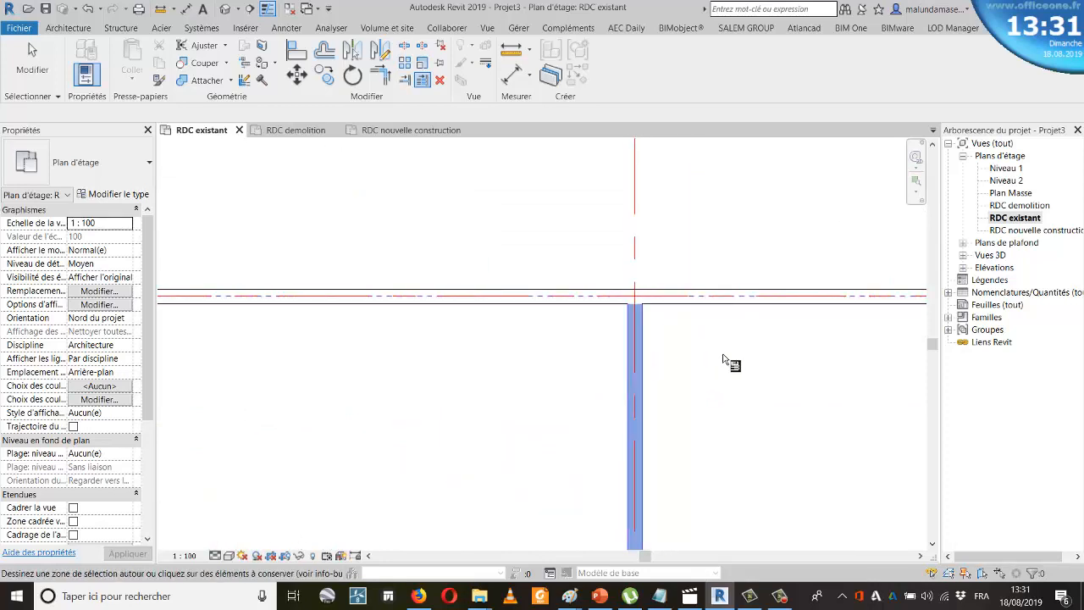
scroll(724, 359, down, 3)
scroll(542, 364, up, 3)
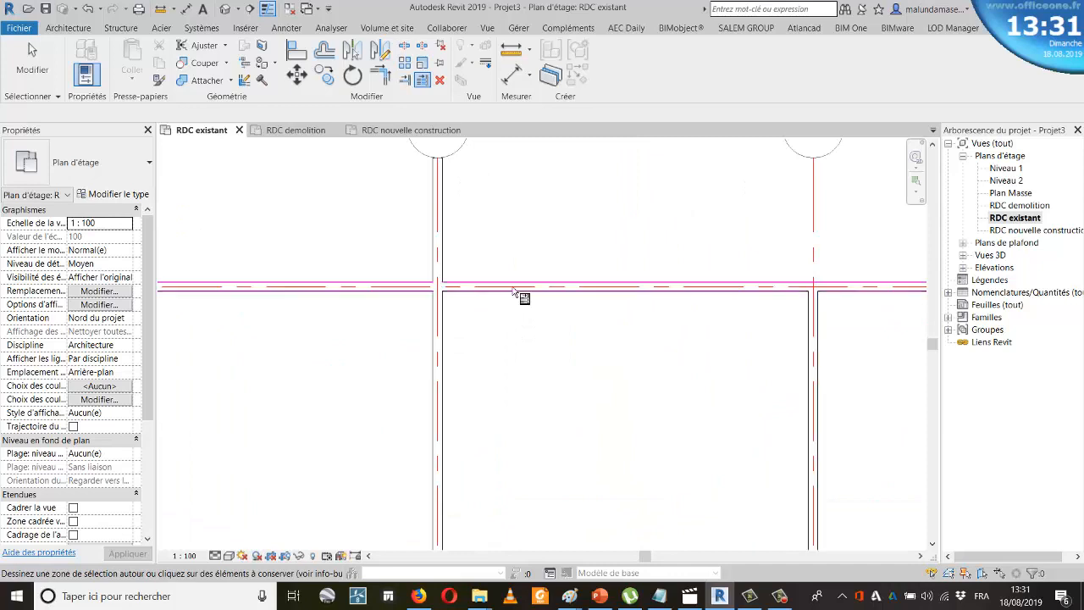
scroll(517, 293, up, 2)
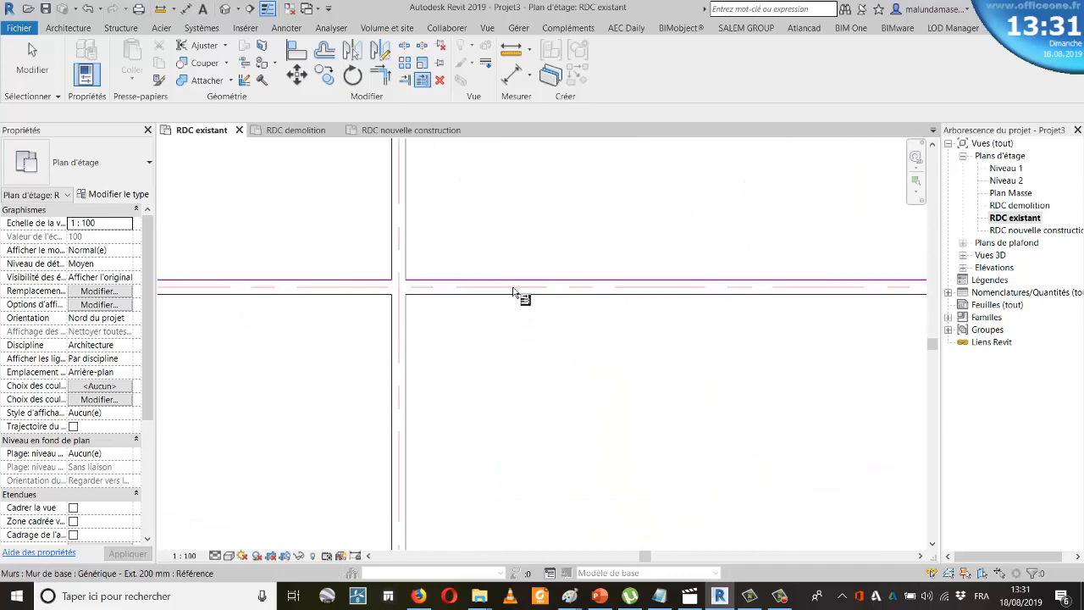
click(400, 362)
scroll(500, 285, down, 4)
key(Escape)
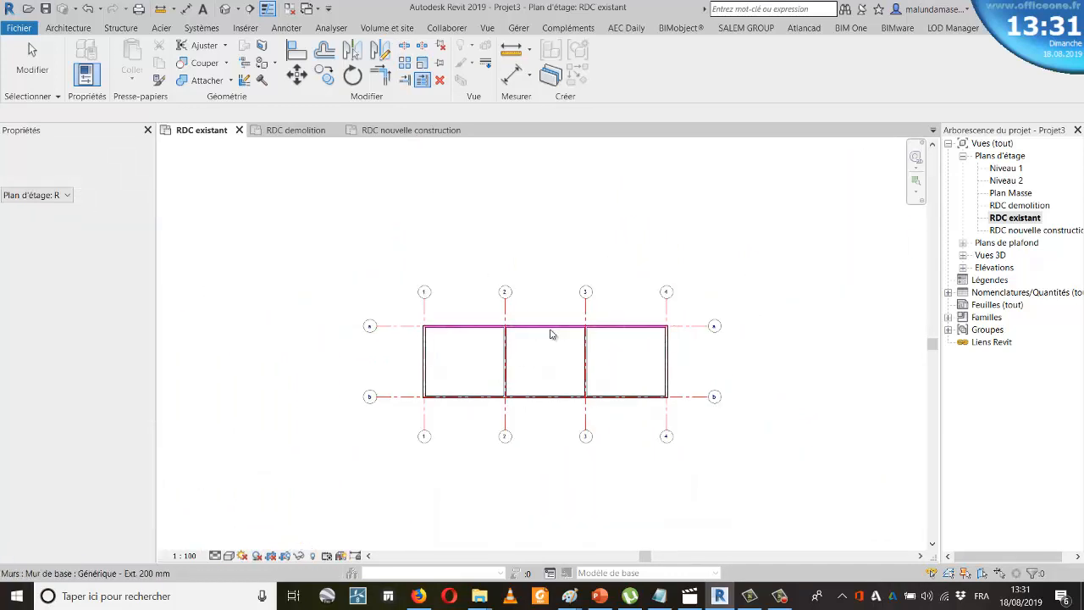
key(Escape)
Place an Int. Simple PP (0.73m x 2.04m) door in the grid b wall of each room, just after grids 1, 2 and 3
scroll(429, 268, up, 1)
click(71, 29)
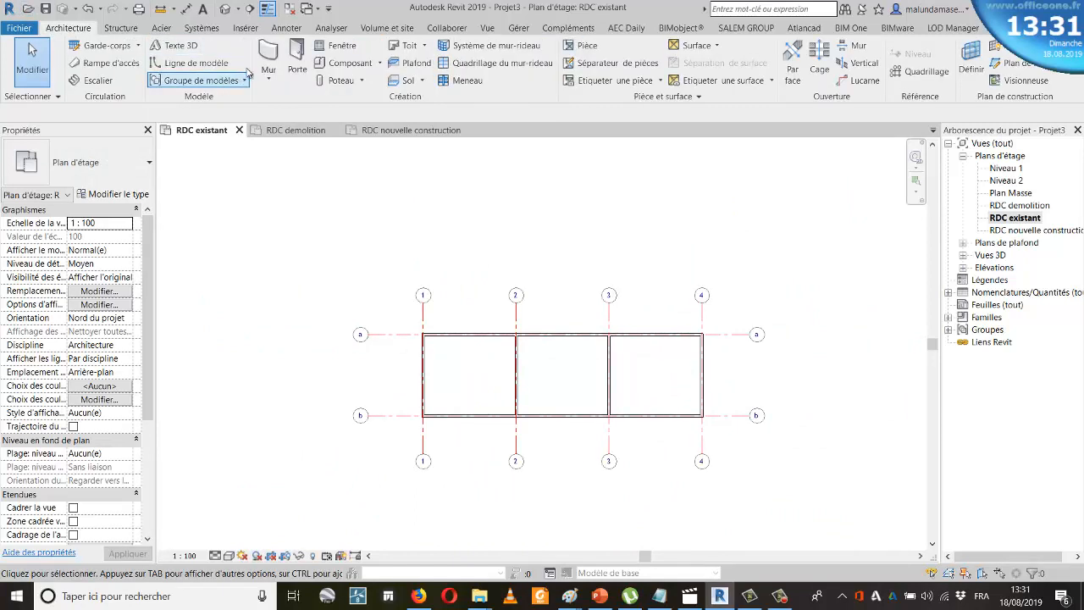
click(296, 58)
scroll(448, 424, up, 2)
scroll(438, 421, up, 2)
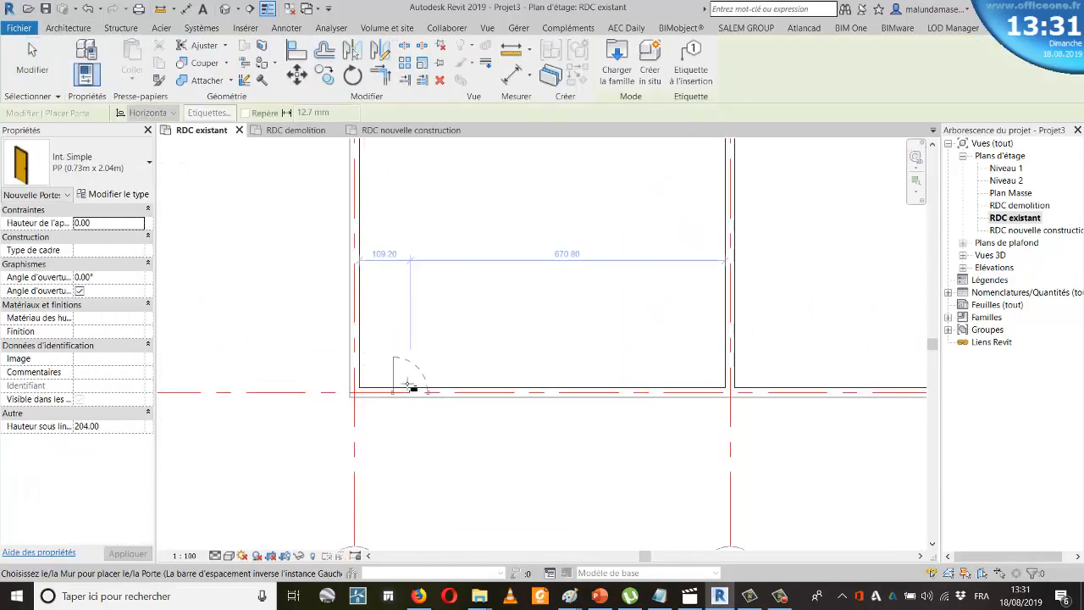
click(423, 411)
scroll(685, 465, down, 2)
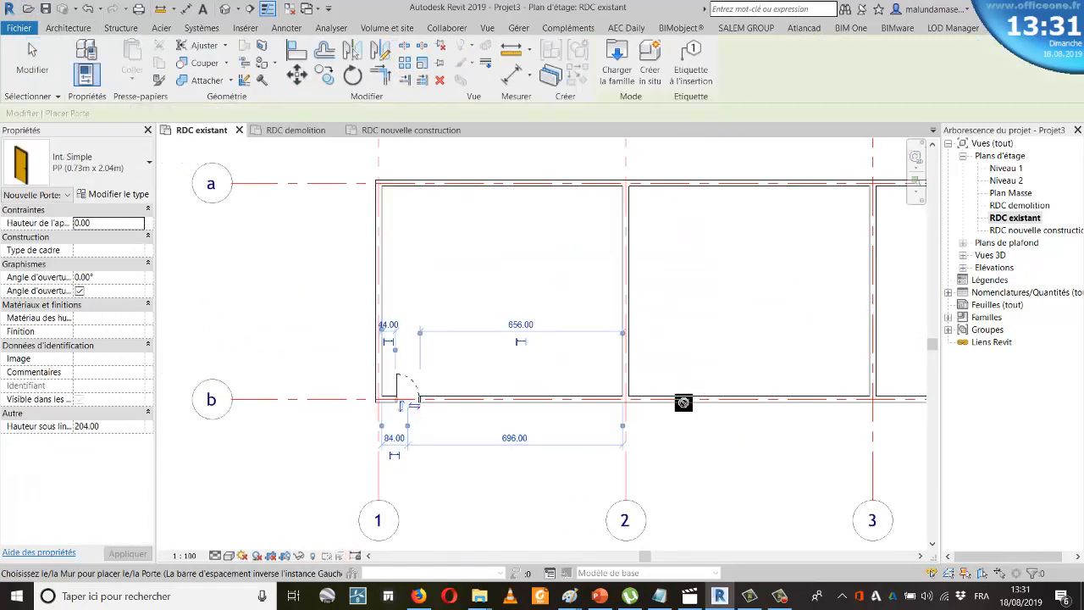
scroll(640, 400, up, 2)
scroll(631, 396, down, 2)
scroll(792, 419, up, 2)
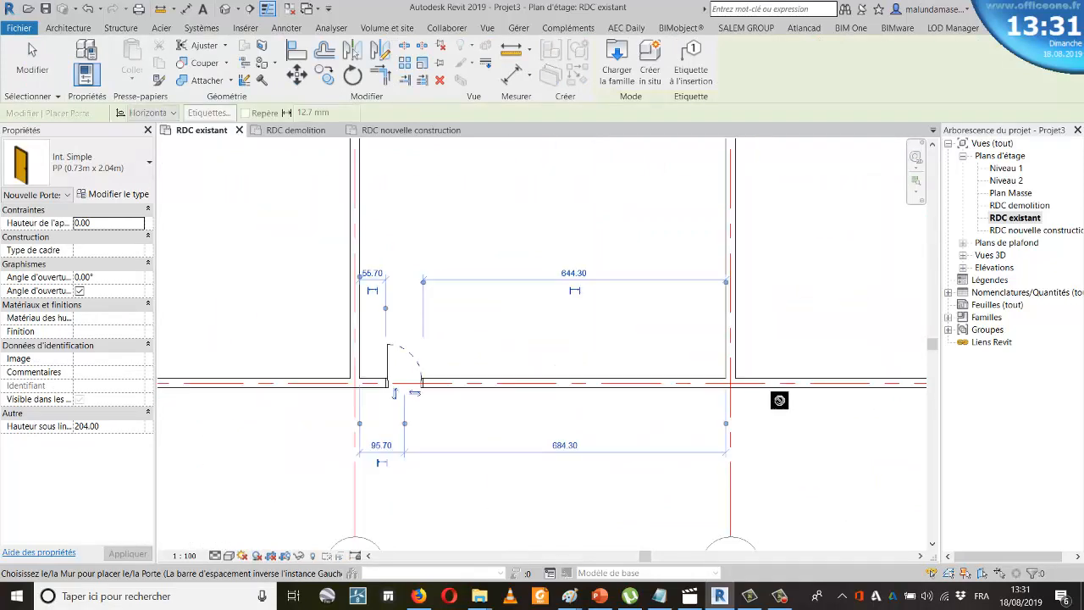
click(778, 412)
key(Escape)
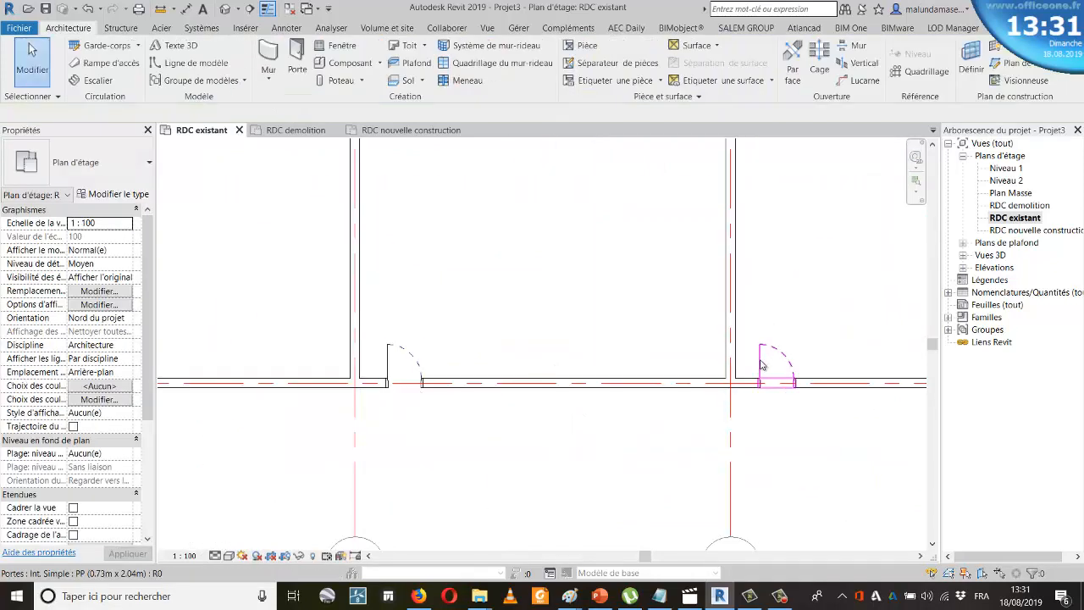
Set the distance from the doors beside grids 3 and 2 to their adjacent partition walls to 30
click(772, 365)
click(746, 274)
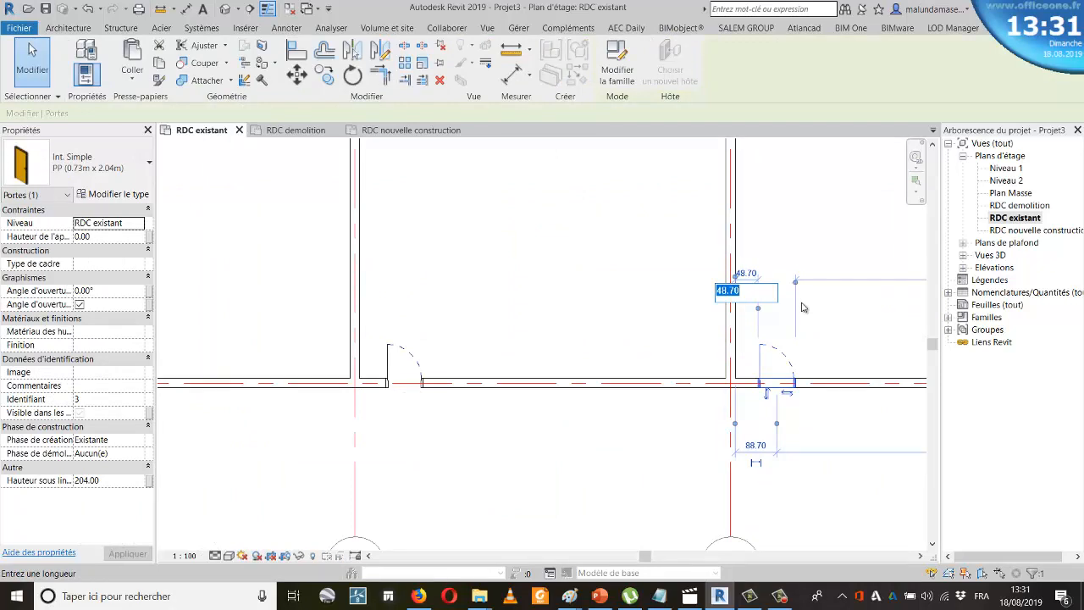
key(Return)
scroll(689, 416, down, 2)
key(Escape)
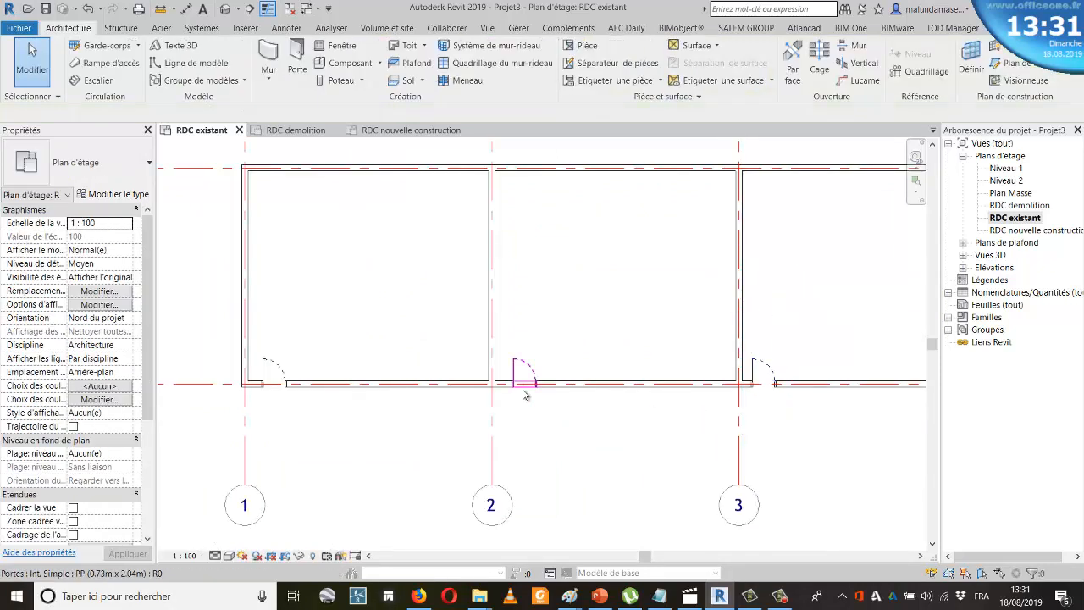
scroll(517, 373, up, 2)
click(500, 332)
click(483, 259)
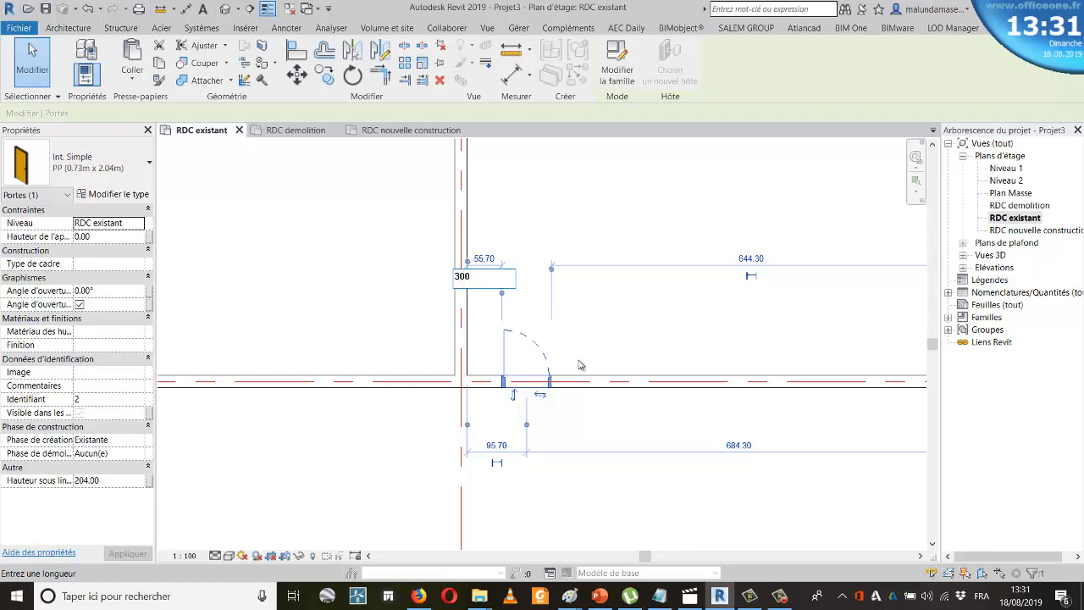
key(Return)
key(Escape)
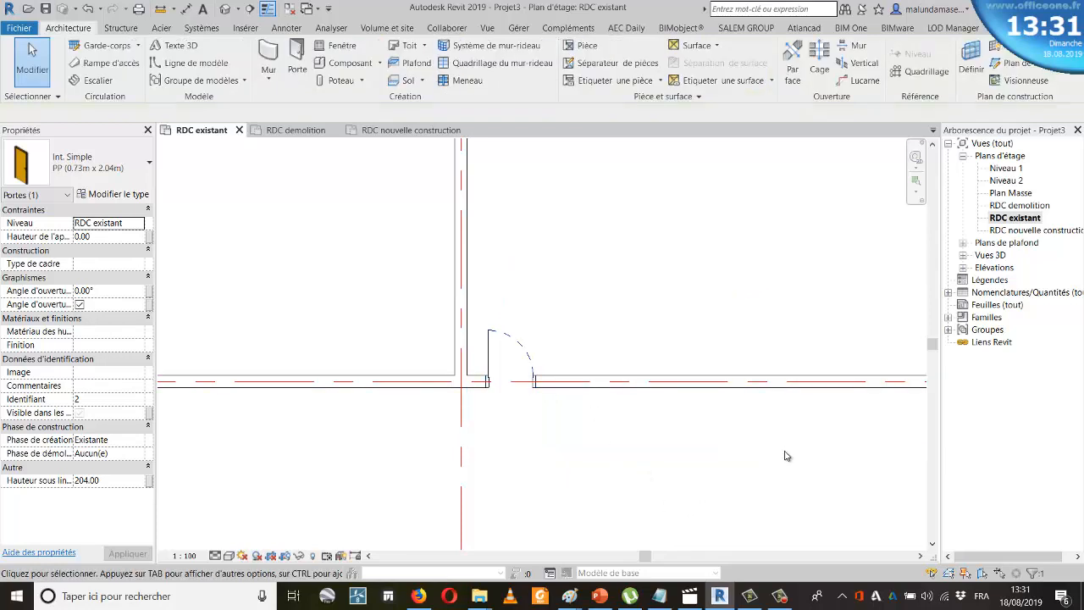
Set the distance from the door beside grid 1 to the adjacent outer wall to 30
scroll(377, 401, down, 2)
scroll(377, 401, up, 2)
click(315, 393)
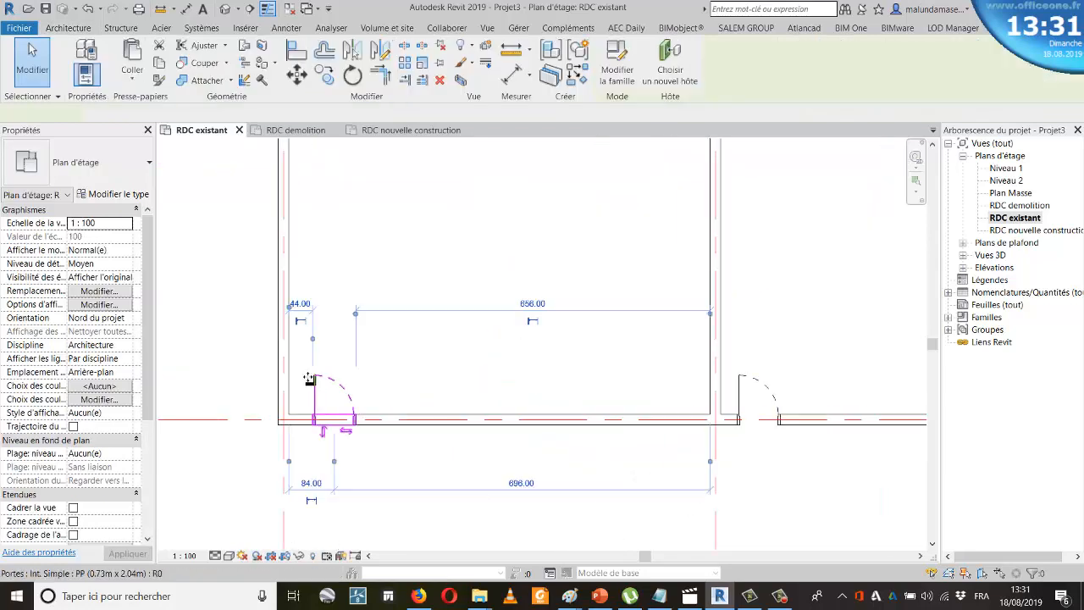
click(300, 303)
text(30)
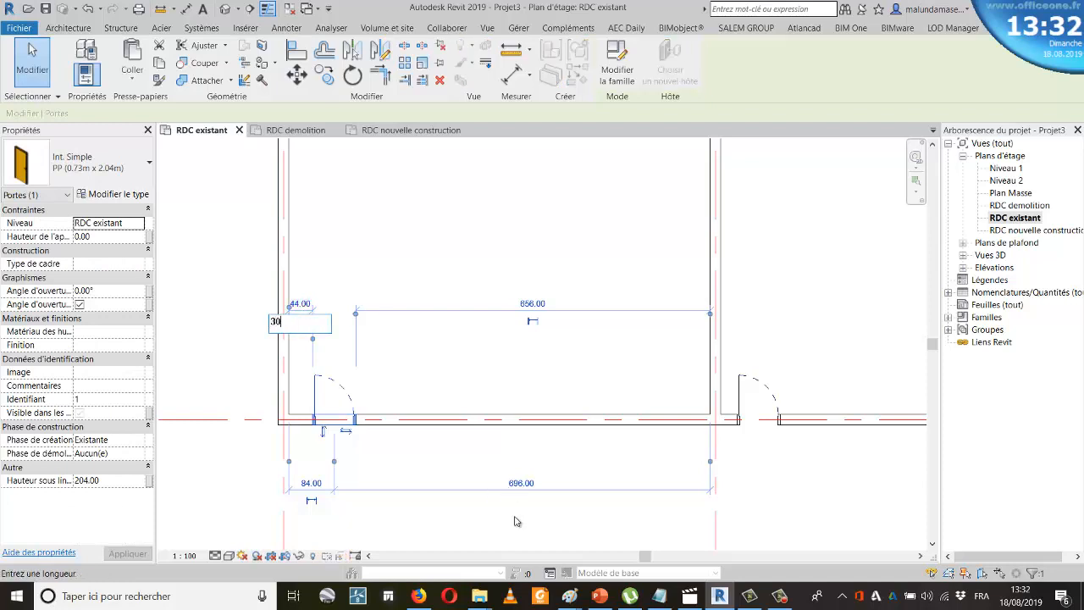
key(Return)
scroll(533, 534, down, 2)
key(Escape)
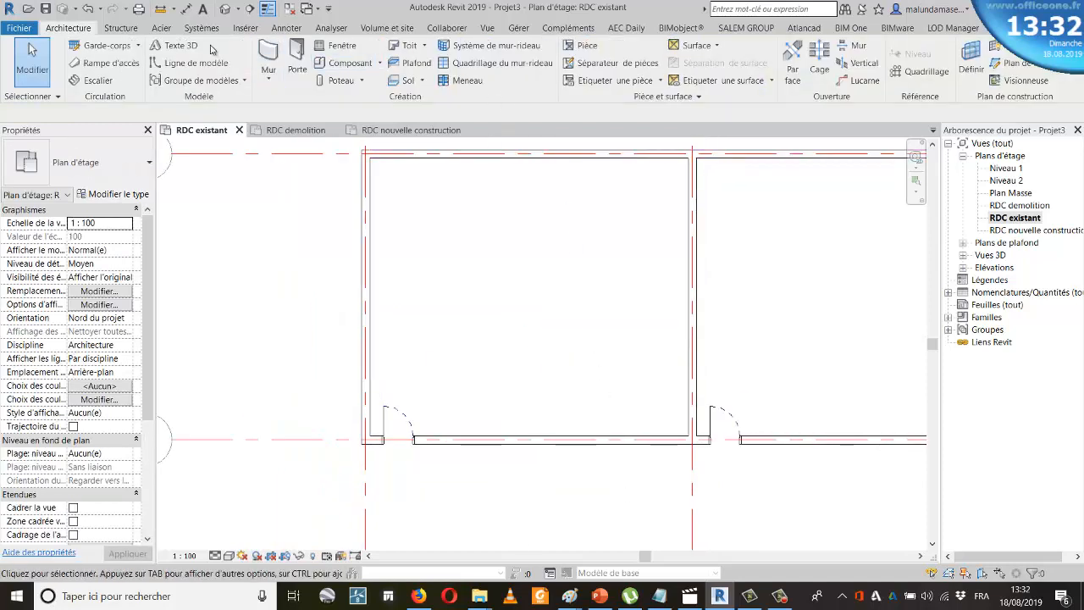
Place a room in each of the three enclosed spaces between grids 1 and 4
scroll(593, 209, down, 2)
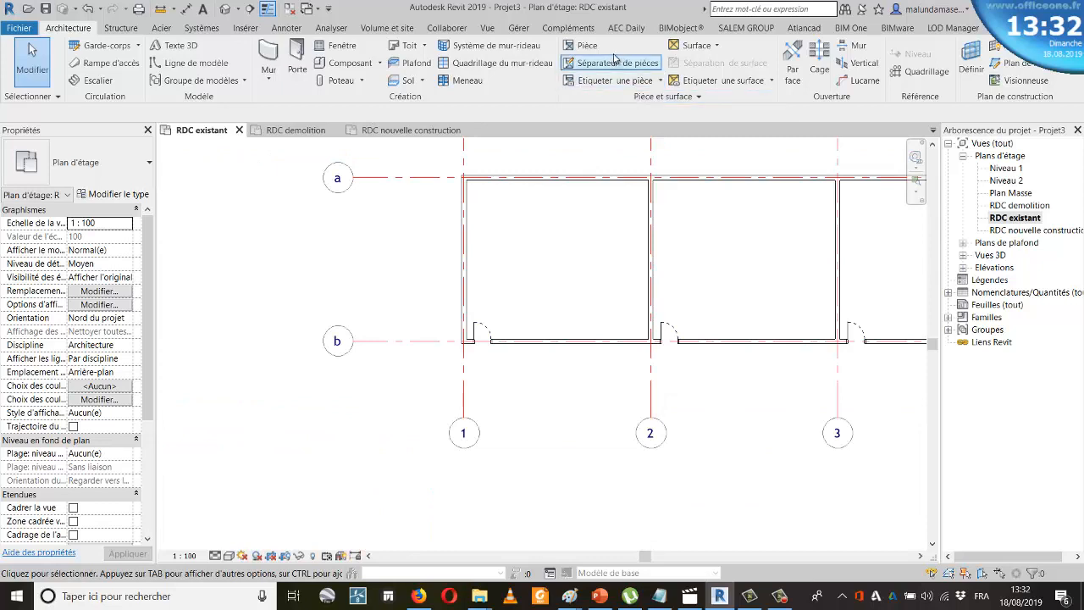
click(552, 254)
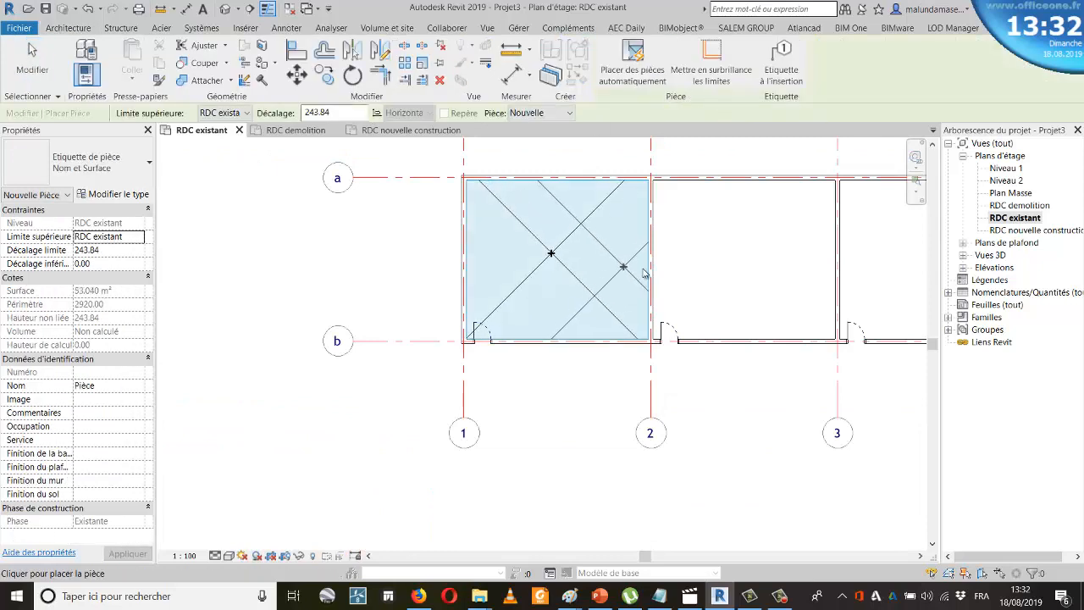
click(756, 261)
scroll(758, 264, down, 2)
click(762, 269)
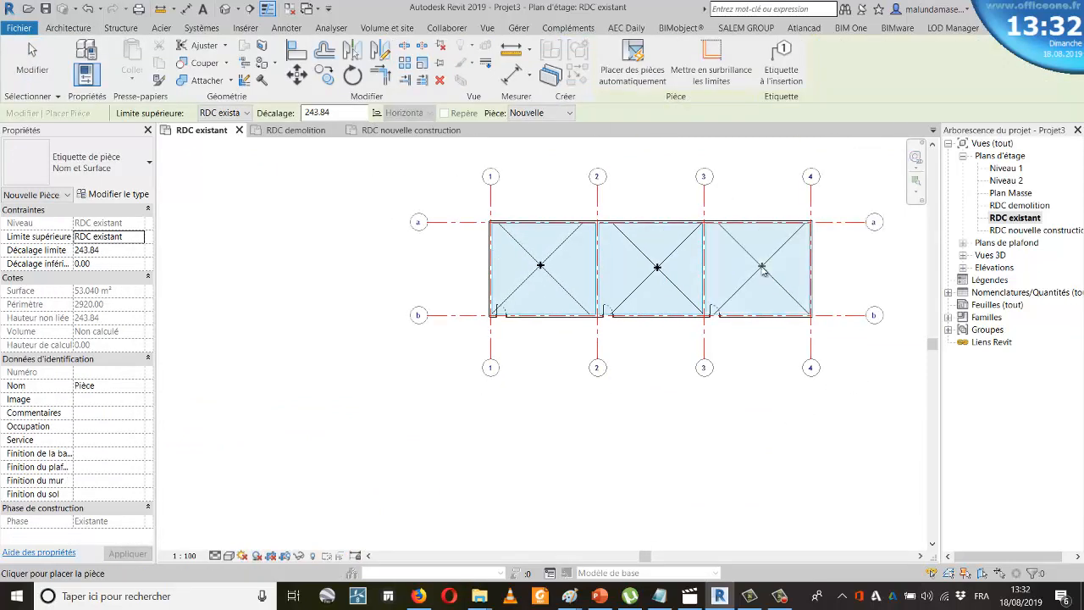
key(Escape)
key(Escape)
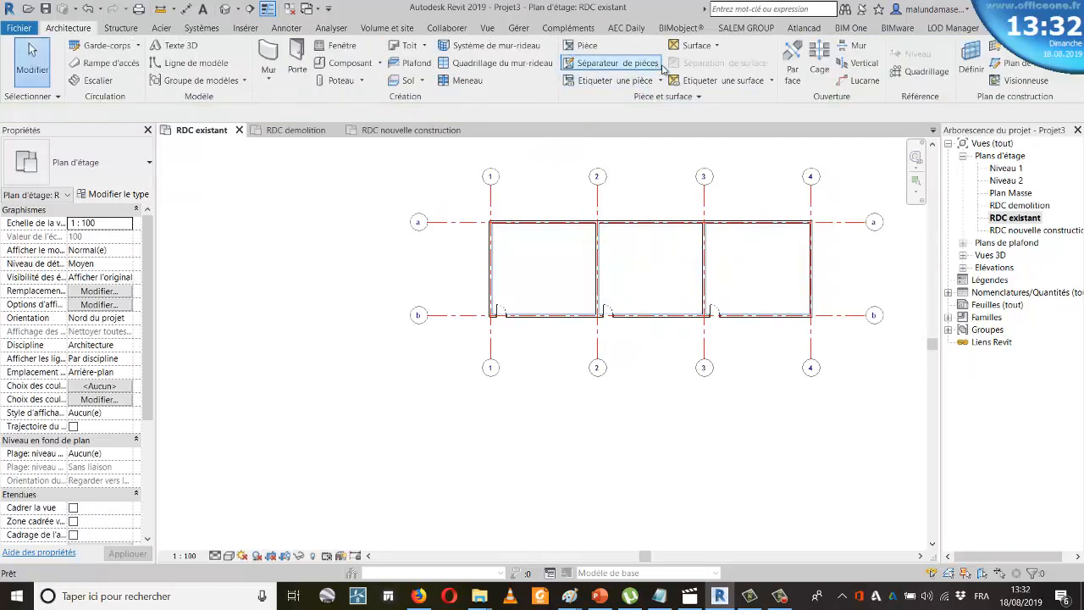
Tag the three rooms with the name-and-area room tag at their centres
click(591, 81)
scroll(554, 256, up, 2)
click(529, 274)
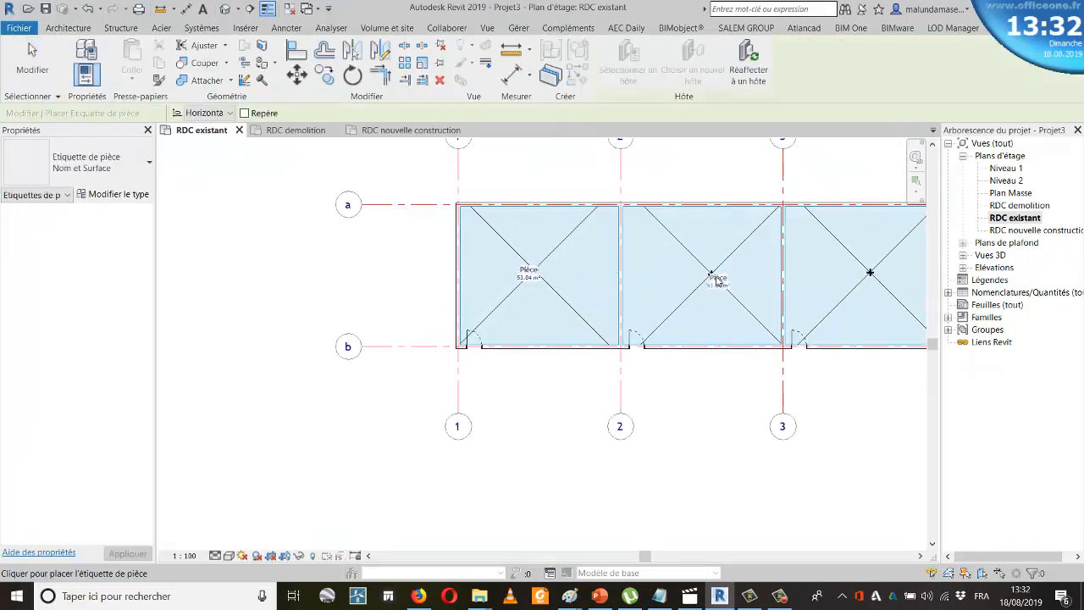
click(715, 277)
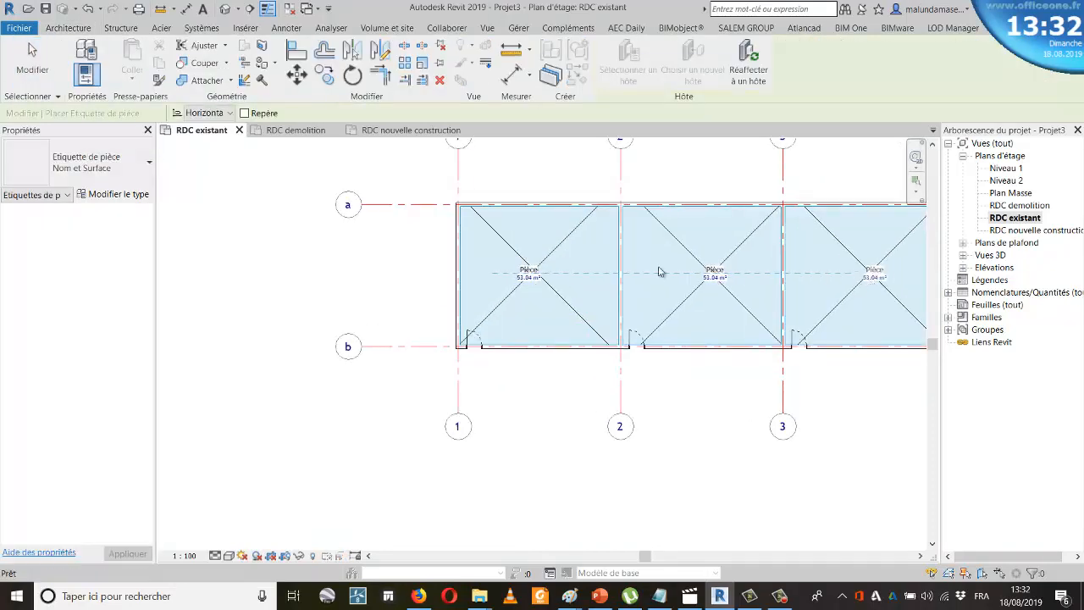
key(Escape)
key(Escape)
Rename the room between grids 1 and 2 as salle-1 through its tag
scroll(644, 273, up, 2)
click(518, 279)
scroll(525, 278, up, 2)
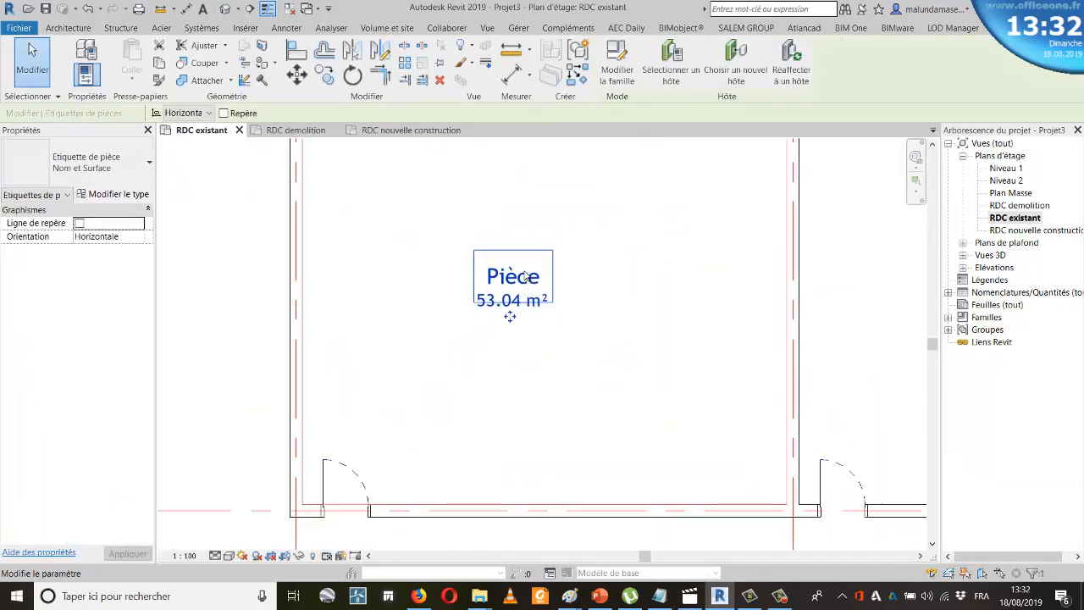
click(525, 276)
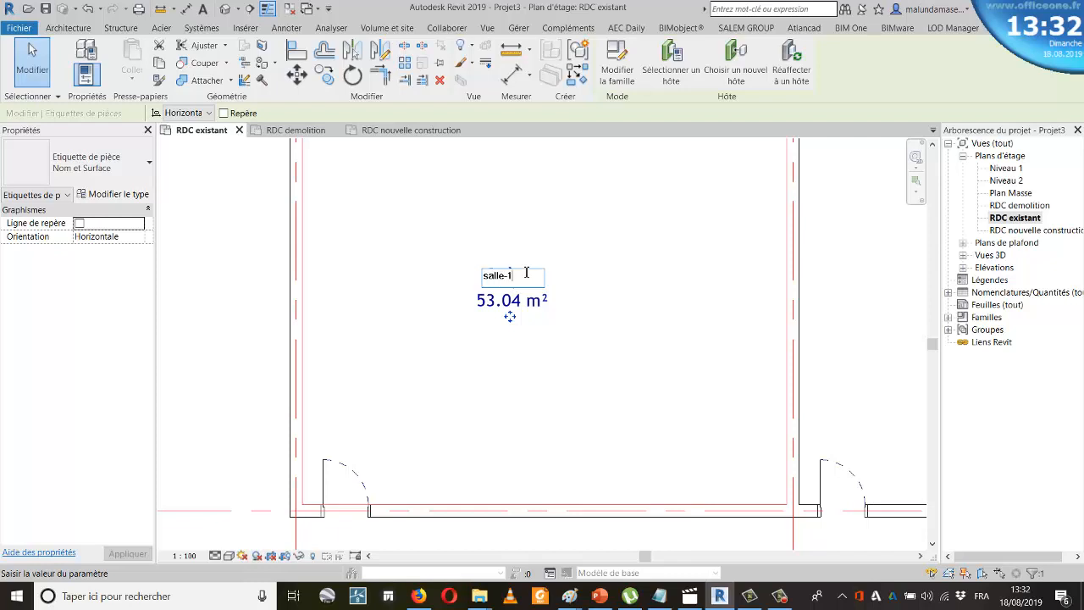
text(salle-1)
key(Return)
scroll(641, 310, down, 3)
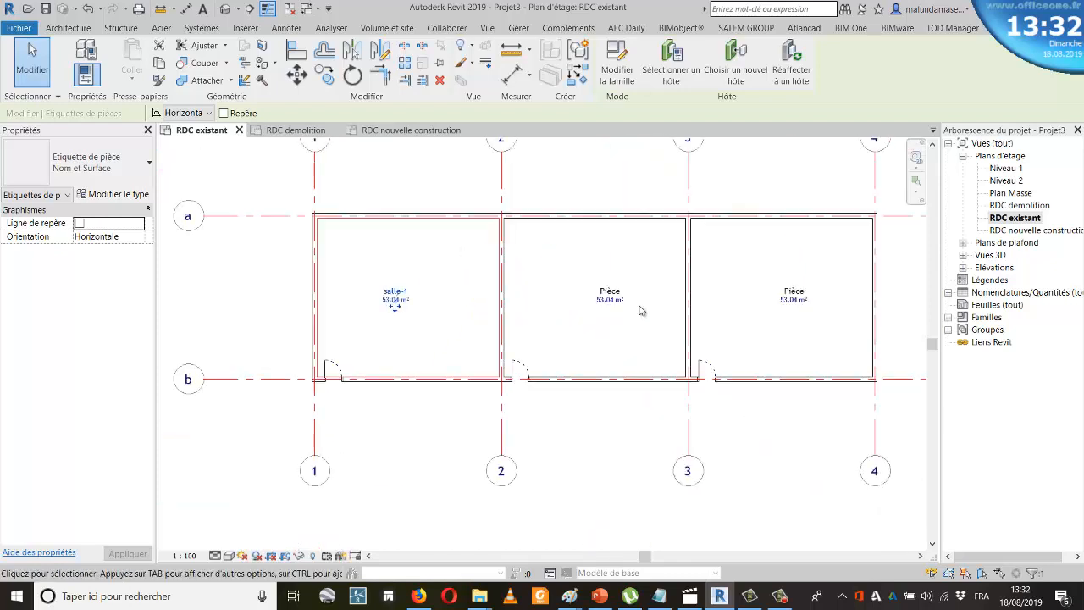
Rename the room between grids 2 and 3 as salle-2 through its tag
scroll(604, 317, up, 4)
click(635, 268)
click(634, 266)
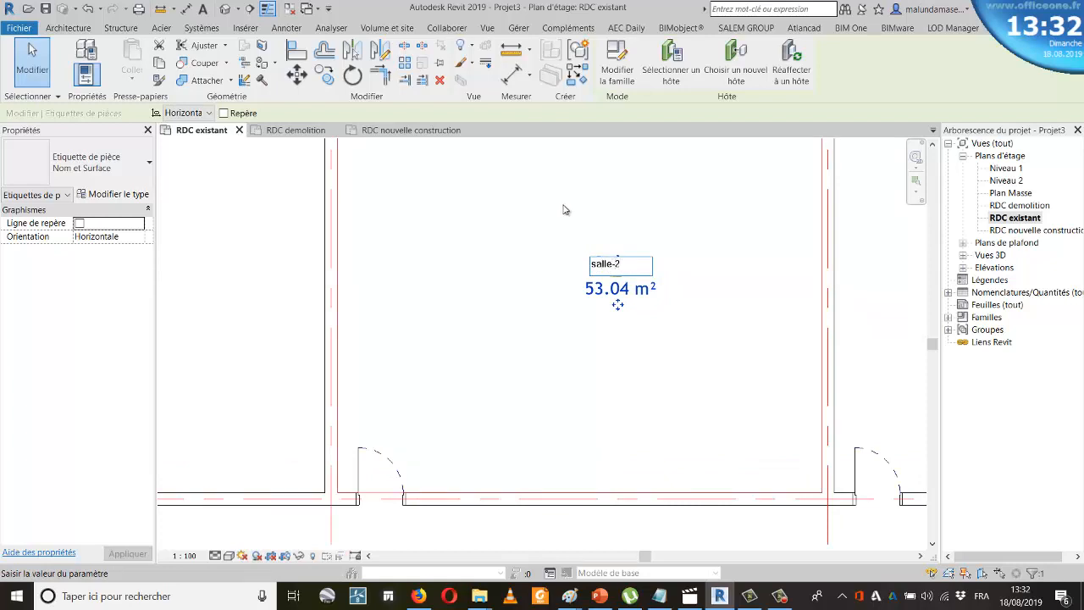
key(Return)
scroll(474, 309, down, 2)
Rename the room between grids 3 and 4 as salle-3 through its tag
scroll(677, 297, up, 3)
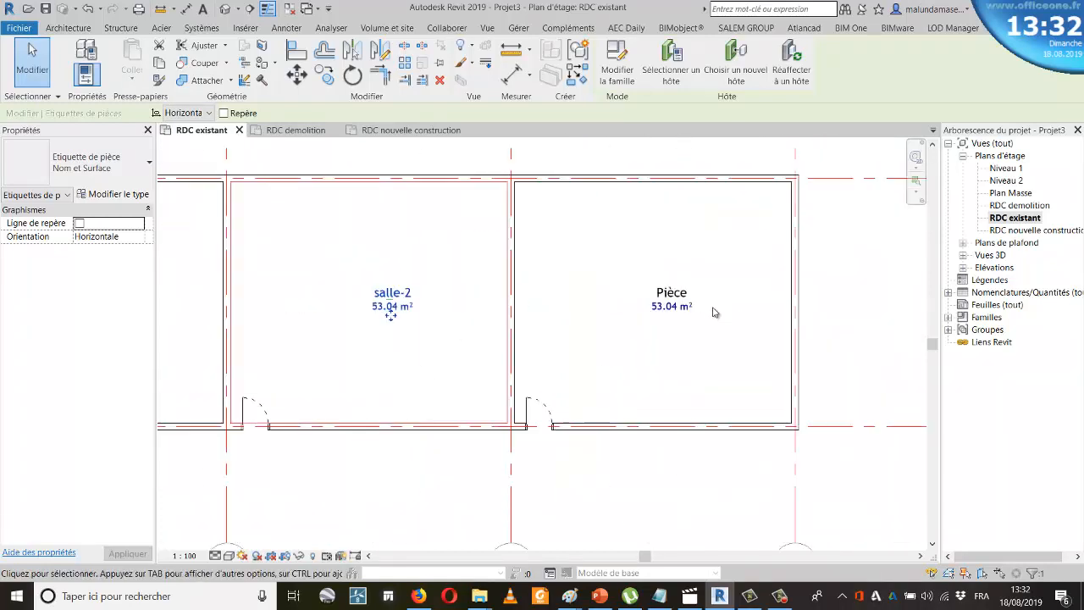
scroll(671, 292, up, 2)
click(665, 286)
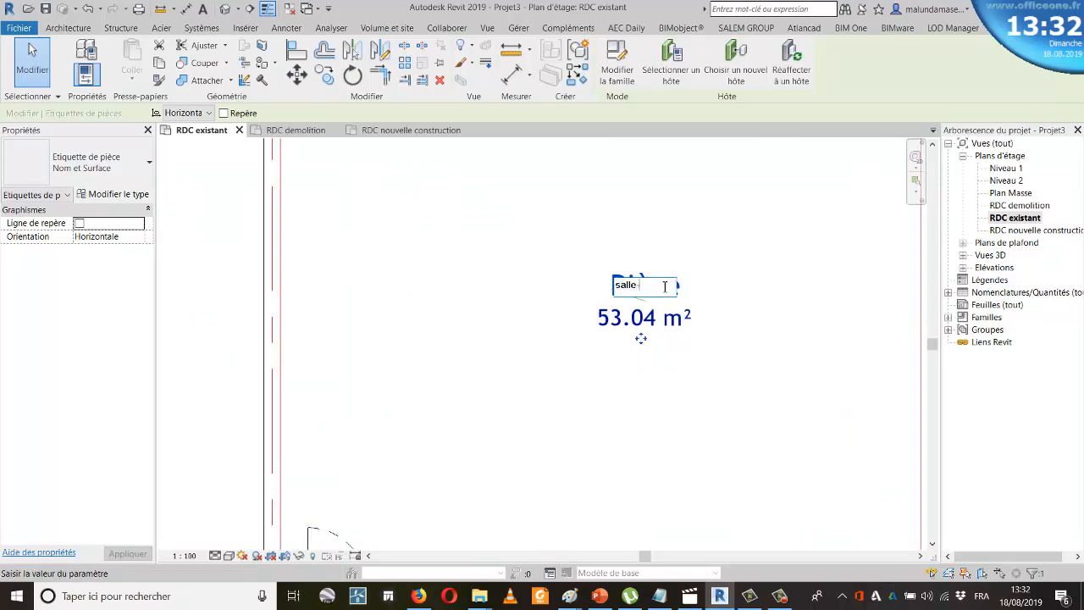
key(Return)
scroll(817, 284, down, 4)
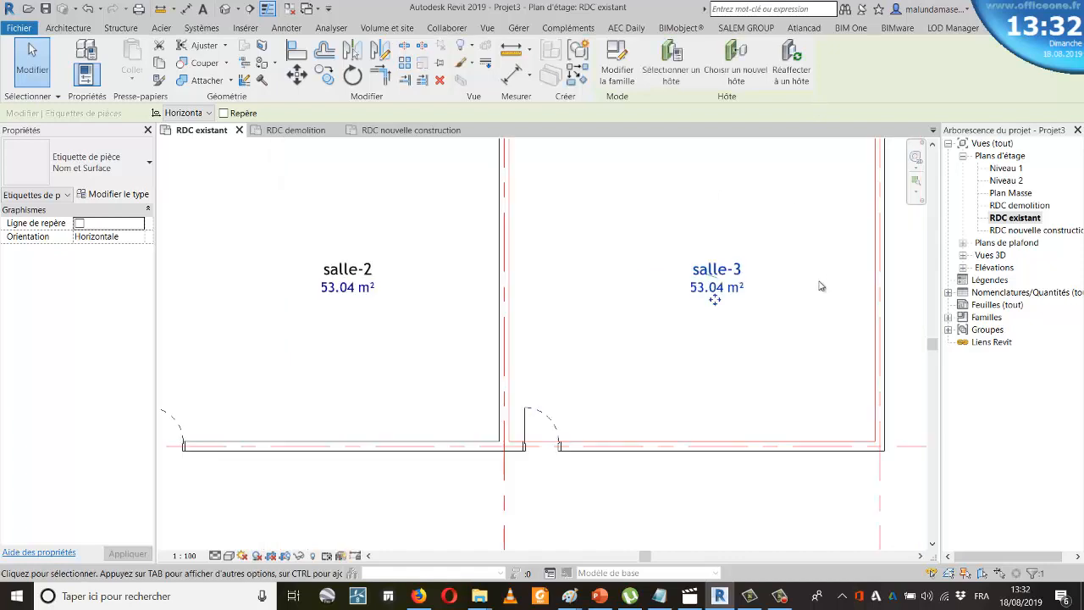
click(778, 435)
scroll(389, 179, up, 1)
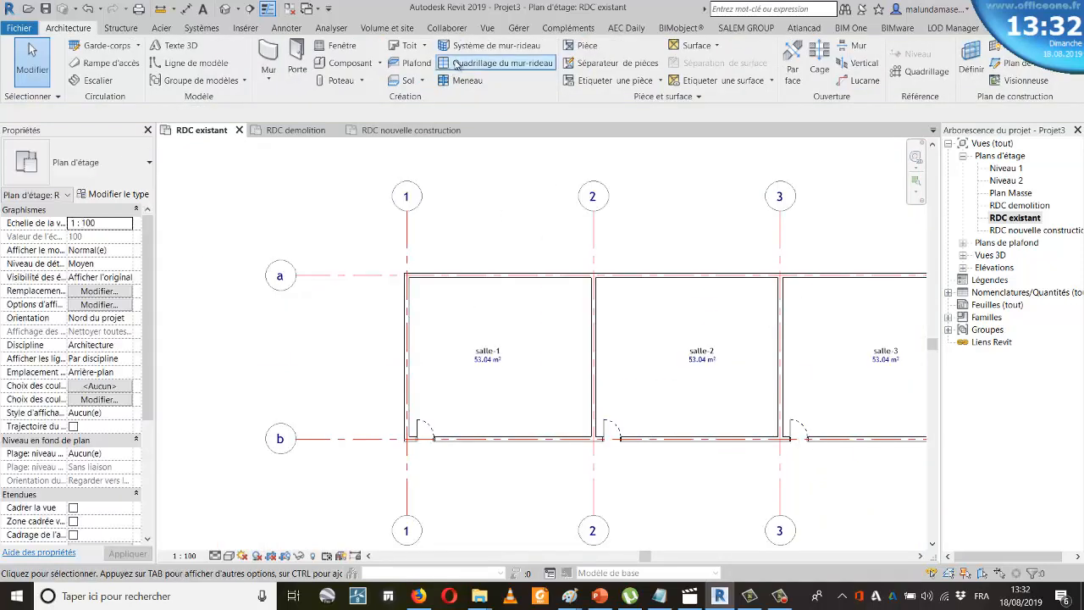
Load all the window families from the Avec imposte folder into the project
click(243, 29)
click(623, 63)
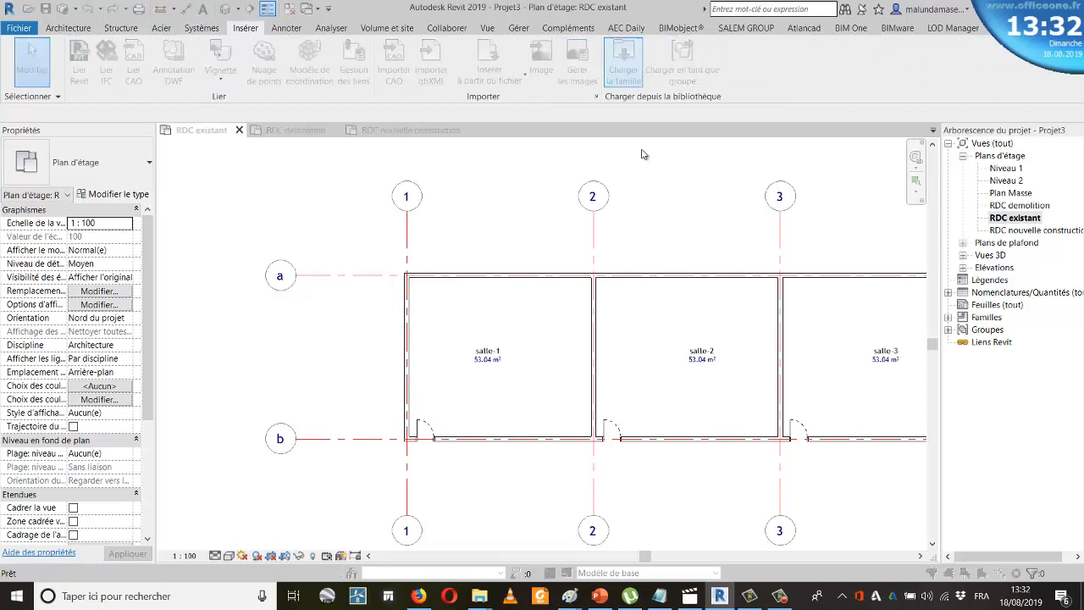
click(530, 254)
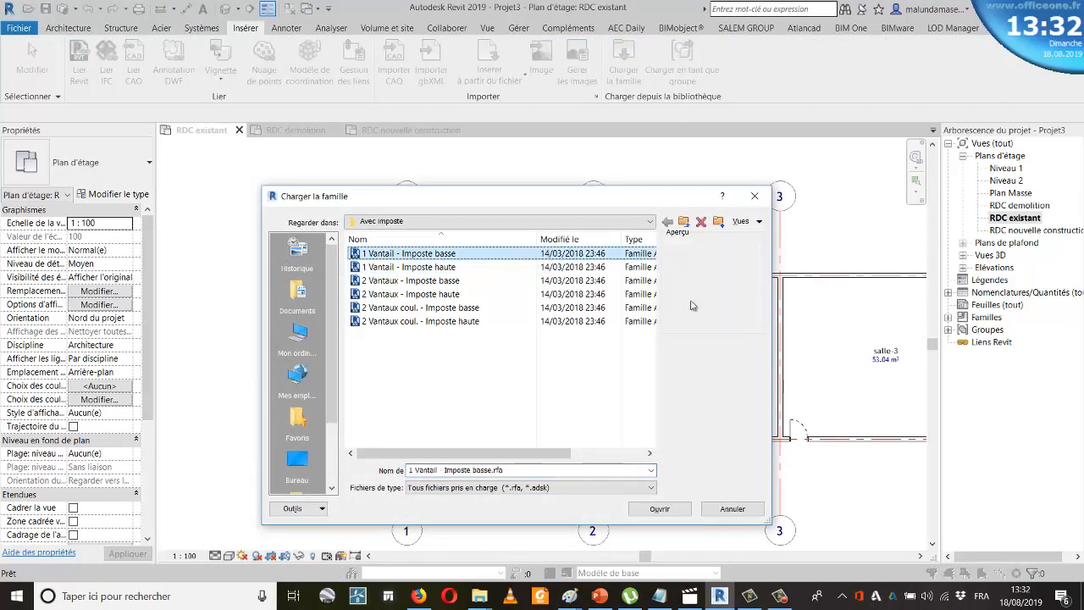
key(ctrl+a)
click(660, 509)
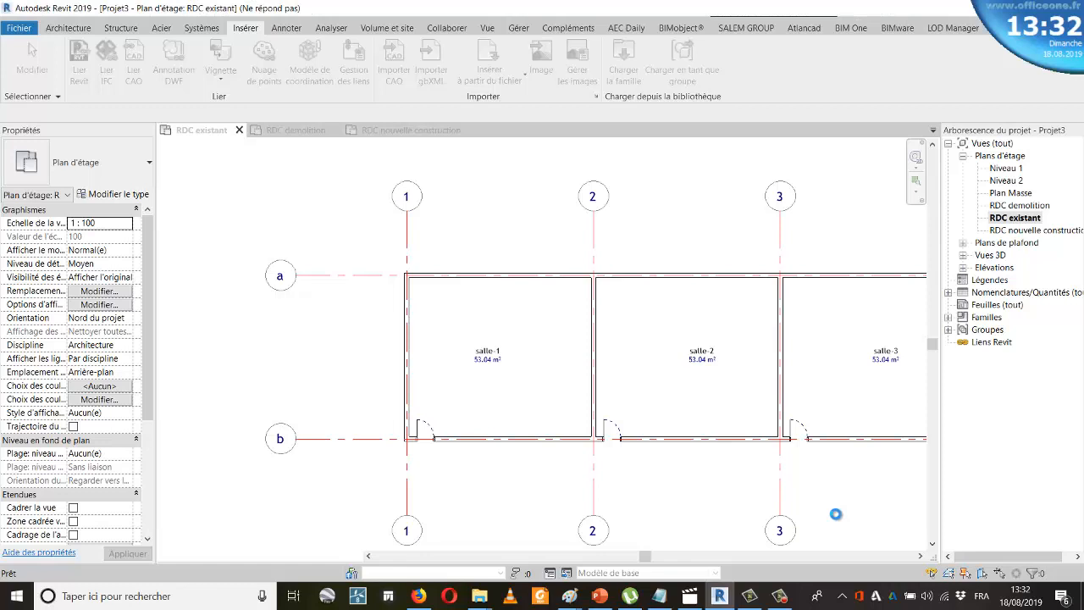
Place 2 Vantaux coul. - Imposte haute 1.20m x 1.30m windows in salle-1, two in the grid b wall and two in the grid a wall
click(80, 27)
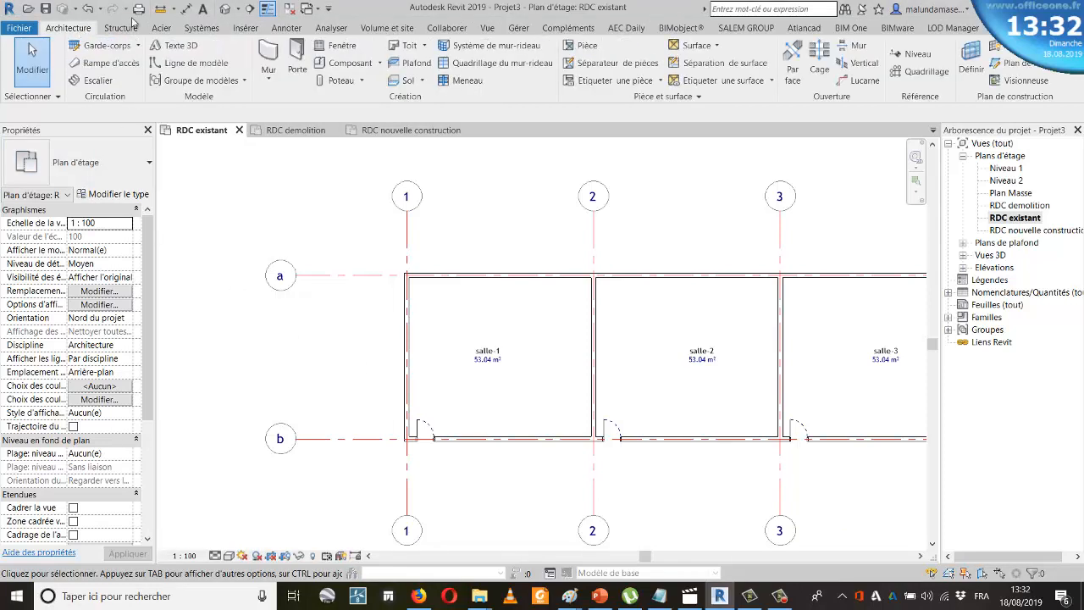
click(337, 45)
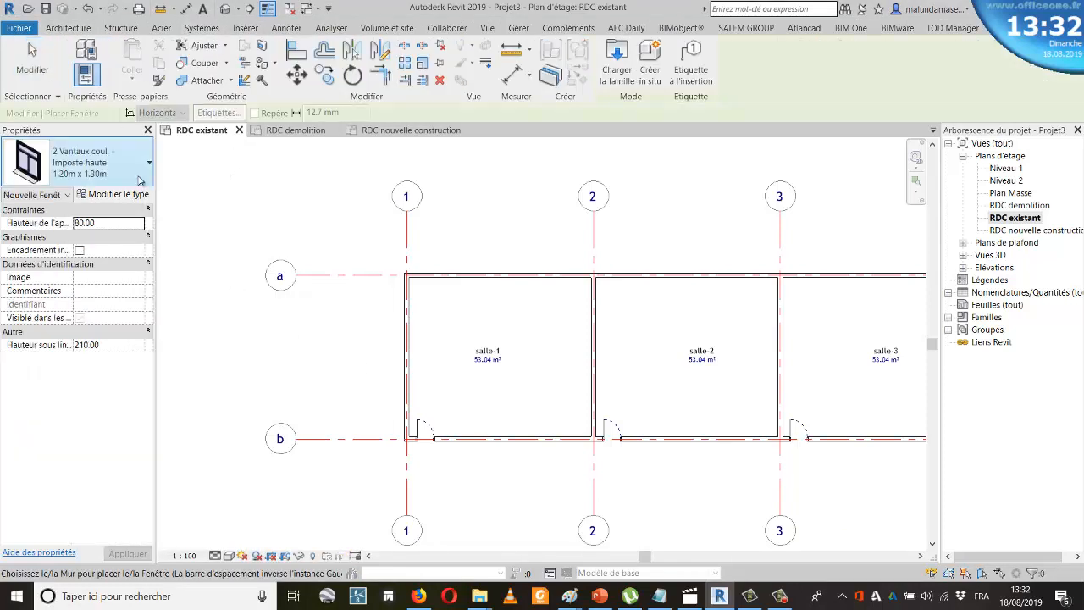
scroll(484, 439, up, 3)
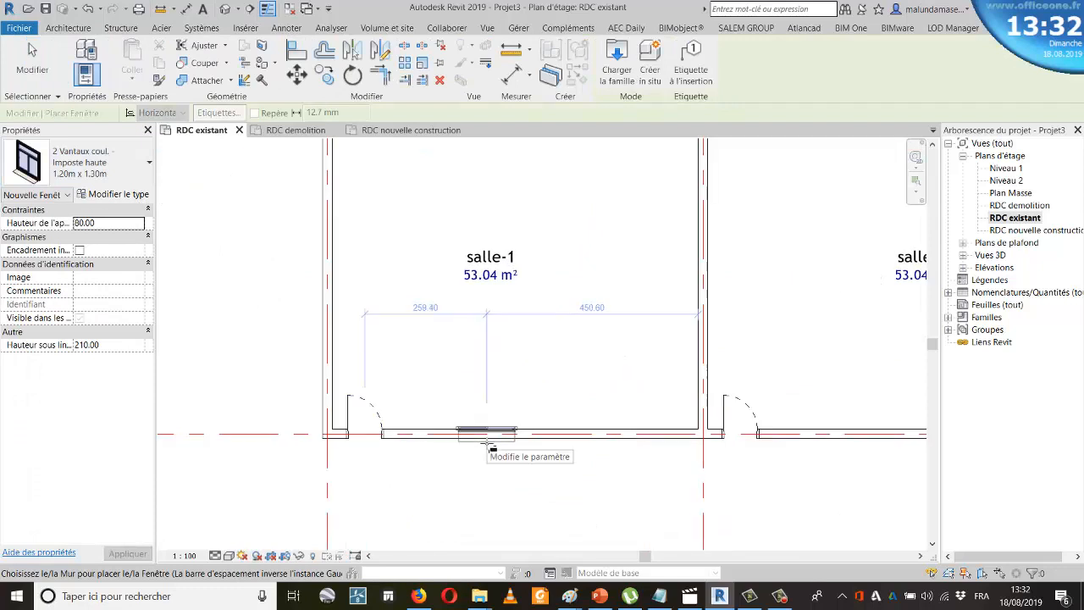
click(549, 442)
click(616, 442)
scroll(610, 449, down, 2)
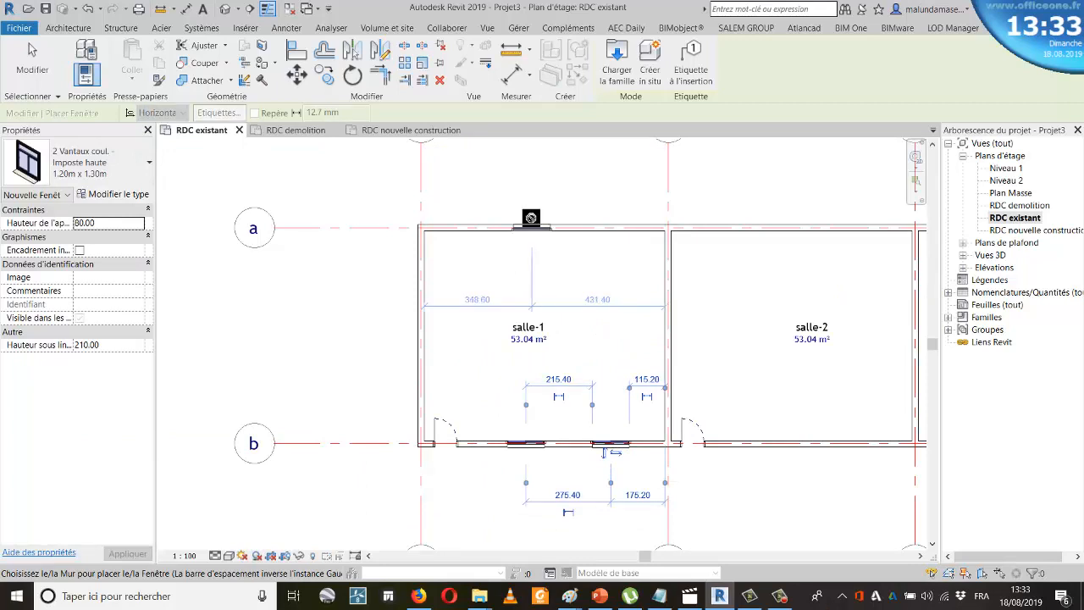
click(531, 220)
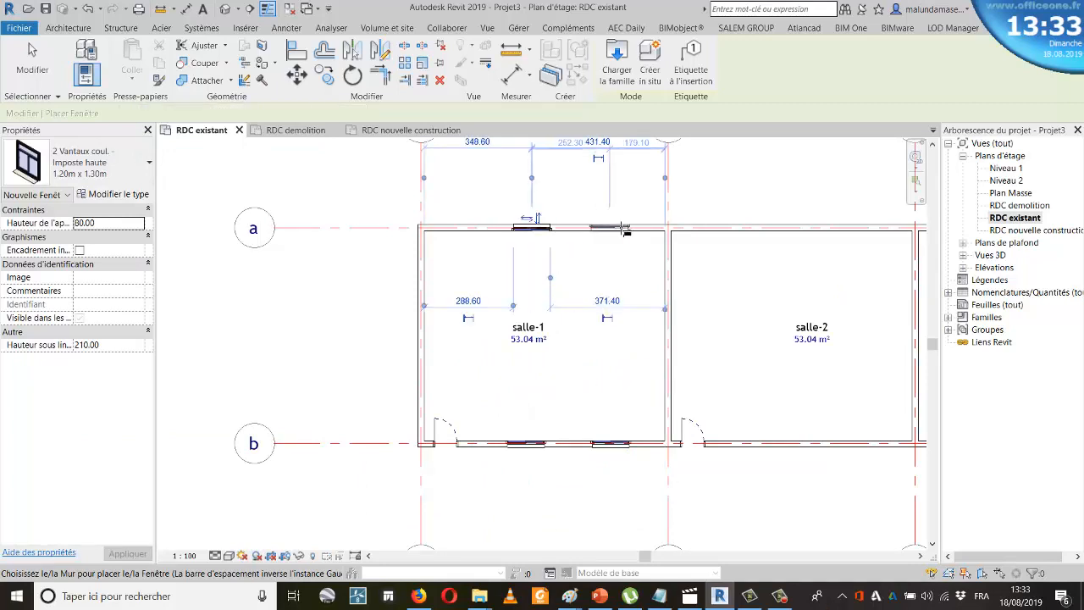
click(619, 227)
Place the same 1.20m x 1.30m windows in salle-2, two in the grid b wall and two in the grid a wall
scroll(303, 319, down, 2)
scroll(600, 401, up, 4)
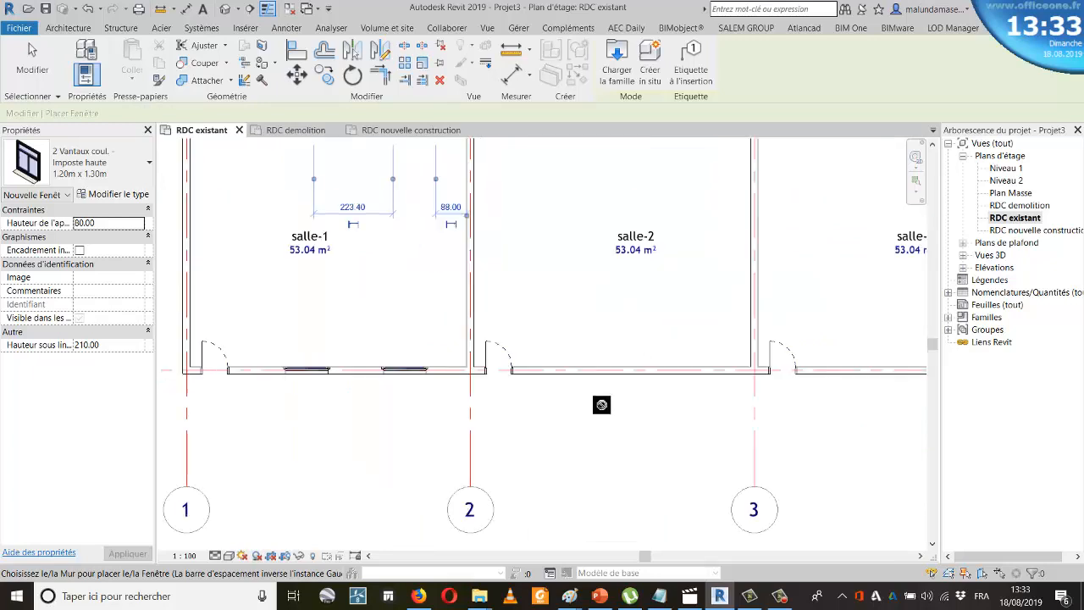
click(607, 370)
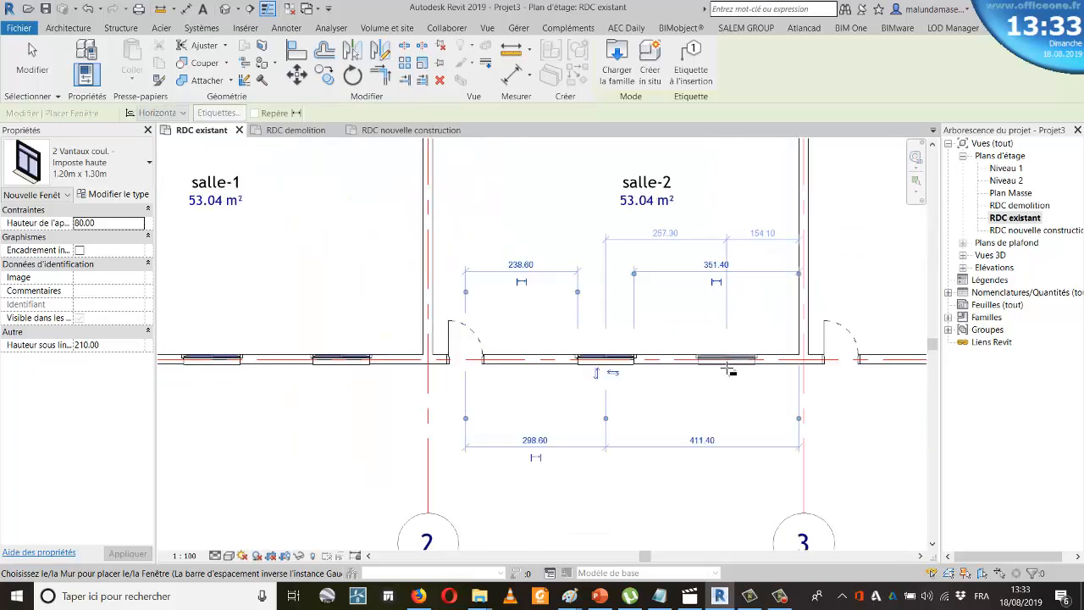
scroll(663, 435, down, 2)
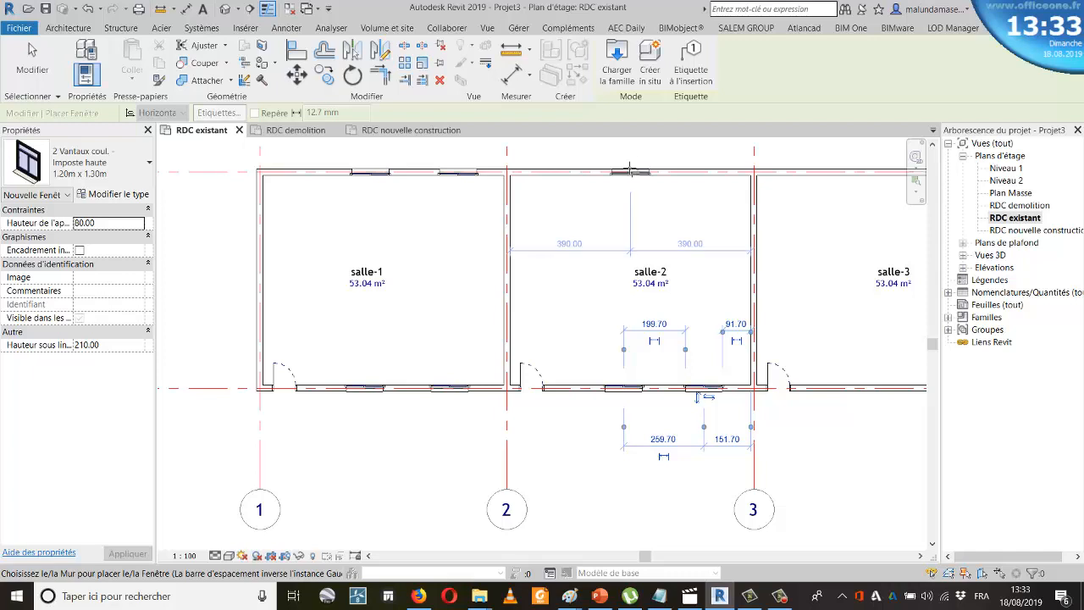
click(629, 169)
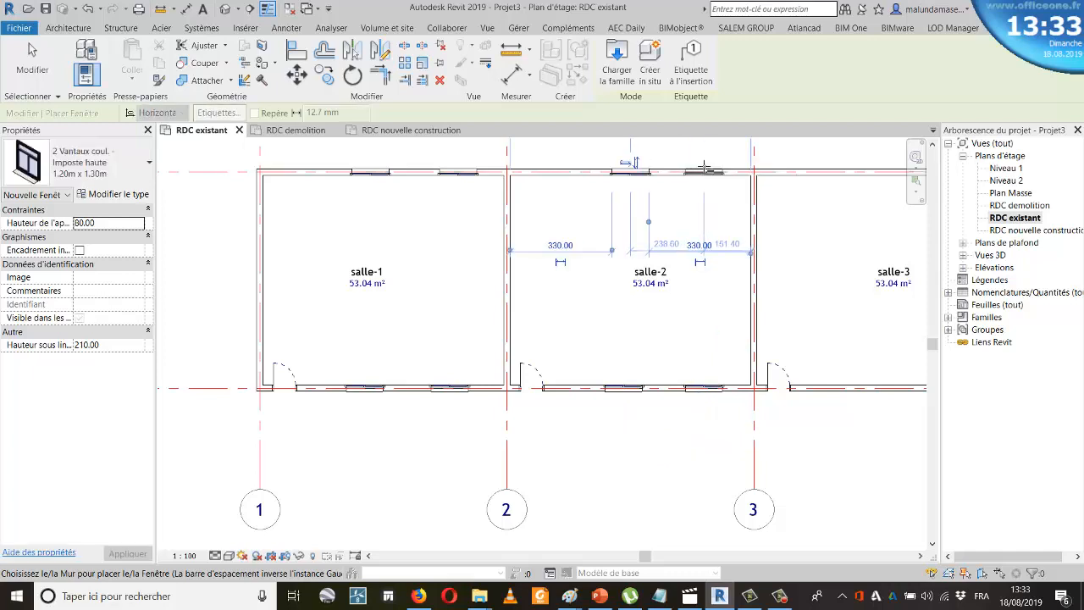
Place the same 1.20m x 1.30m windows in salle-3, two in the grid a wall and two in the grid b wall
scroll(389, 339, down, 2)
scroll(787, 302, up, 1)
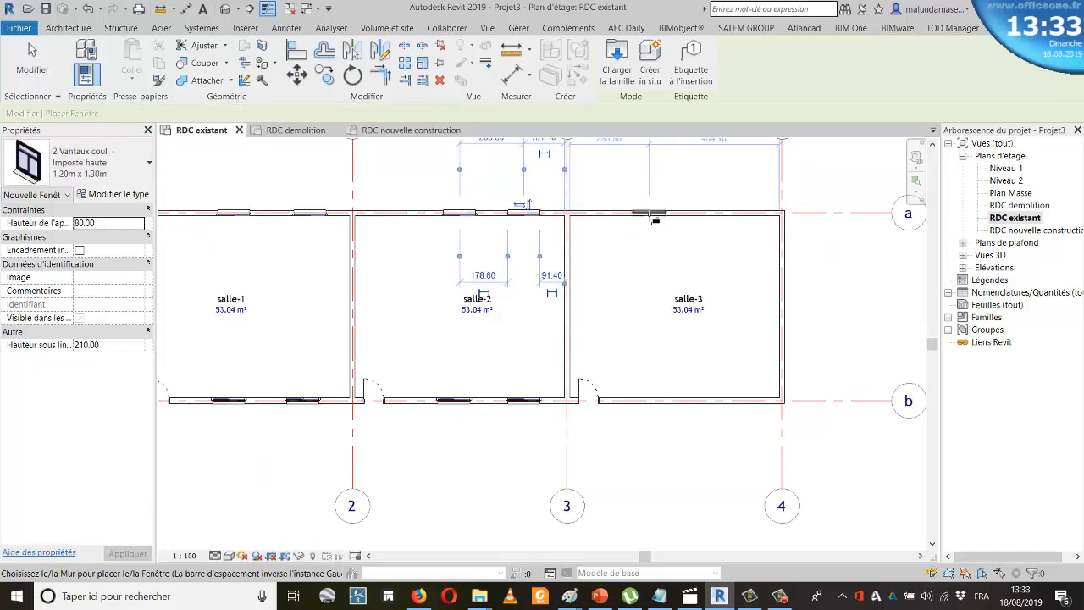
click(727, 210)
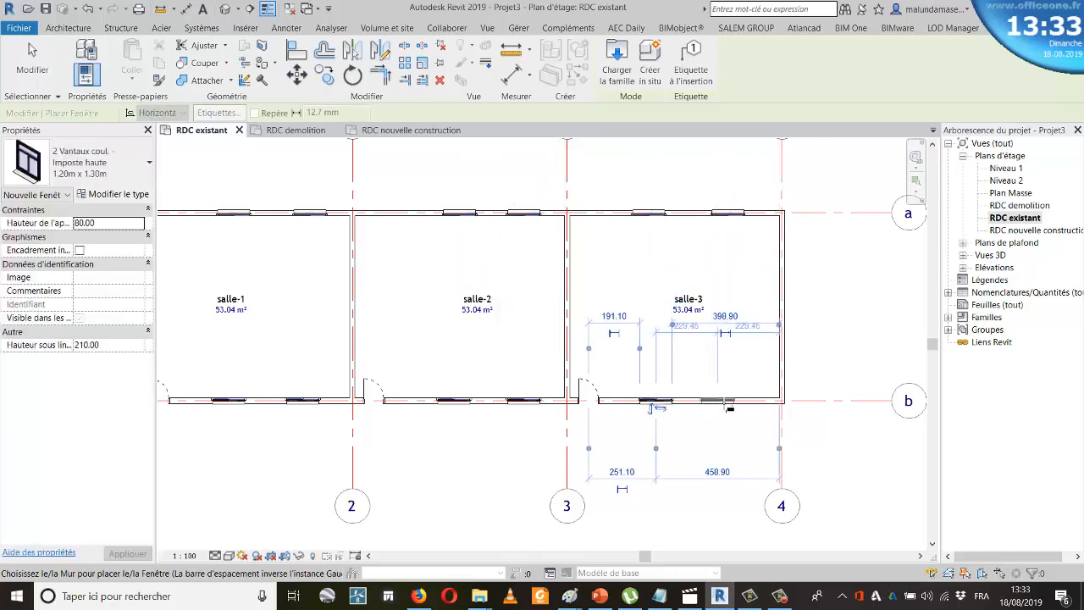
click(724, 401)
key(Escape)
Set the distance from salle-3's grid a window nearest grid 4 to the outer wall on grid 4 to 120
scroll(750, 227, up, 3)
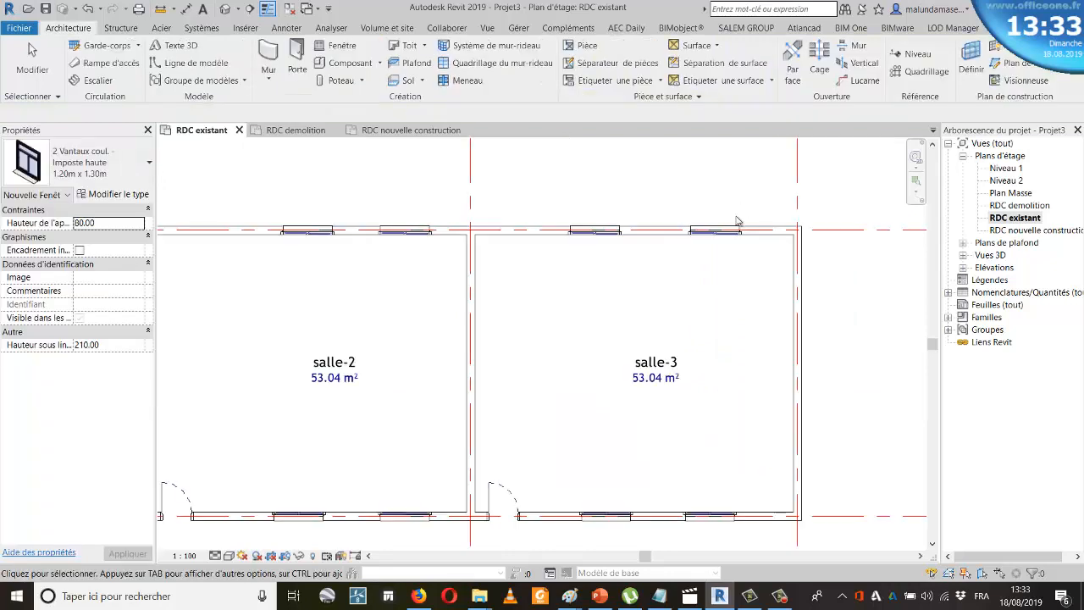
click(737, 239)
scroll(741, 309, up, 2)
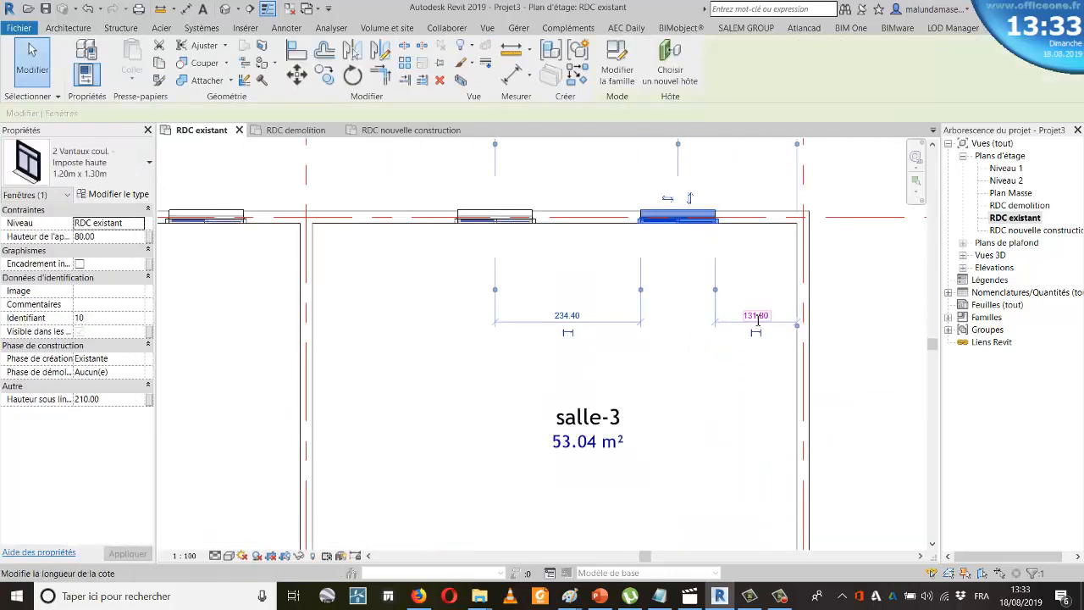
click(755, 316)
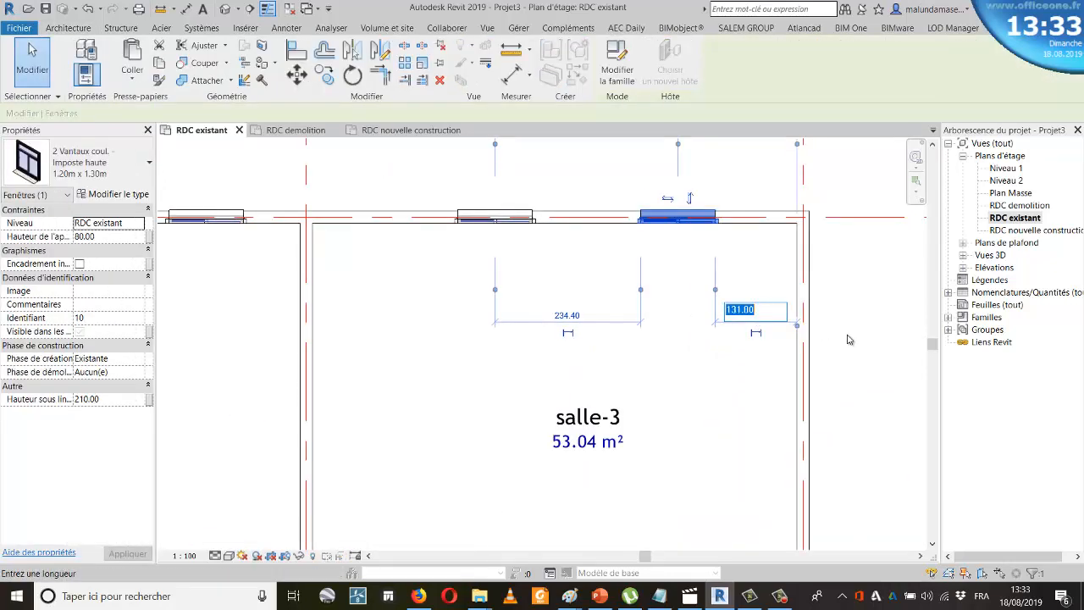
text(120)
key(Return)
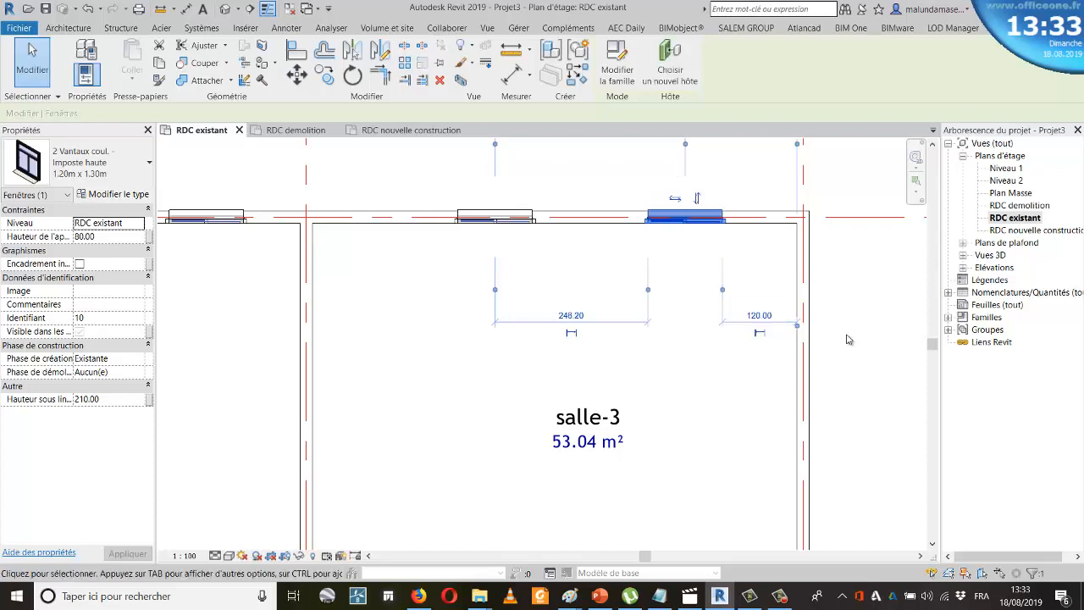
click(863, 303)
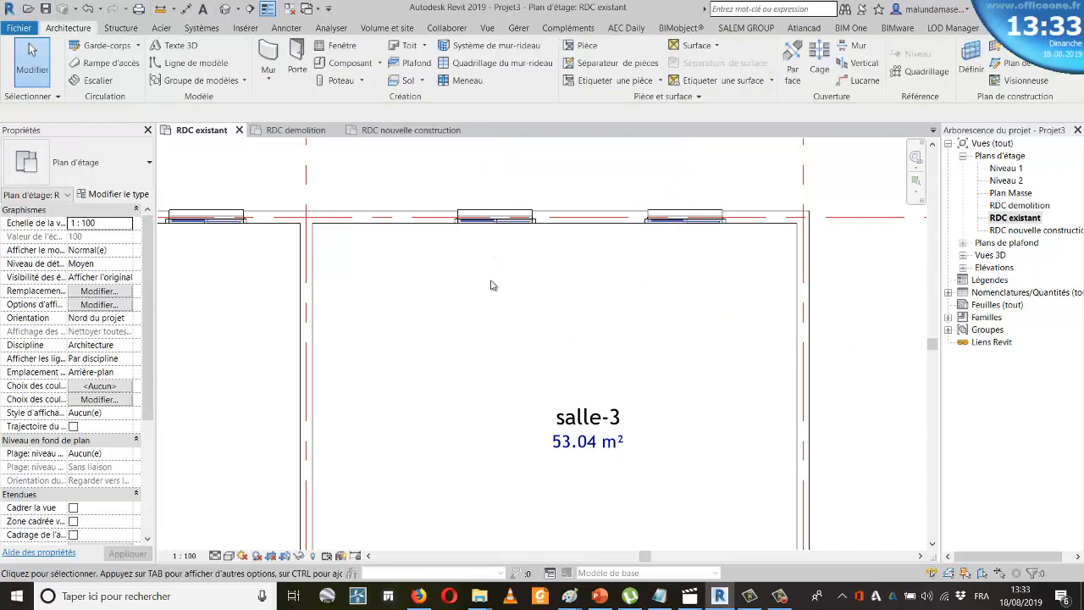
Set the centre-to-centre distance between salle-3's two grid a windows to 300 by moving the window nearer grid 3
click(495, 222)
scroll(608, 321, down, 1)
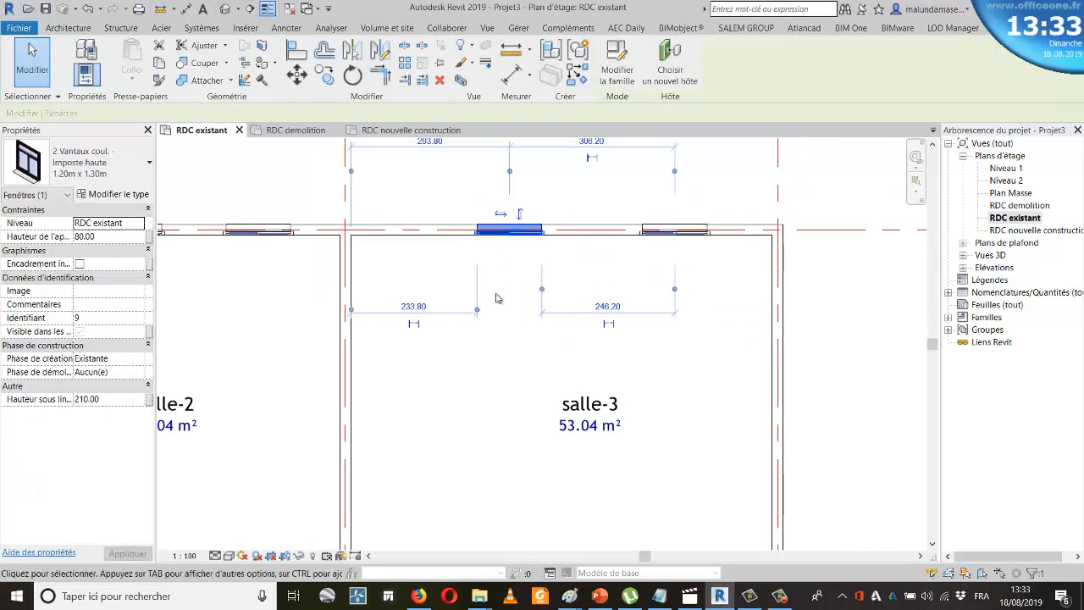
scroll(498, 298, down, 1)
click(575, 183)
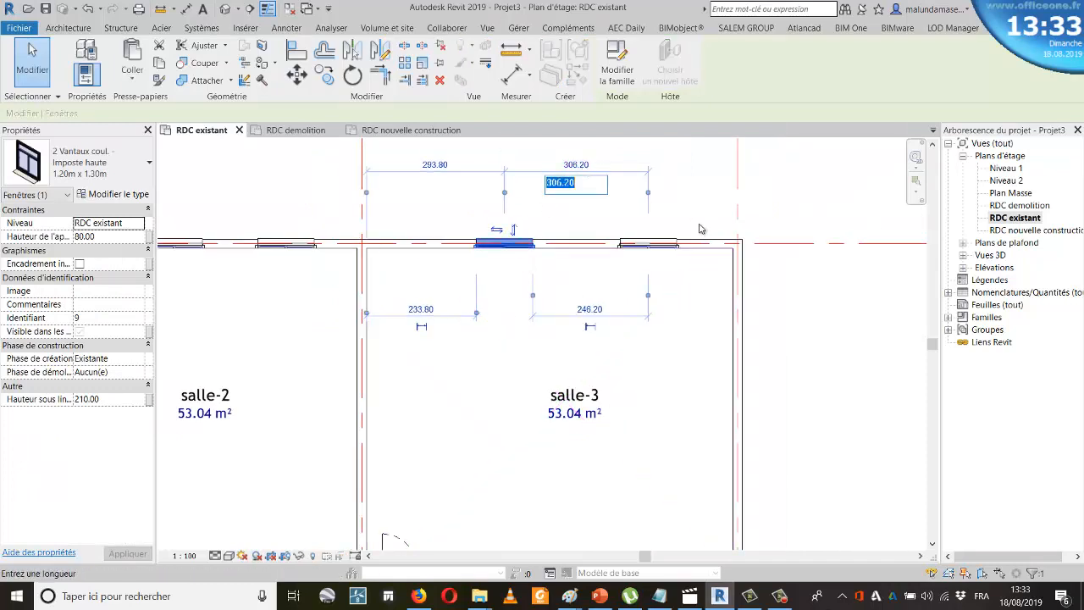
text(300)
key(Return)
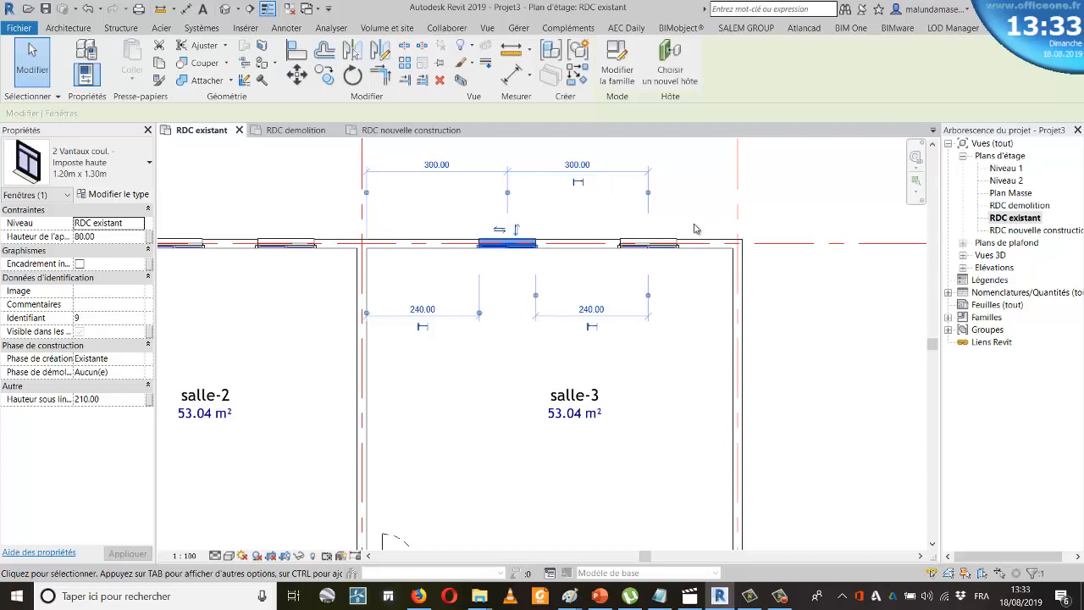
scroll(711, 241, down, 6)
click(742, 426)
Set the distance from salle-3's grid b window nearest grid 4 to the inner face of the grid 4 wall to 120
scroll(664, 402, up, 5)
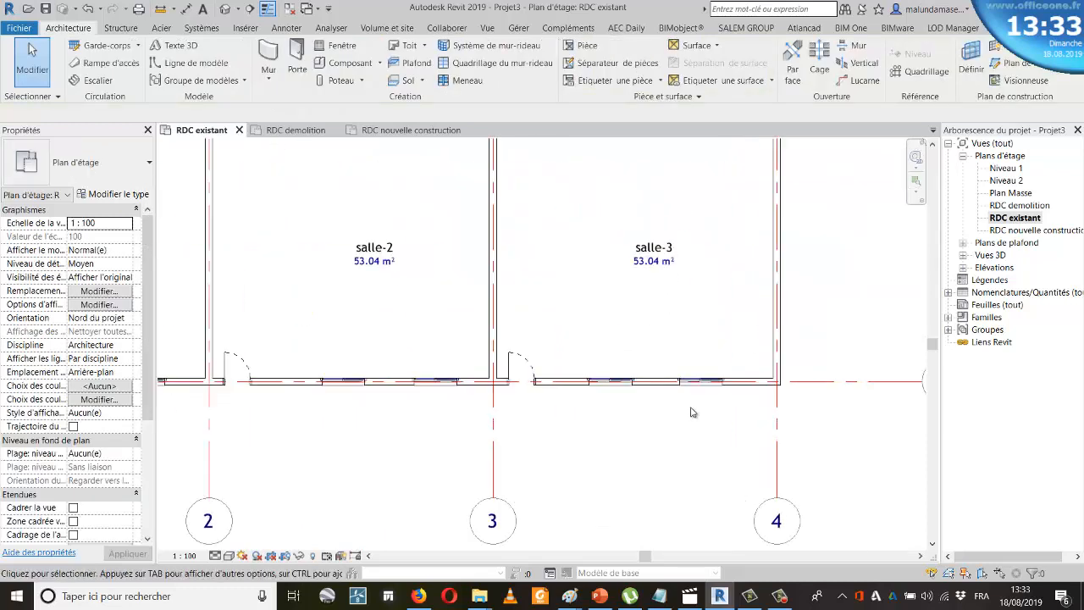
click(695, 387)
scroll(747, 395, up, 2)
click(745, 227)
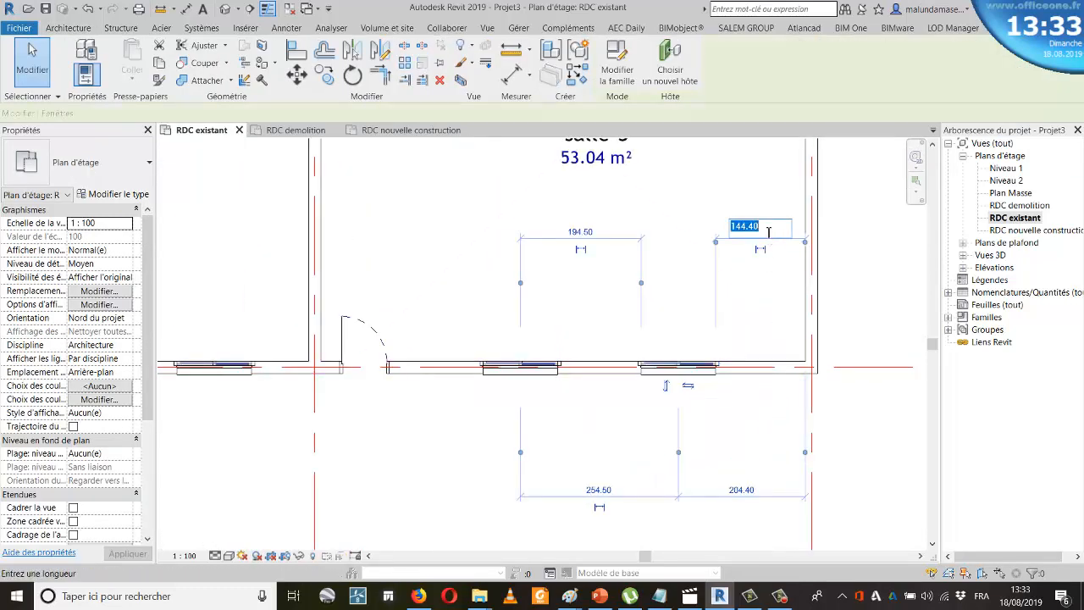
key(Return)
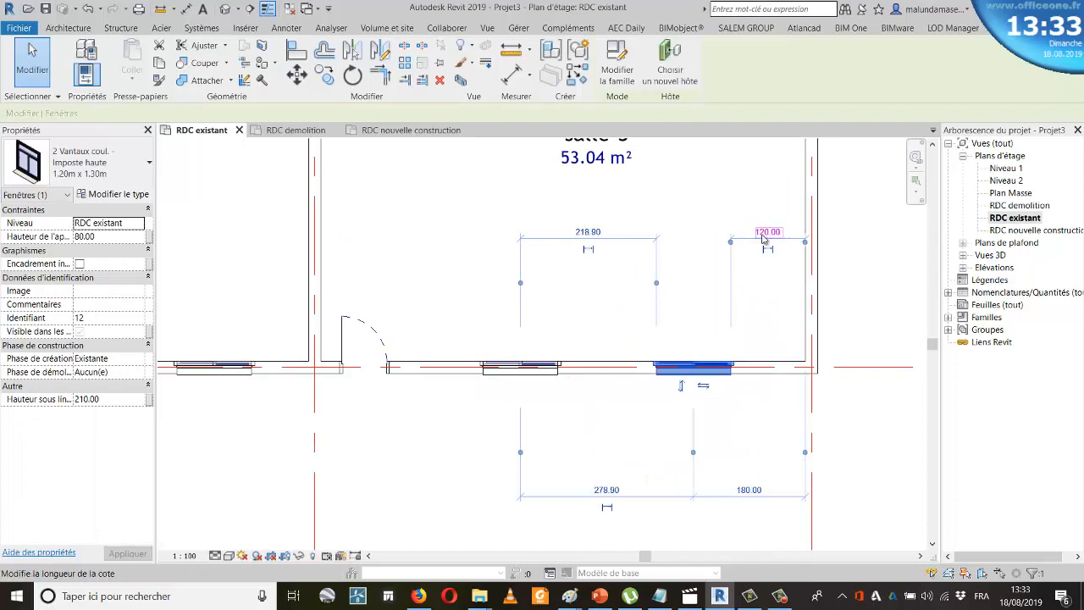
key(Escape)
Set the centre-to-centre distance between salle-3's two grid b windows to 300 by moving the window nearer the door
click(518, 368)
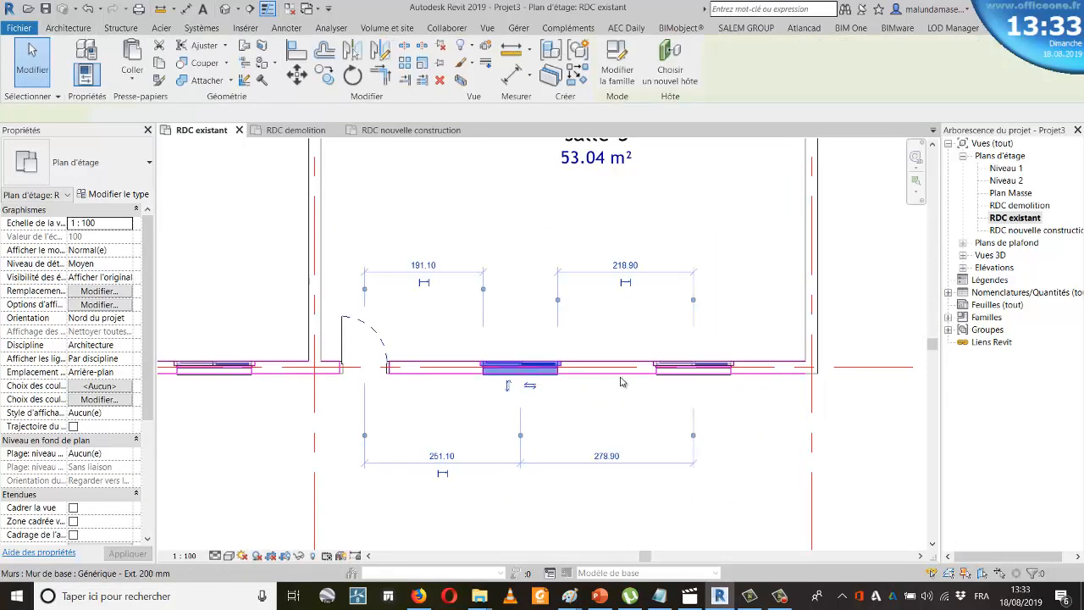
click(607, 455)
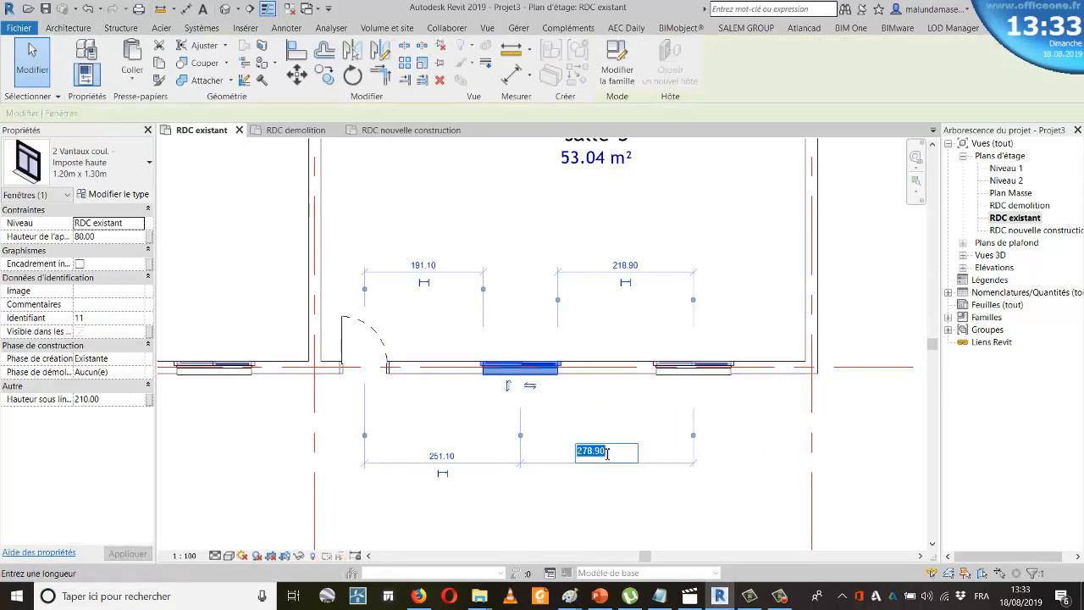
text(300)
key(Return)
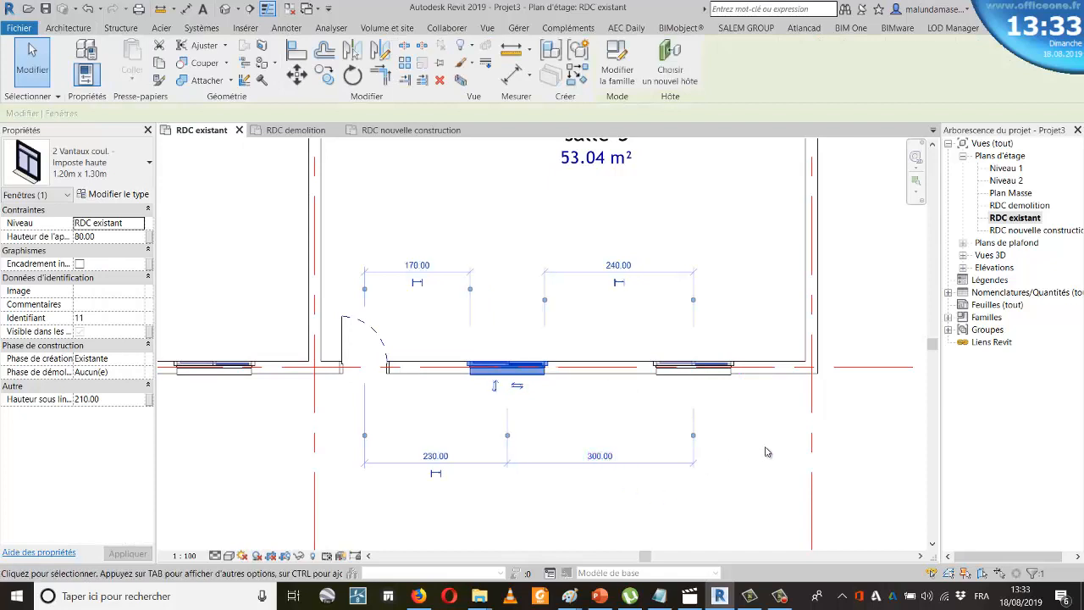
scroll(766, 452, down, 5)
key(Escape)
Set the distance from salle-2's grid b window nearest grid 3 to the partition wall on grid 3 to 120
scroll(561, 481, up, 5)
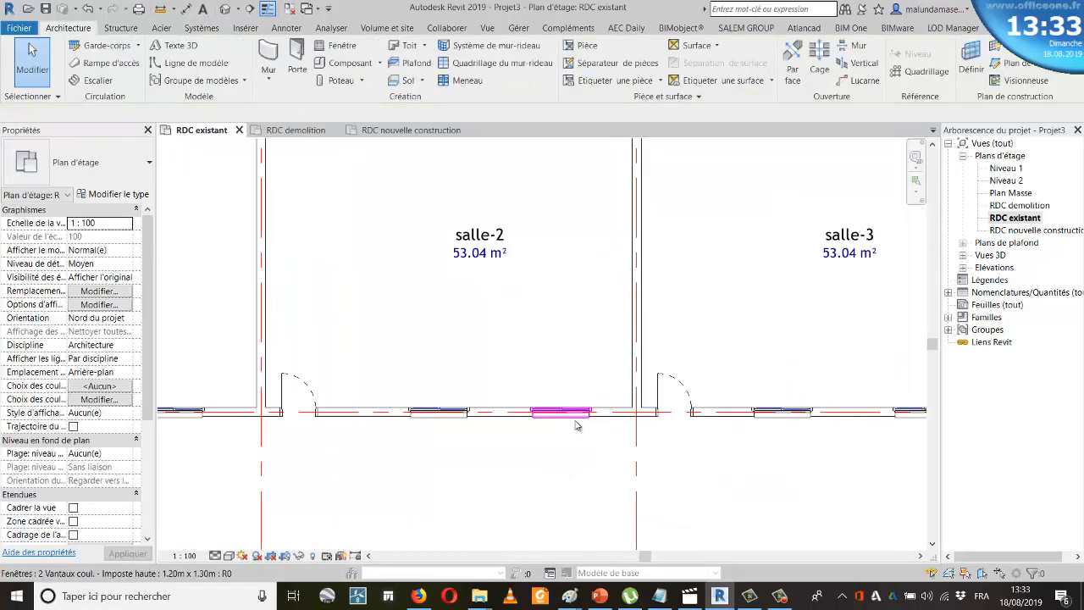
click(576, 425)
scroll(576, 425, up, 3)
click(650, 180)
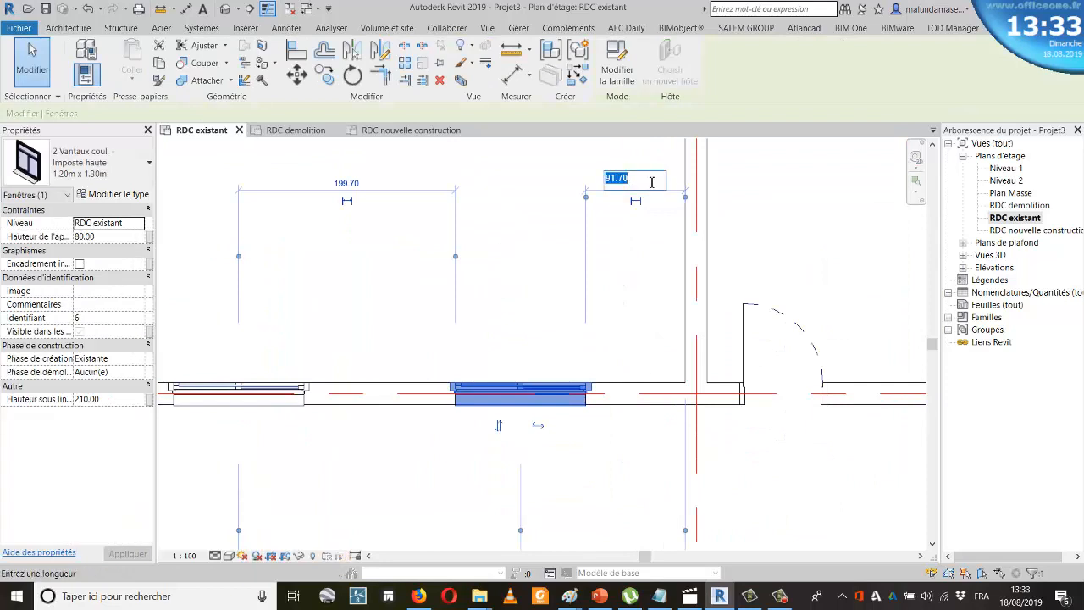
text(12)
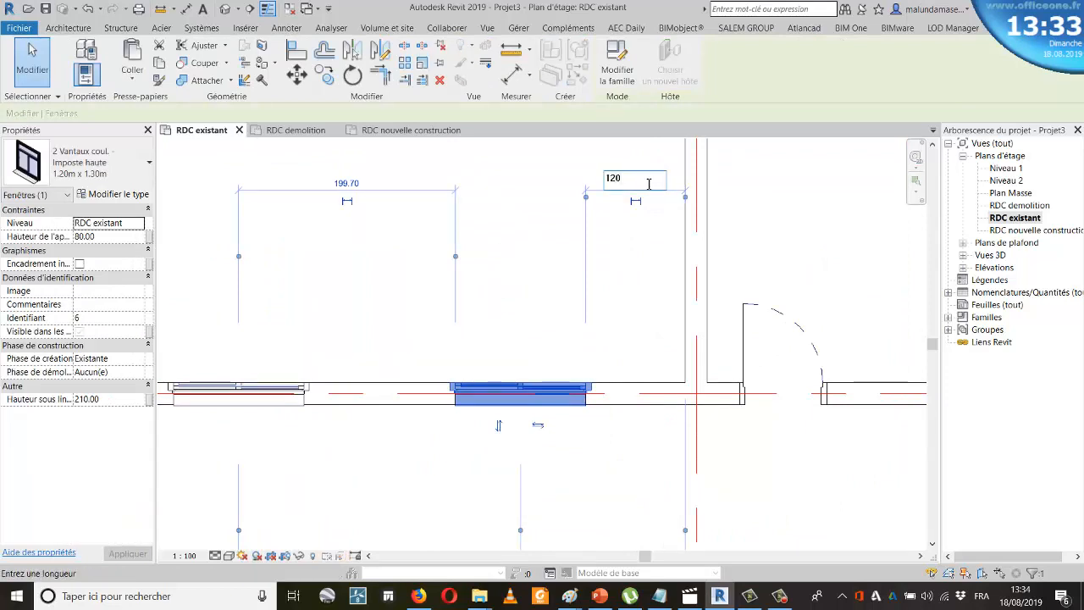
text(0)
key(Return)
scroll(577, 227, down, 2)
click(441, 494)
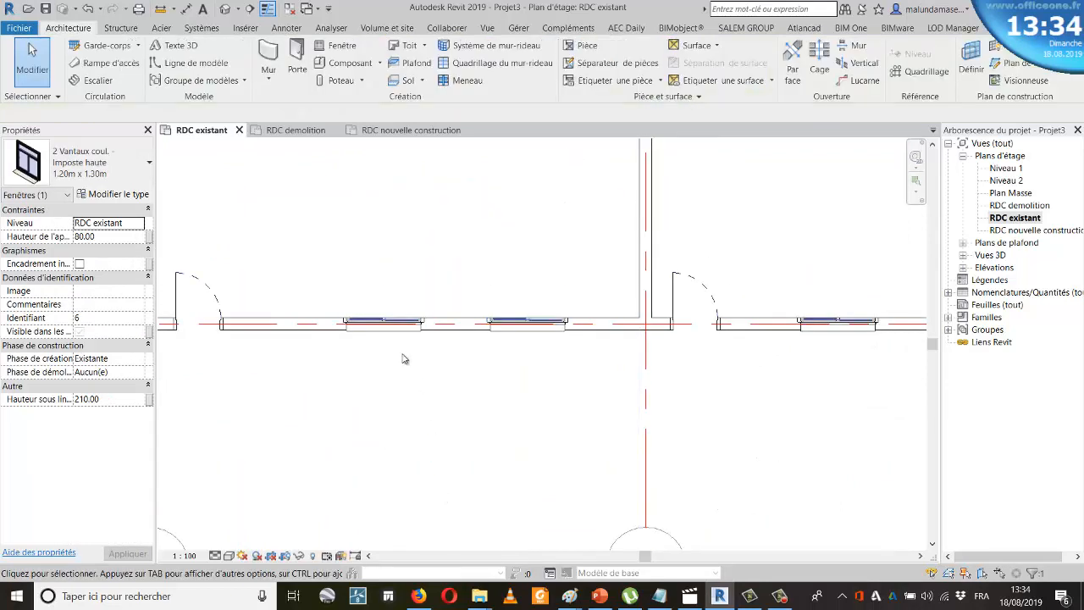
Set the centre-to-centre distance between salle-2's two grid b windows to 300 by moving the window nearer the door
click(403, 328)
click(456, 412)
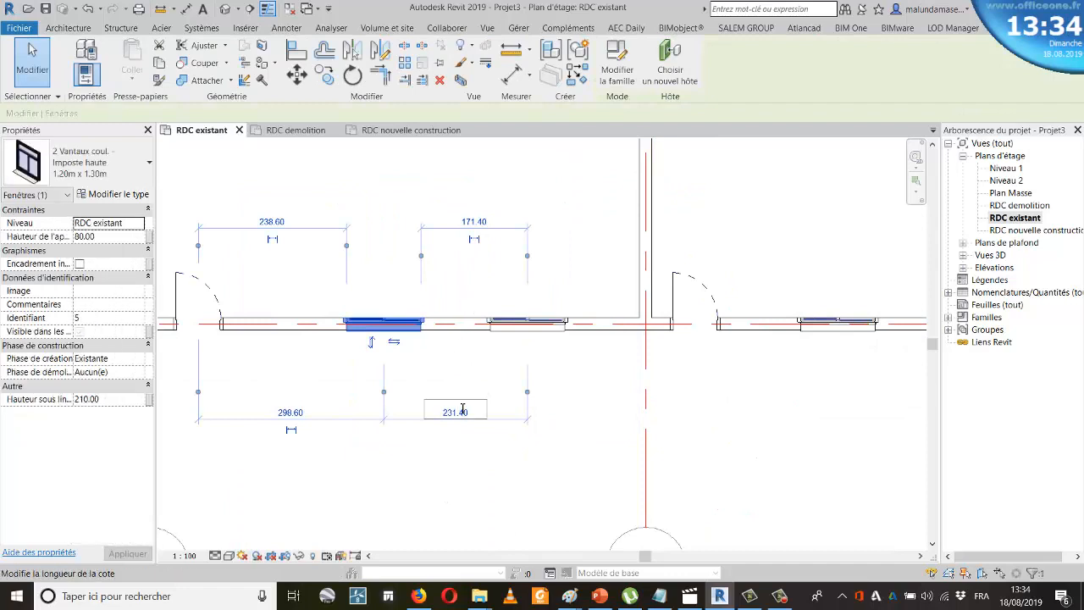
text(300)
key(Return)
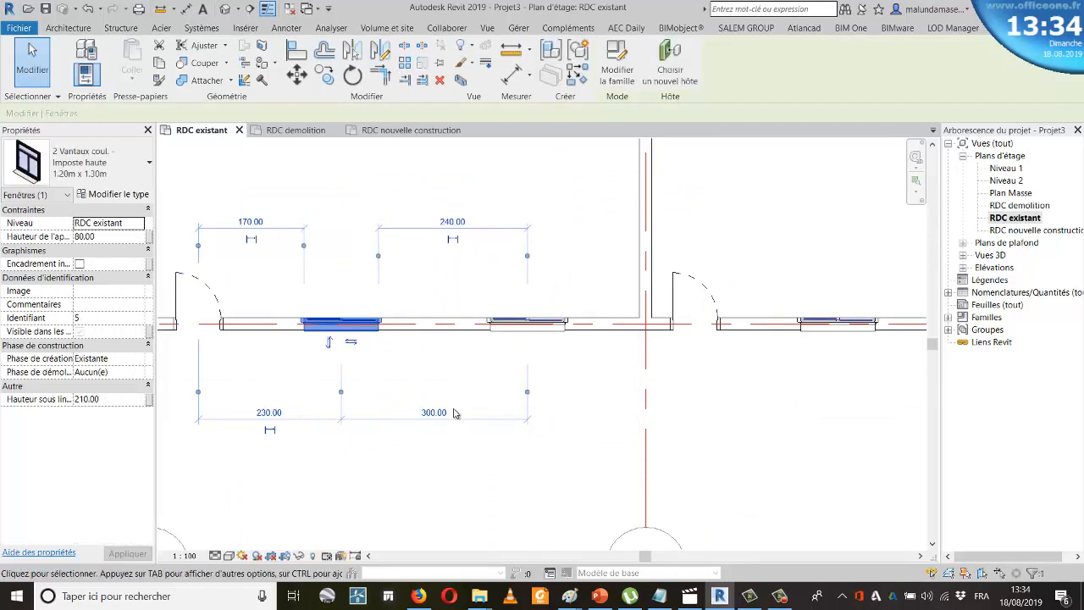
click(457, 478)
Set the distance from salle-2's grid a window nearest grid 3 to the partition wall on grid 3 to 120
scroll(486, 496, down, 2)
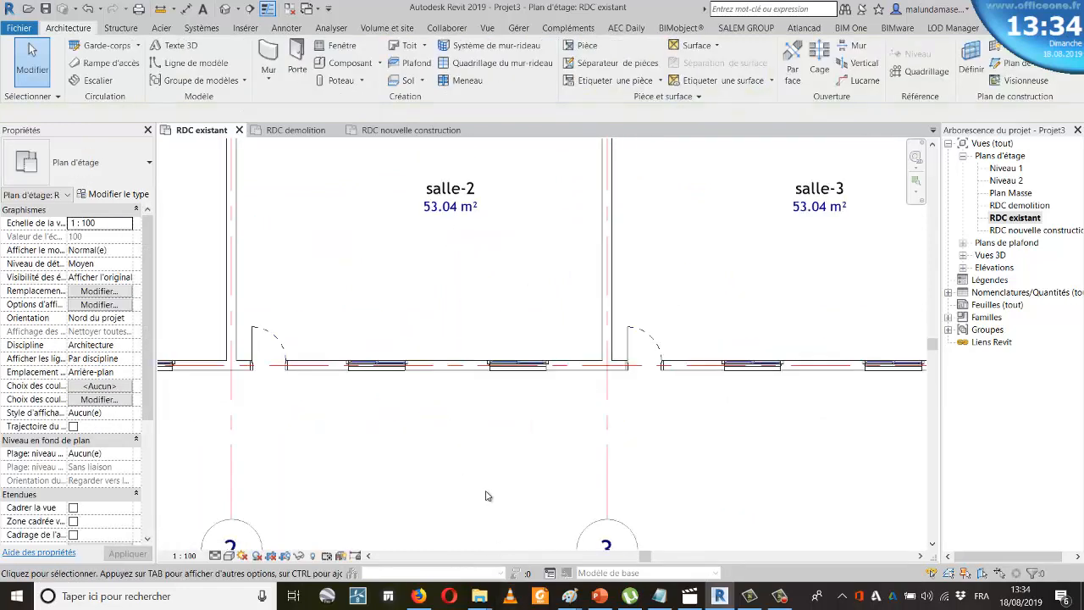
scroll(499, 379, down, 3)
scroll(516, 158, up, 2)
click(518, 158)
scroll(546, 279, down, 1)
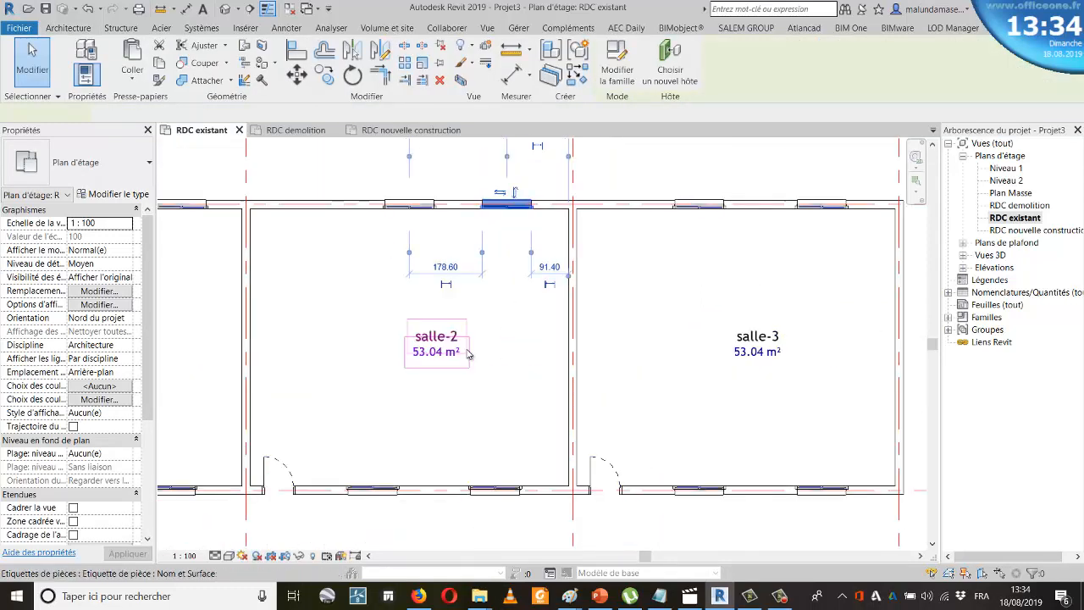
click(546, 267)
text(12)
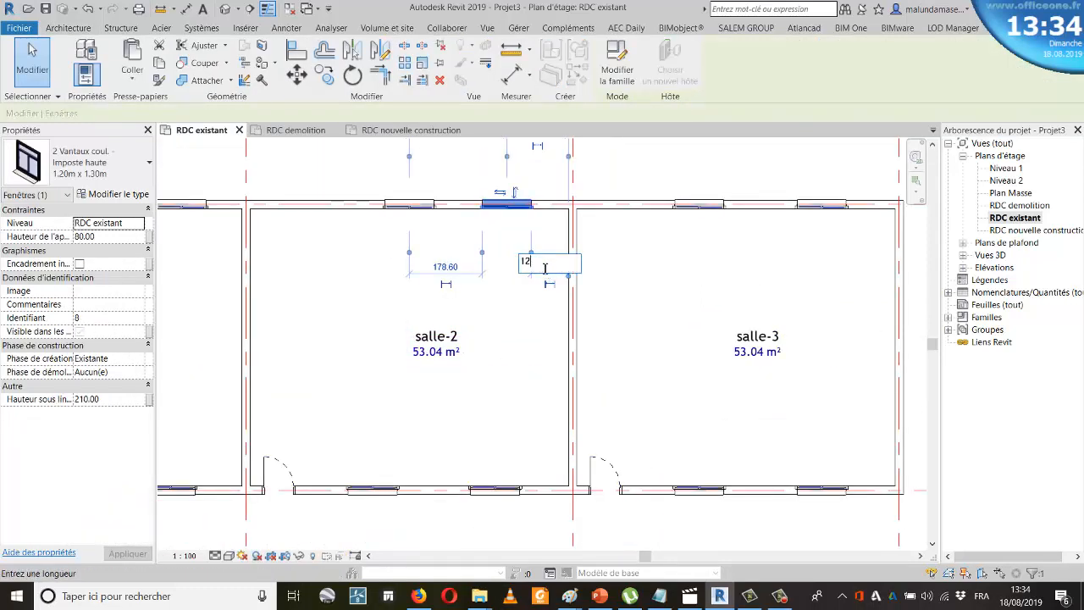
text(0)
key(Return)
Set the centre-to-centre distance between salle-2's two grid a windows to 300 by moving the window nearer grid 2
click(410, 204)
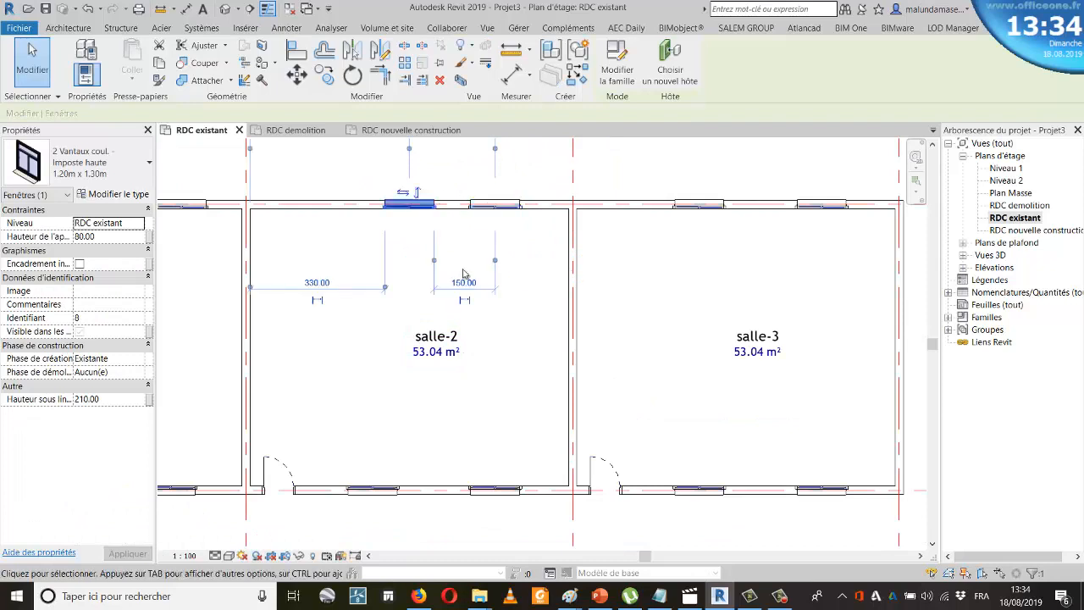
scroll(463, 274, down, 2)
scroll(469, 222, up, 1)
click(468, 221)
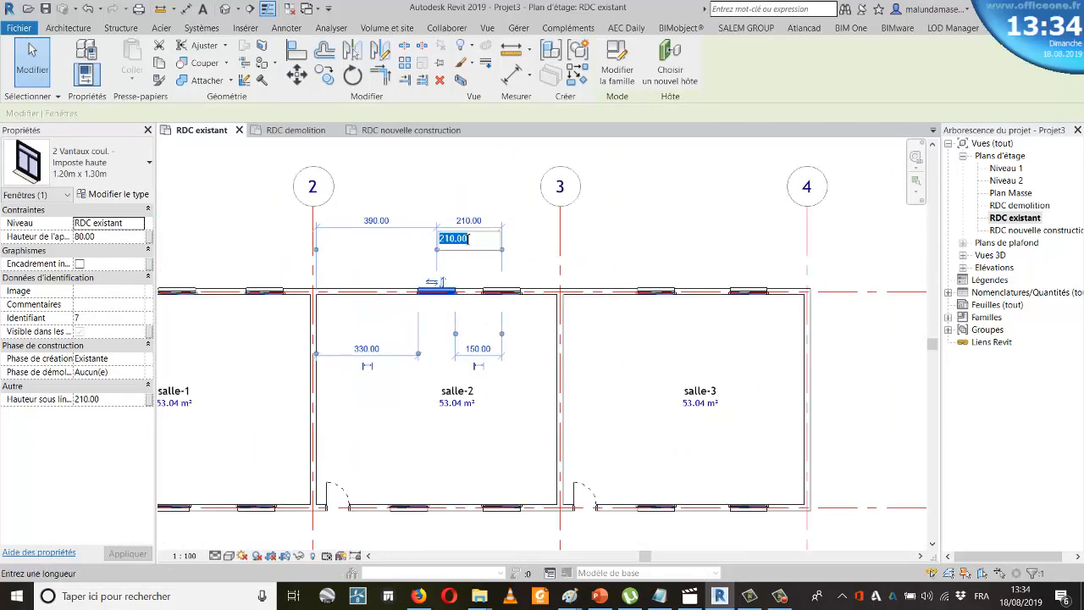
text(300)
key(Return)
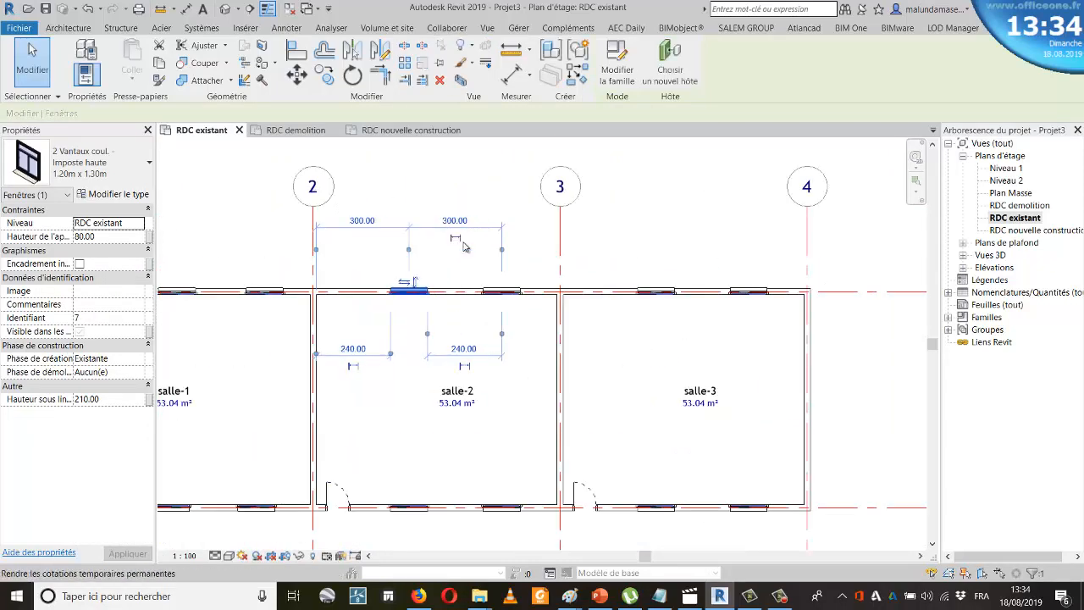
click(468, 199)
Set the distance from salle-1's grid a window nearest grid 2 to the partition wall on grid 2 to 120
scroll(588, 200, down, 4)
scroll(441, 282, up, 3)
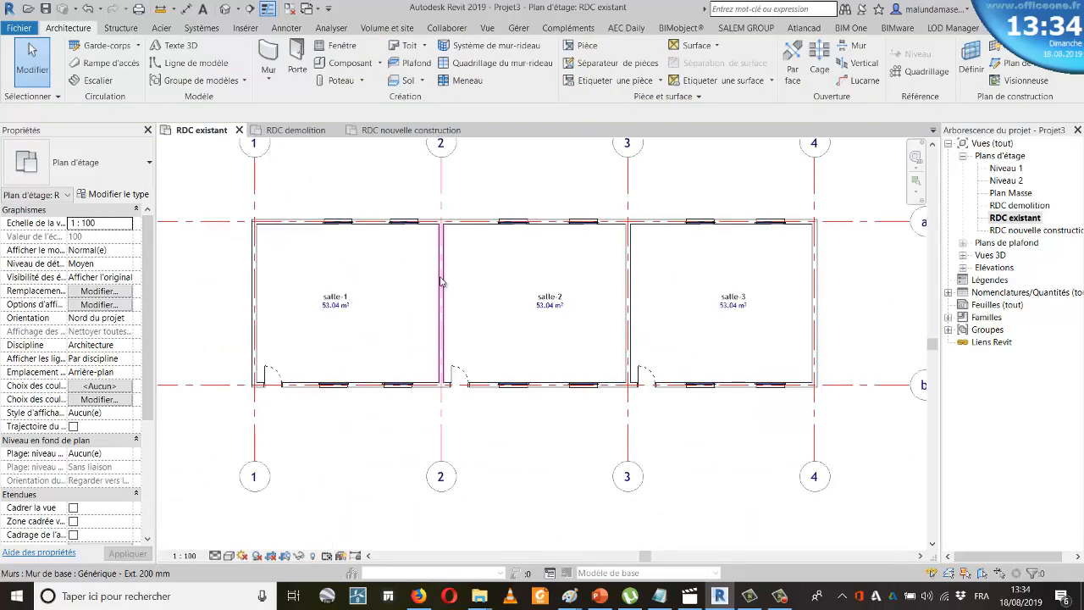
scroll(448, 281, up, 2)
click(394, 195)
scroll(398, 195, up, 2)
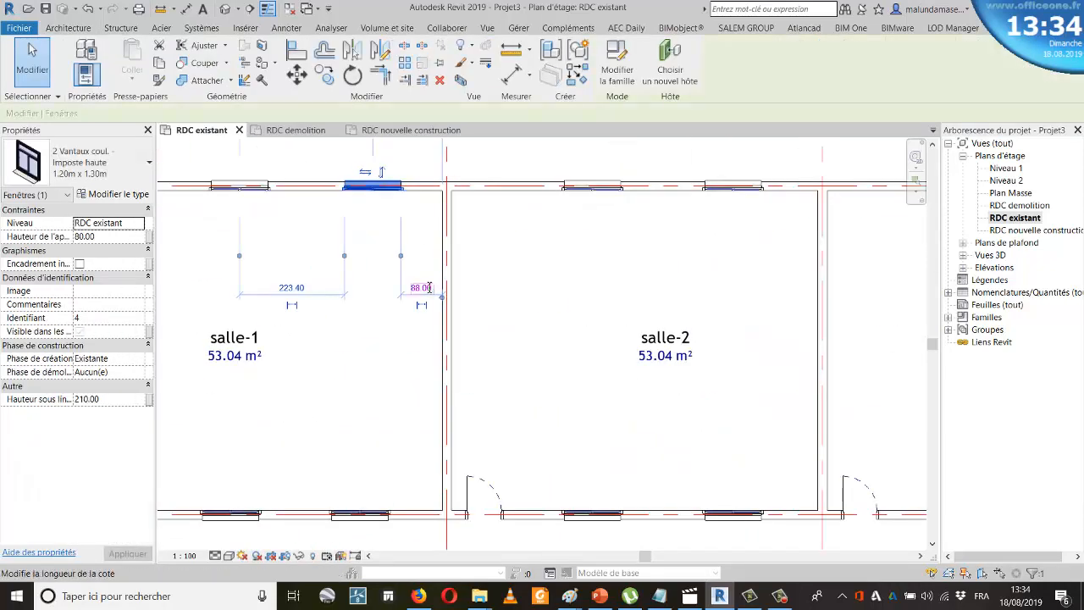
click(421, 287)
key(Return)
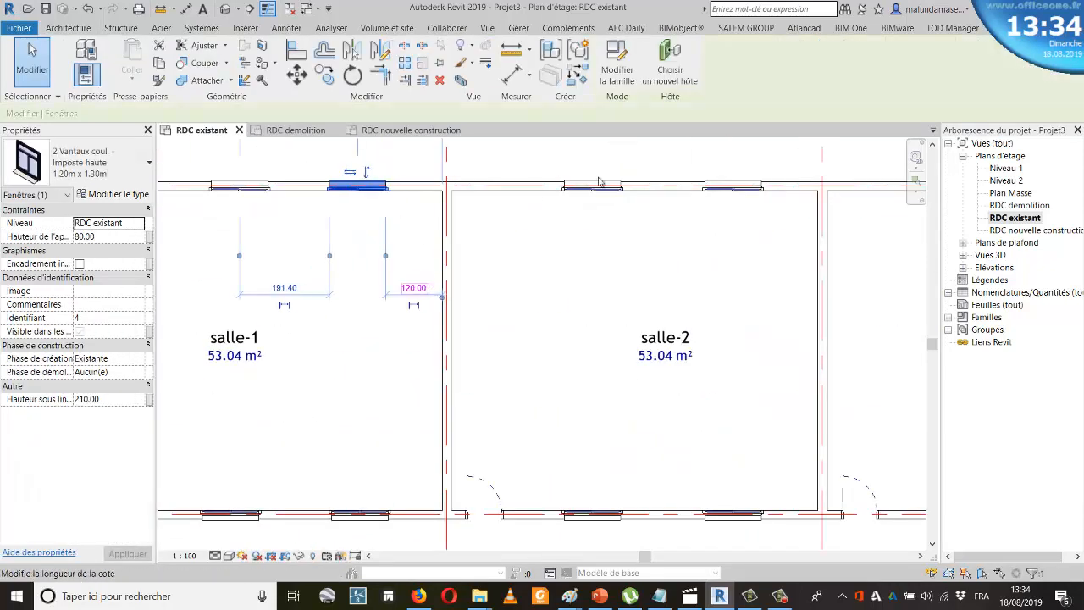
scroll(440, 254, down, 3)
key(Escape)
Set the centre-to-centre distance between salle-1's two grid a windows to 300 by moving the window nearer grid 1
scroll(401, 211, up, 2)
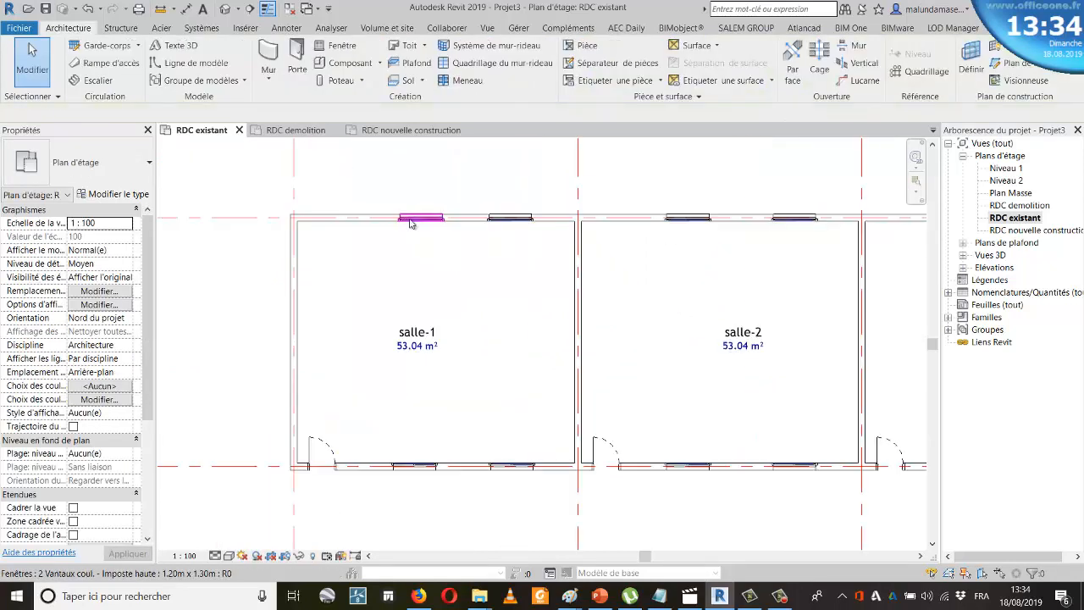
click(418, 217)
scroll(468, 309, down, 2)
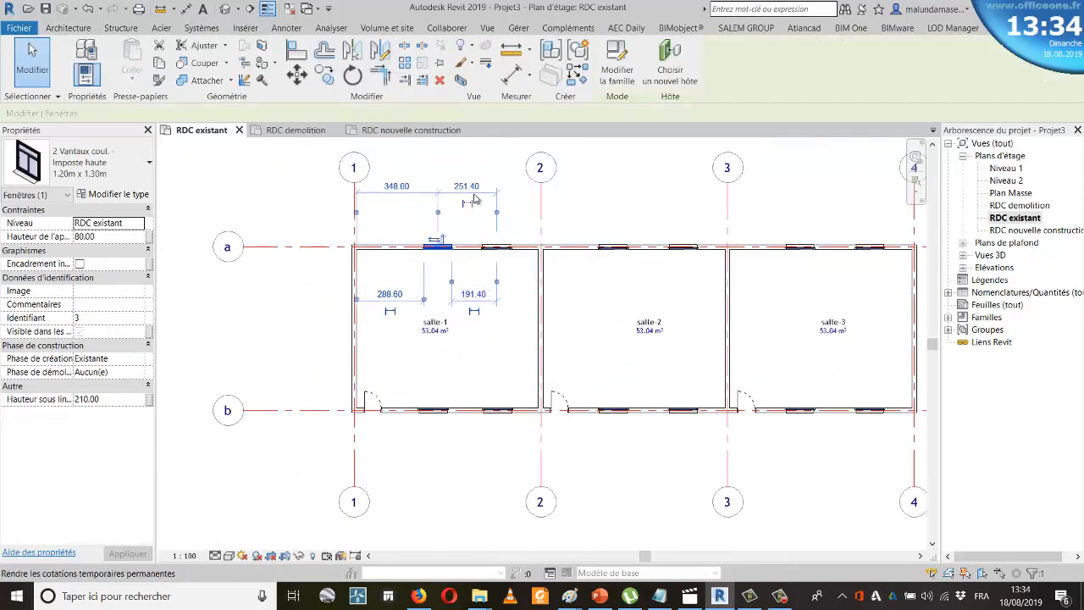
click(471, 191)
text(300)
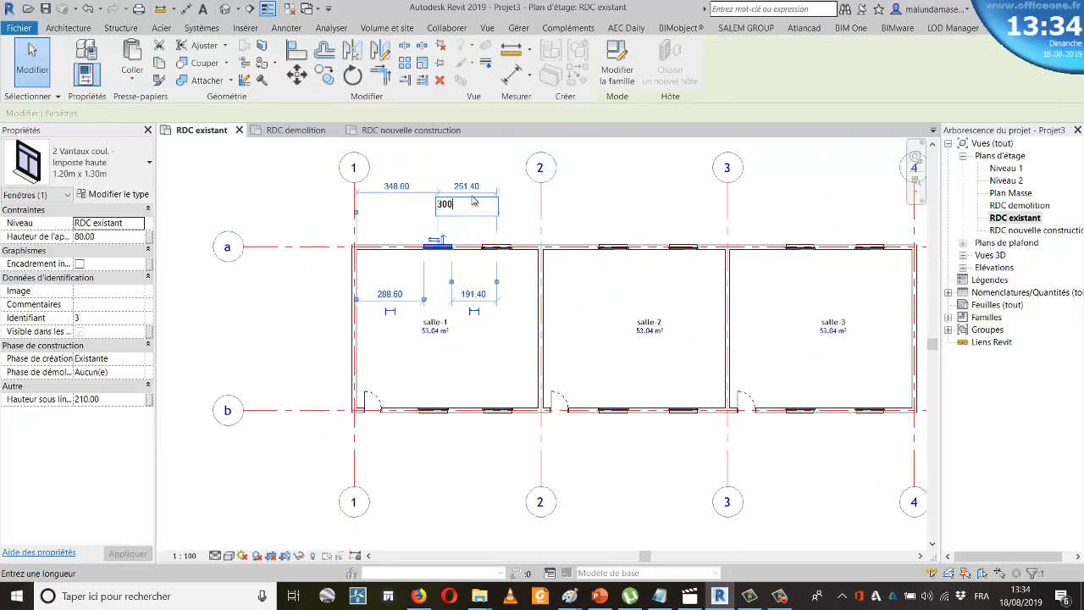
key(Return)
click(434, 514)
Set the distance from salle-1's grid b window nearest grid 2 to the partition wall on grid 2 to 120
scroll(498, 411, up, 3)
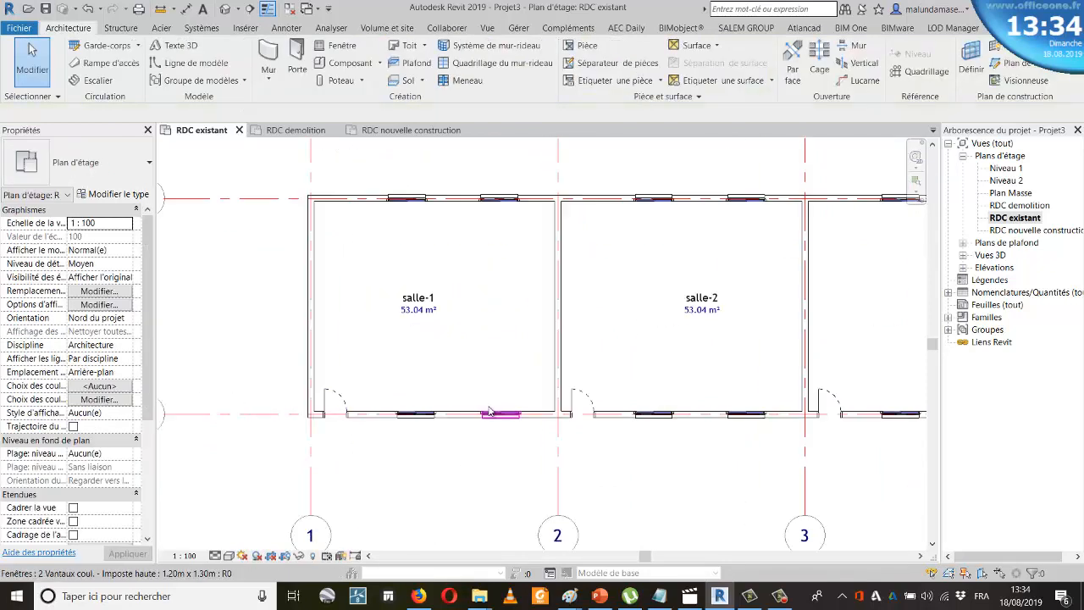
scroll(567, 461, up, 2)
click(491, 399)
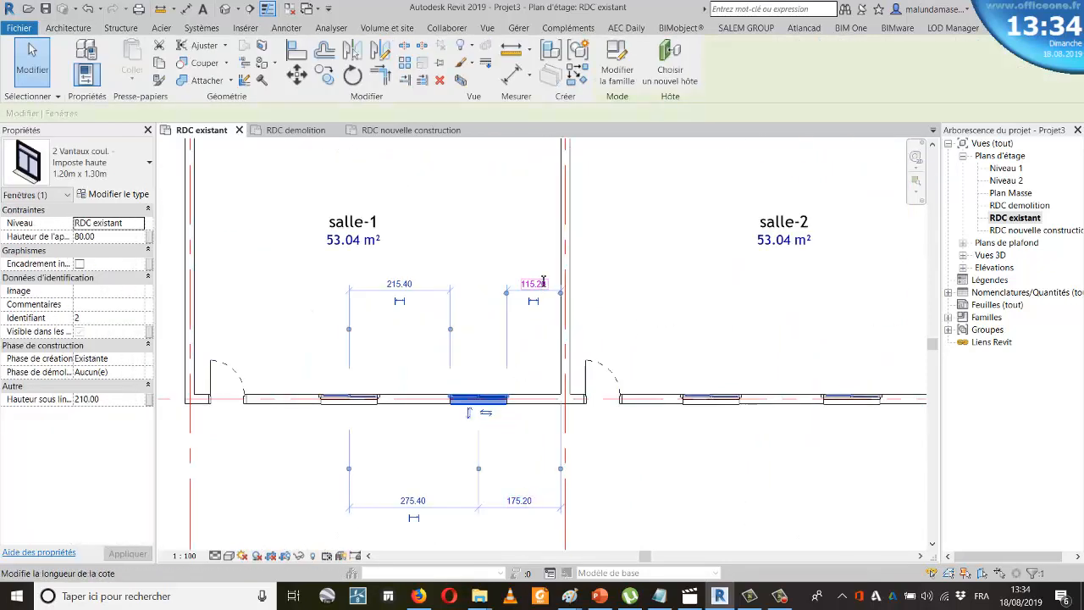
click(532, 284)
text(12)
key(Return)
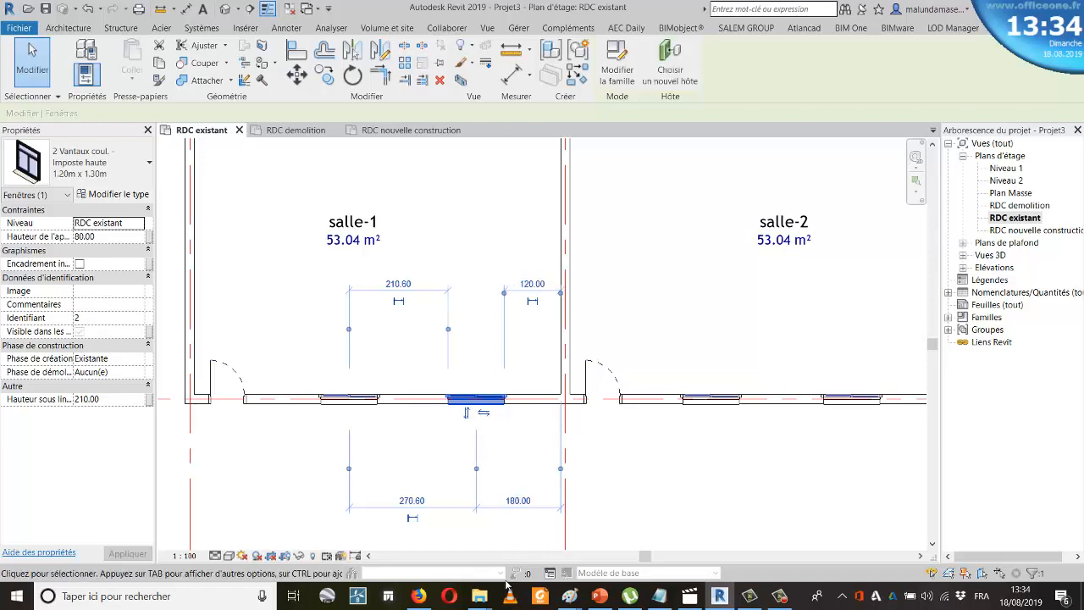
click(260, 497)
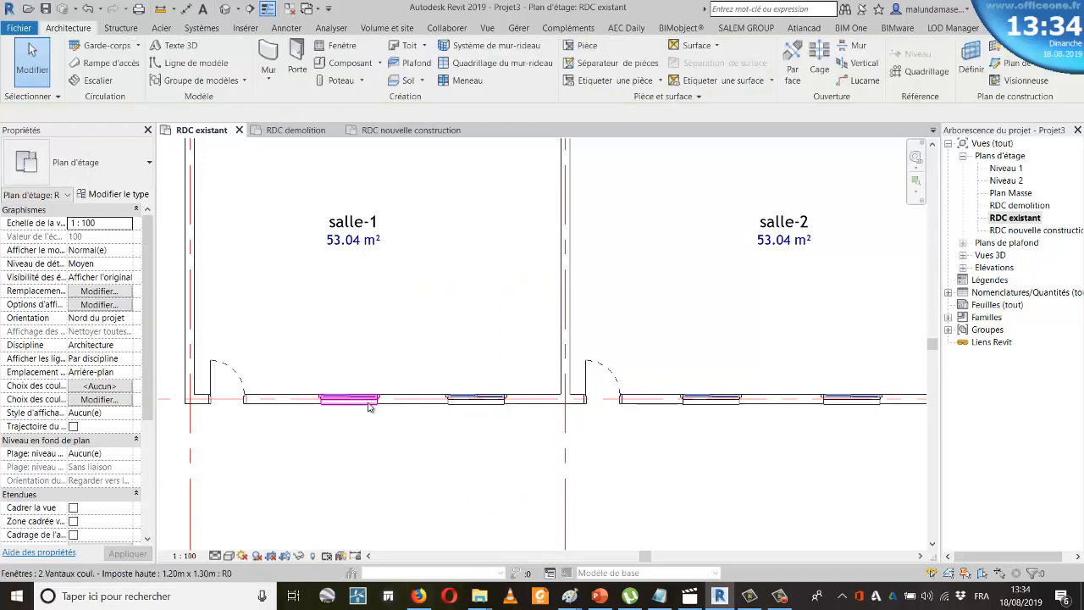
Set the centre-to-centre distance between salle-1's two grid b windows to 300 by moving the window nearer the door
click(371, 403)
scroll(432, 437, down, 1)
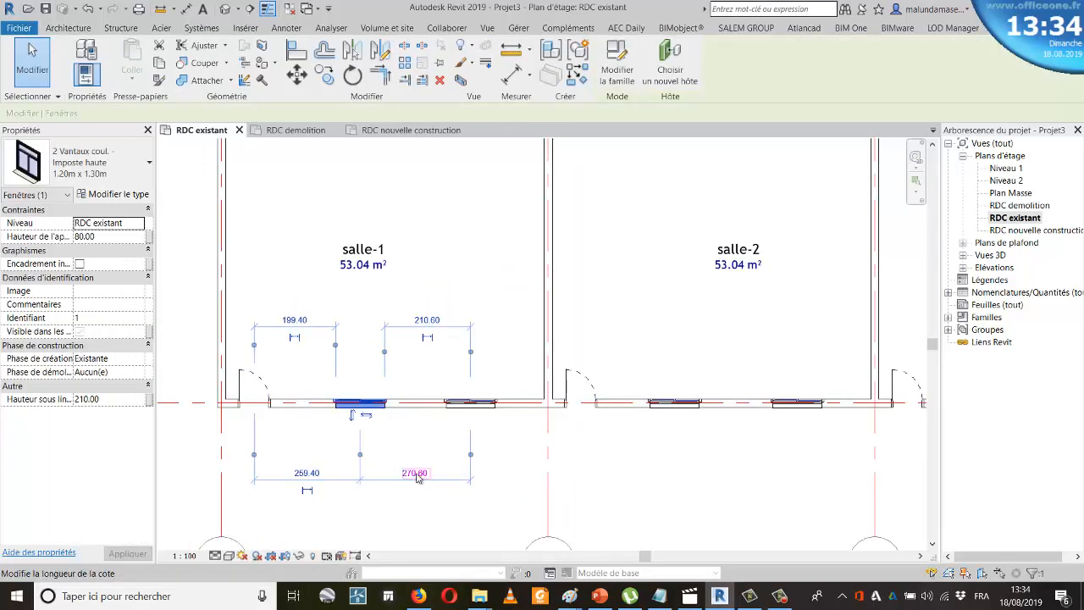
click(416, 473)
text(300)
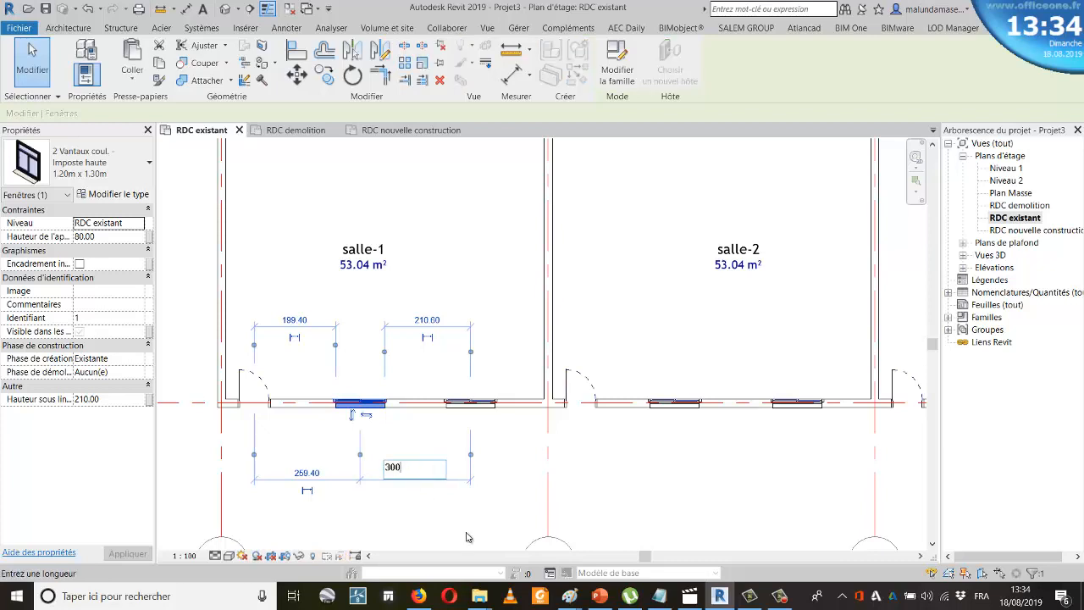
key(Return)
click(424, 538)
scroll(419, 485, down, 5)
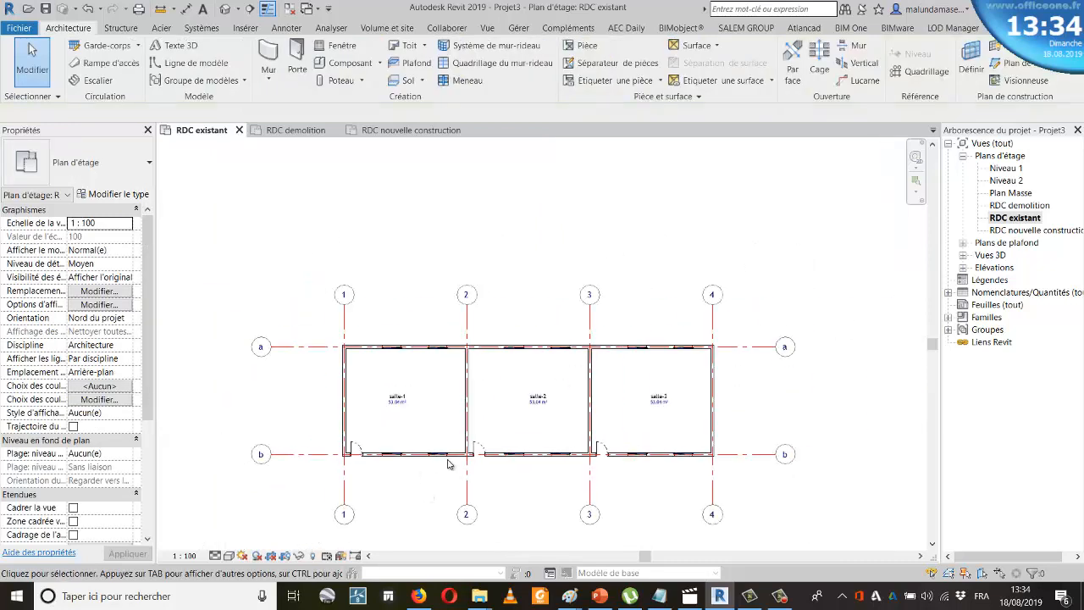
scroll(593, 447, up, 1)
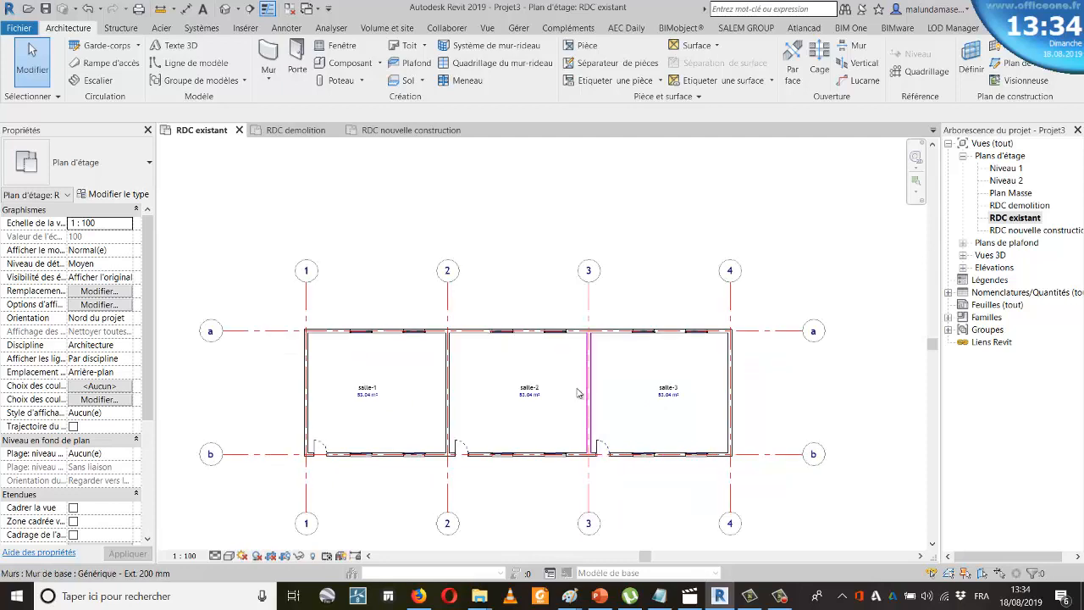
Check the intended room layout in the hand-drawn Paint sketch and return to the Revit project
scroll(378, 415, up, 1)
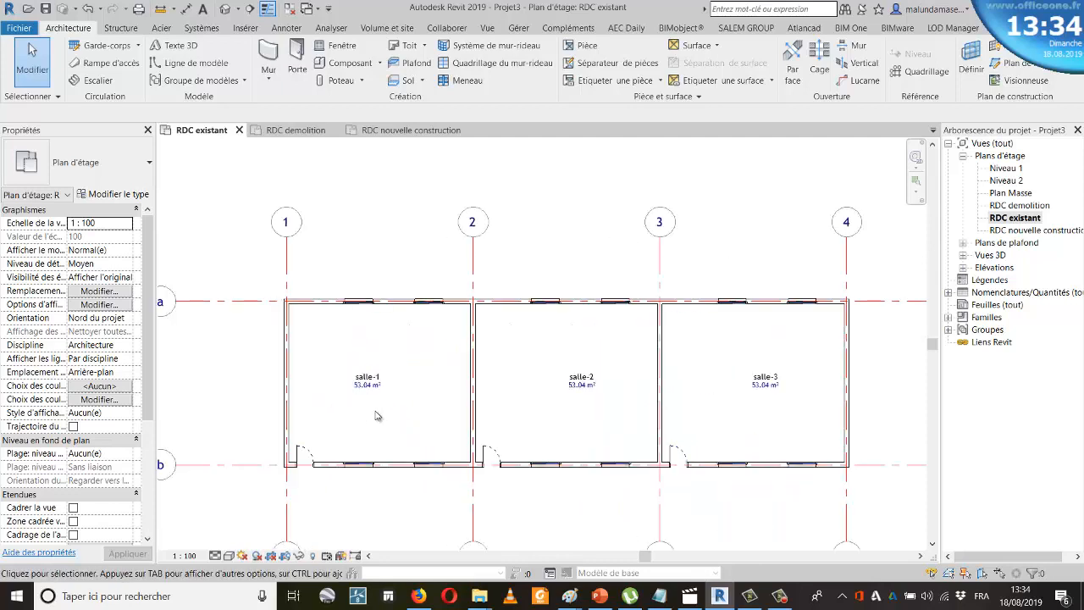
scroll(501, 395, down, 1)
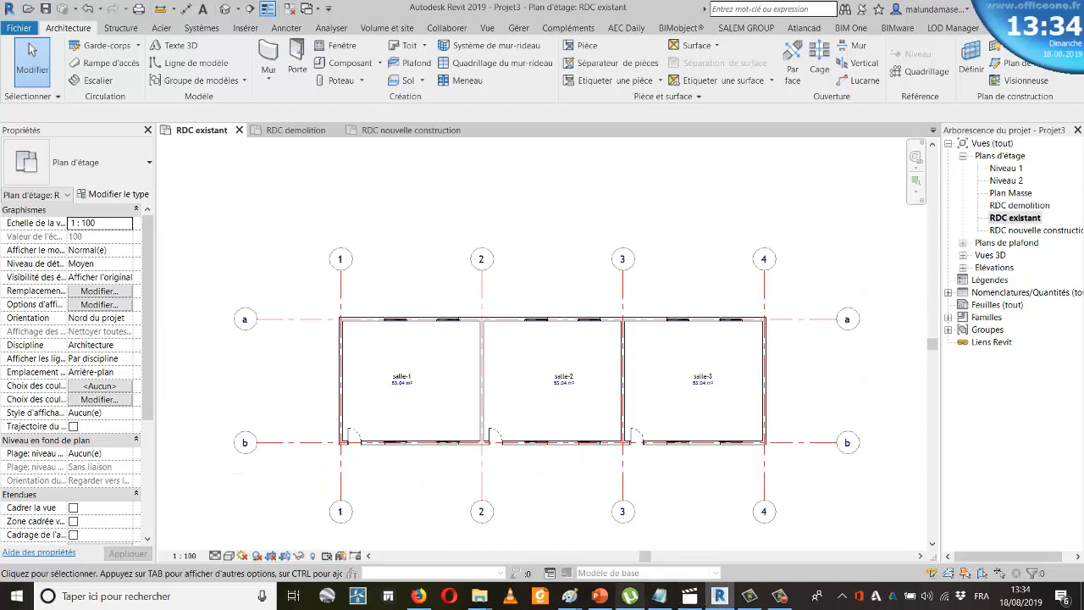
mouse_move(575, 599)
click(650, 539)
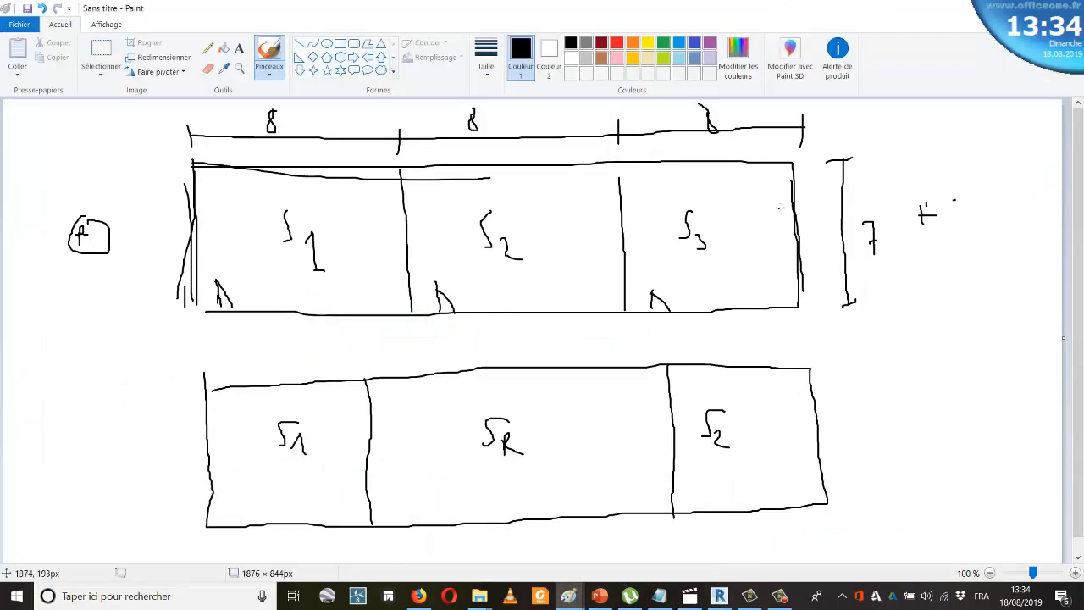
click(721, 598)
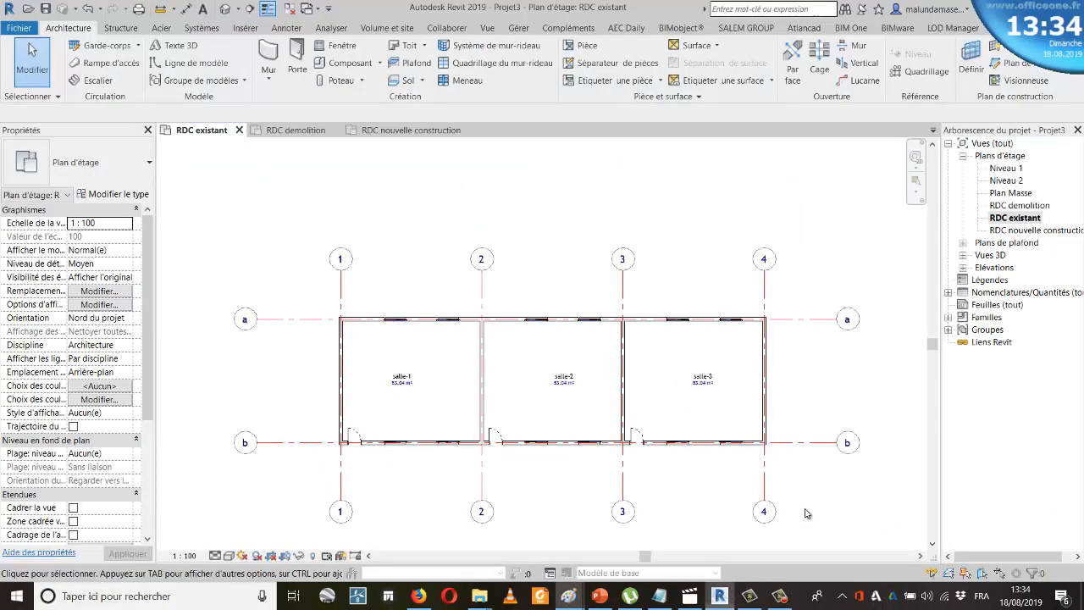
Open the RDC demolition floor plan and mark the partition wall on grid 2 as demolished
double_click(1014, 206)
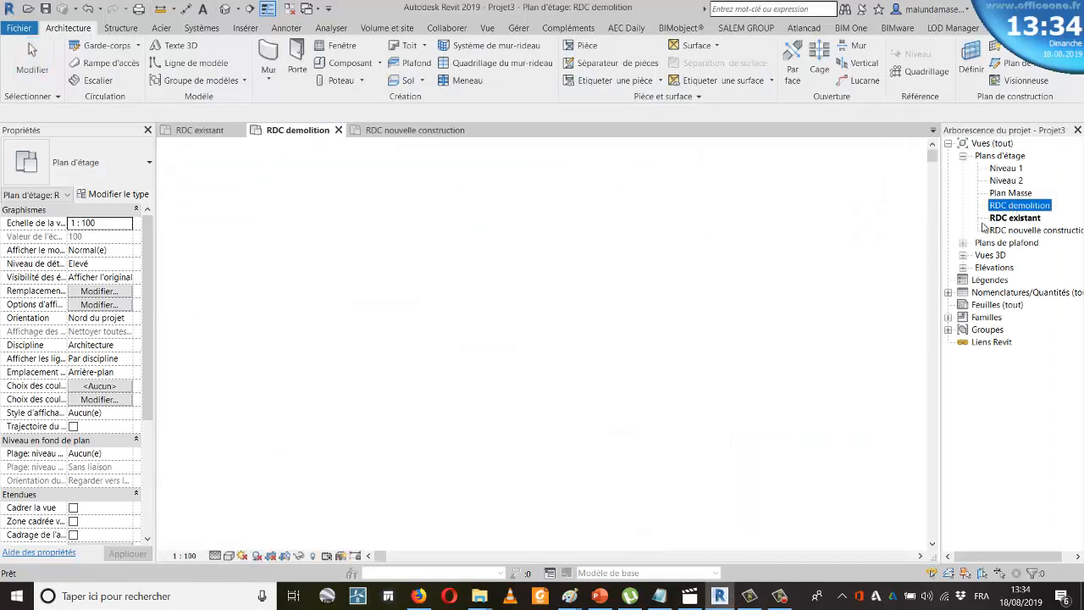
scroll(555, 357, up, 5)
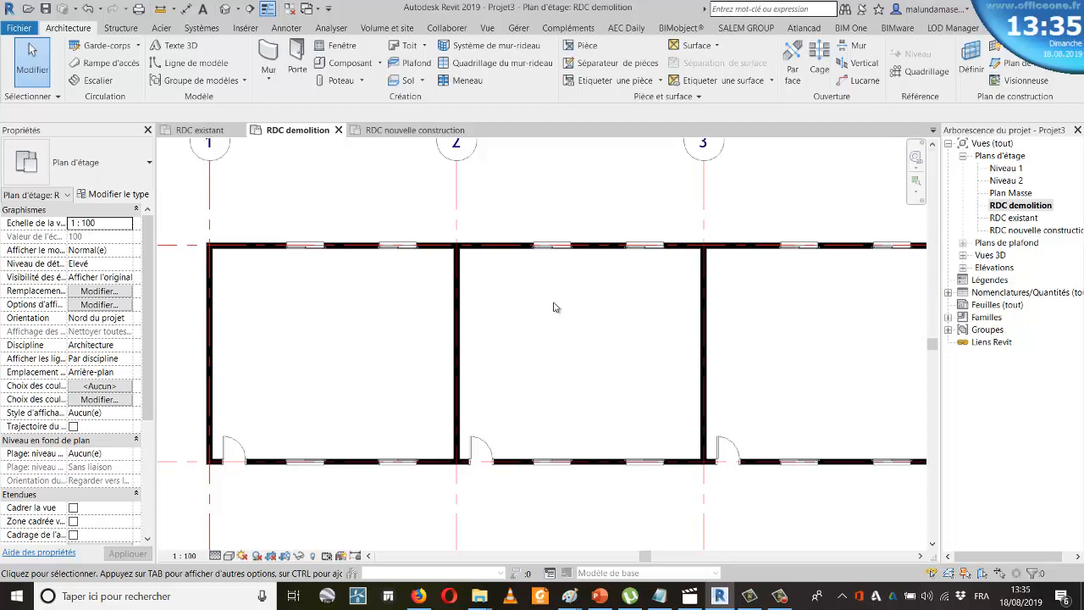
scroll(553, 306, down, 1)
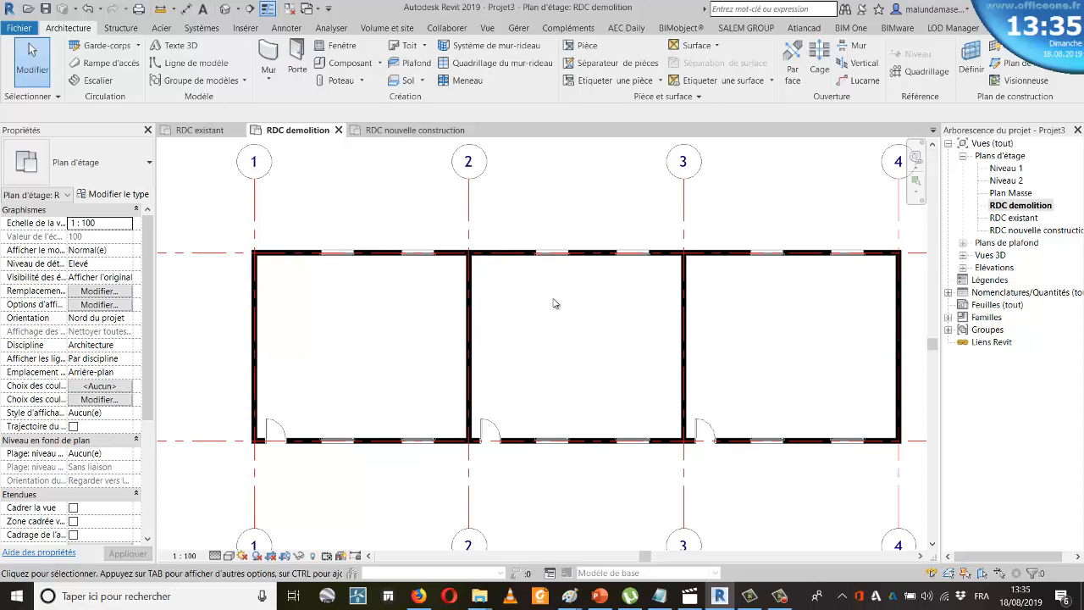
click(475, 316)
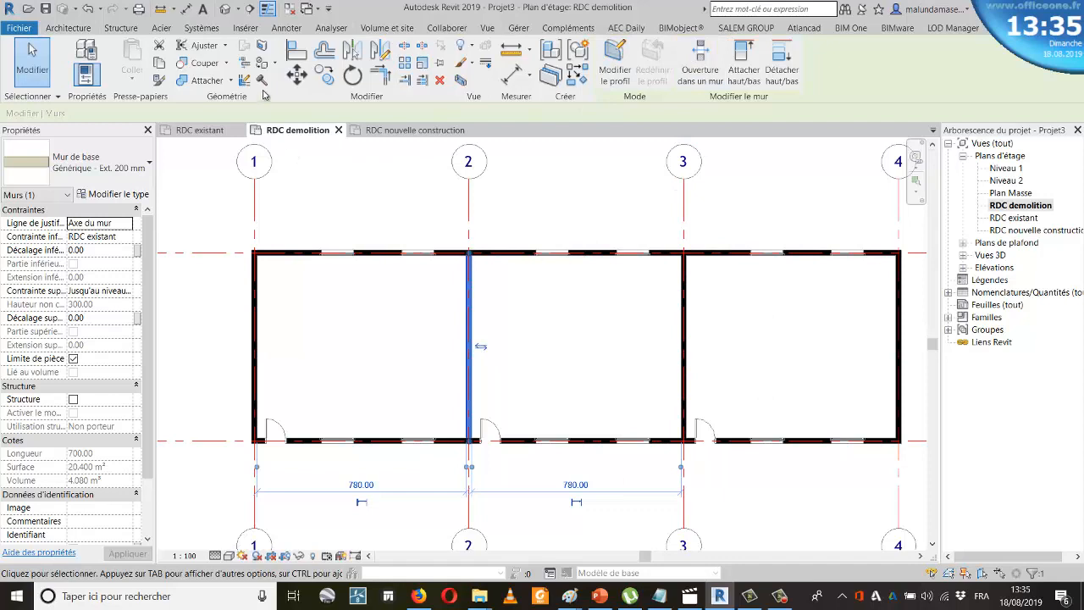
click(262, 82)
scroll(460, 380, up, 5)
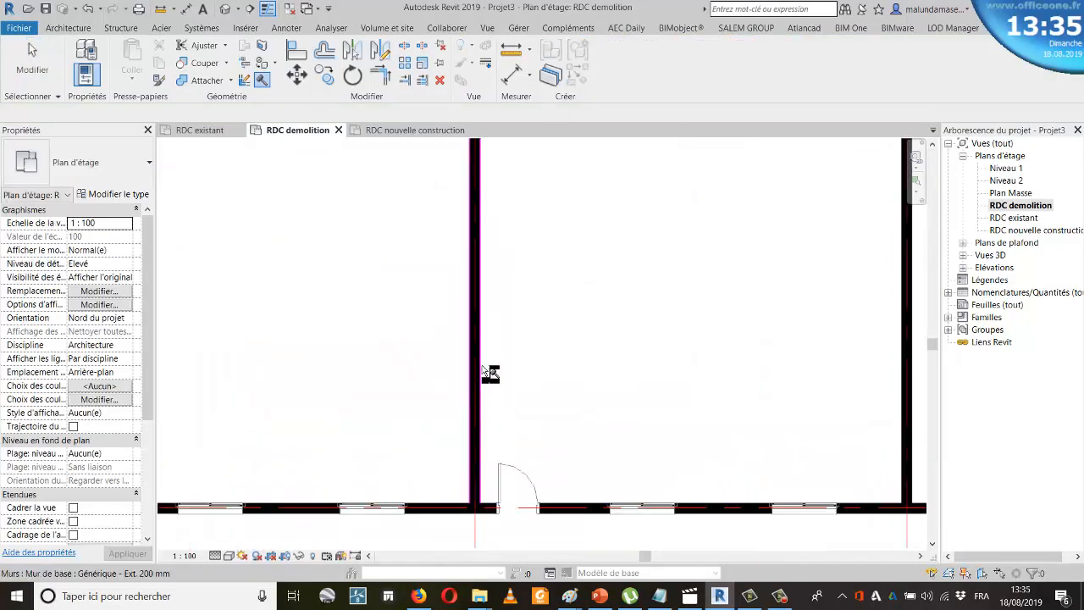
scroll(339, 404, down, 5)
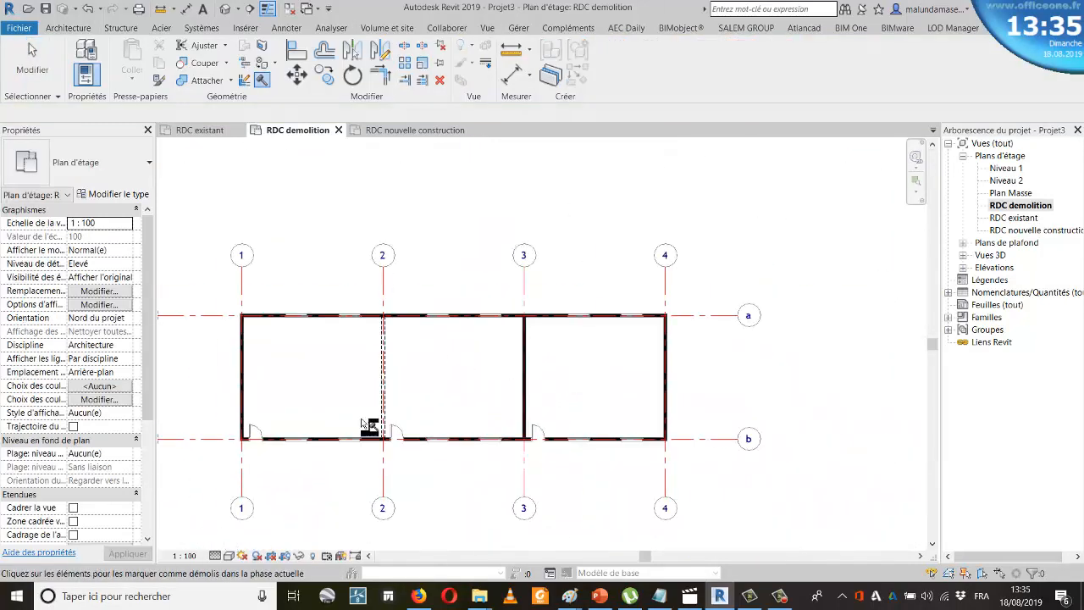
Mark the partition wall on grid 3 as demolished too
scroll(552, 400, up, 4)
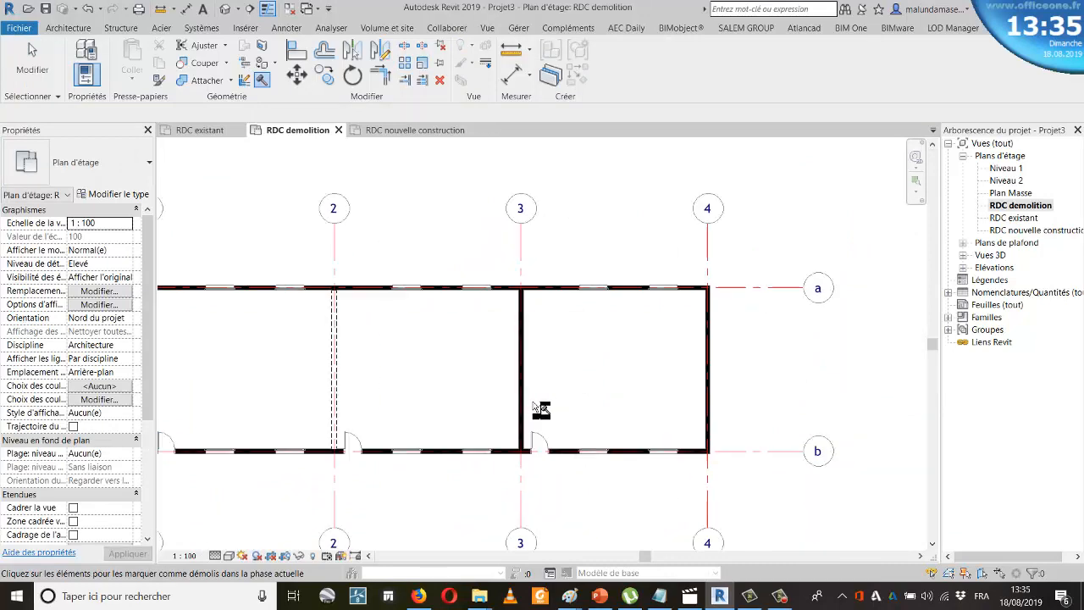
click(527, 403)
scroll(584, 385, down, 5)
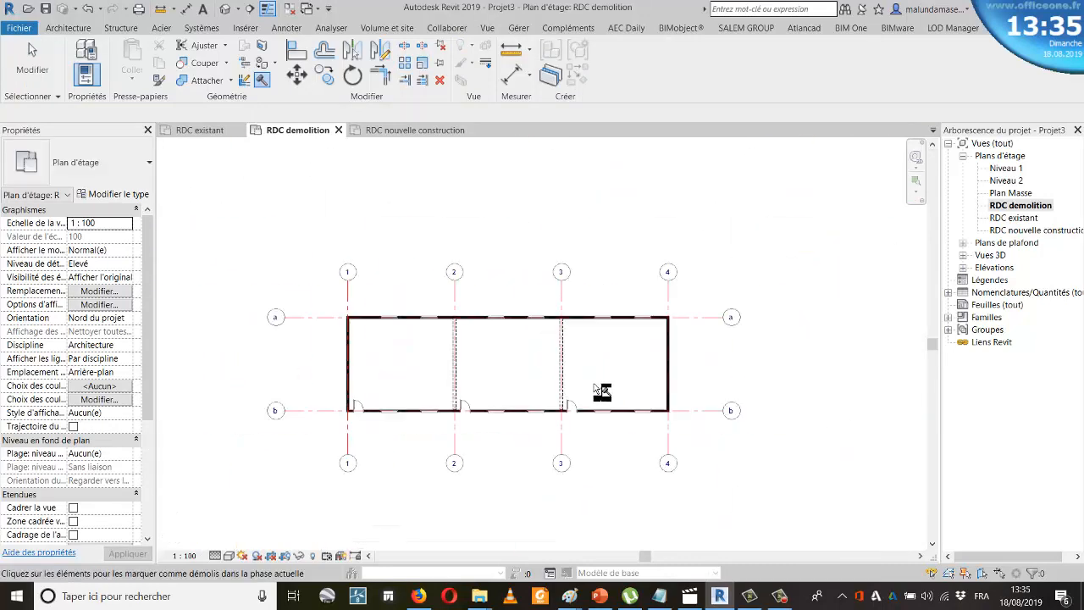
scroll(432, 403, up, 3)
scroll(573, 367, down, 2)
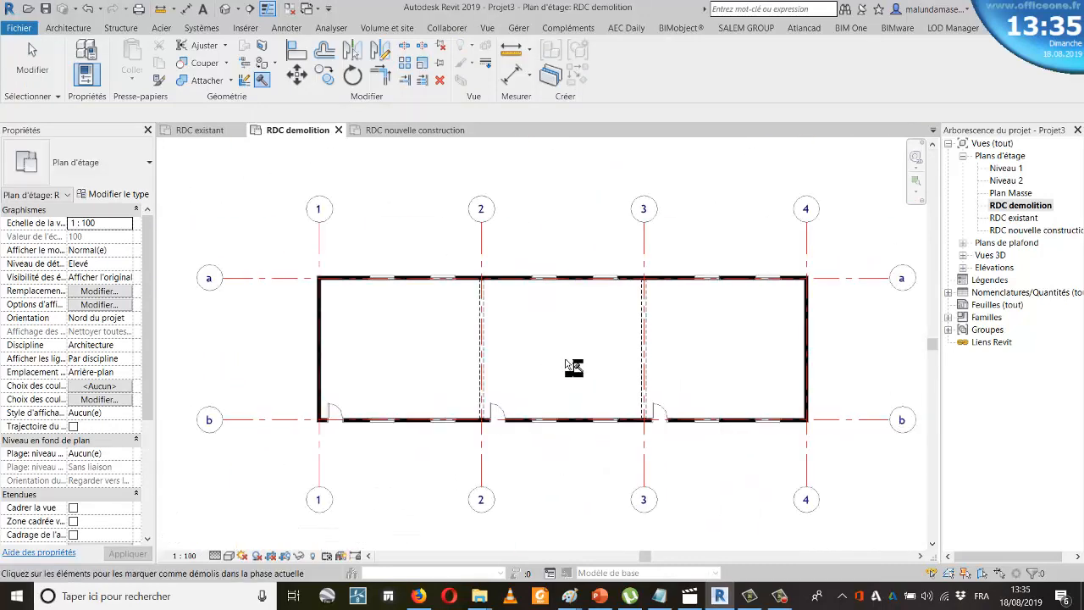
Open the RDC nouvelle construction floor plan at the building outline
click(1024, 232)
double_click(1024, 232)
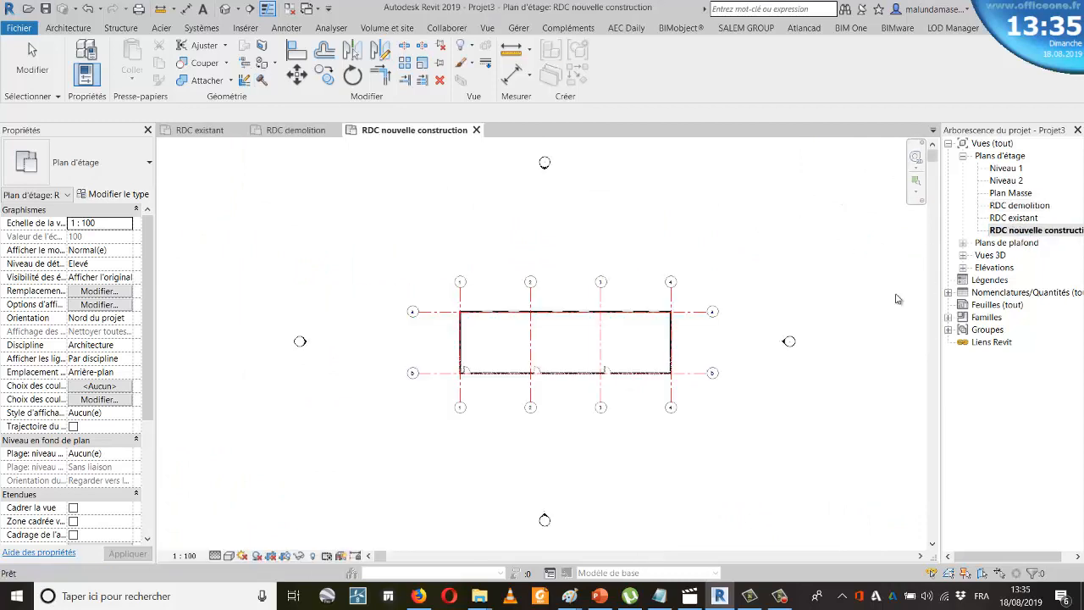
scroll(549, 320, up, 3)
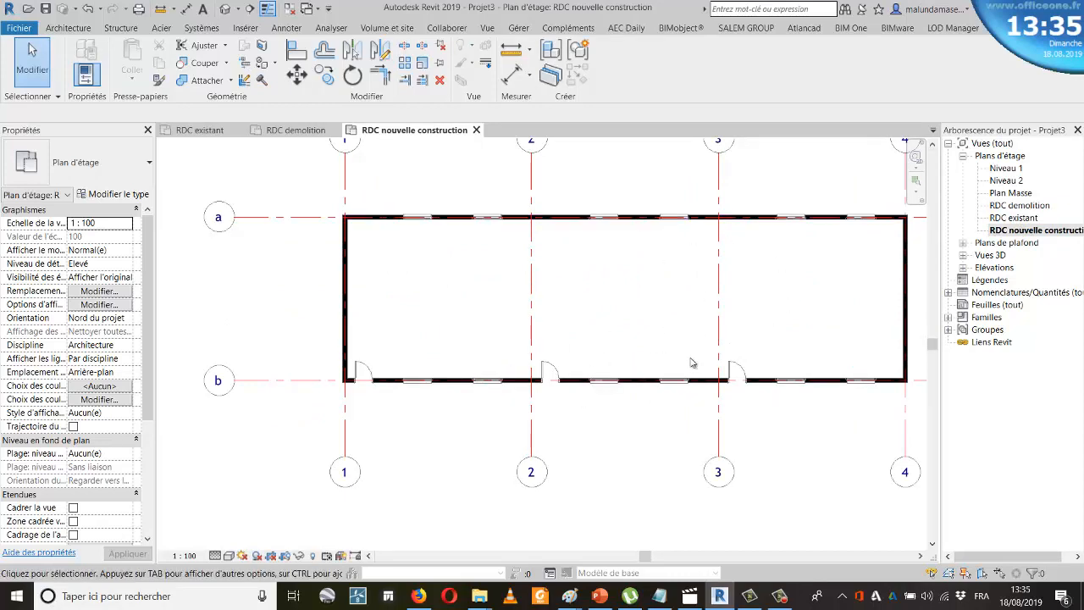
scroll(512, 345, up, 2)
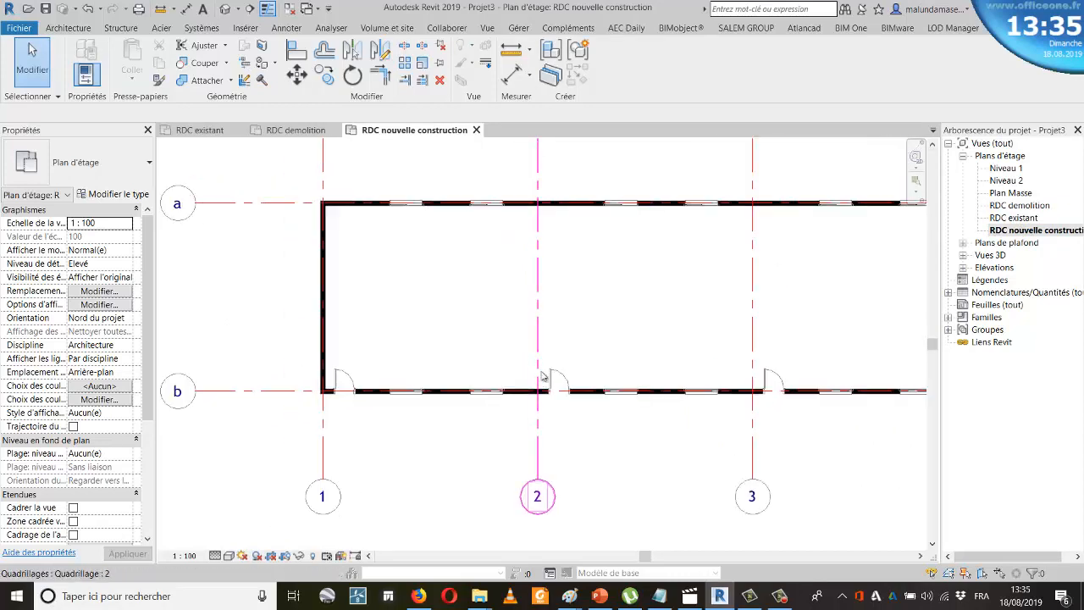
Copy grid 2 horizontally by 100 toward grid 1
click(539, 351)
scroll(558, 426, down, 3)
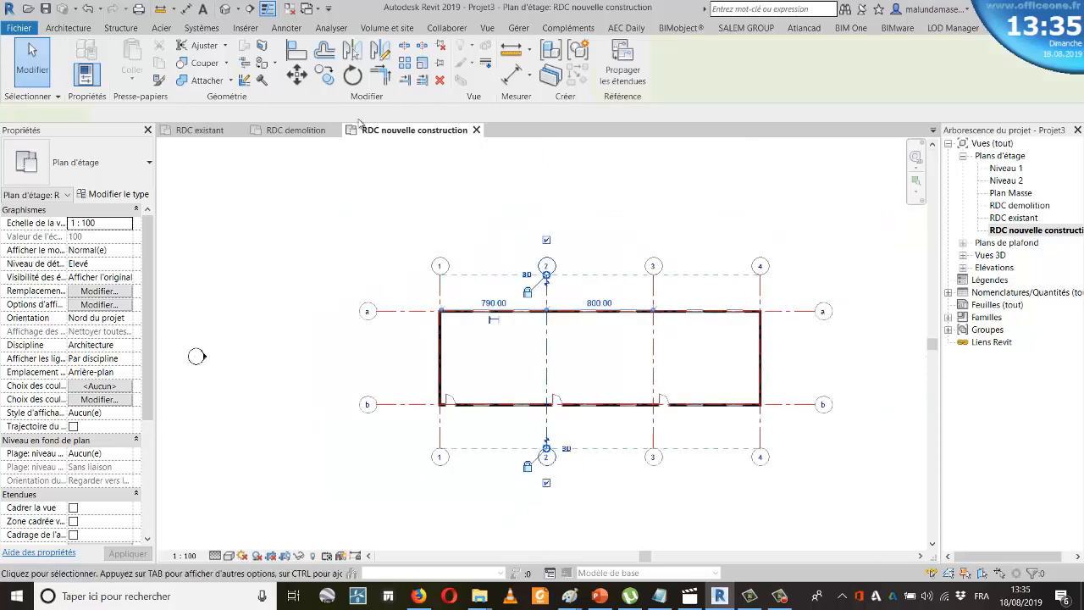
key(m)
key(v)
scroll(508, 283, up, 4)
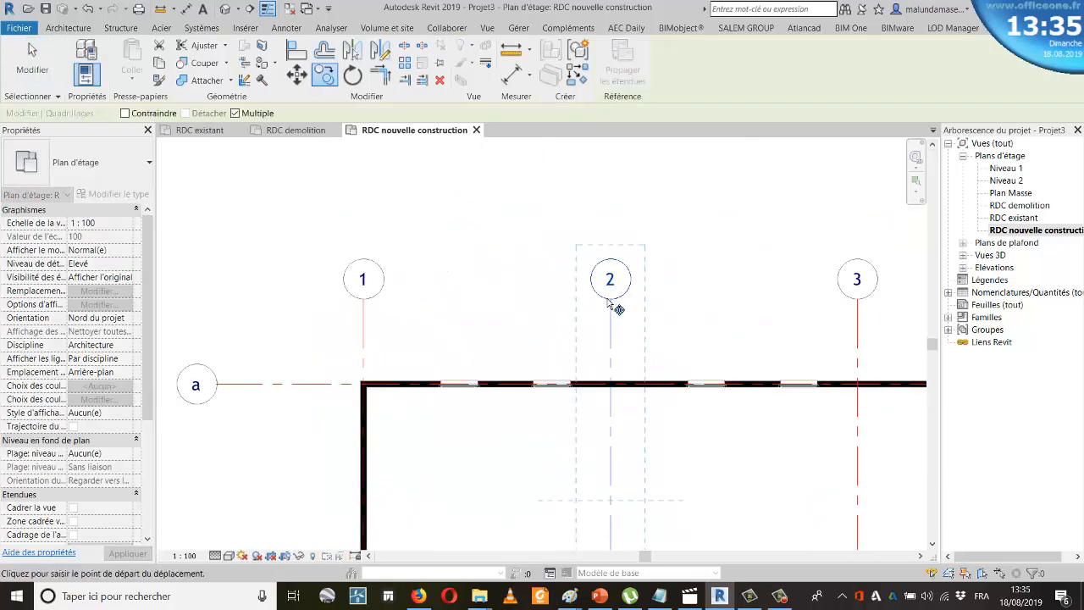
click(610, 303)
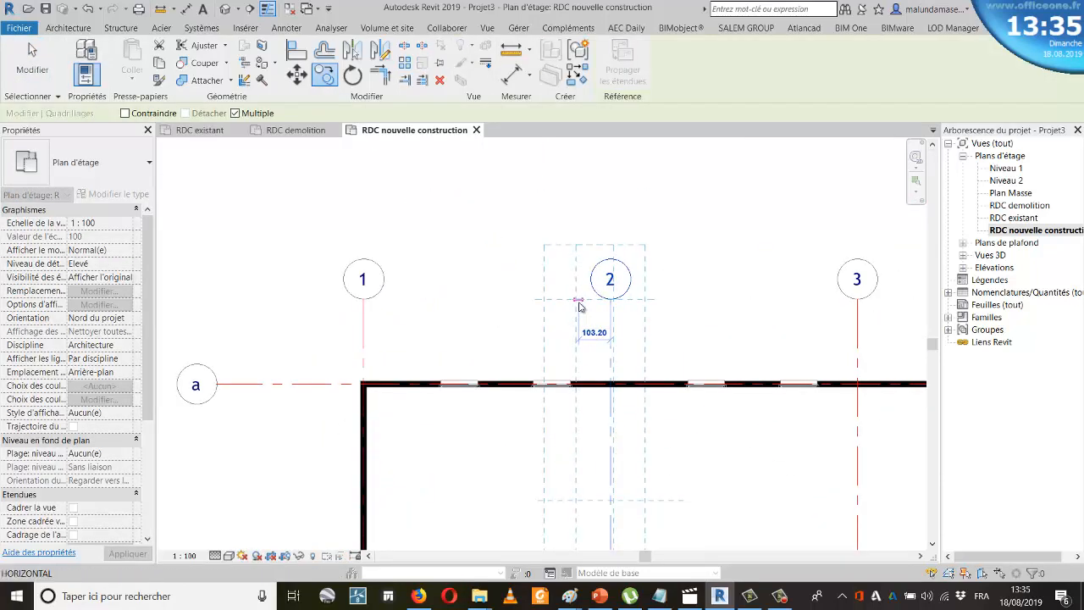
text(100)
key(Return)
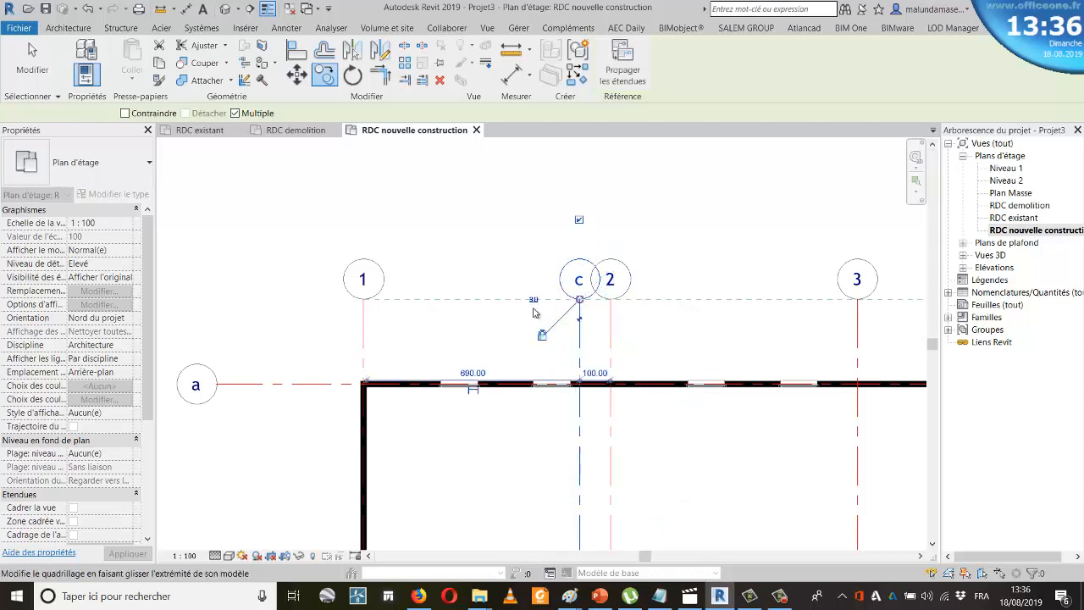
key(Escape)
scroll(634, 269, down, 3)
scroll(659, 279, up, 3)
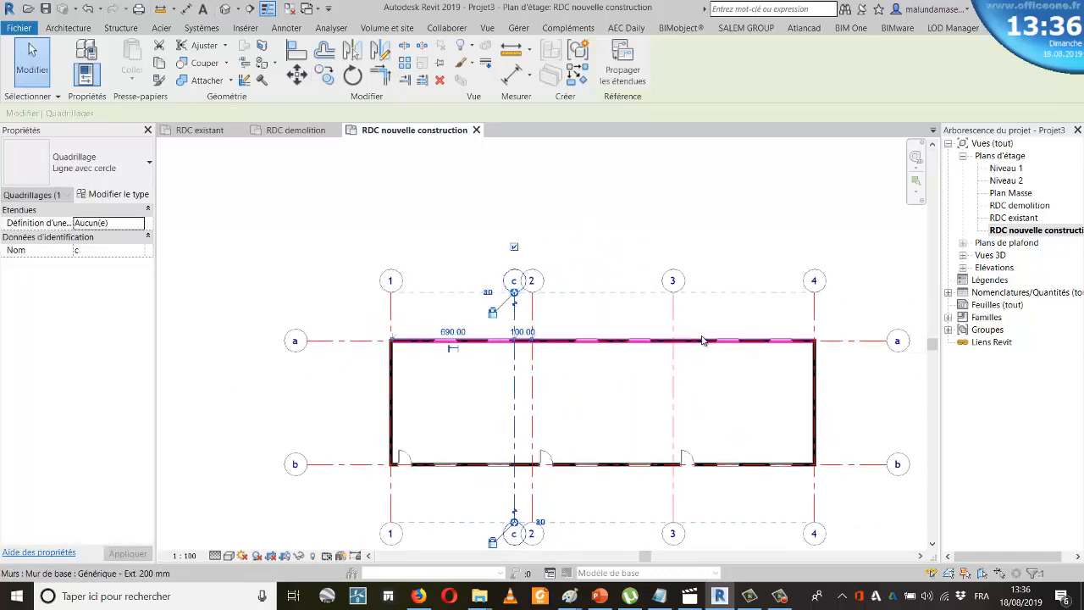
Copy grid 3 horizontally by 100 toward grid 4
click(663, 317)
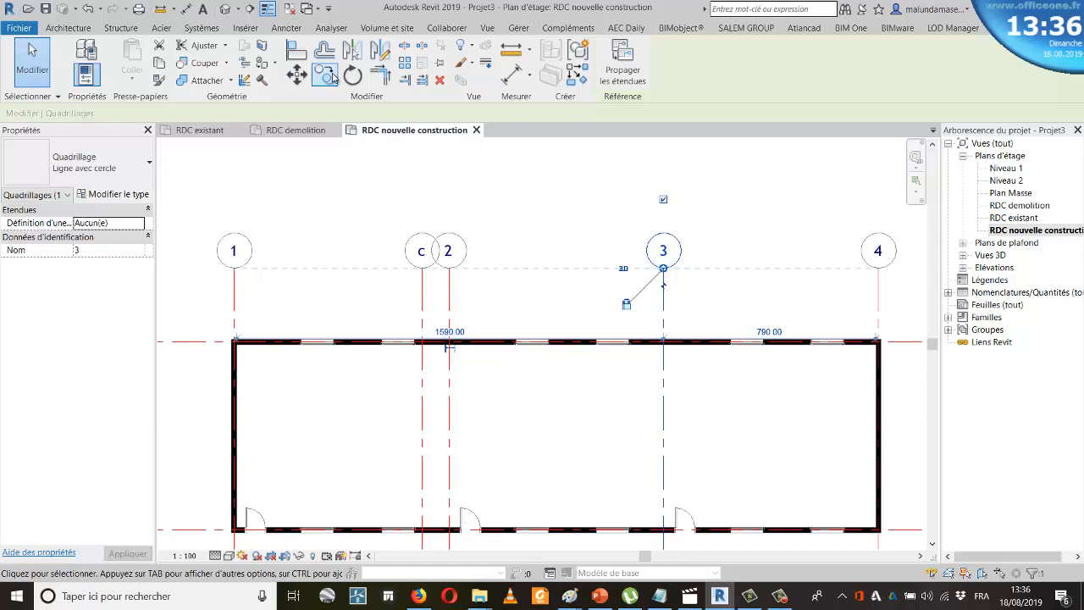
key(c)
key(o)
scroll(597, 262, up, 1)
click(662, 265)
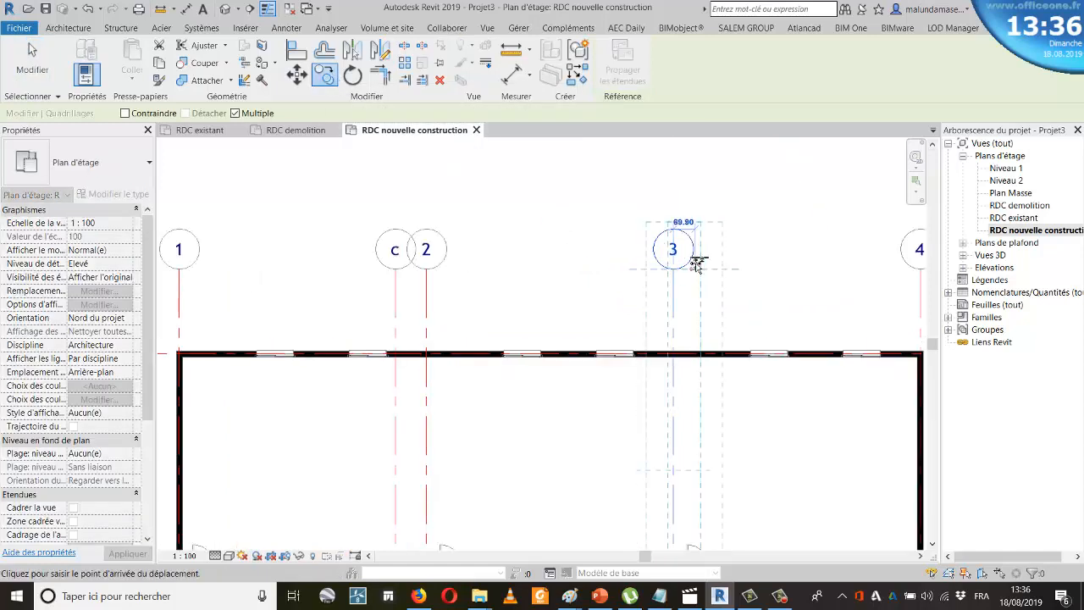
text(100)
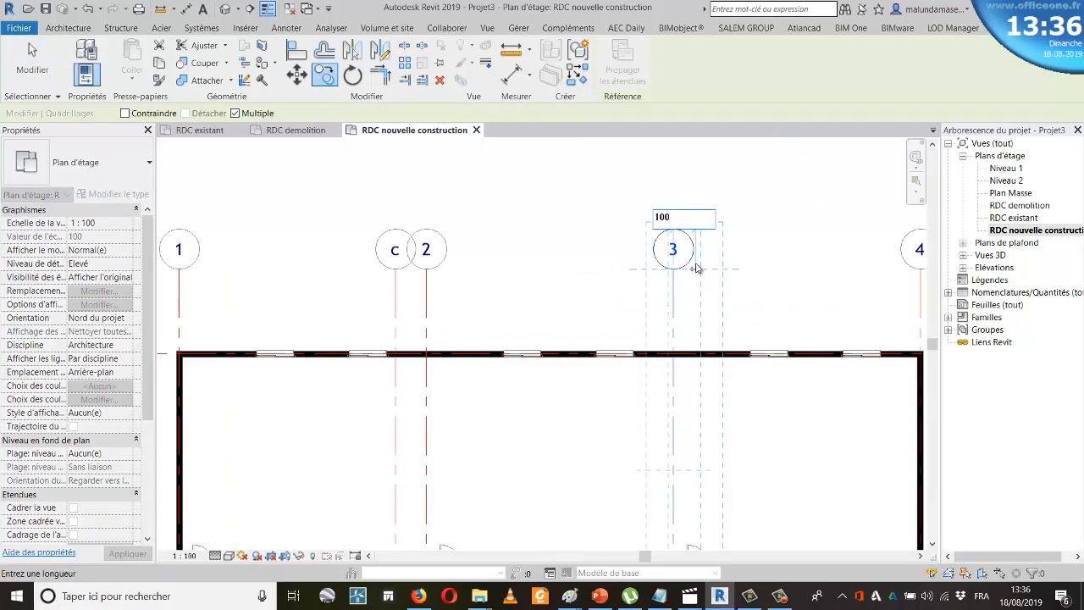
key(Return)
key(Escape)
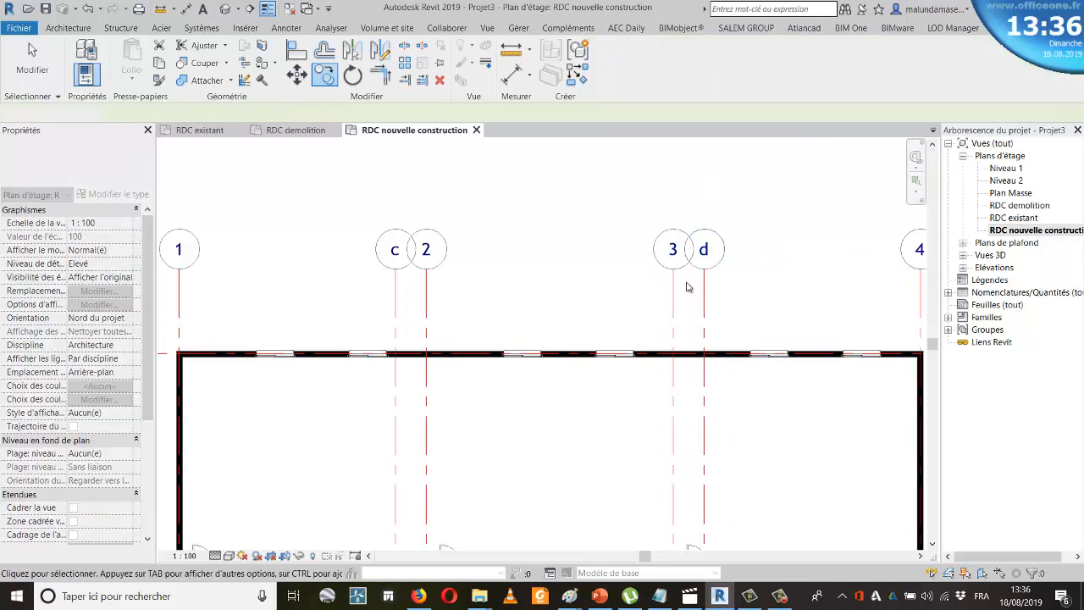
scroll(677, 285, down, 1)
scroll(667, 311, down, 1)
scroll(665, 320, up, 1)
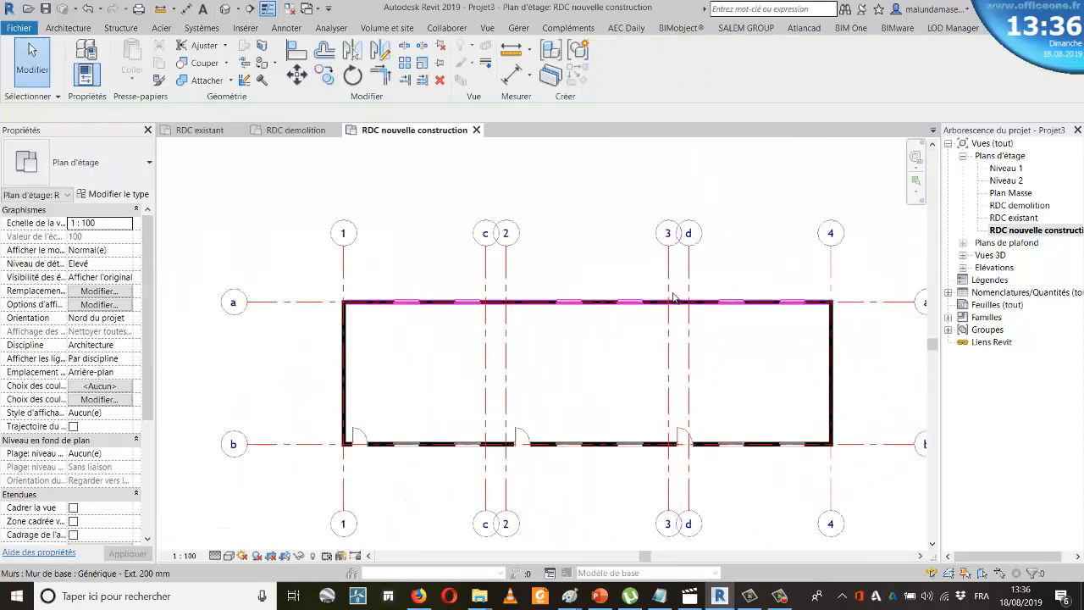
Temporarily hide grids 2 and 3 in the RDC nouvelle construction plan
click(668, 254)
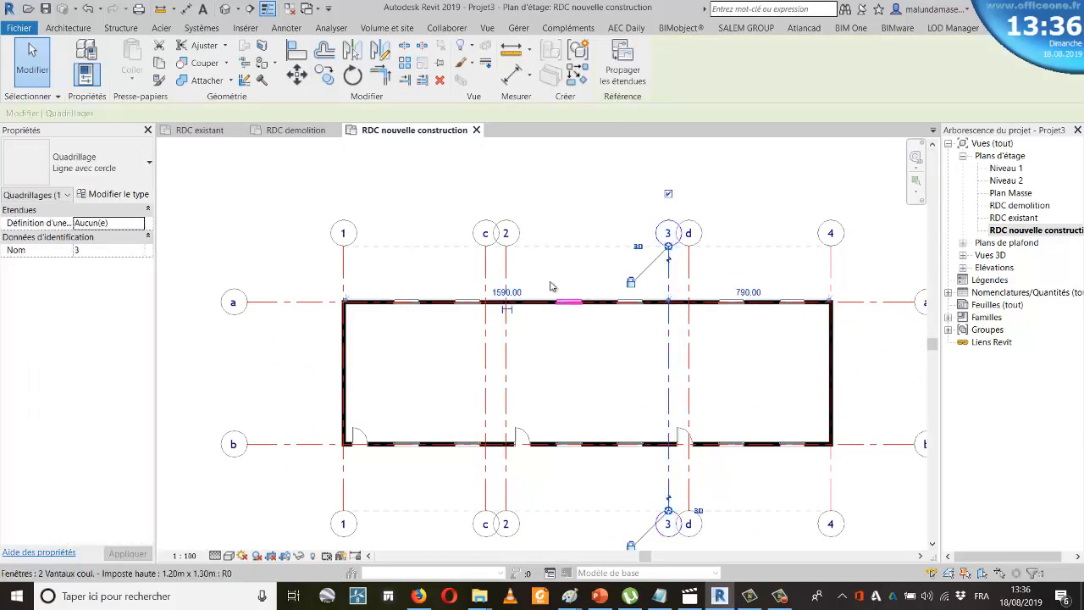
ctrl+click(508, 276)
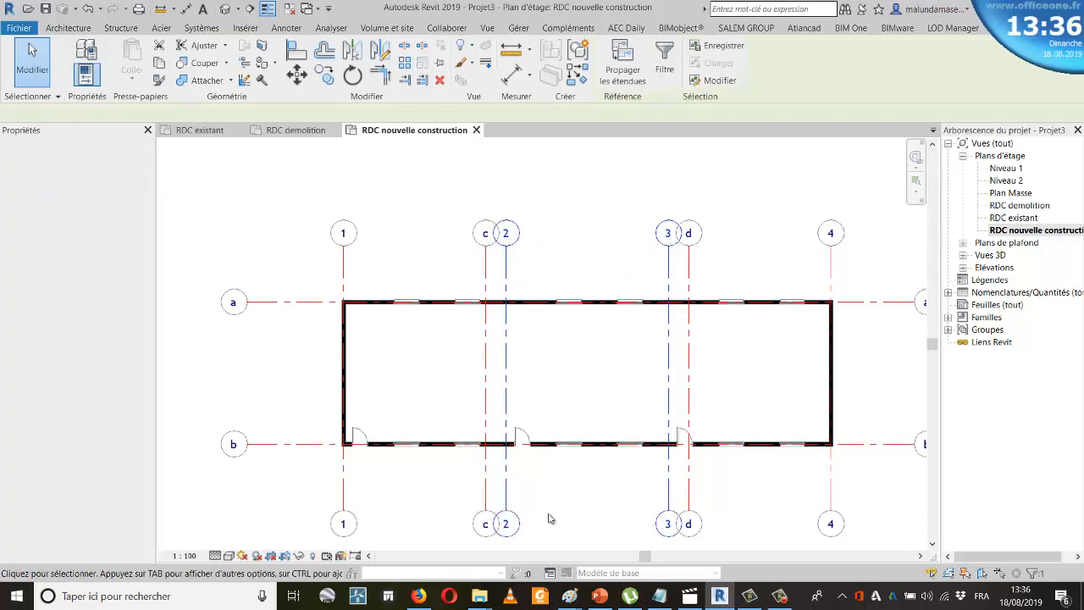
click(310, 556)
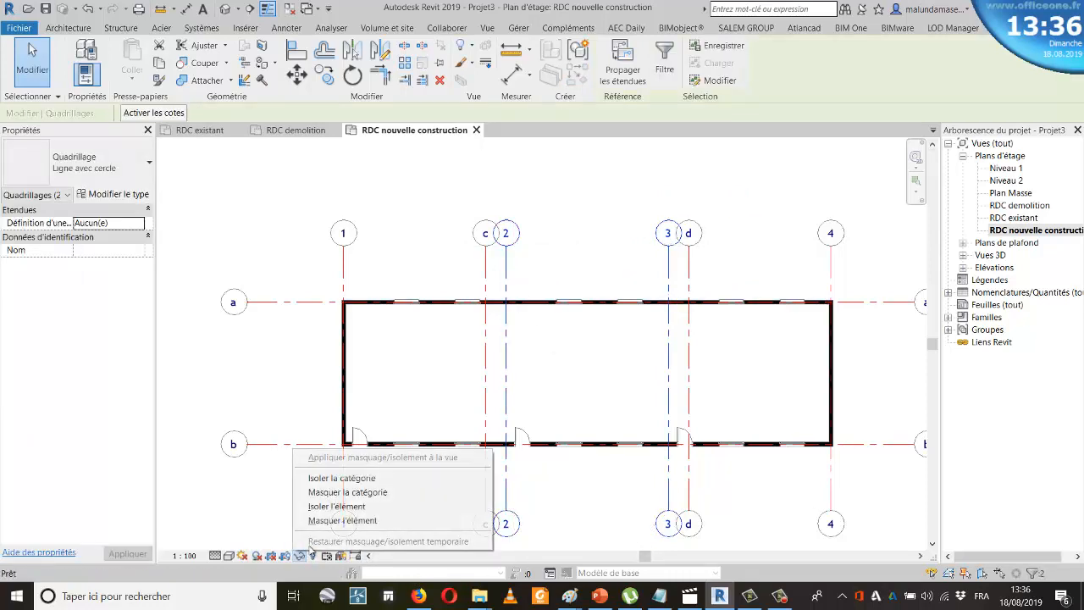
click(322, 519)
scroll(578, 484, up, 1)
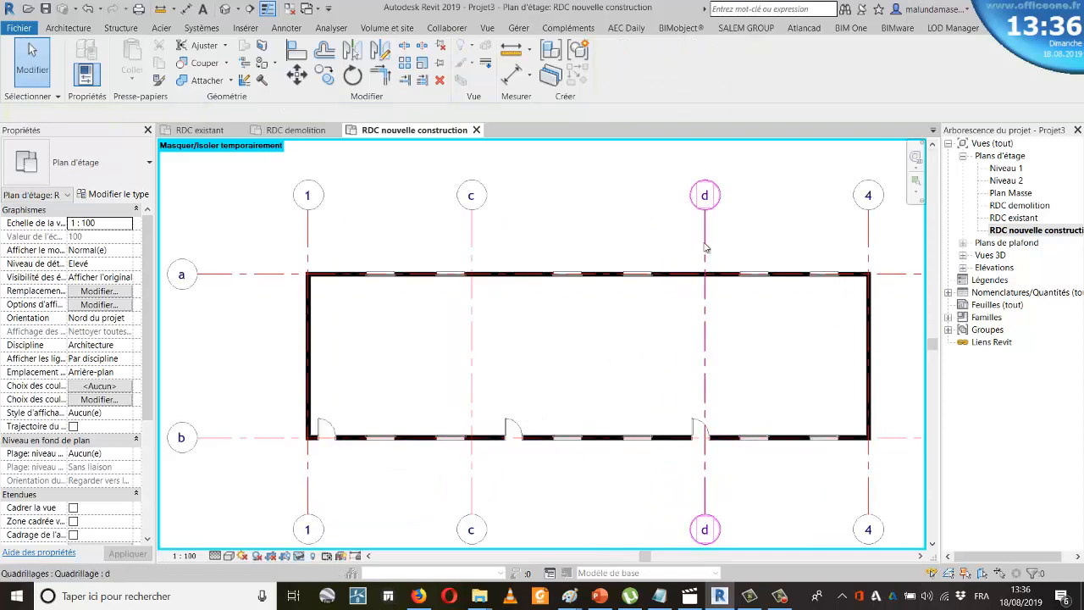
scroll(699, 437, up, 2)
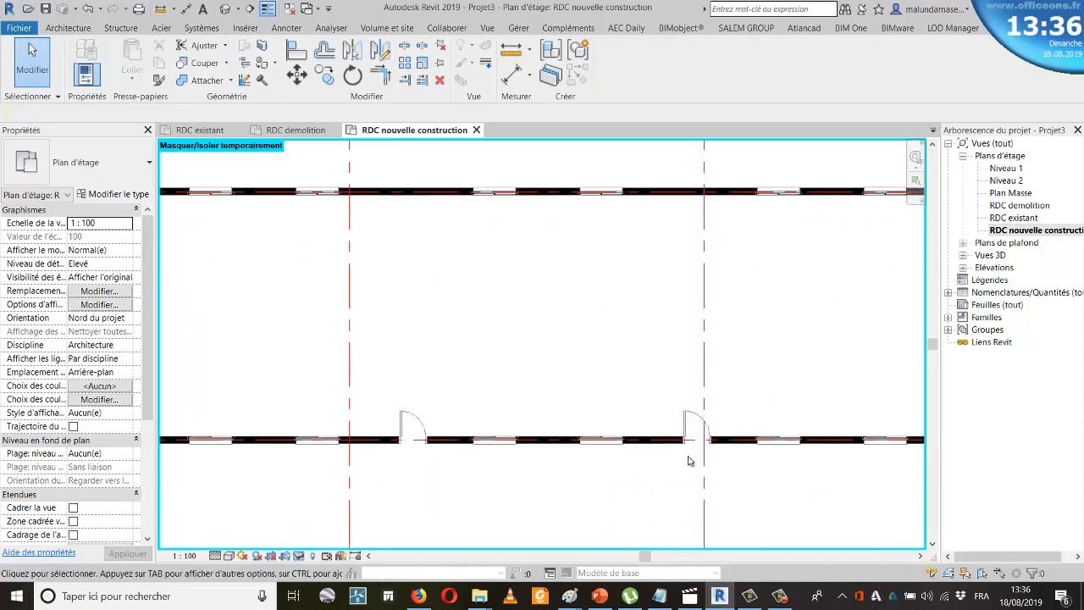
scroll(690, 437, down, 1)
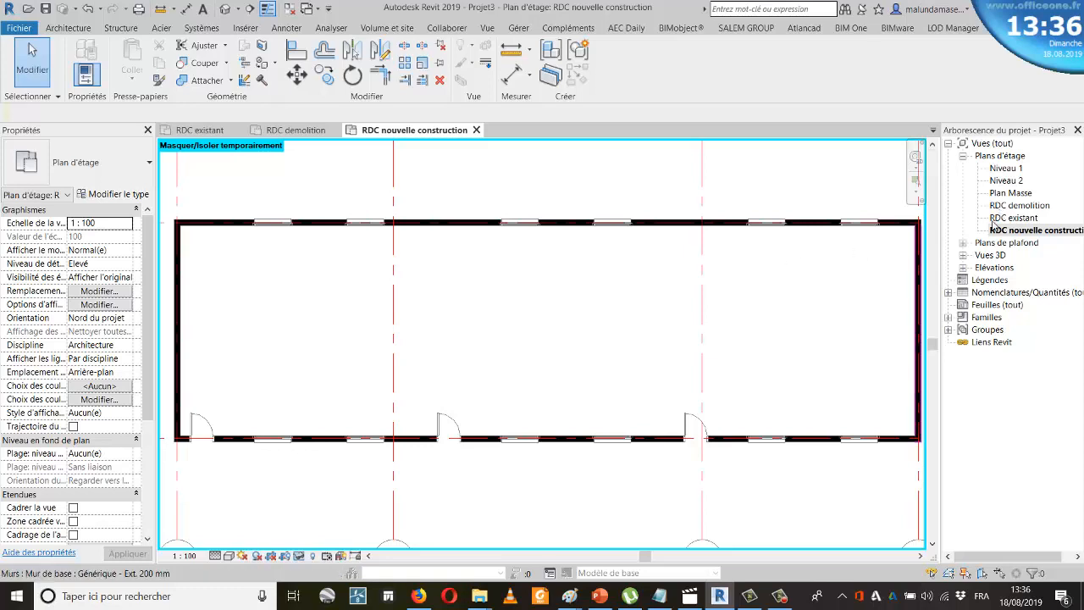
In the RDC demolition plan, mark the door beside grid d in the grid b wall as demolished
double_click(1033, 206)
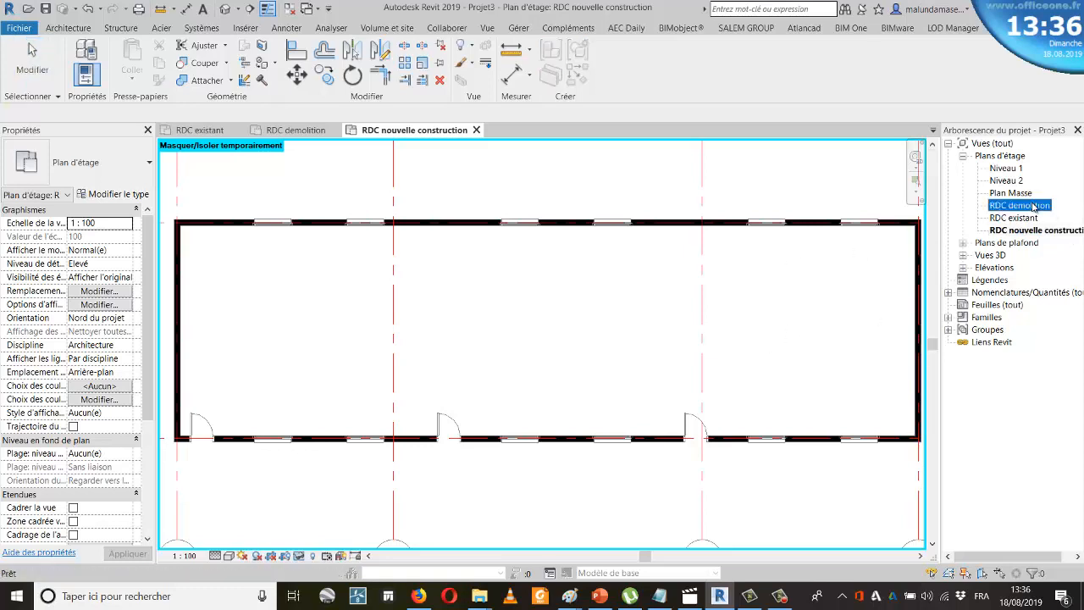
scroll(652, 408, up, 1)
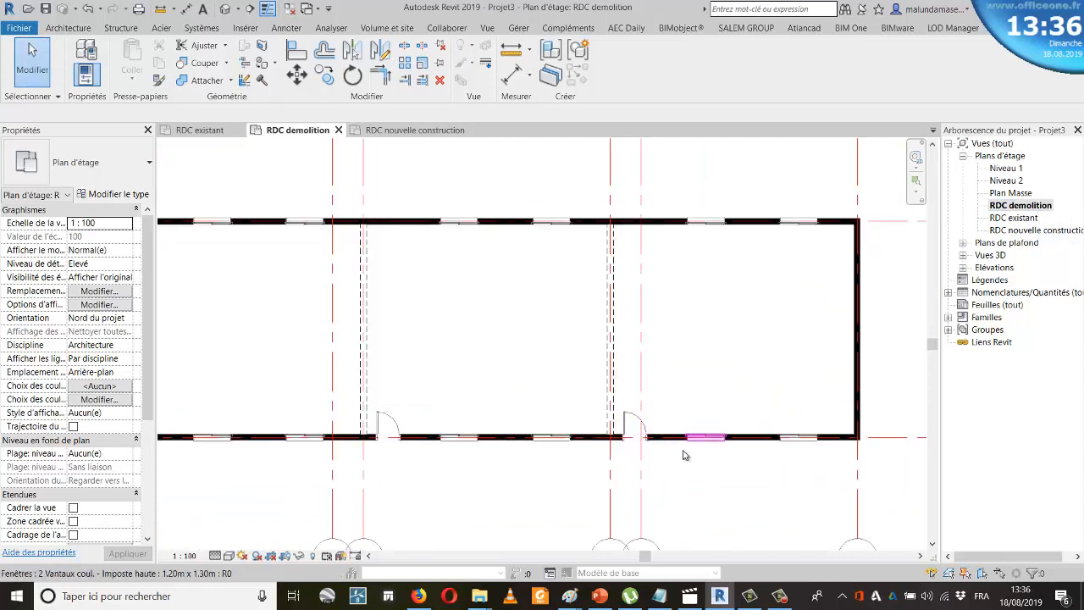
click(674, 438)
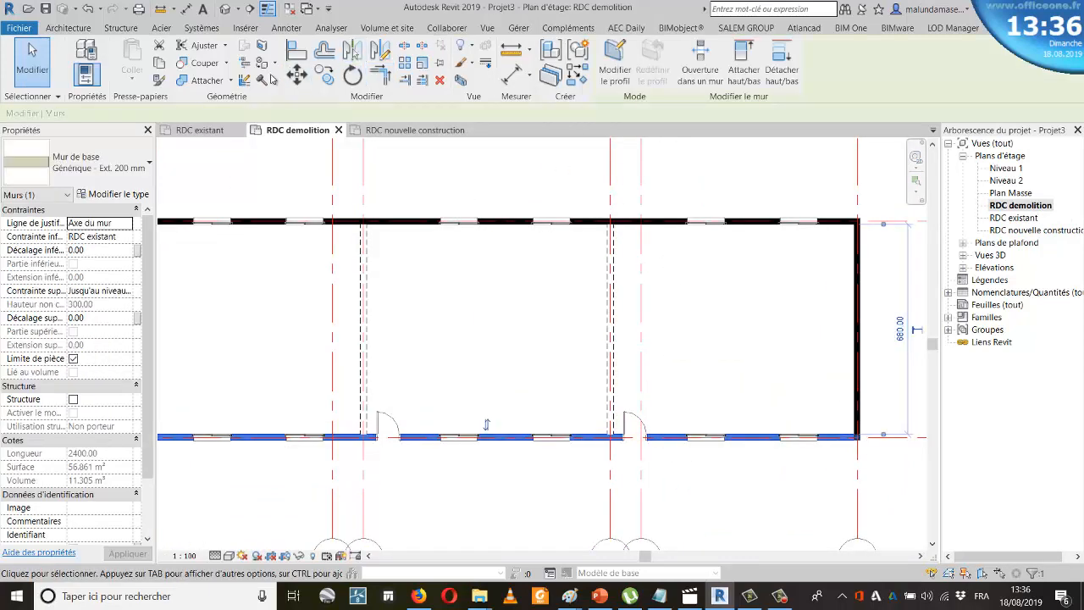
click(525, 366)
scroll(633, 420, up, 3)
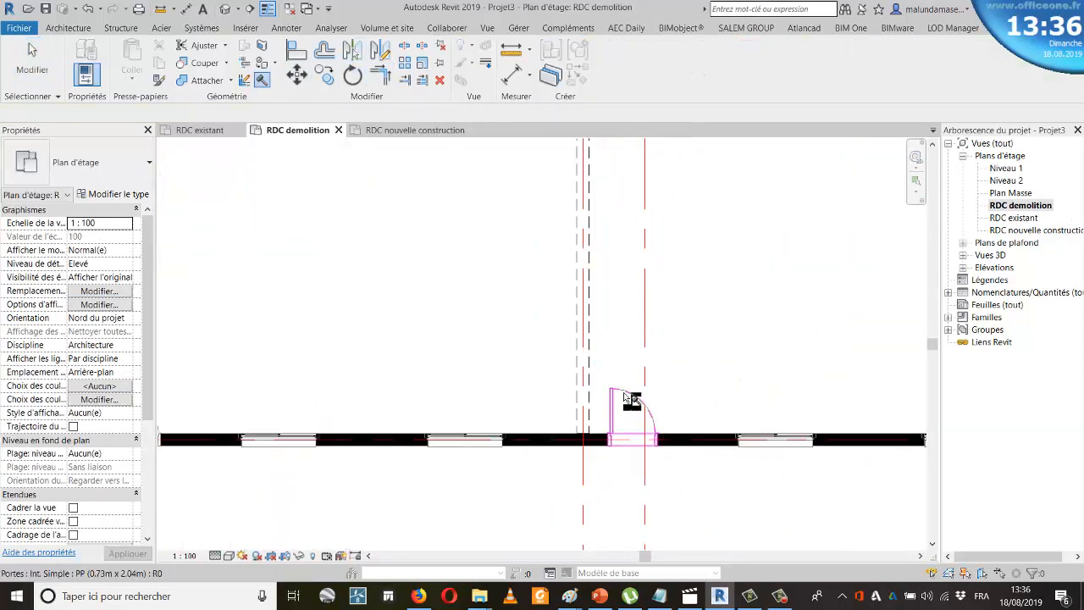
scroll(758, 495, down, 5)
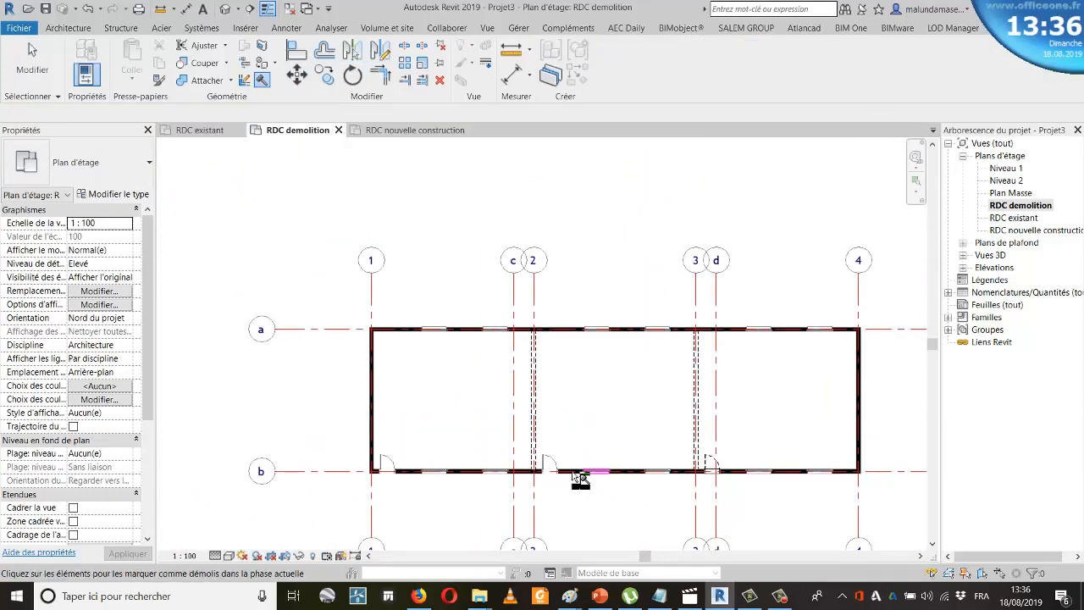
Mark the two windows nearest grid c on the grid 1 side, one in each long wall, as demolished
scroll(512, 498, up, 3)
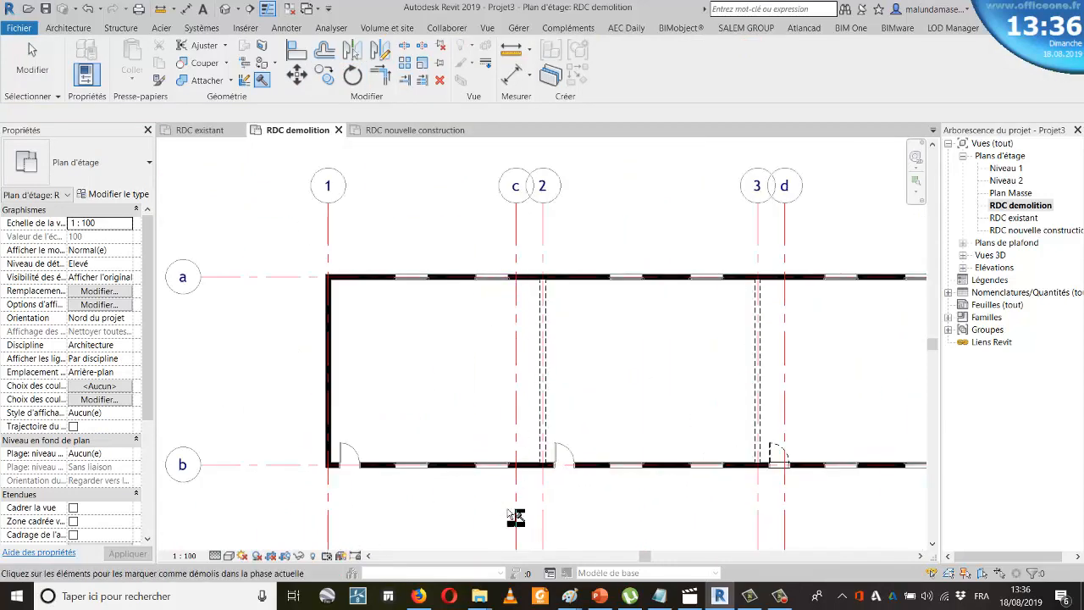
scroll(513, 512, up, 1)
scroll(501, 280, up, 2)
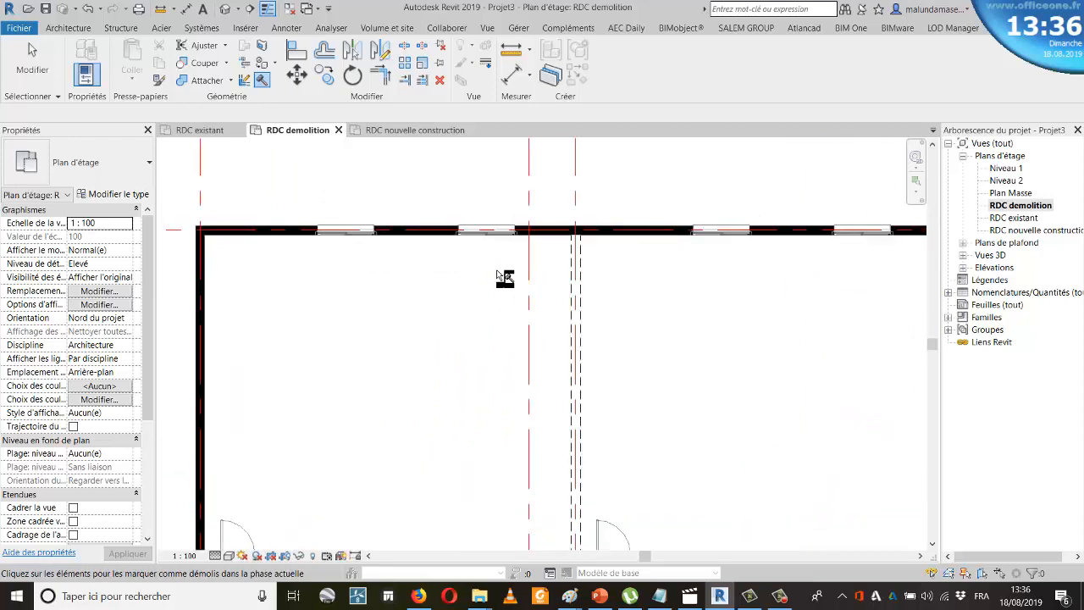
scroll(488, 242, down, 2)
scroll(487, 296, up, 3)
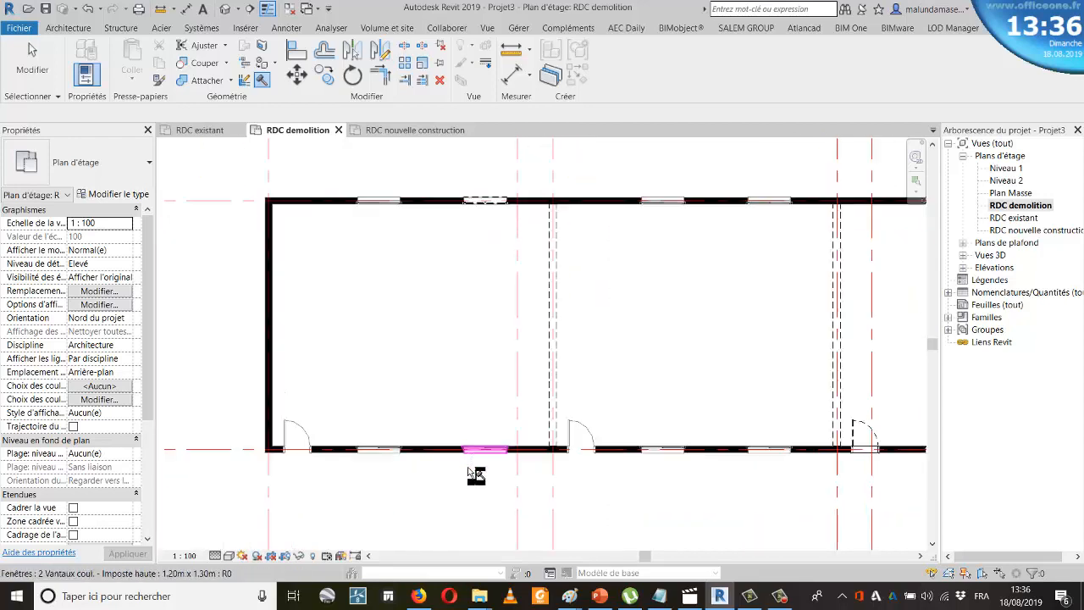
scroll(564, 450, down, 2)
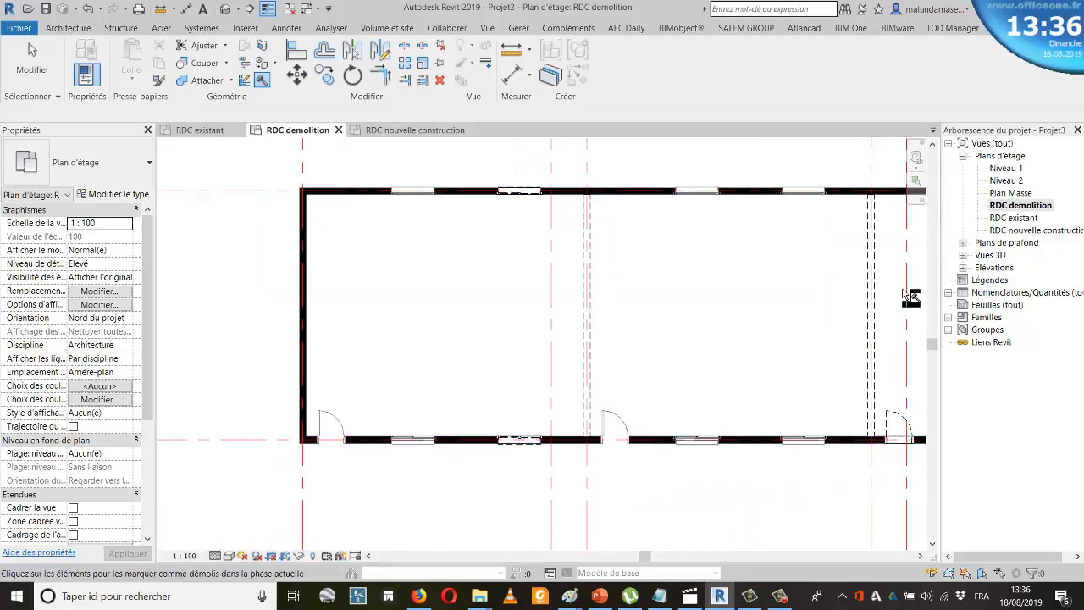
In the RDC nouvelle construction plan, place a 1.20m x 1.30m sliding window in each long wall between grids 1 and c
double_click(1041, 232)
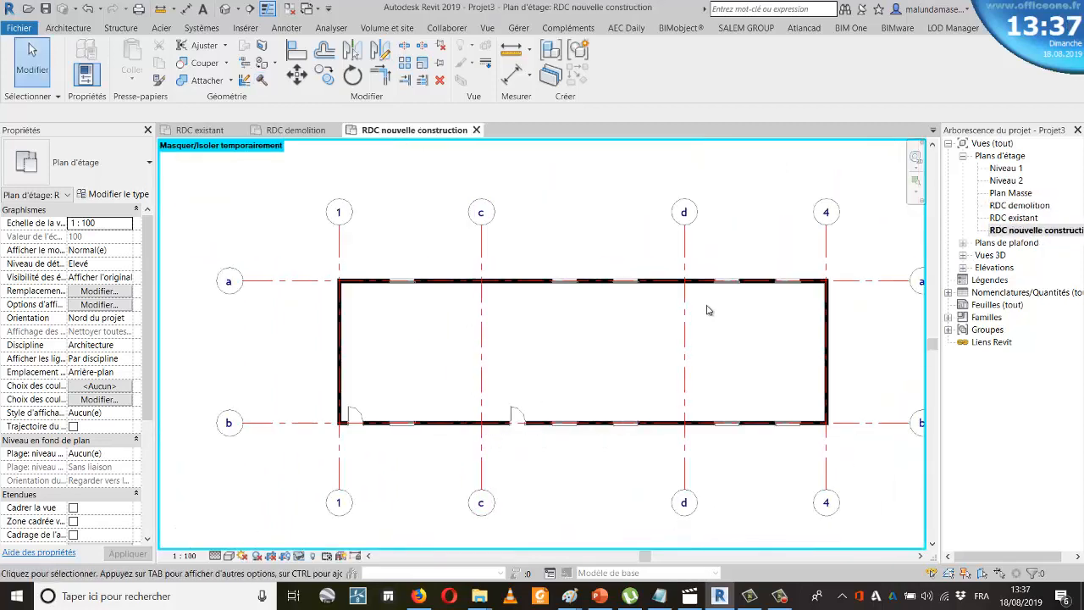
scroll(624, 402, up, 1)
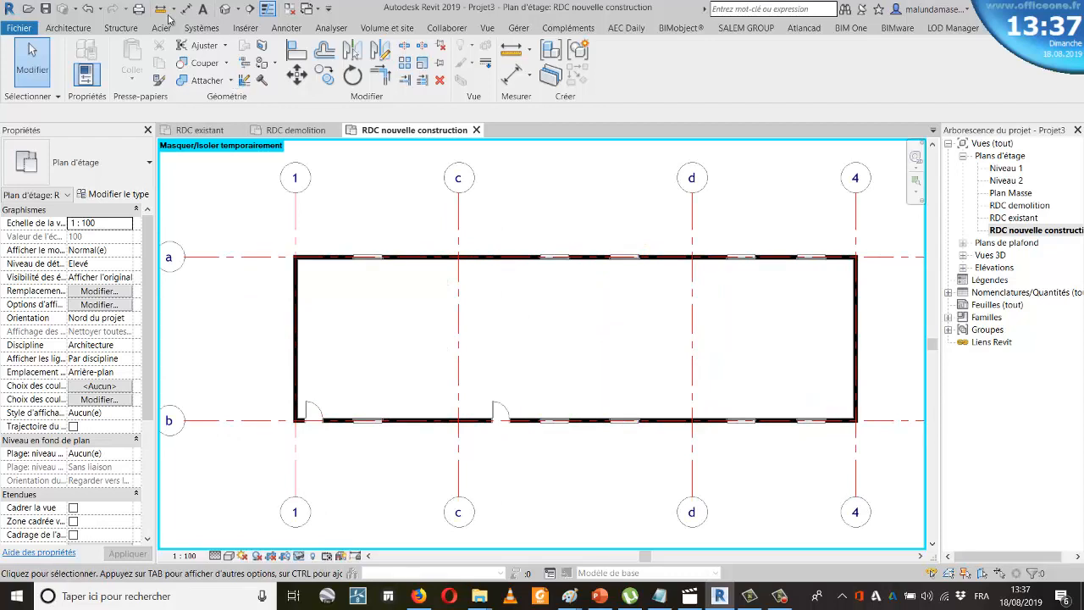
click(71, 29)
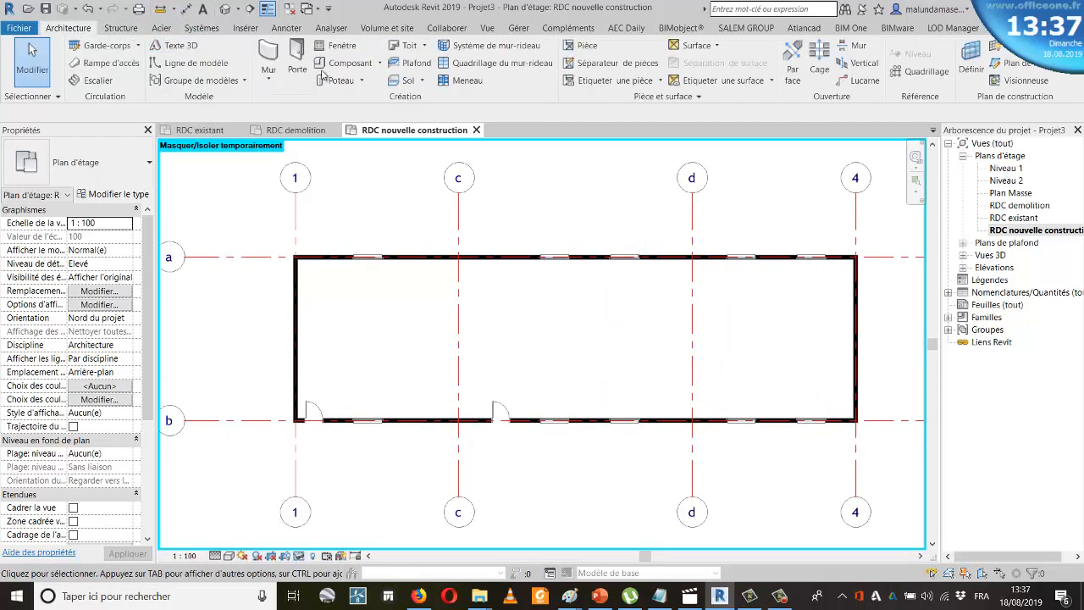
click(339, 52)
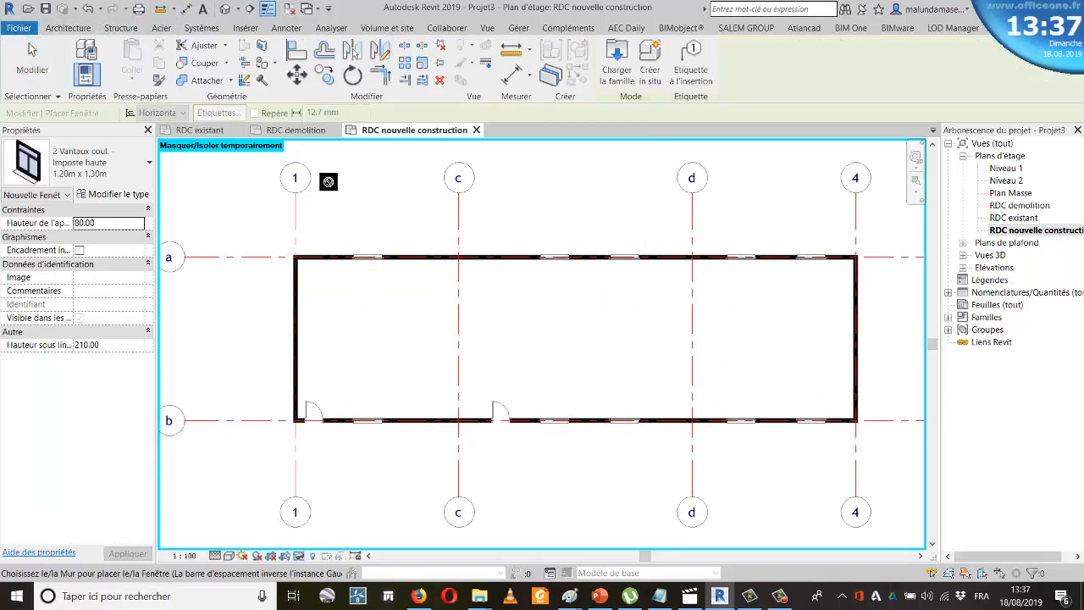
scroll(417, 258, up, 3)
scroll(436, 245, up, 1)
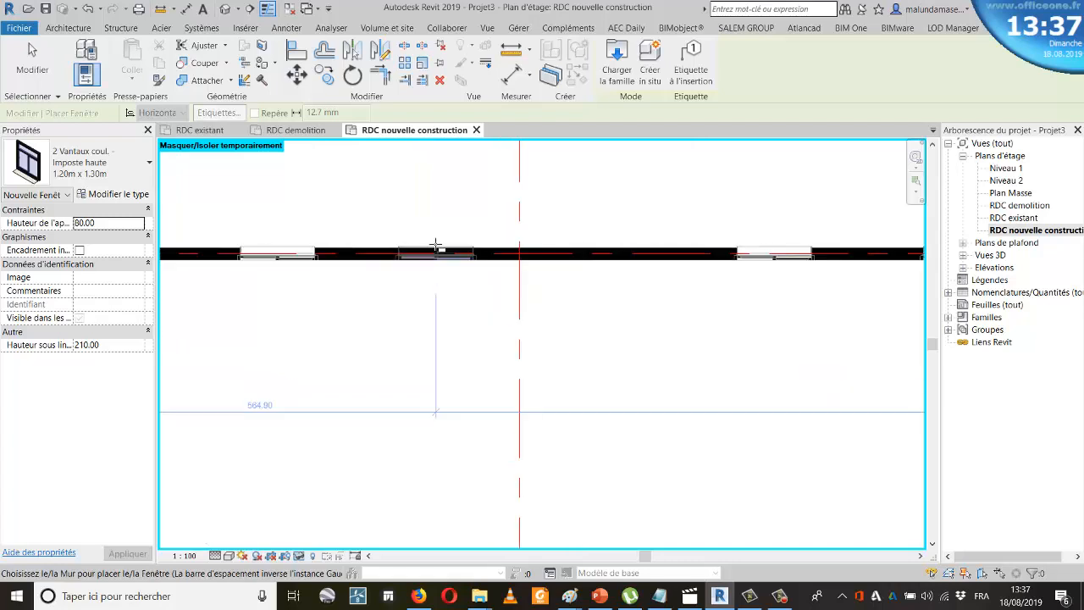
scroll(428, 205, down, 3)
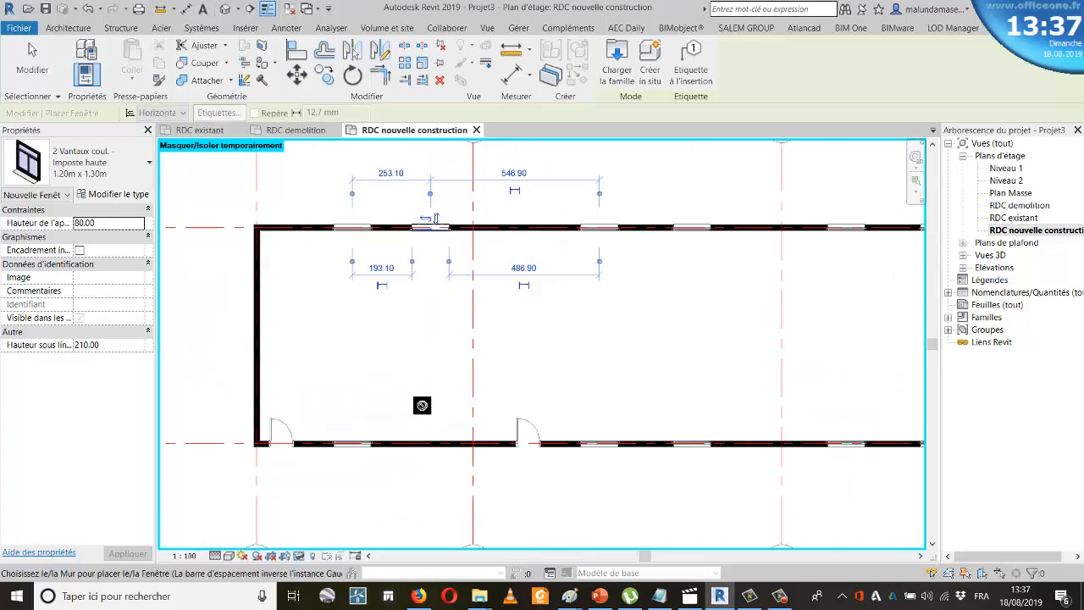
scroll(424, 436, up, 3)
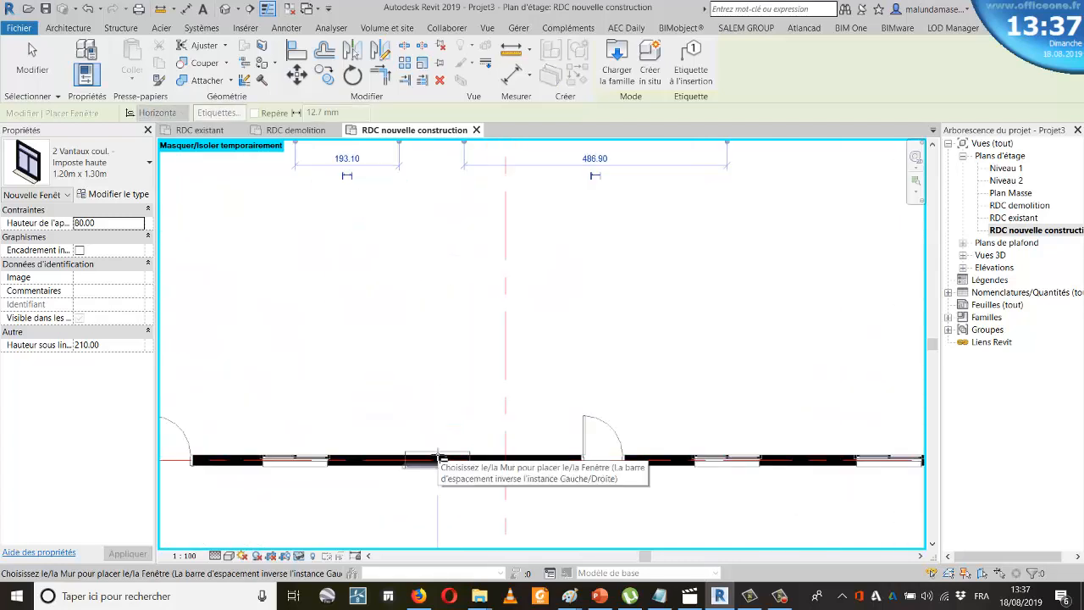
click(447, 496)
key(Escape)
key(Escape)
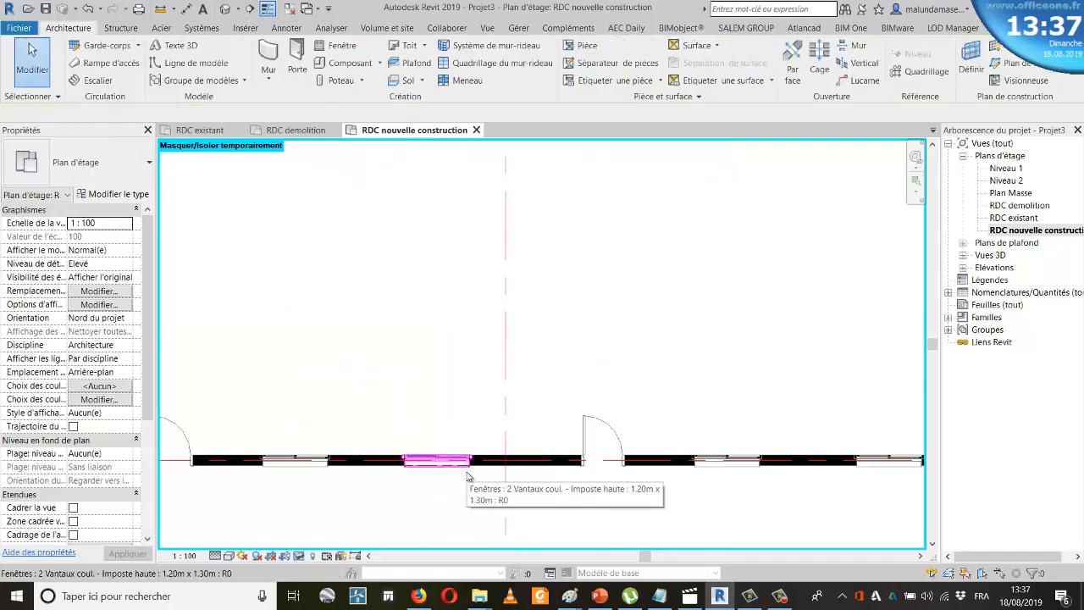
Set the new grid b window's centre distance to the neighbouring window toward grid 1 to 250
click(467, 476)
scroll(575, 510, down, 2)
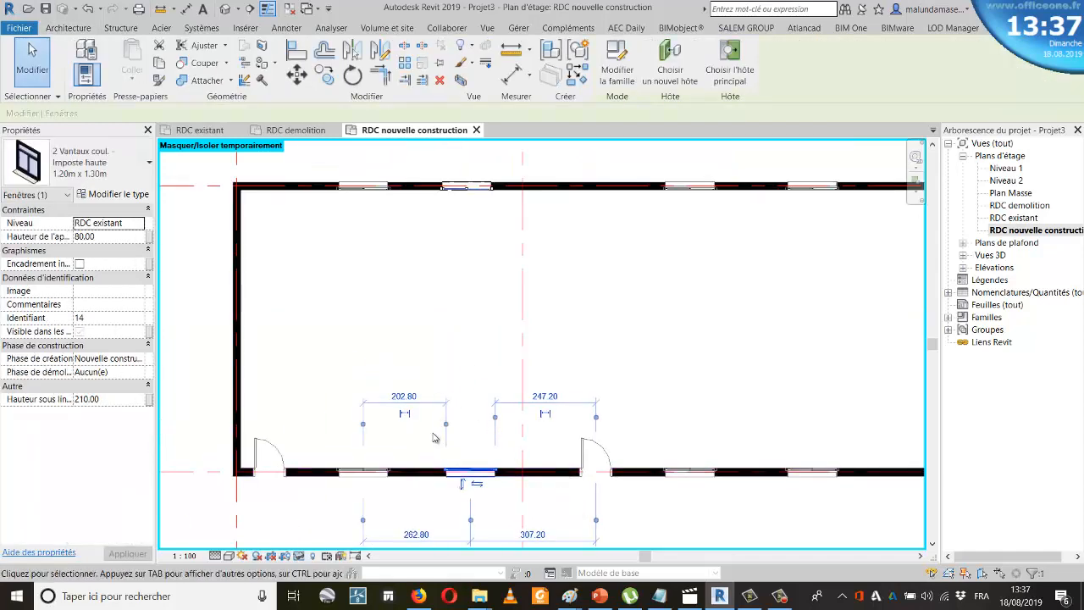
scroll(434, 438, down, 1)
click(413, 520)
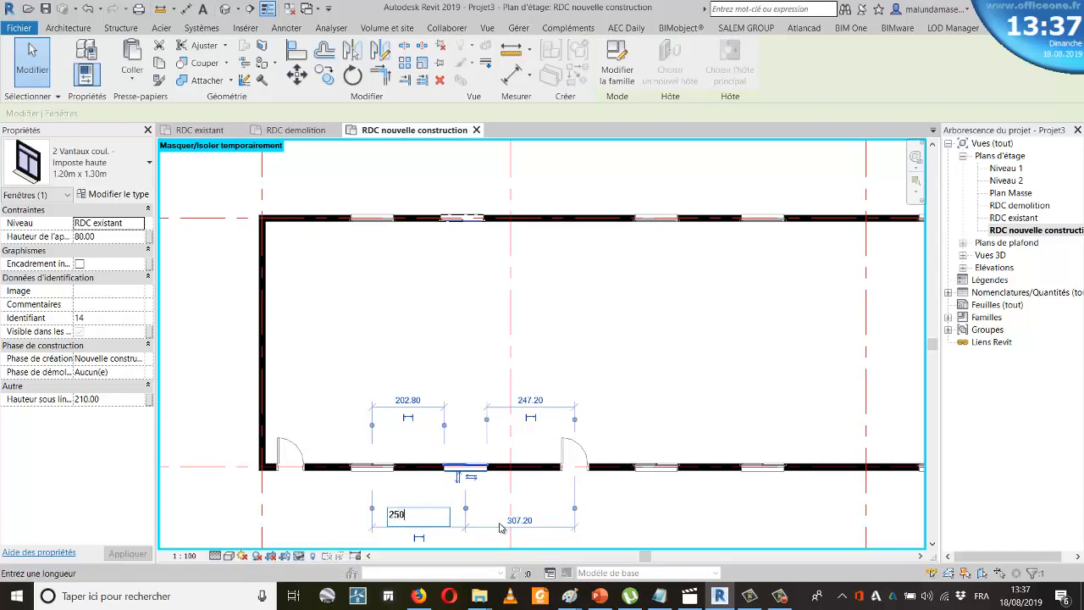
key(Return)
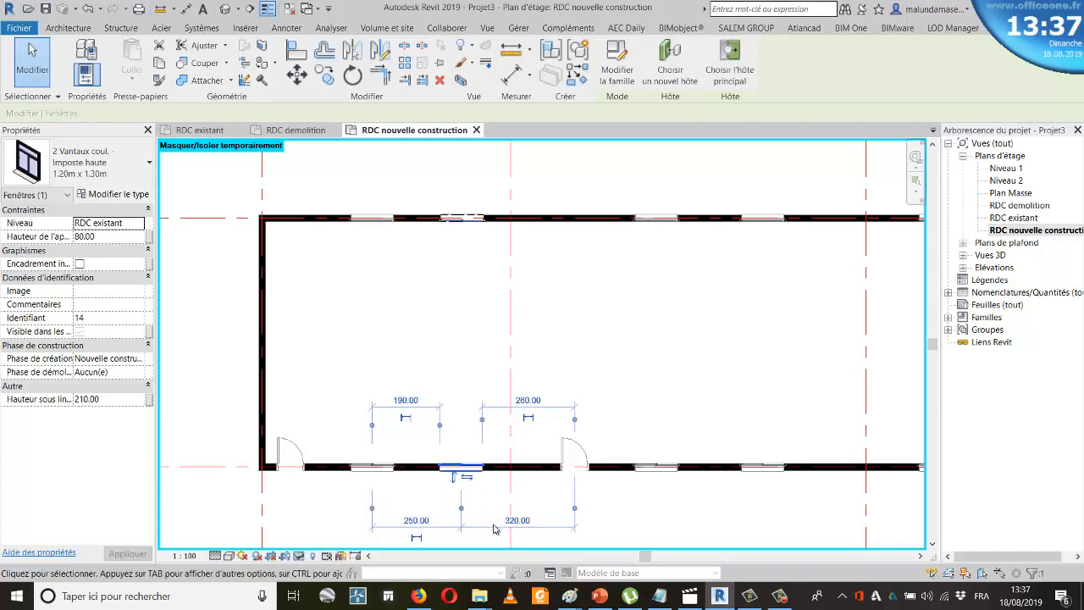
Set the new grid a window's centre distance to the neighbouring window toward grid 1 to 250
click(461, 219)
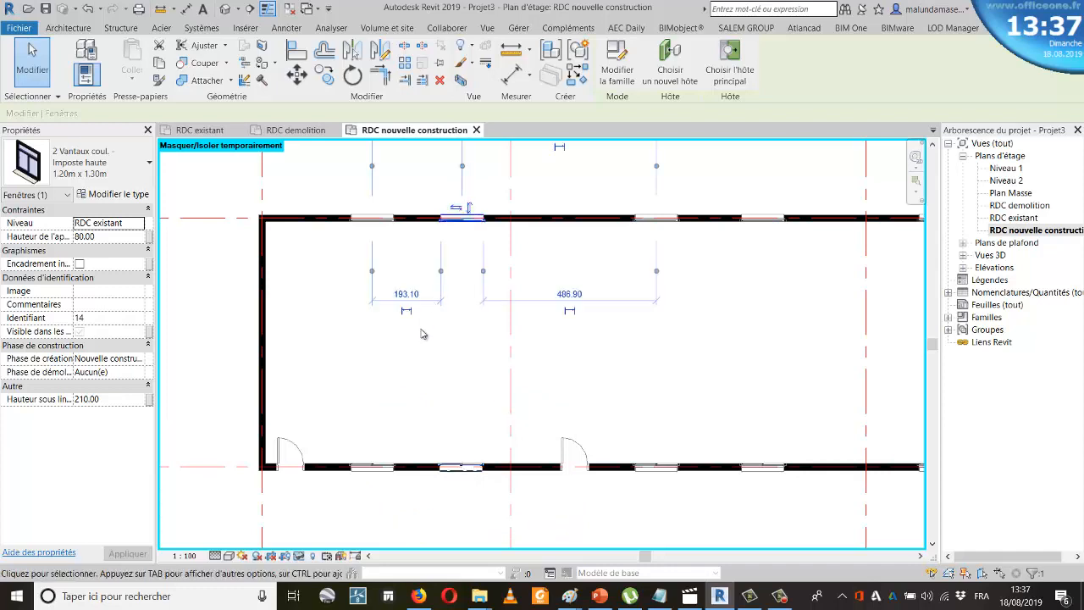
scroll(427, 325, down, 1)
click(418, 177)
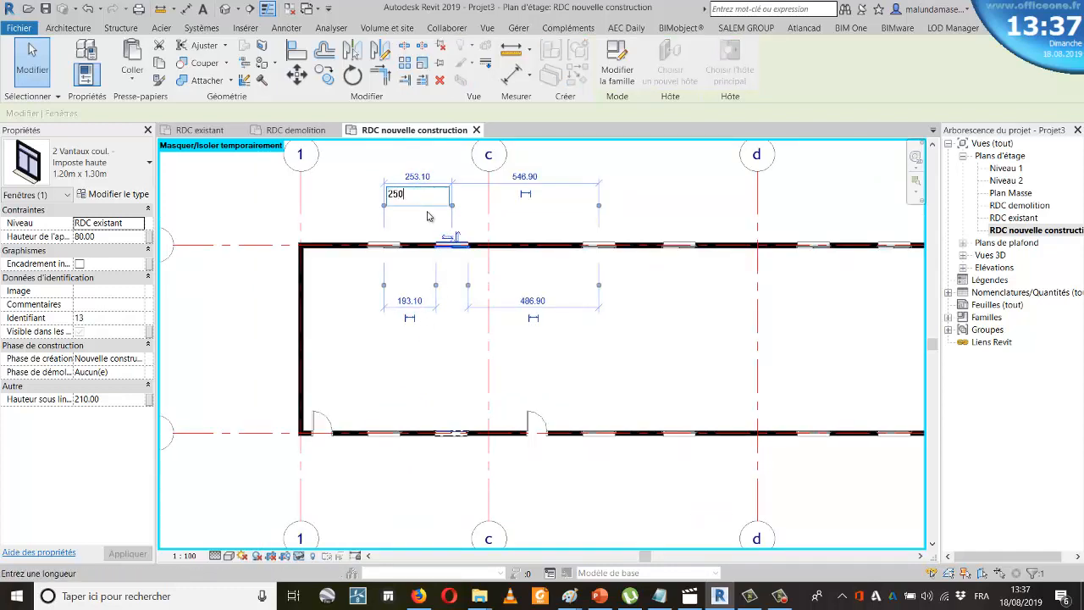
key(Return)
click(669, 159)
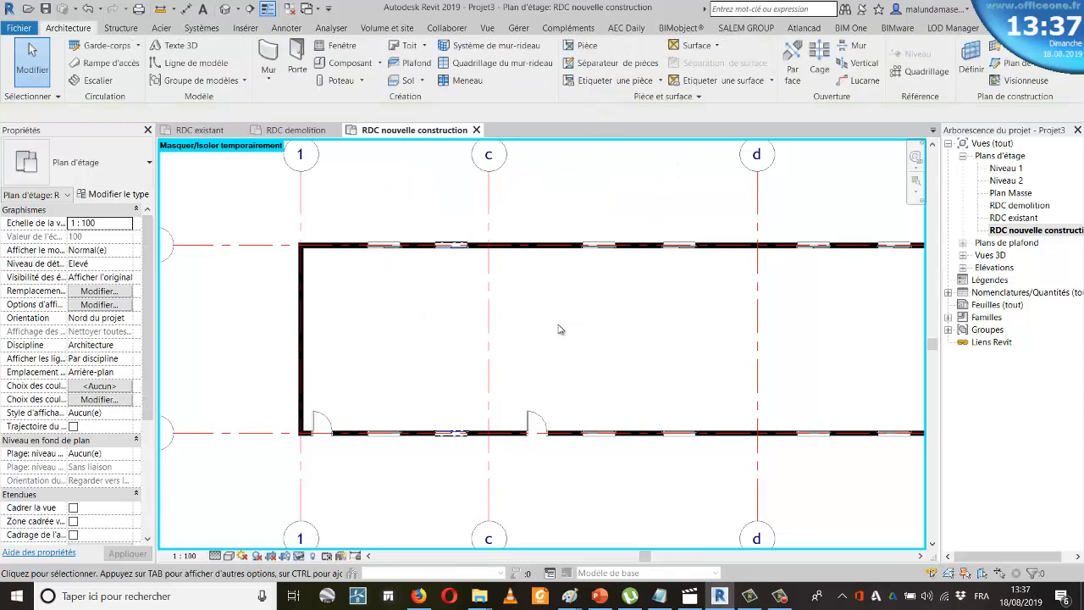
scroll(533, 411, down, 1)
scroll(542, 408, up, 2)
click(544, 408)
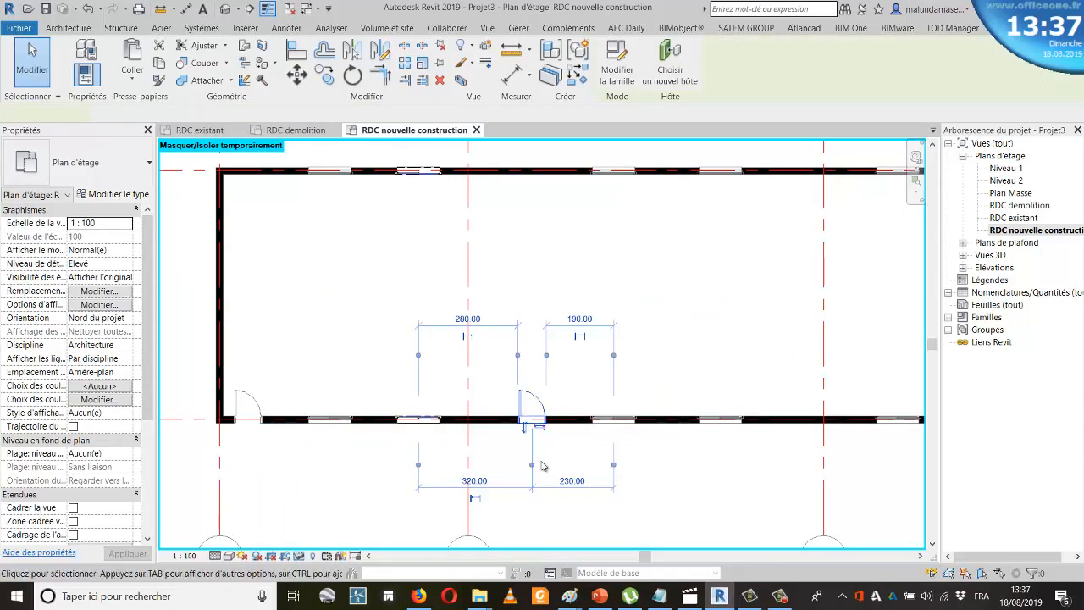
scroll(530, 441, up, 1)
scroll(514, 470, down, 1)
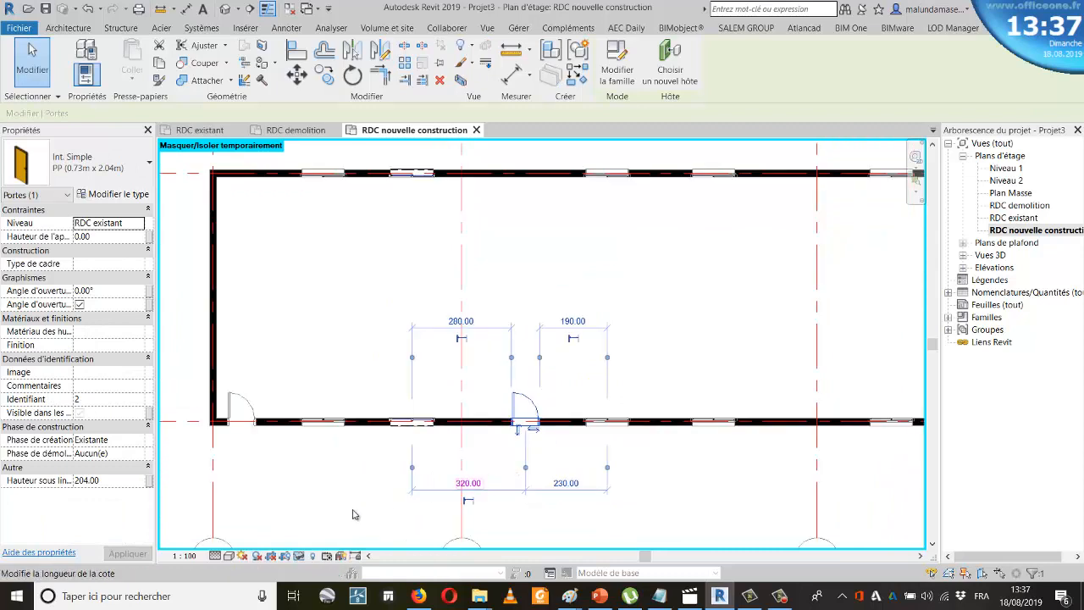
click(347, 510)
Draw a Générique - Ext. 200 mm wall along grid c from the grid b wall to the grid a wall
scroll(474, 442, down, 1)
click(266, 67)
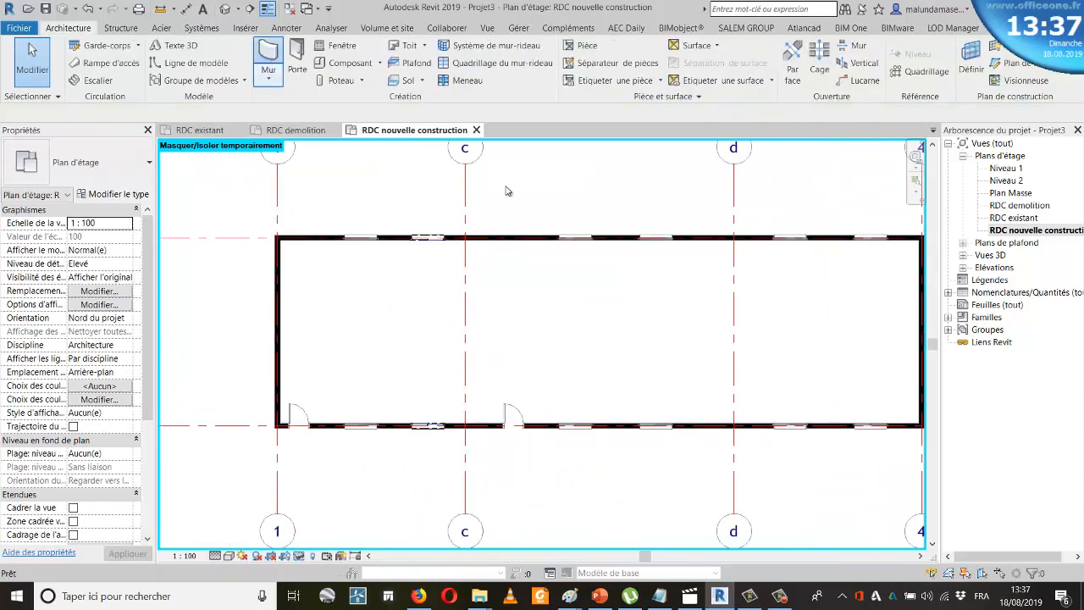
scroll(454, 435, up, 2)
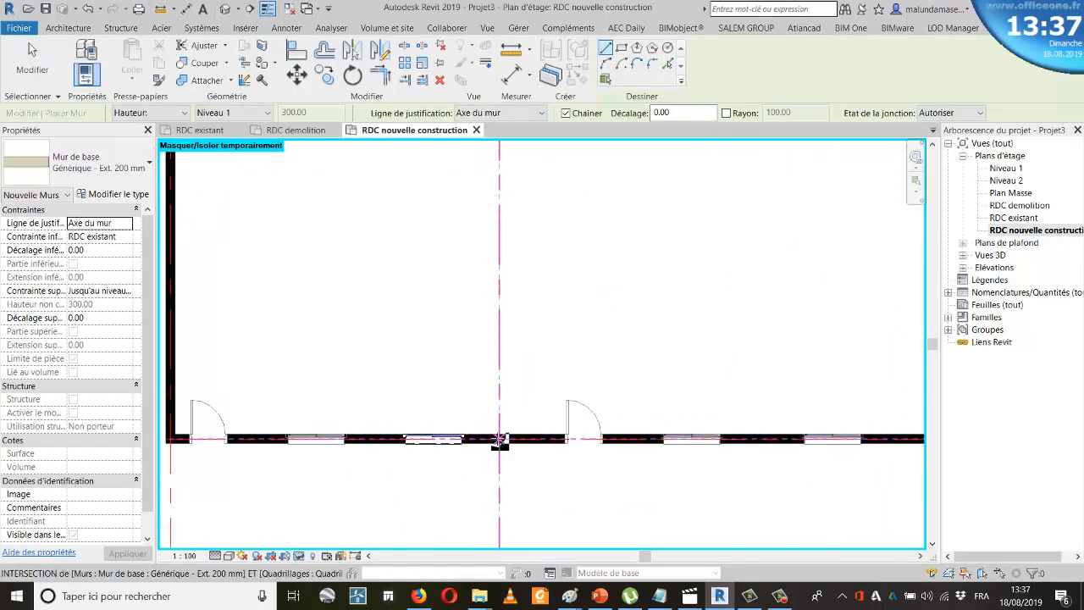
scroll(502, 441, up, 1)
scroll(499, 440, down, 1)
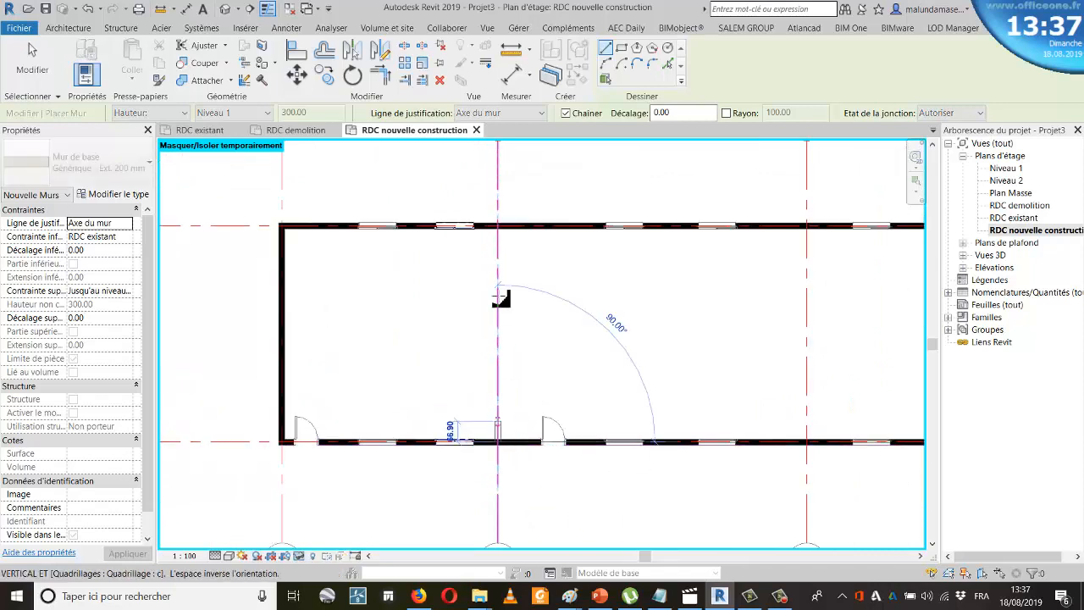
scroll(495, 280, down, 1)
click(490, 262)
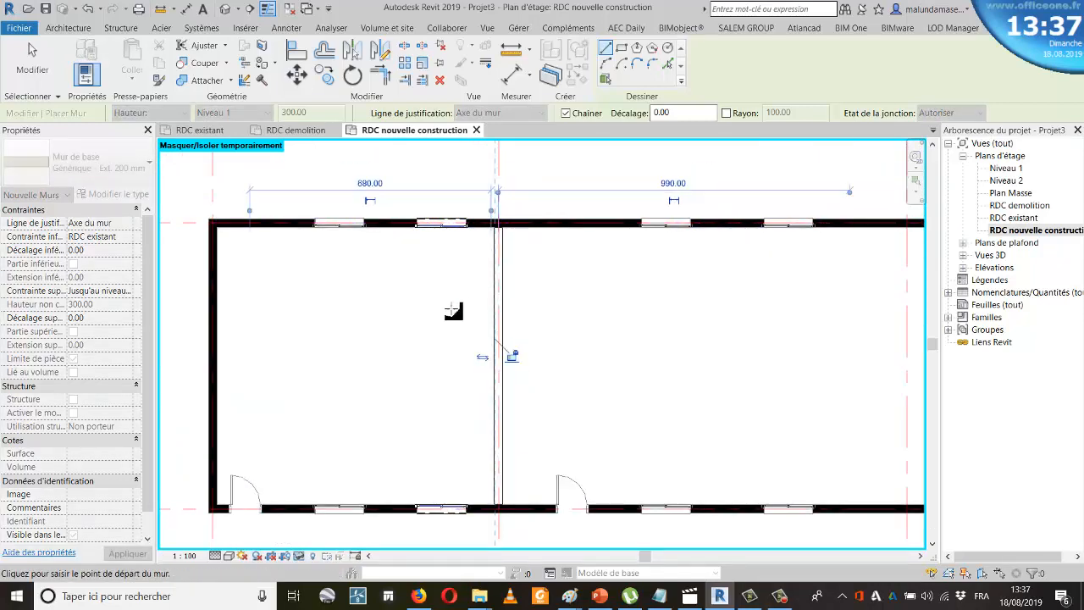
Draw a Générique - Ext. 200 mm wall along grid d from the grid b wall to the grid a wall
scroll(484, 320, down, 2)
scroll(652, 398, up, 2)
click(654, 400)
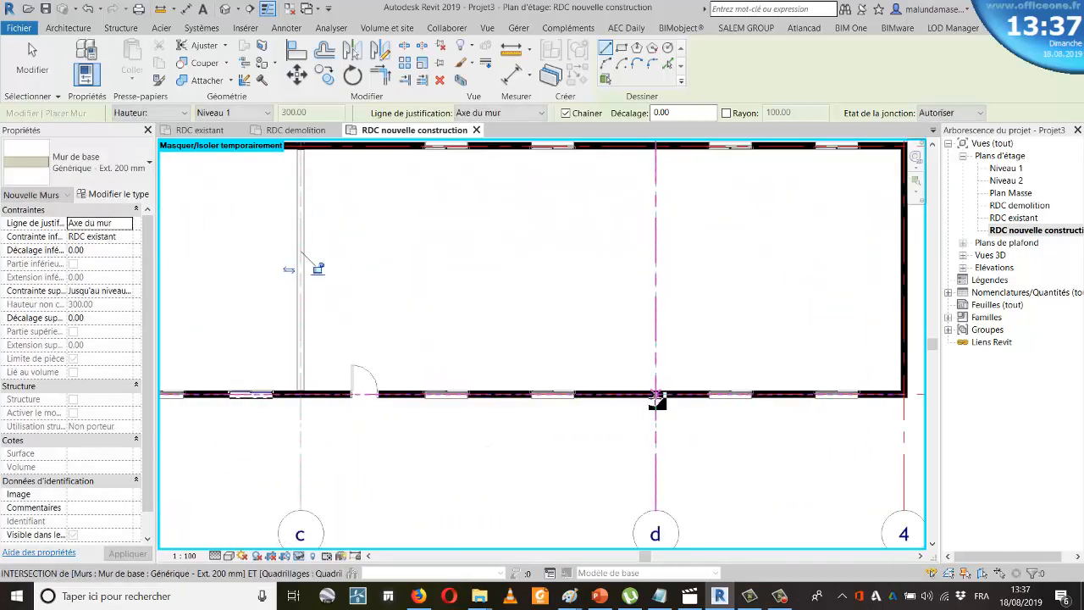
scroll(653, 270, down, 1)
click(661, 219)
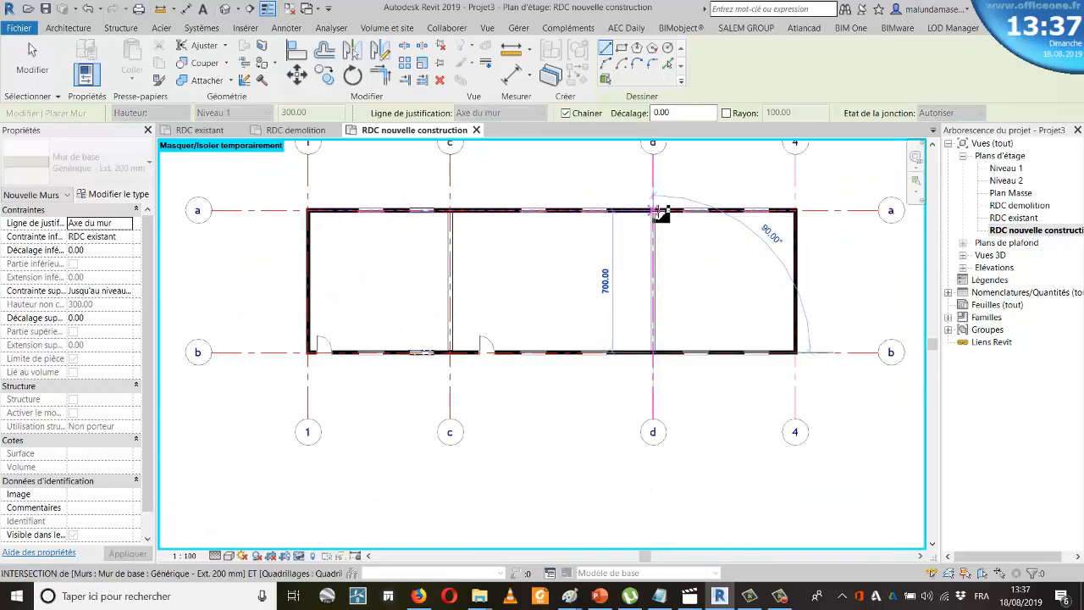
key(Escape)
scroll(686, 392, up, 2)
scroll(685, 392, down, 2)
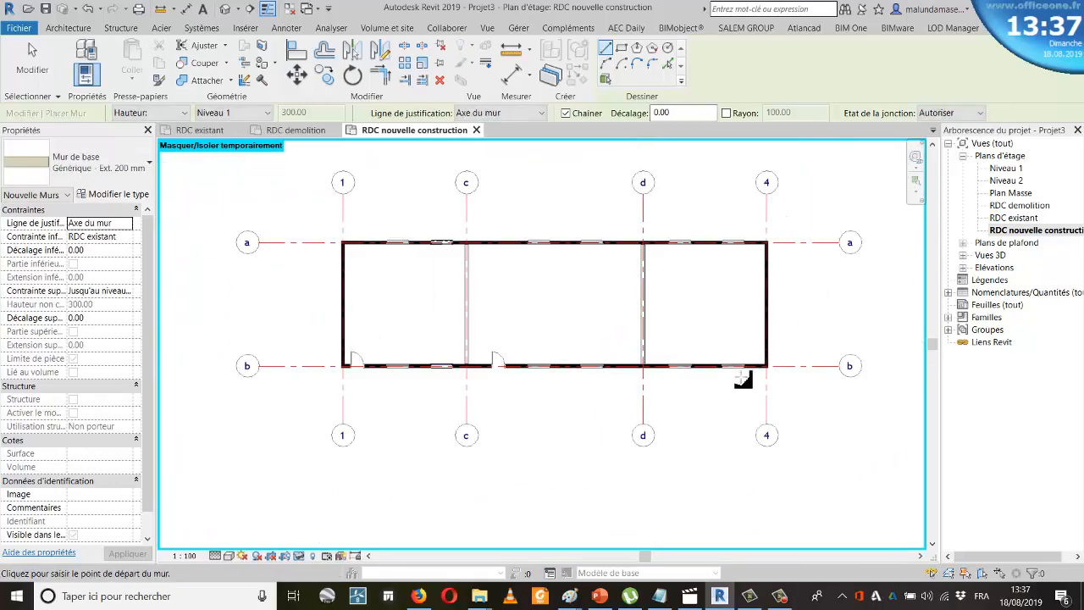
scroll(703, 402, up, 2)
key(Escape)
scroll(682, 368, up, 1)
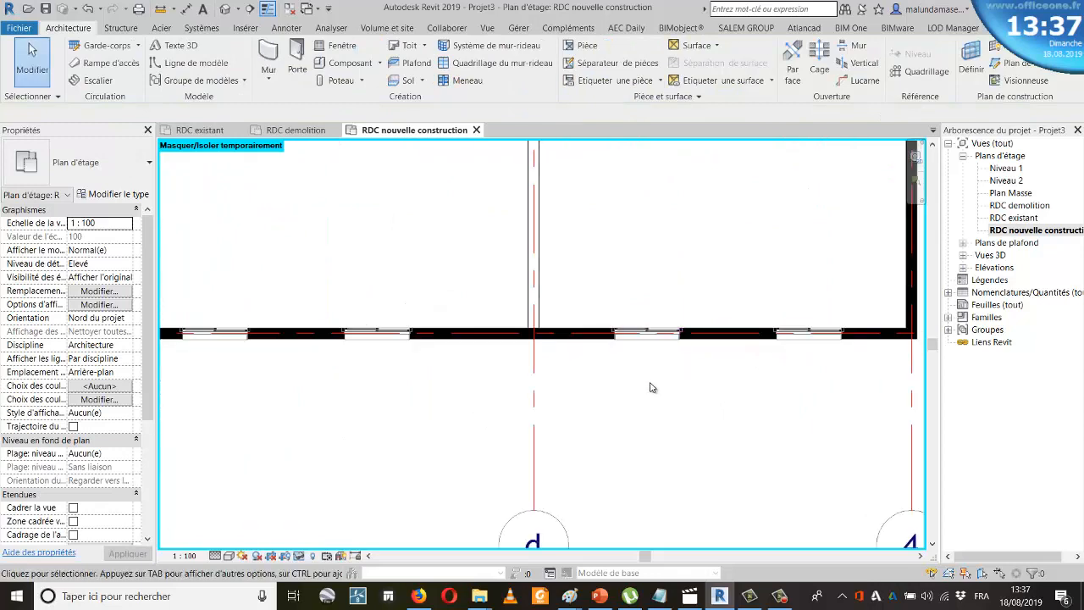
scroll(649, 387, down, 1)
scroll(652, 365, down, 1)
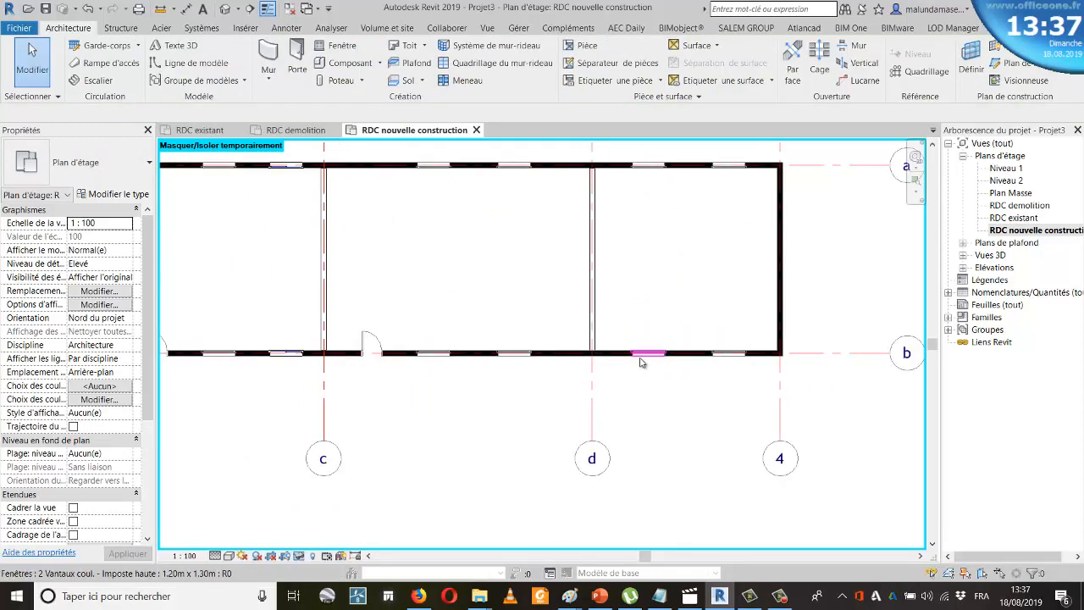
scroll(578, 393, down, 1)
scroll(619, 383, up, 1)
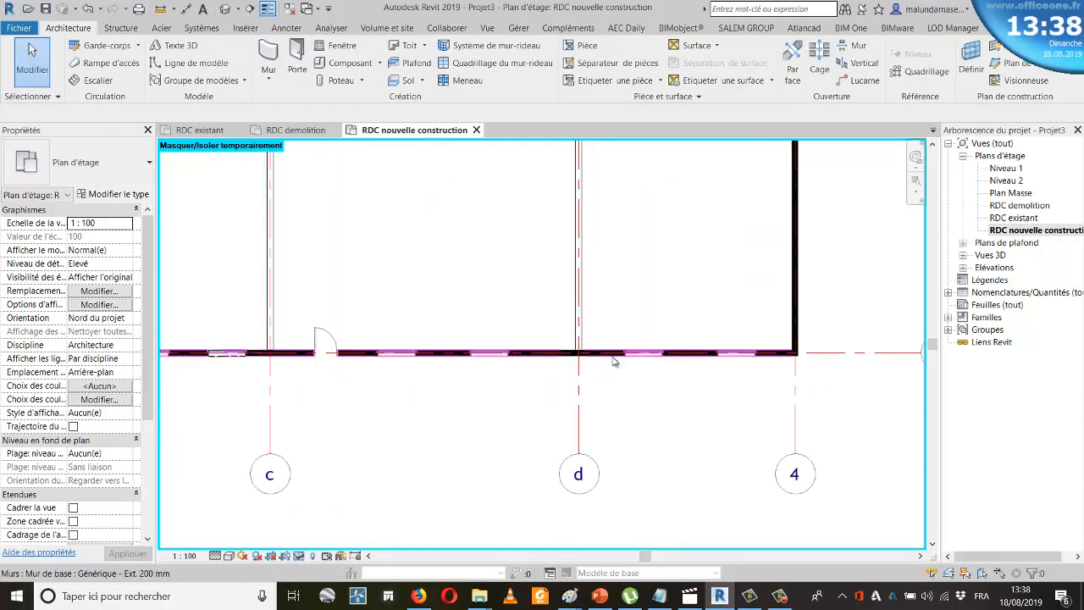
Place an Int. Simple PP (0.73m x 2.04m) door in the grid b wall between grid d and the neighbouring window toward grid 4
scroll(616, 367, down, 1)
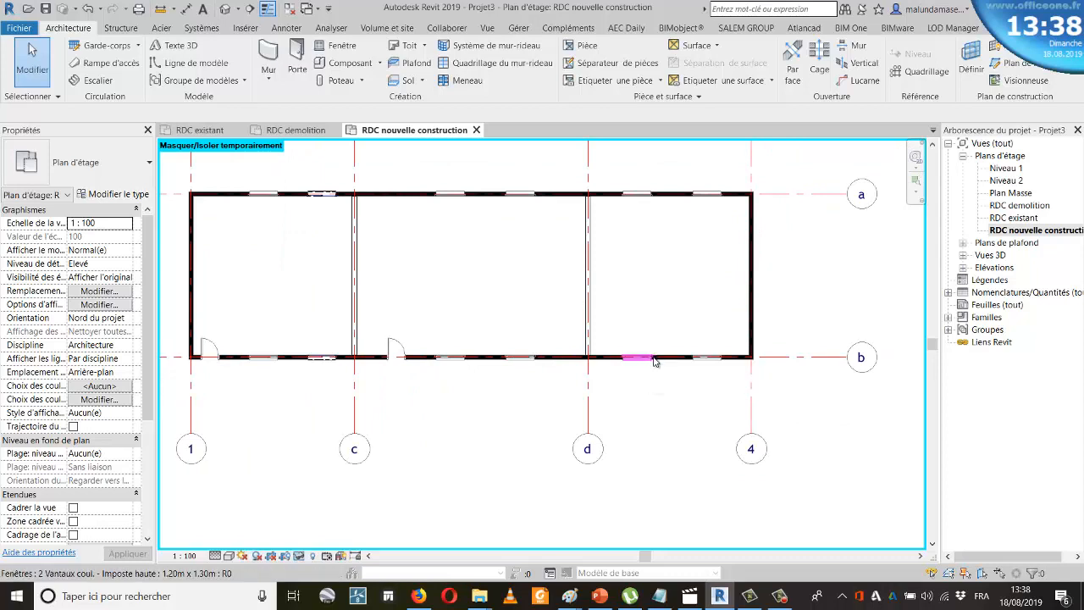
click(297, 59)
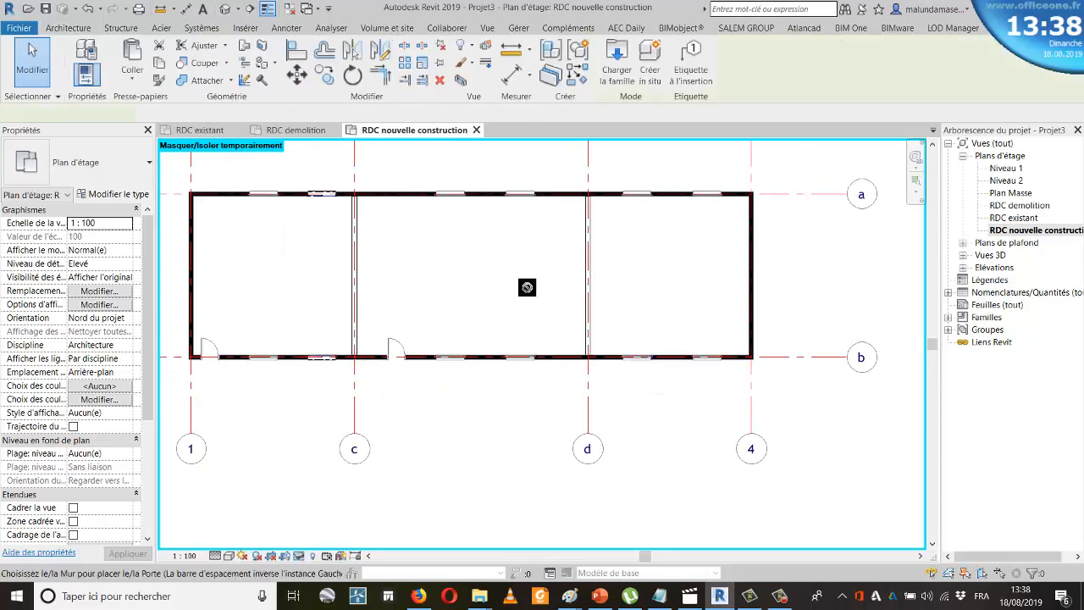
scroll(542, 305, up, 1)
scroll(641, 389, up, 2)
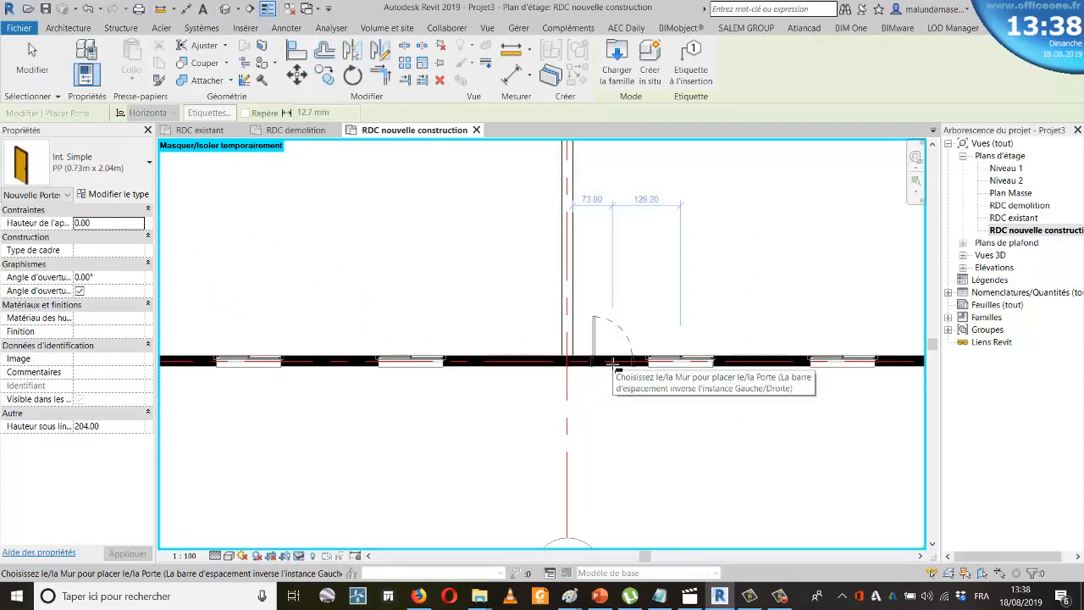
click(647, 417)
key(Escape)
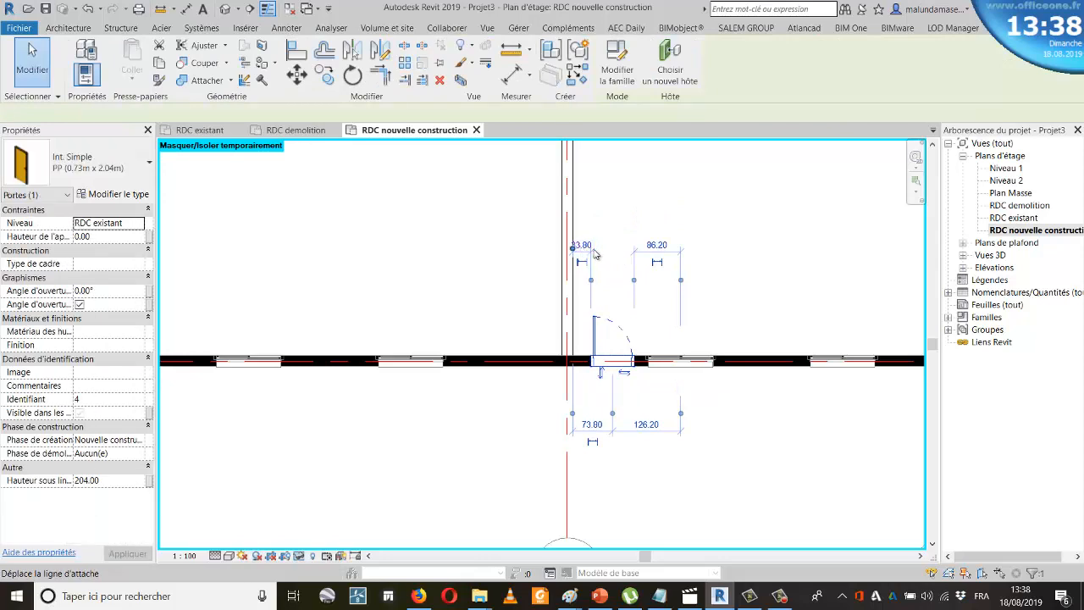
Try to set the new door's clearance from the grid d wall to 0 and undo it
click(581, 246)
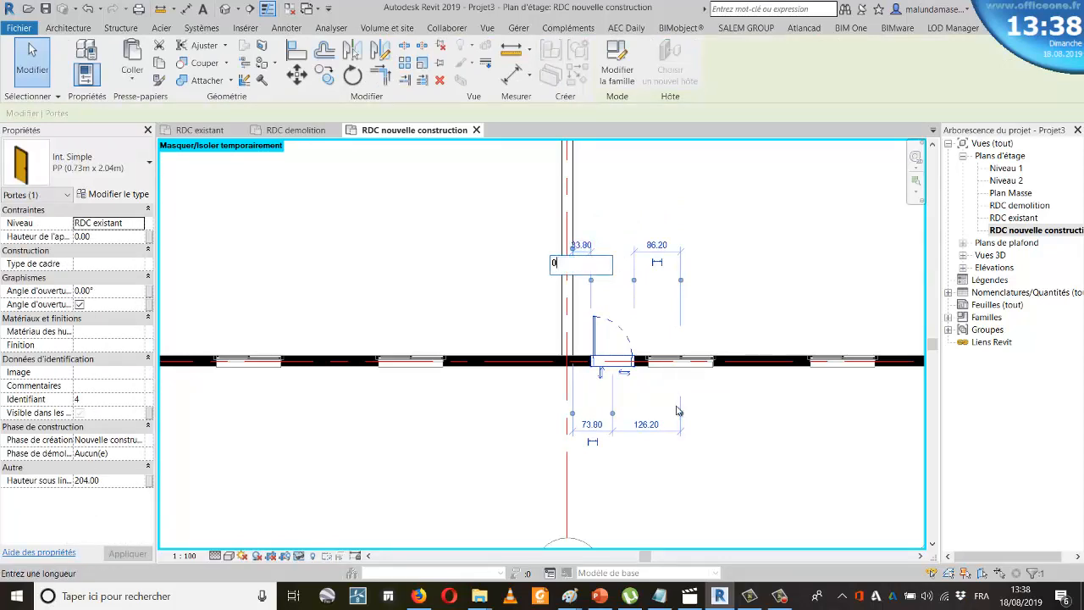
text(0)
key(Return)
scroll(597, 301, up, 1)
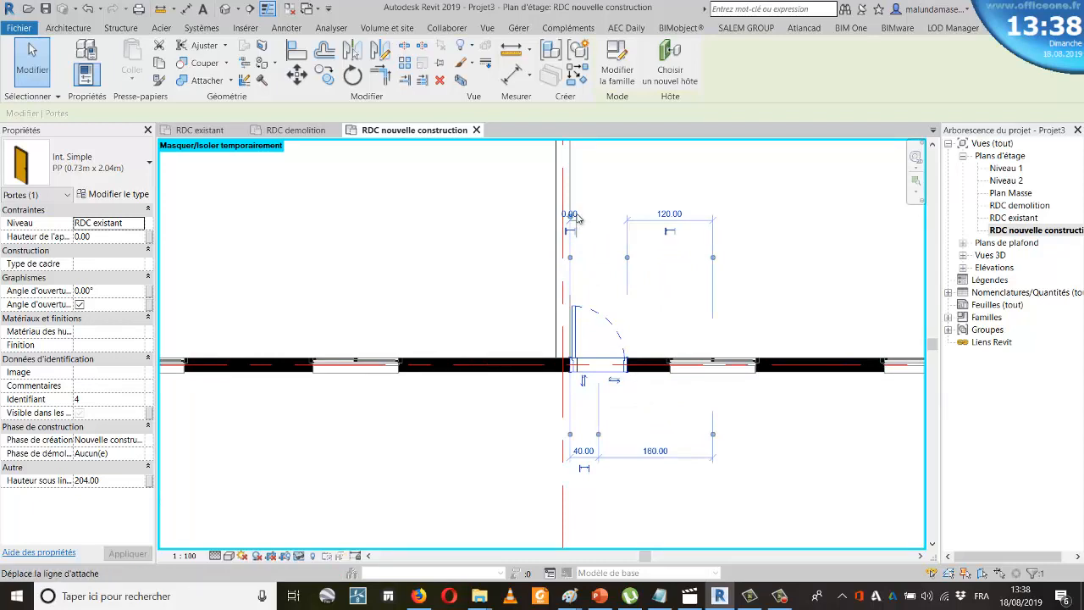
key(Escape)
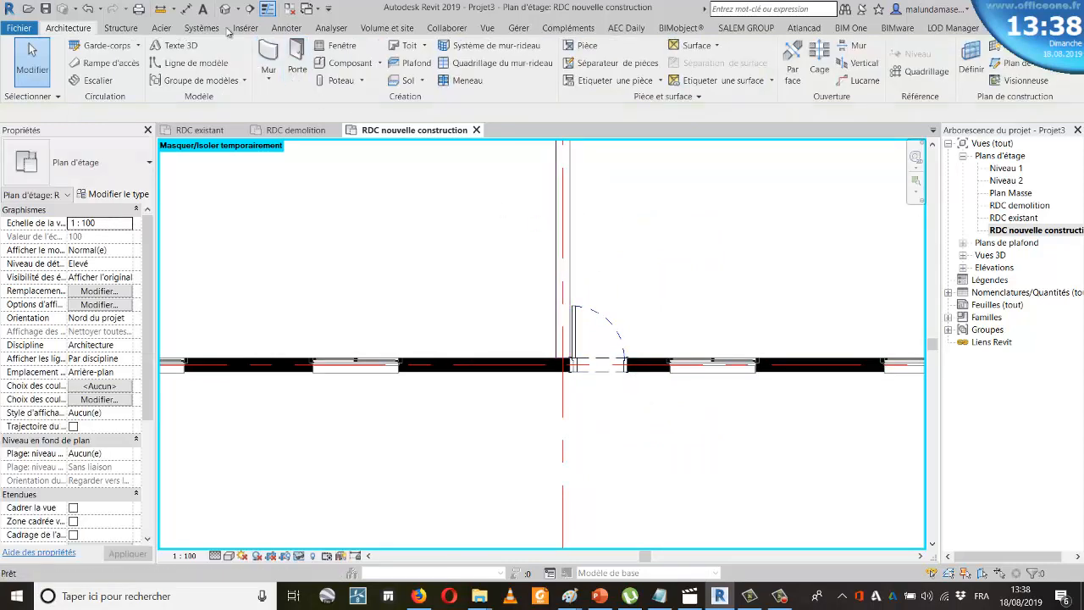
click(88, 8)
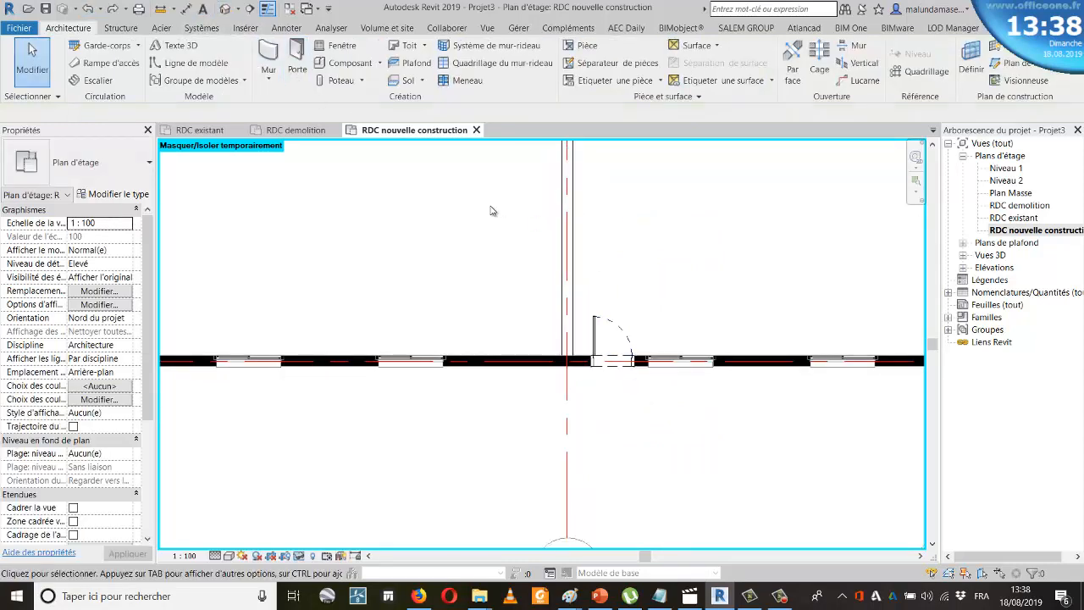
Set the new door's distance to 30 from the face of the grid d wall that faces grid c
click(609, 319)
scroll(584, 243, up, 2)
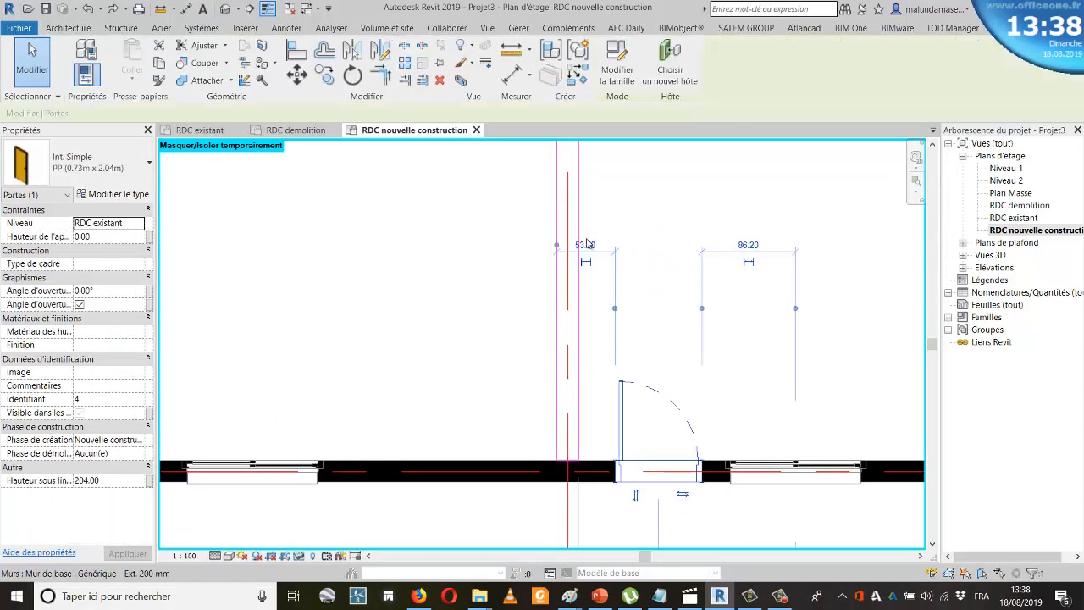
click(590, 245)
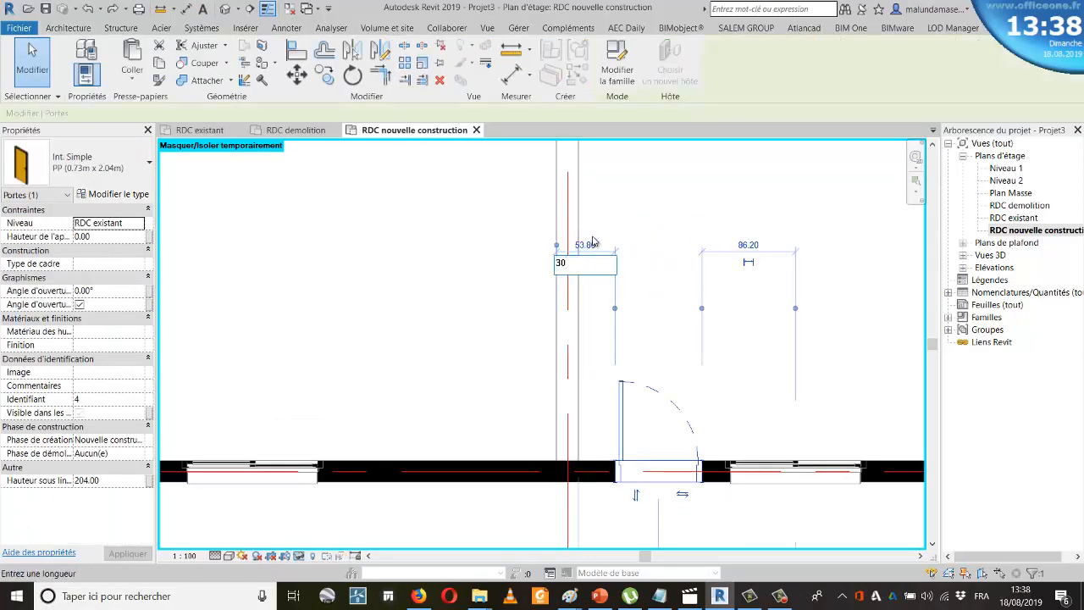
key(Return)
scroll(631, 440, down, 3)
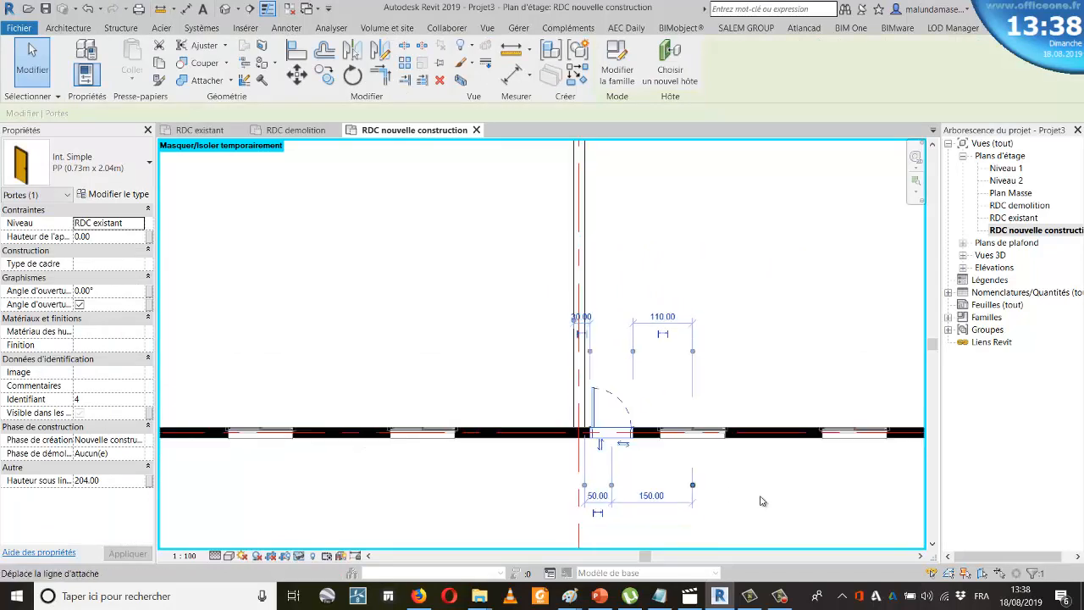
key(Escape)
Place a 2 Vantaux coul. Imposte haute 1.20m x 1.30m window in the grid a wall, centred about 166 from the grid c wall toward grid d
scroll(645, 431, down, 3)
scroll(684, 423, up, 2)
scroll(645, 448, down, 2)
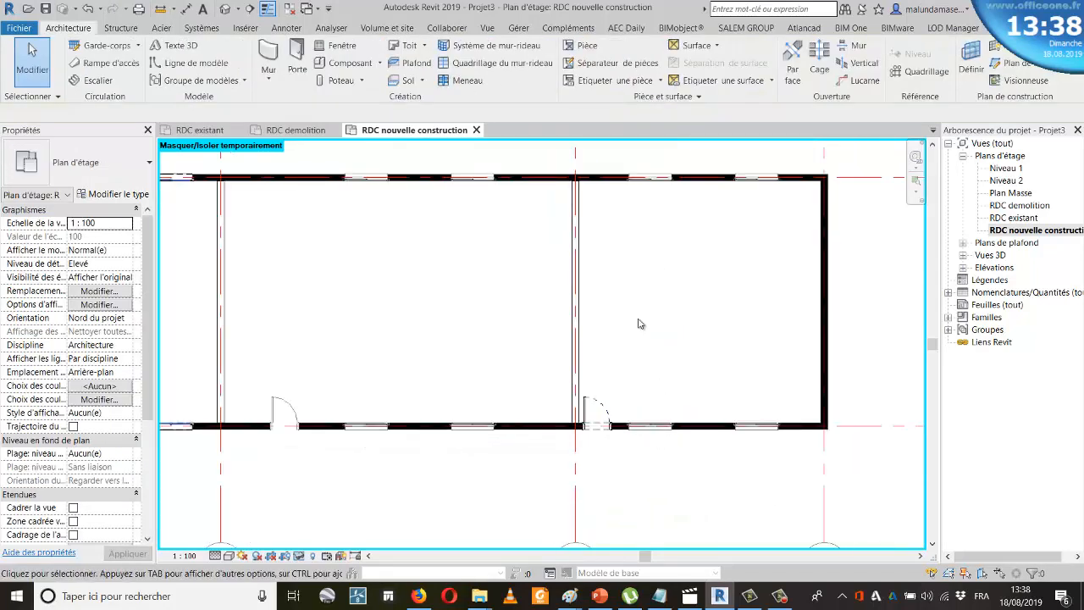
scroll(664, 367, down, 2)
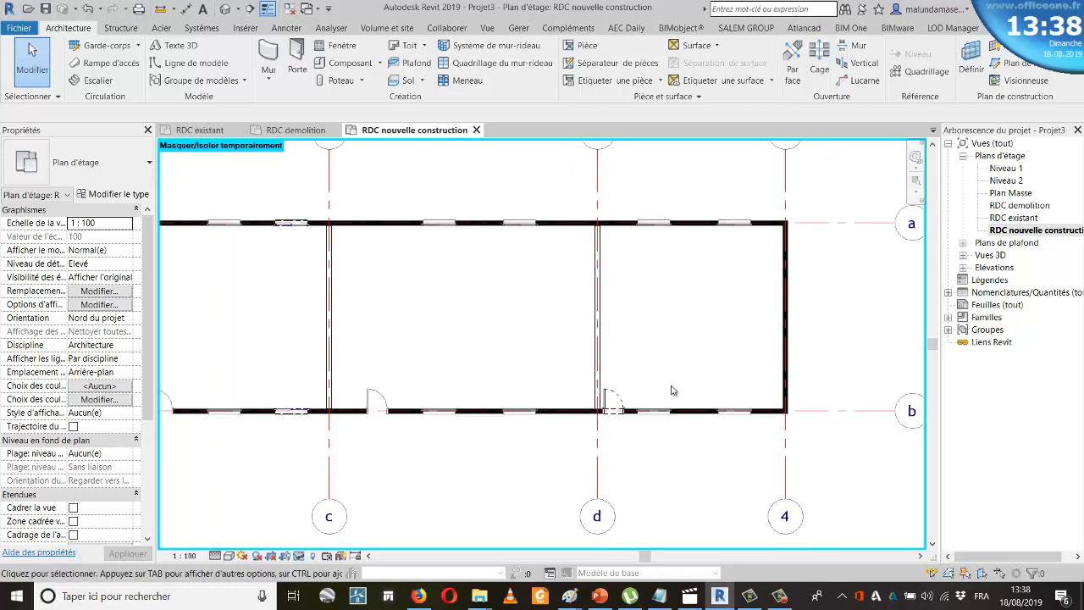
scroll(718, 360, down, 2)
scroll(567, 341, up, 2)
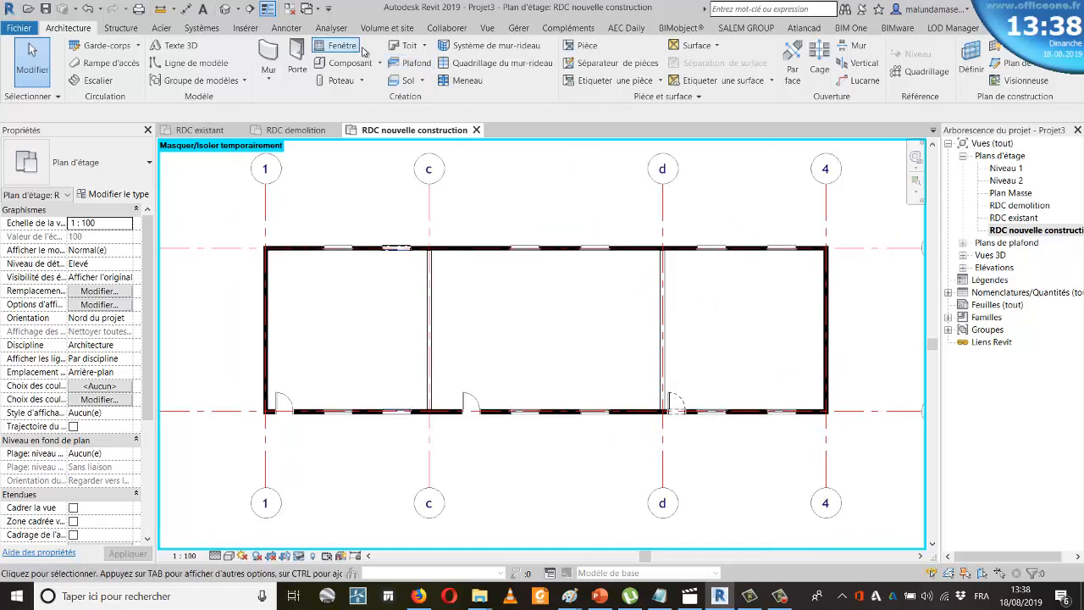
click(335, 48)
scroll(466, 244, up, 5)
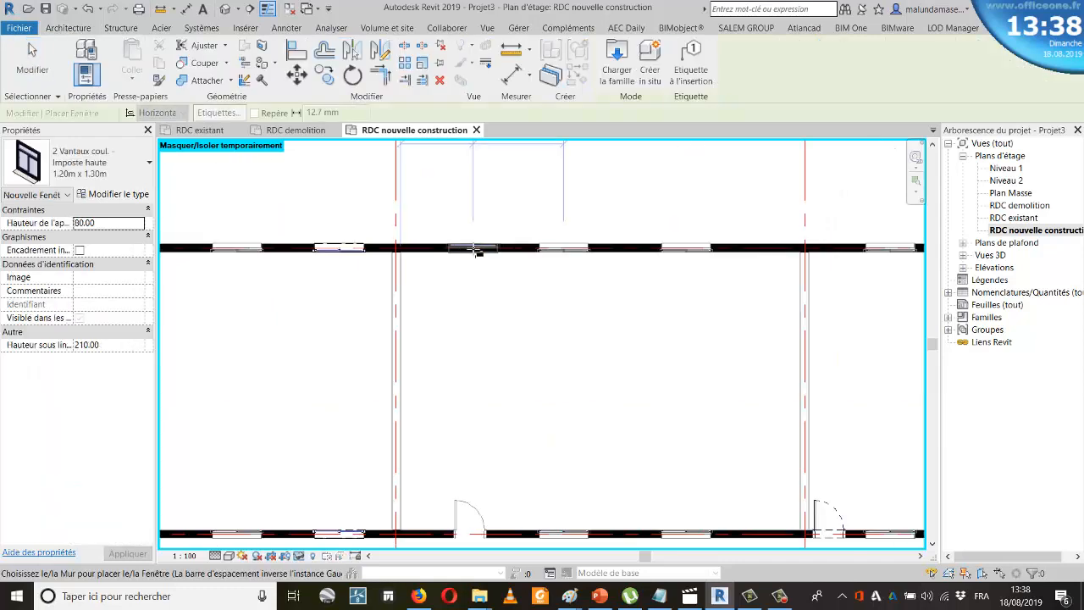
scroll(480, 240, down, 2)
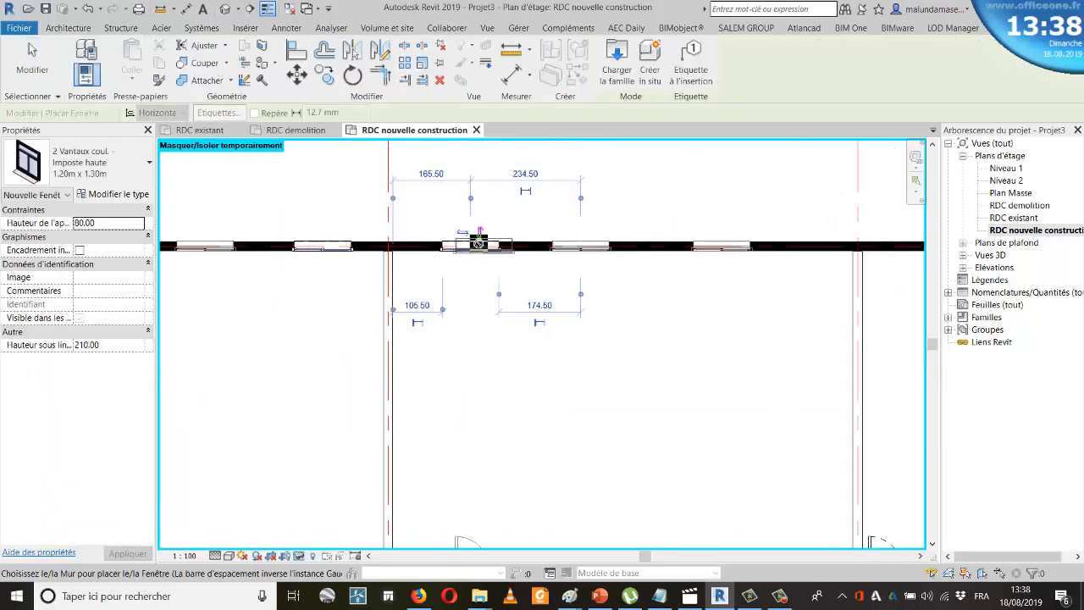
scroll(508, 310, down, 4)
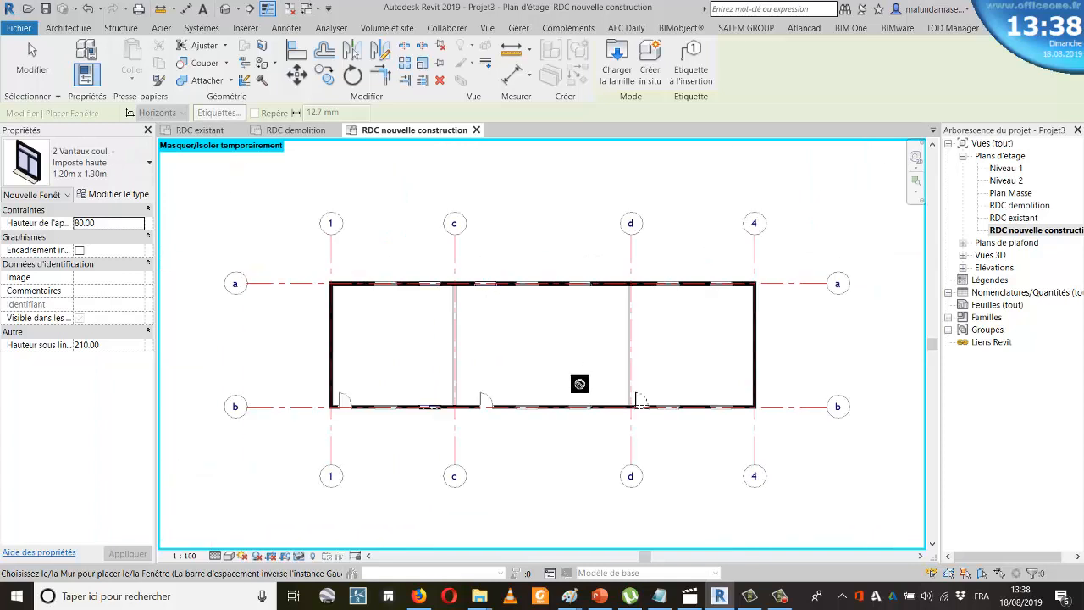
key(Escape)
key(Escape)
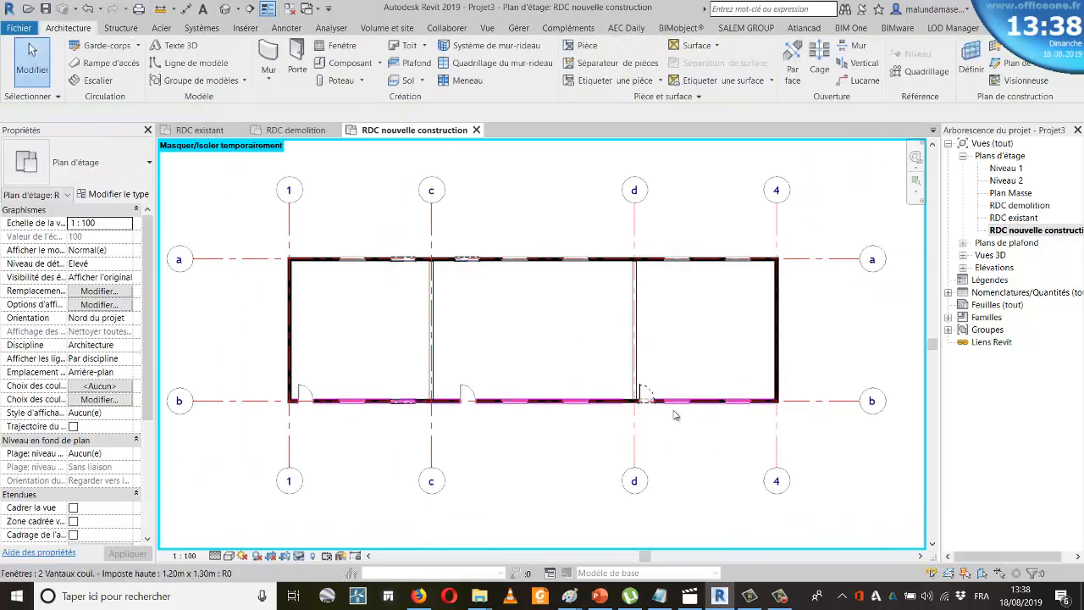
Place rooms in the three bays between grids 1 and c, c and d, and d and 4
scroll(671, 415, up, 3)
scroll(669, 419, down, 3)
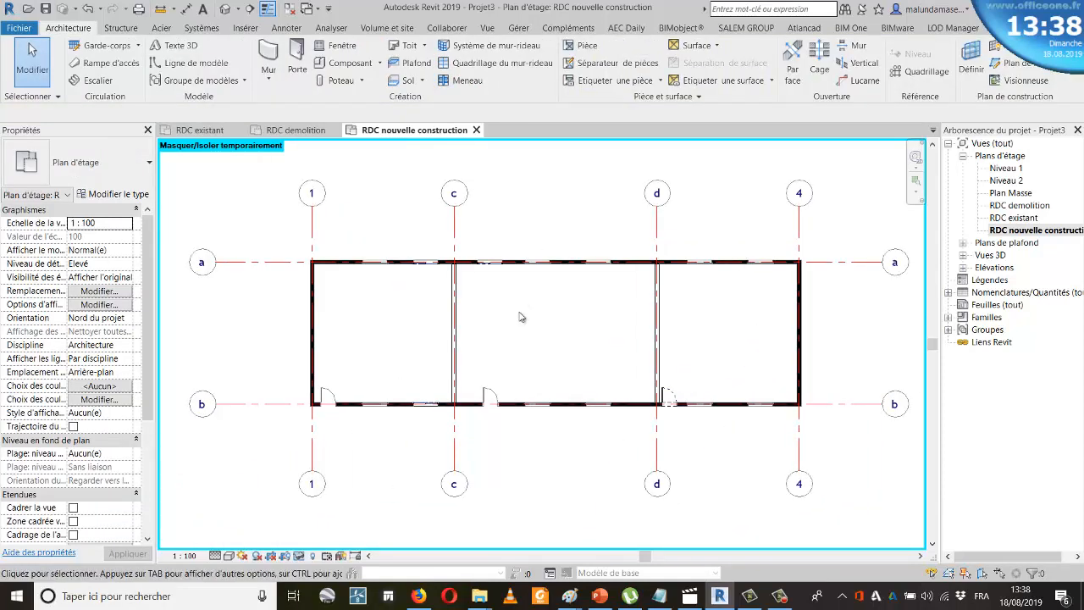
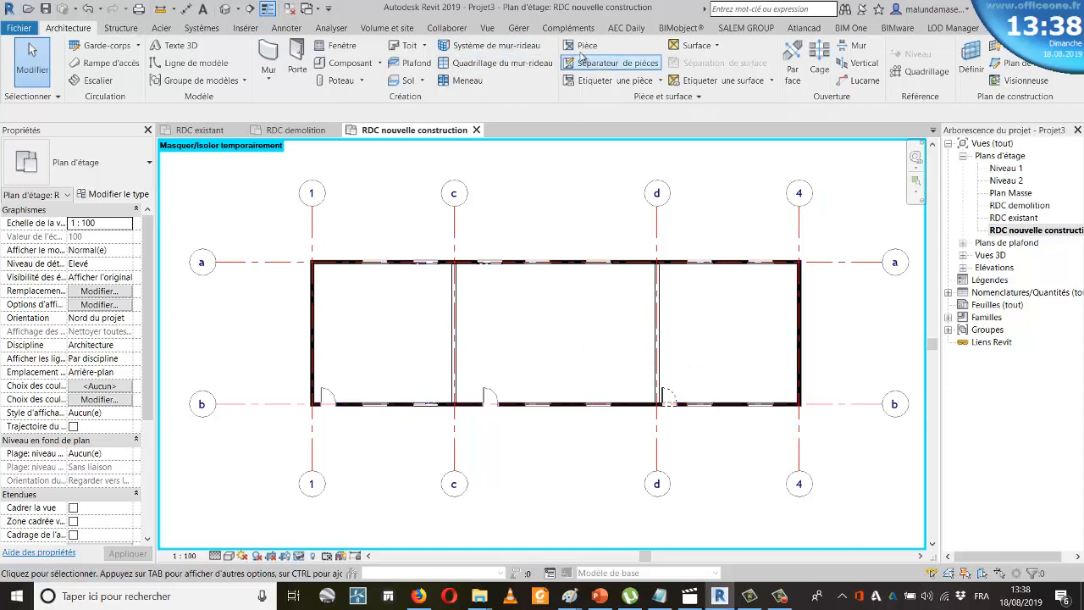
click(591, 51)
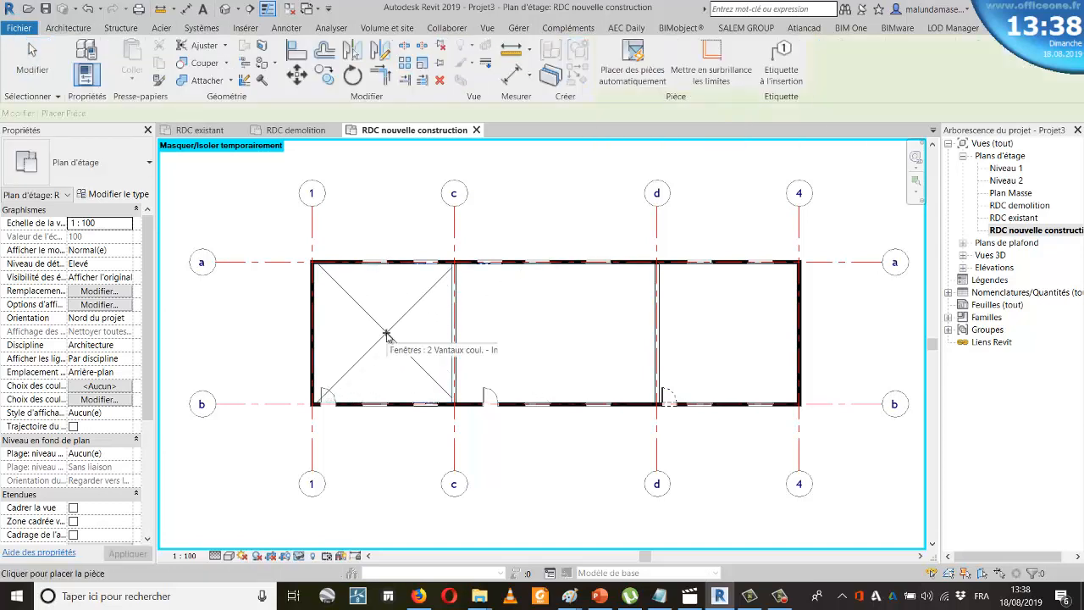
click(584, 334)
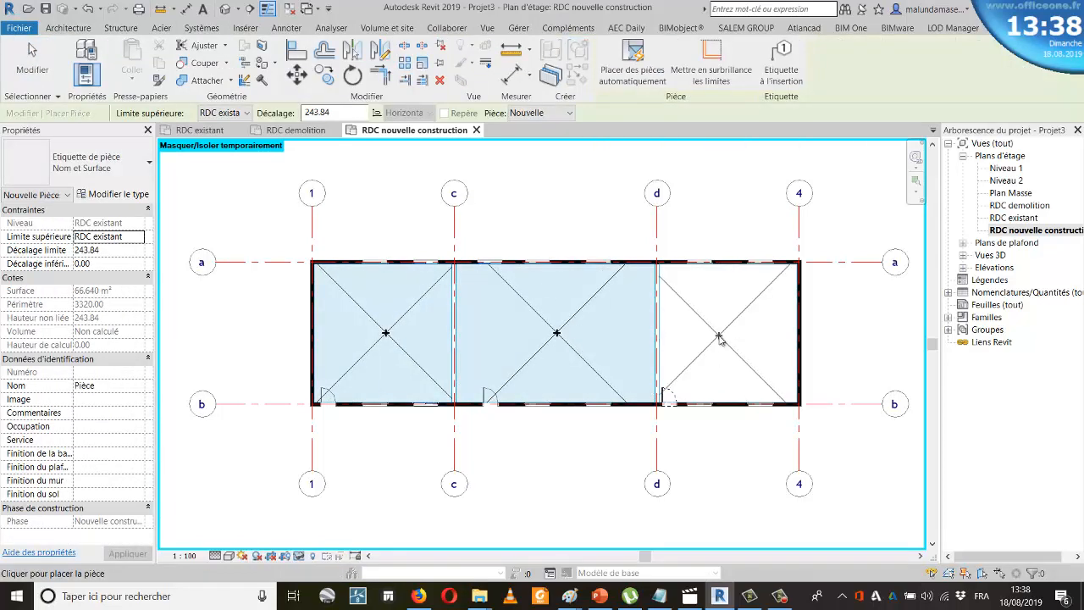
click(741, 337)
key(Escape)
key(Escape)
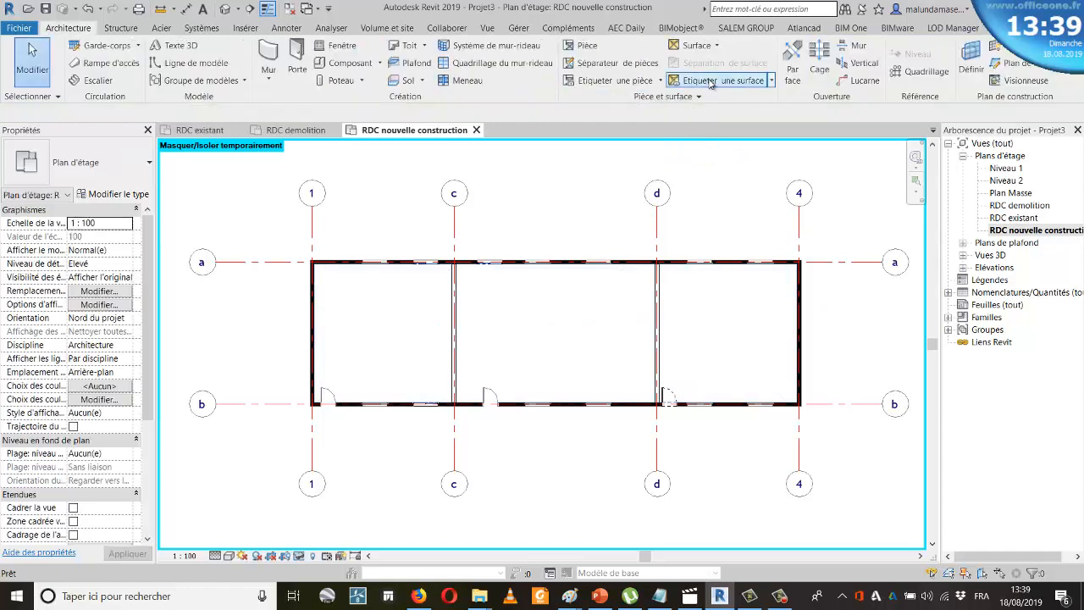
Tag the three new rooms with the Nom et Surface room tag
click(603, 84)
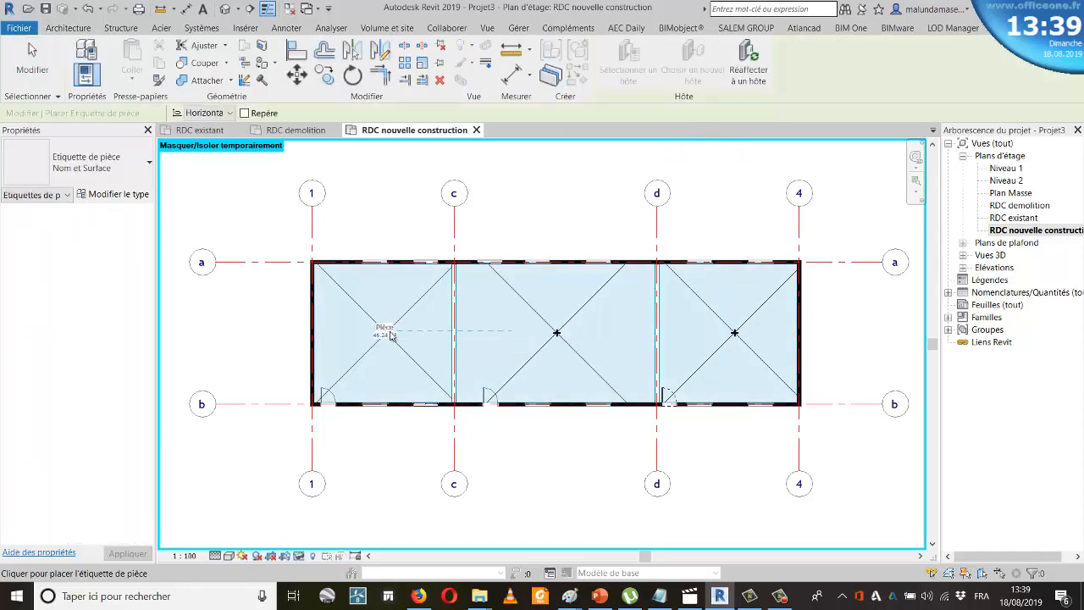
click(385, 334)
key(Escape)
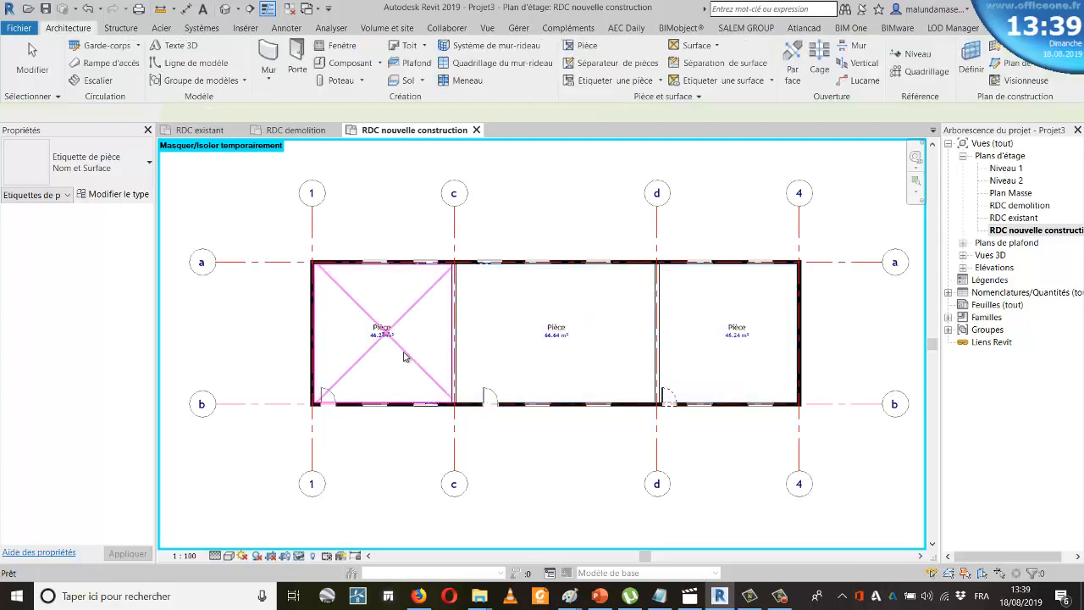
Rename the room between grids 1 and c as salle-1-1
scroll(389, 339, up, 4)
double_click(374, 303)
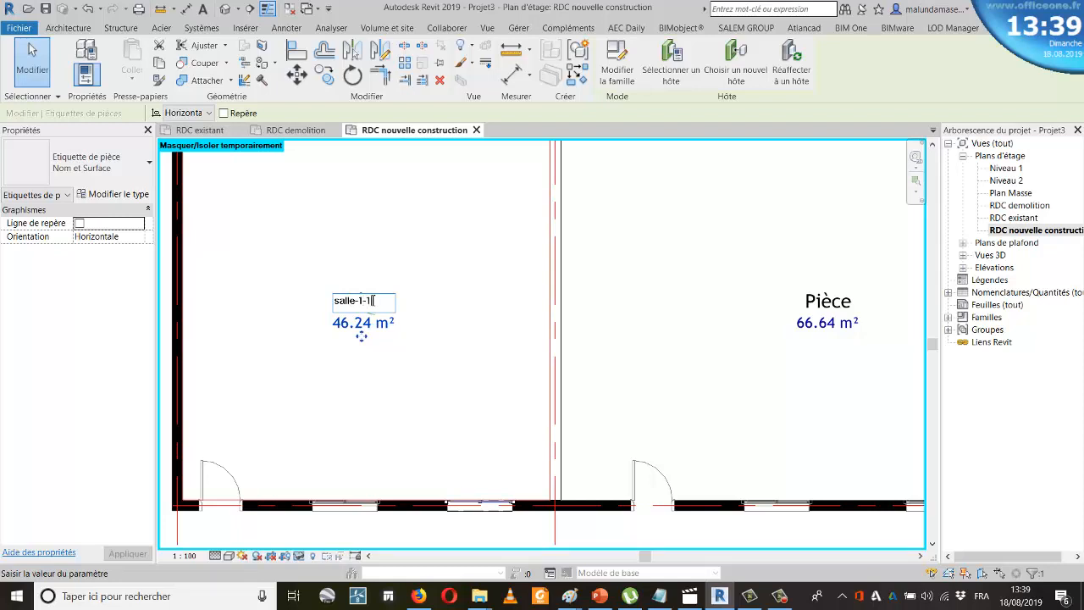
click(416, 242)
scroll(416, 242, down, 3)
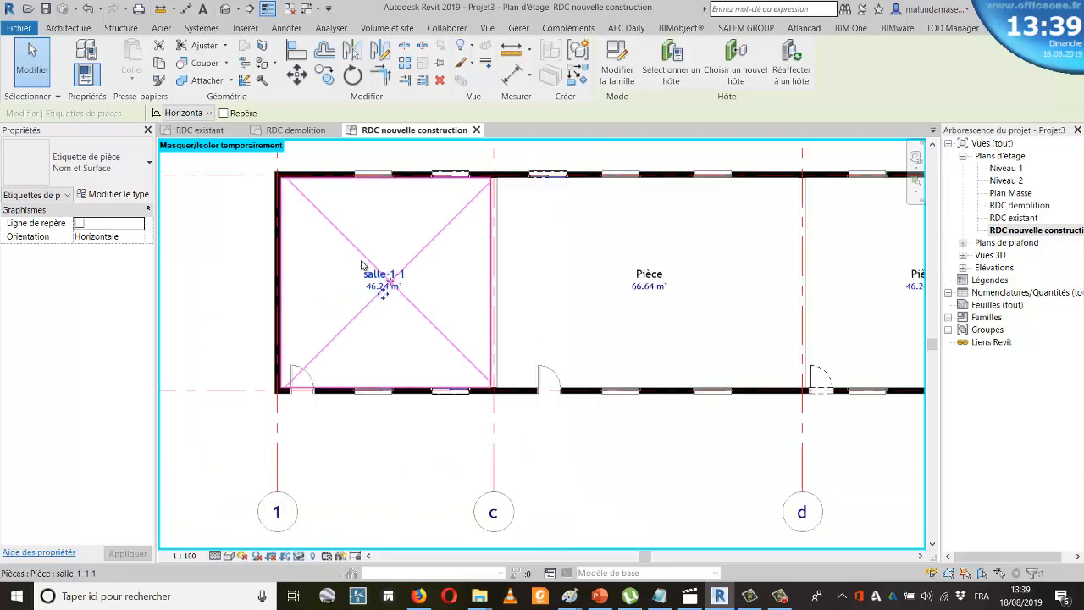
Rename the room between grids c and d as salle de reunion
scroll(567, 269, up, 2)
click(611, 283)
click(615, 282)
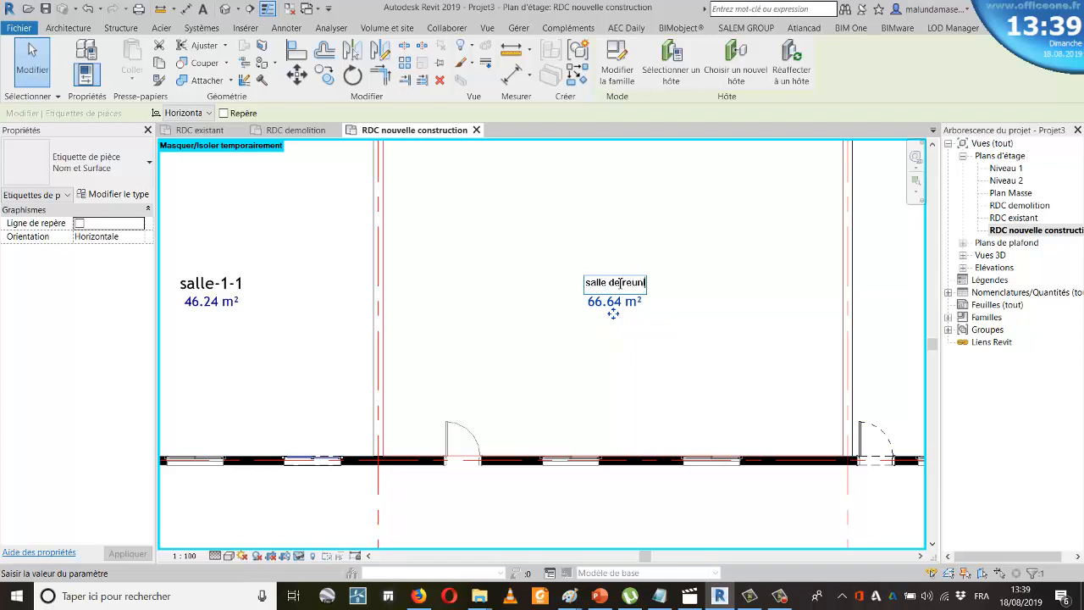
click(648, 237)
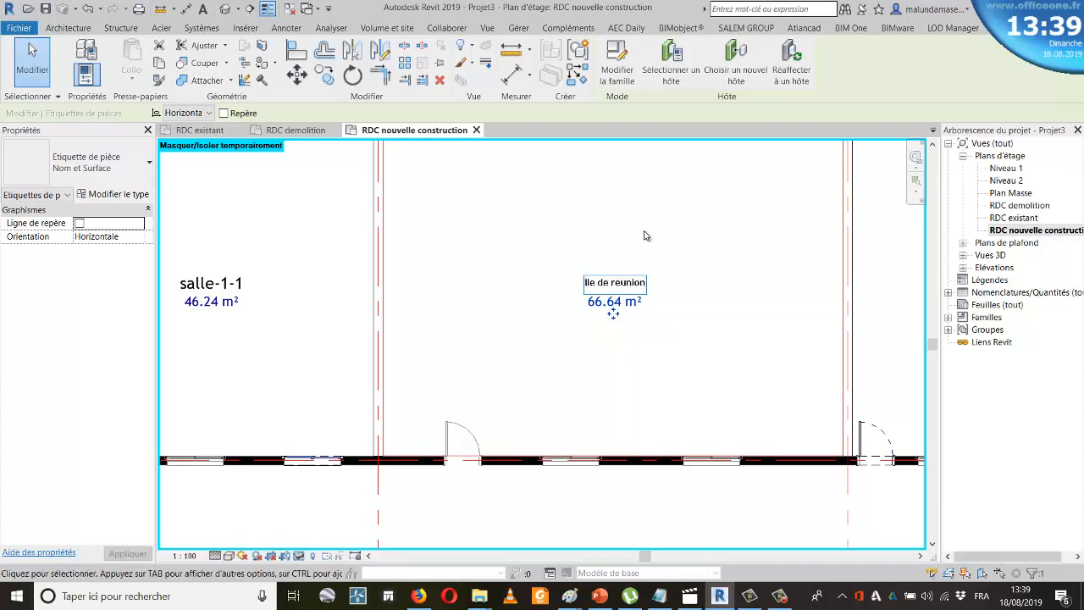
Rename the room between grids d and 4 as salle-2-2
scroll(469, 346, down, 4)
scroll(777, 326, up, 4)
scroll(718, 337, up, 2)
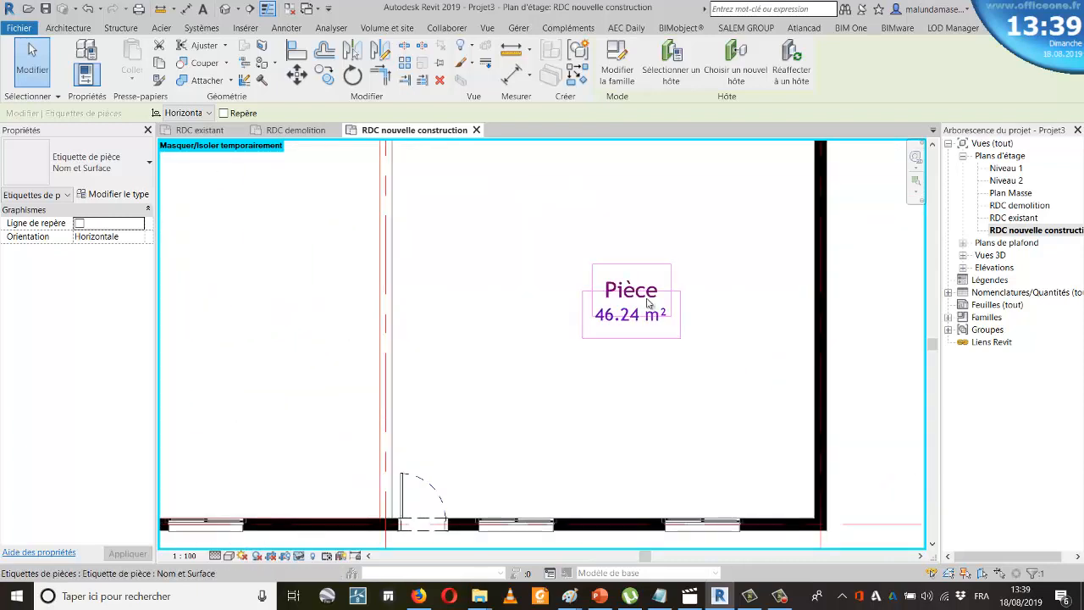
double_click(645, 291)
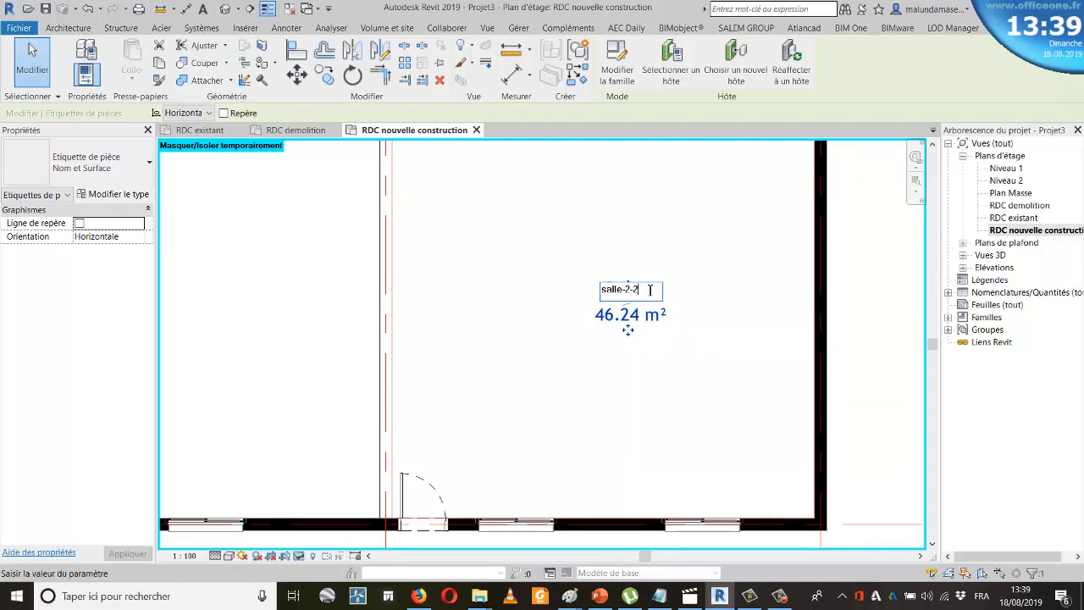
click(880, 227)
scroll(791, 346, down, 5)
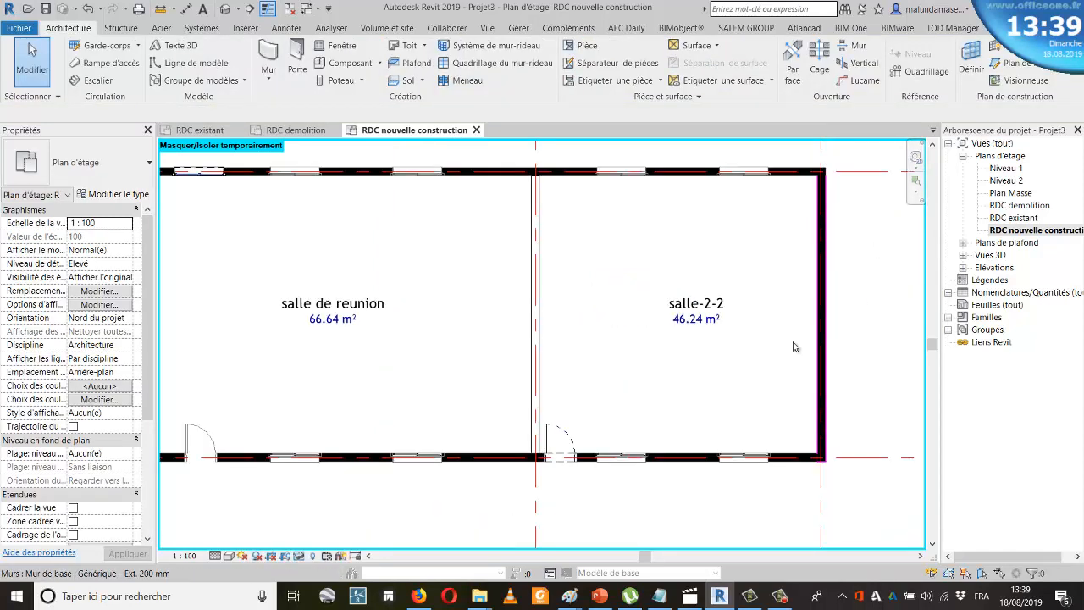
Open the RDC existant floor plan
scroll(594, 355, up, 4)
scroll(491, 413, down, 2)
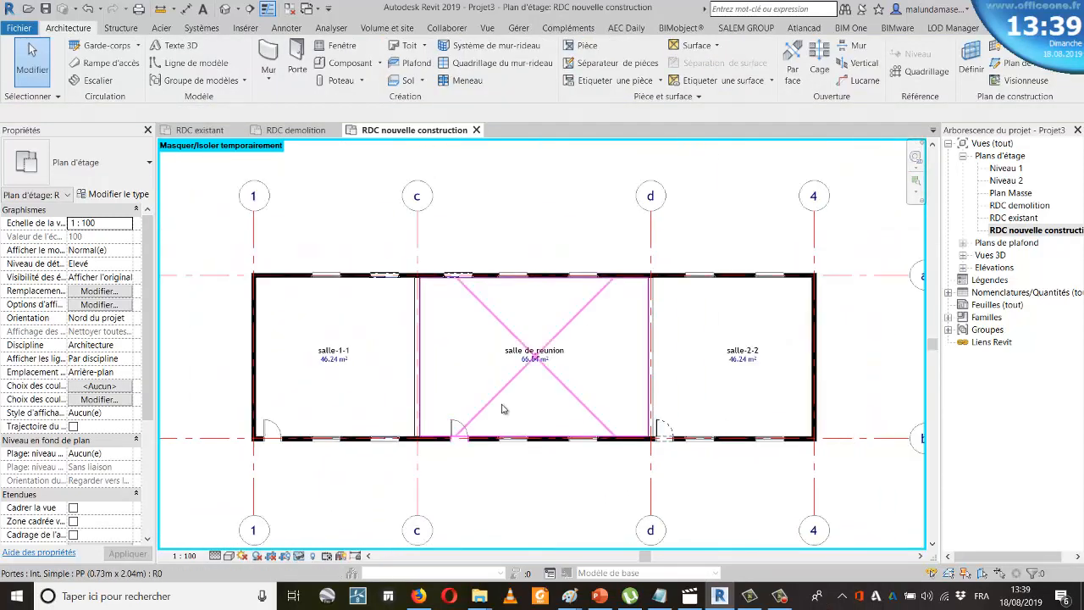
scroll(337, 463, down, 1)
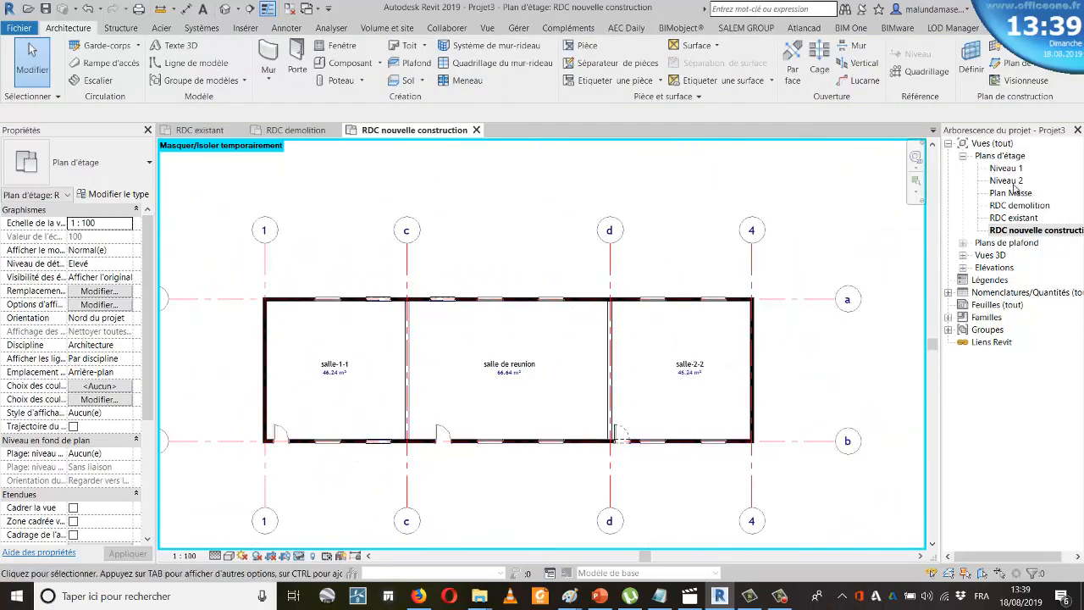
double_click(1021, 219)
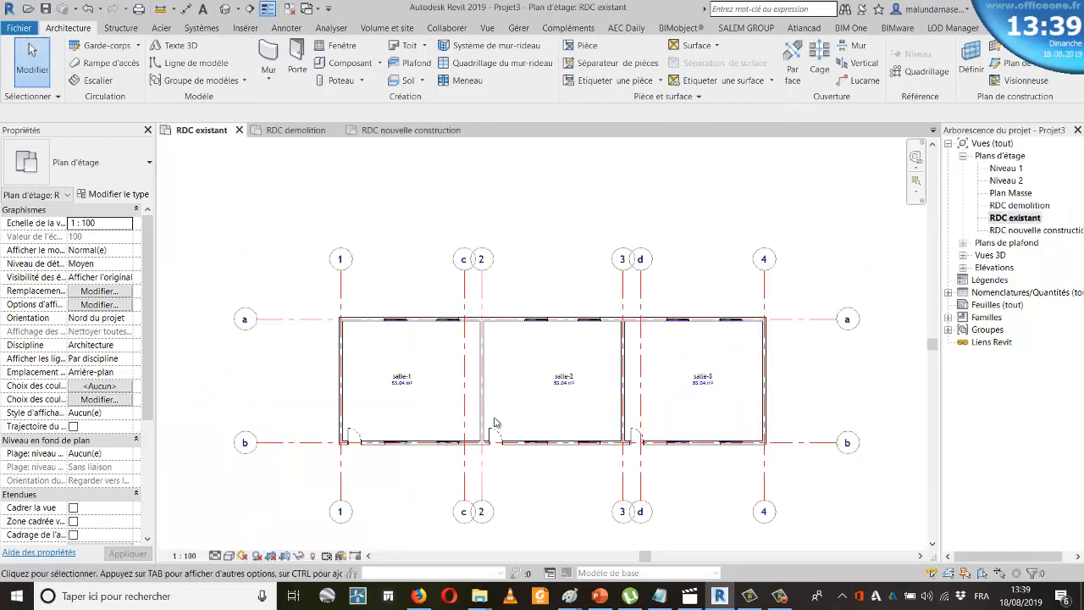
Temporarily hide grids c and d in the RDC existant floor plan
scroll(477, 393, up, 2)
click(454, 377)
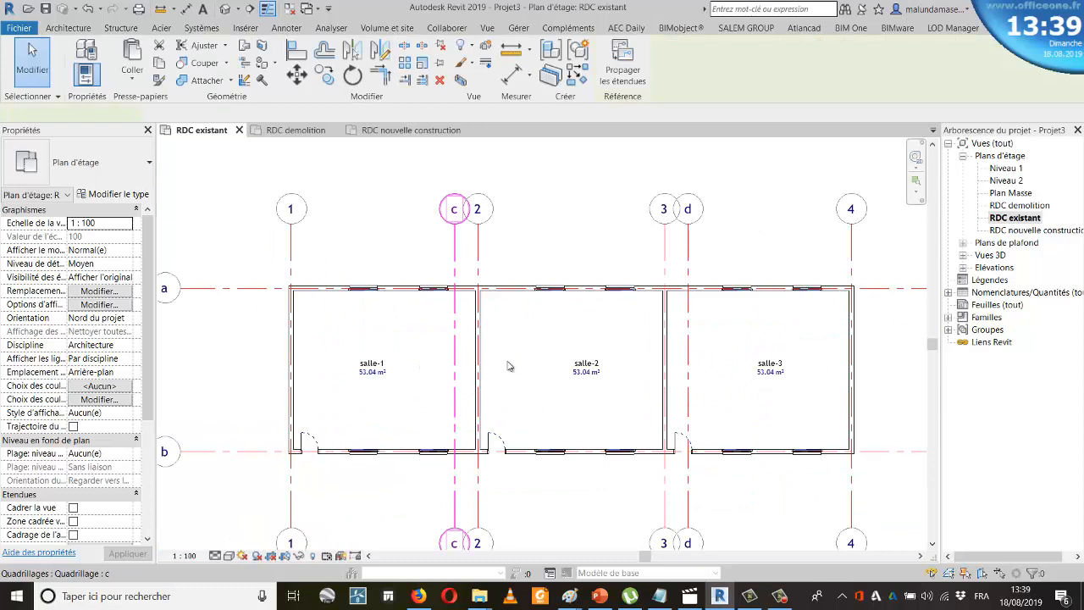
ctrl+click(692, 342)
scroll(581, 278, down, 2)
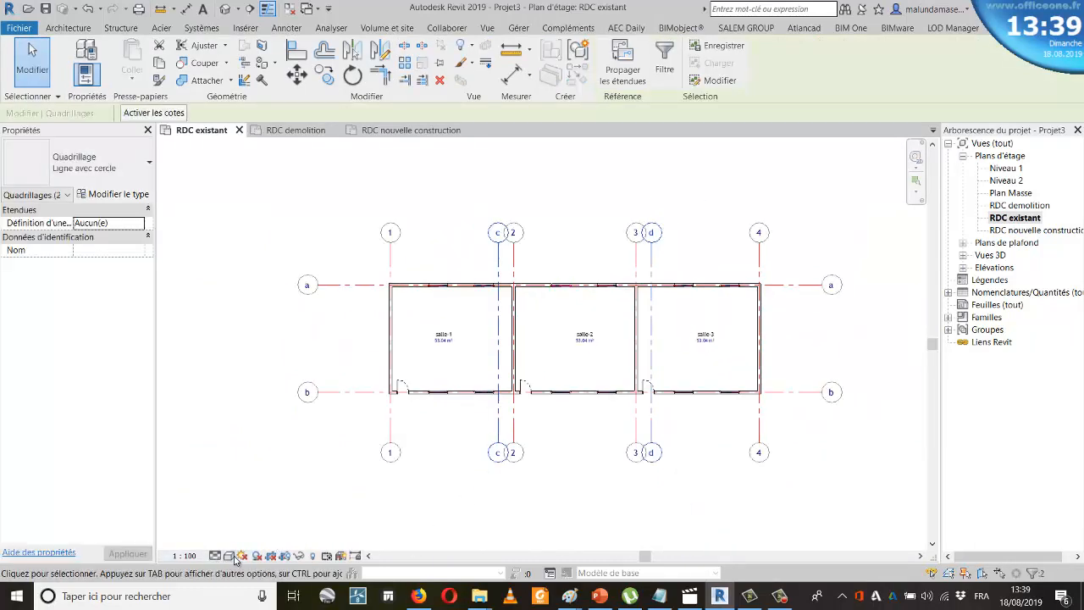
click(302, 559)
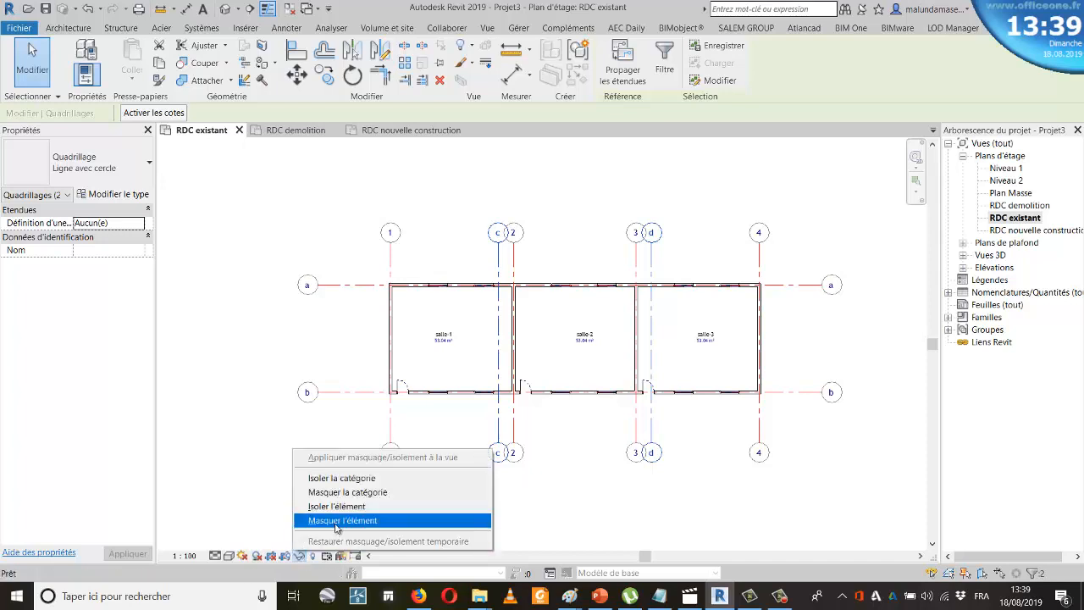
click(337, 525)
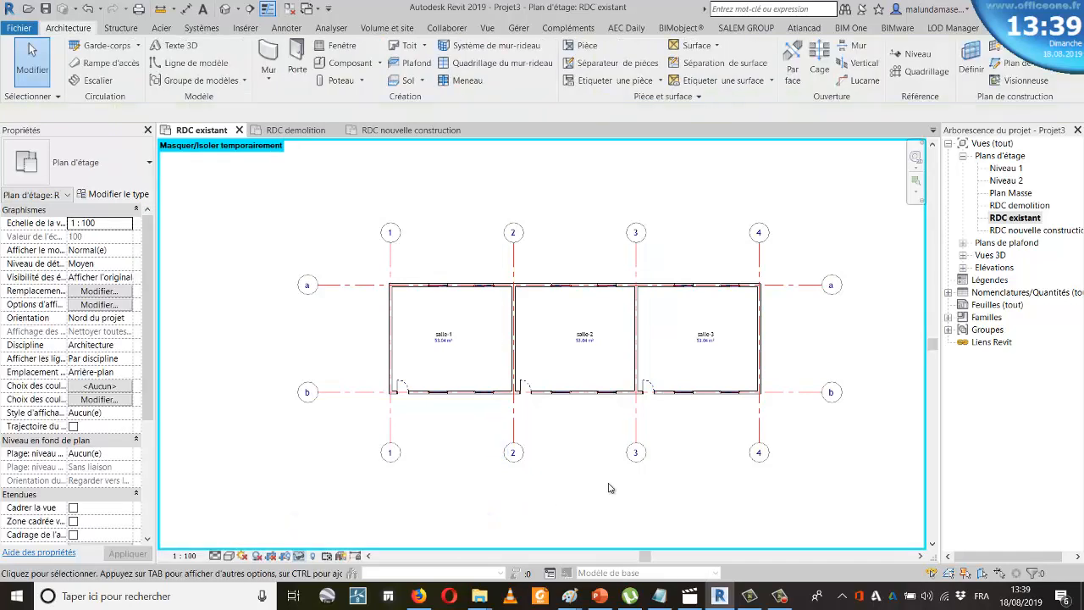
Open the RDC demolition floor plan
double_click(1030, 206)
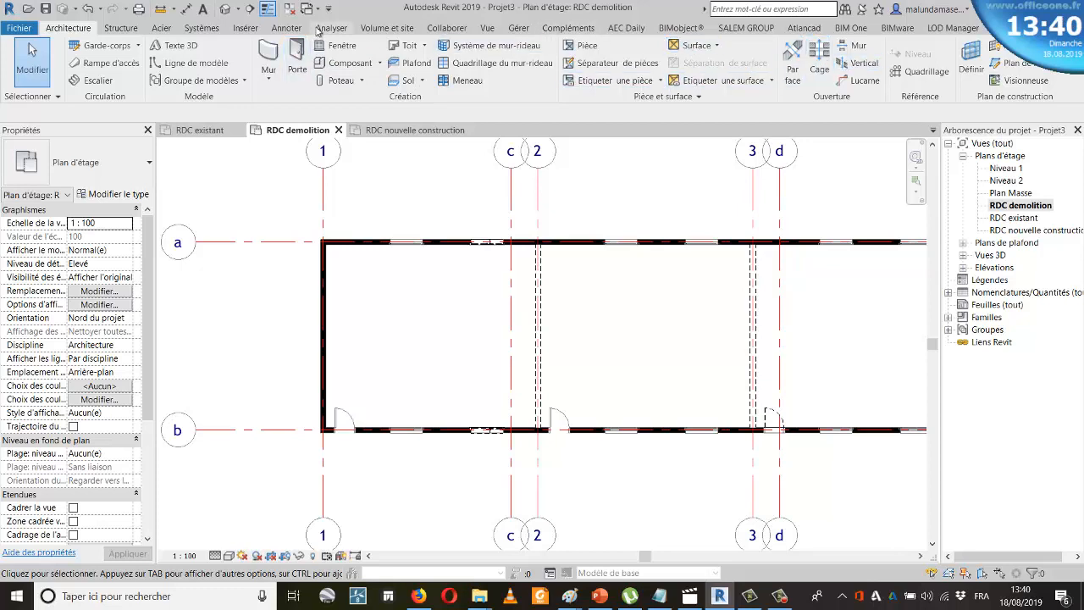
scroll(796, 98, down, 5)
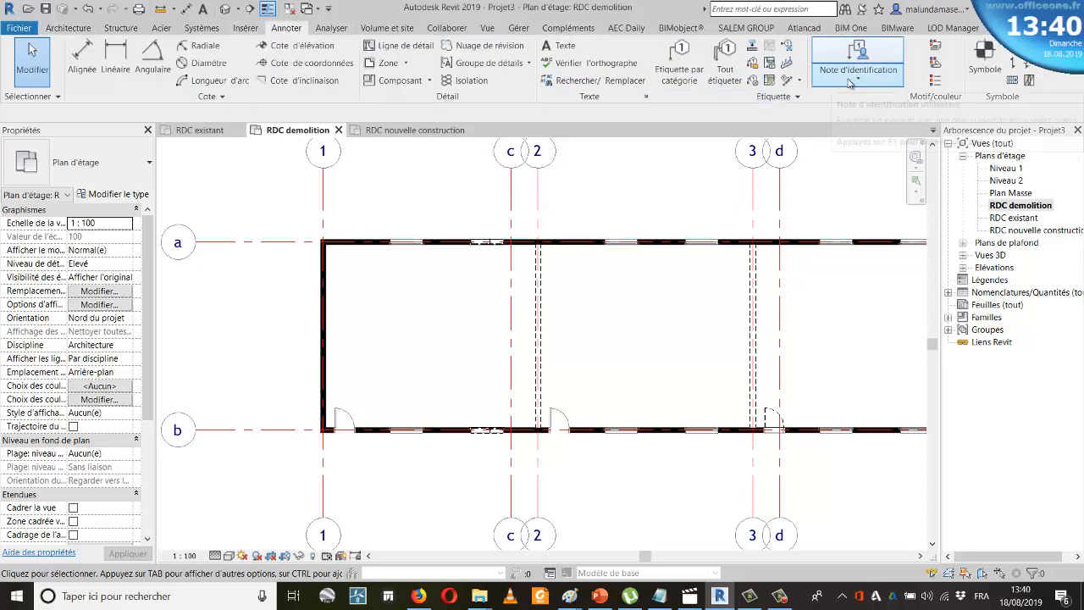
click(858, 78)
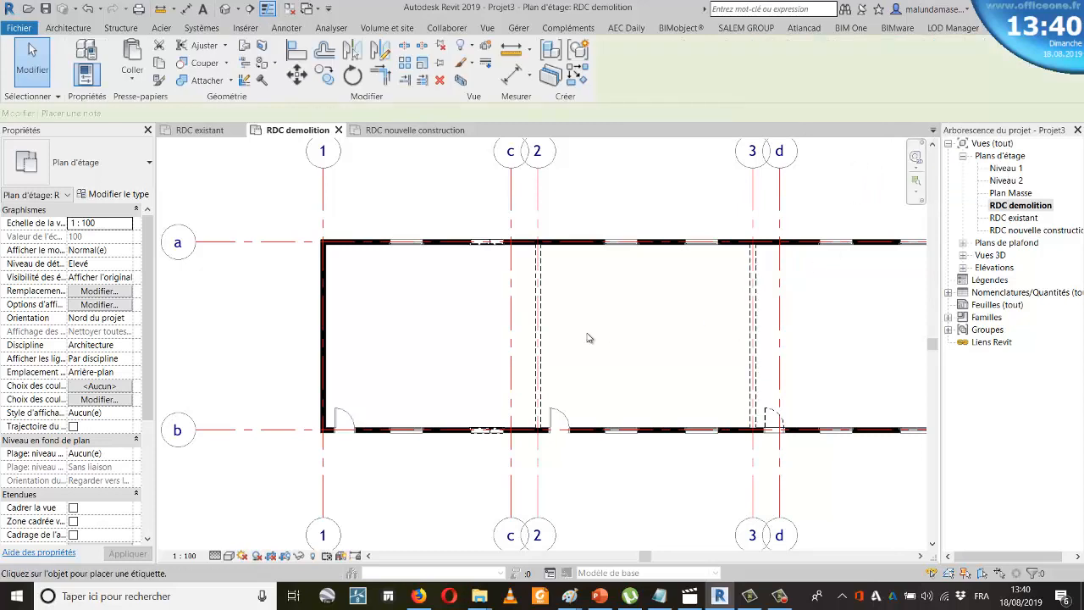
scroll(590, 337, up, 1)
click(536, 329)
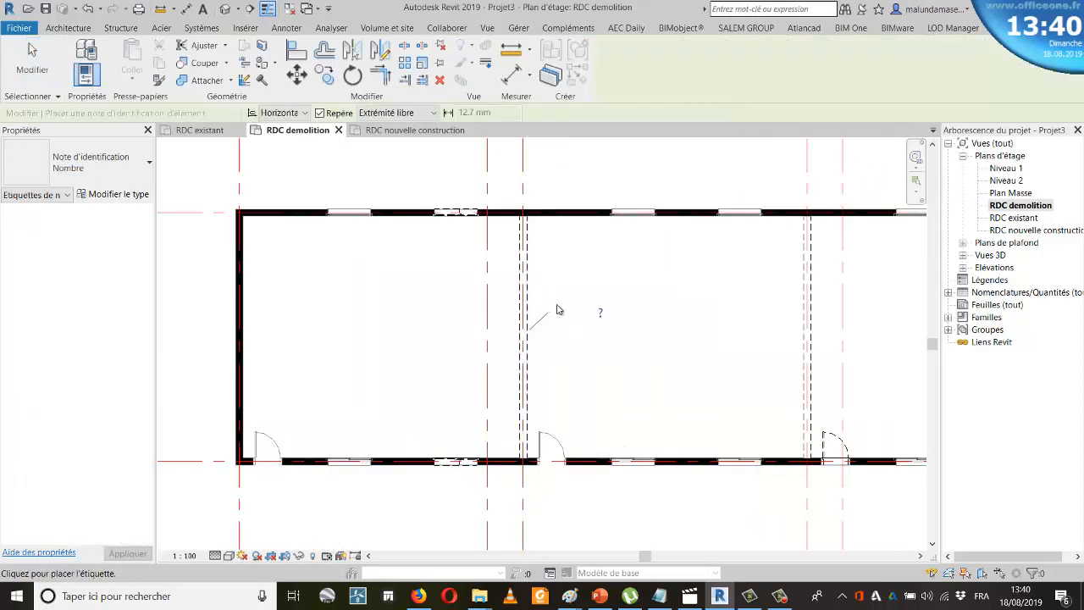
key(Escape)
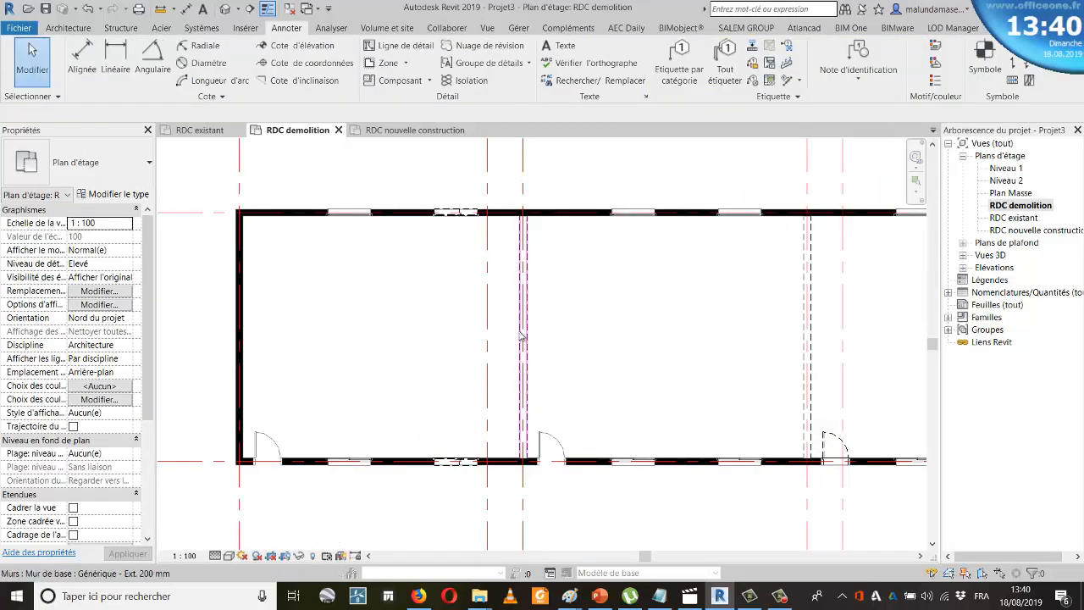
Place an element keynote with a leader on the demolished wall at grid 2, using key 15.01 Cloison et séparatif
click(858, 75)
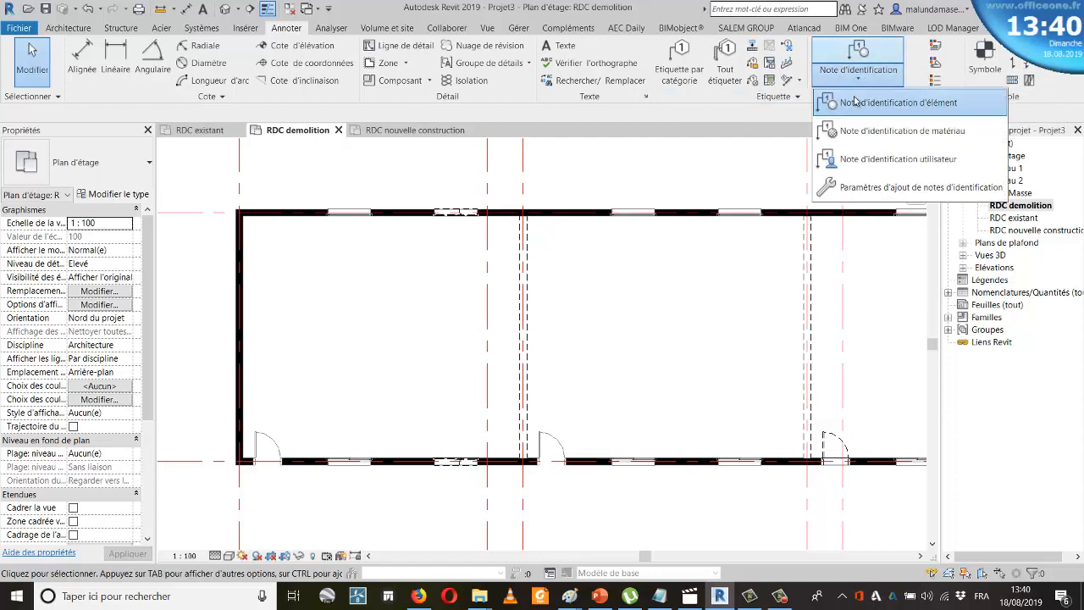
click(825, 102)
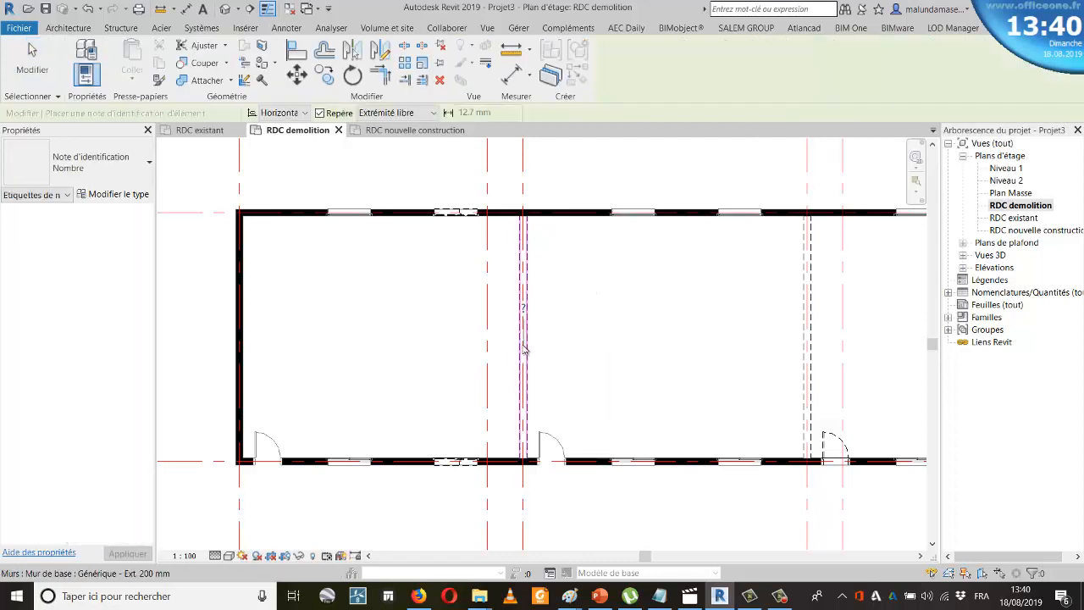
click(525, 339)
click(582, 309)
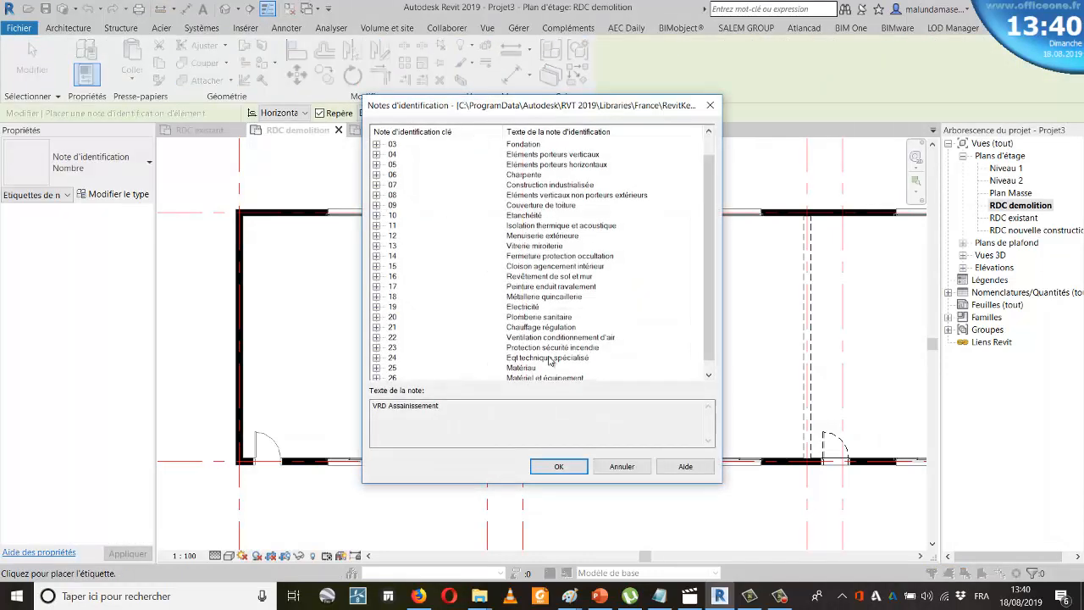
click(376, 266)
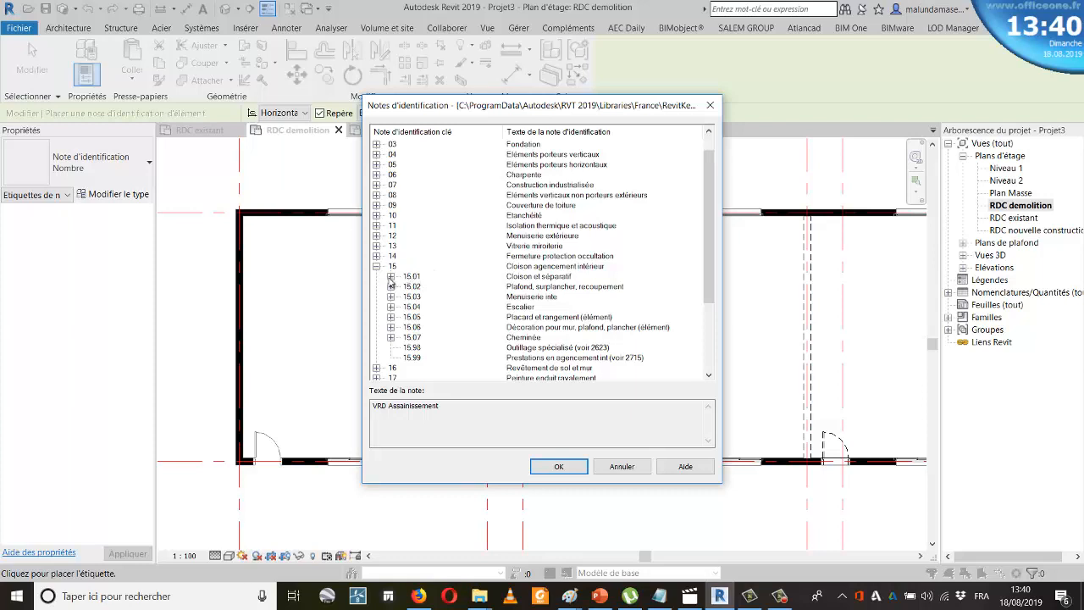
click(408, 276)
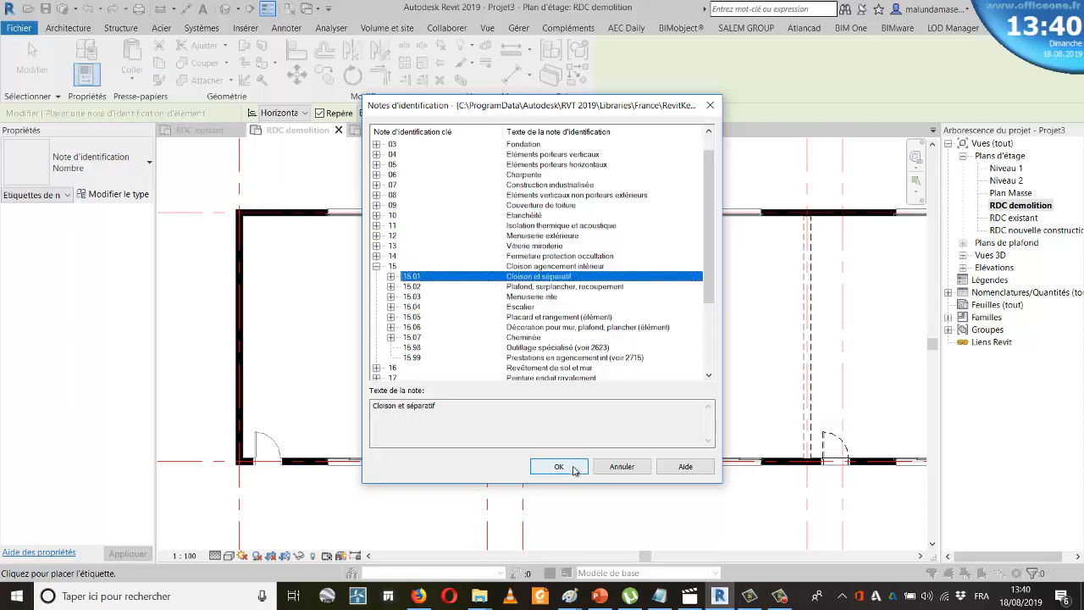
click(557, 466)
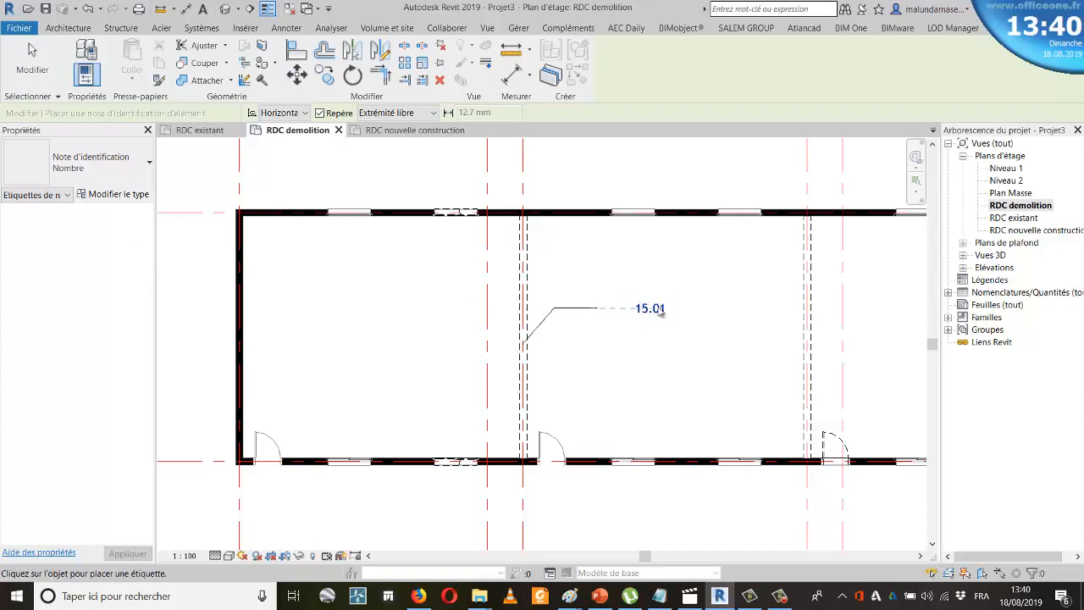
scroll(653, 312, up, 1)
key(Escape)
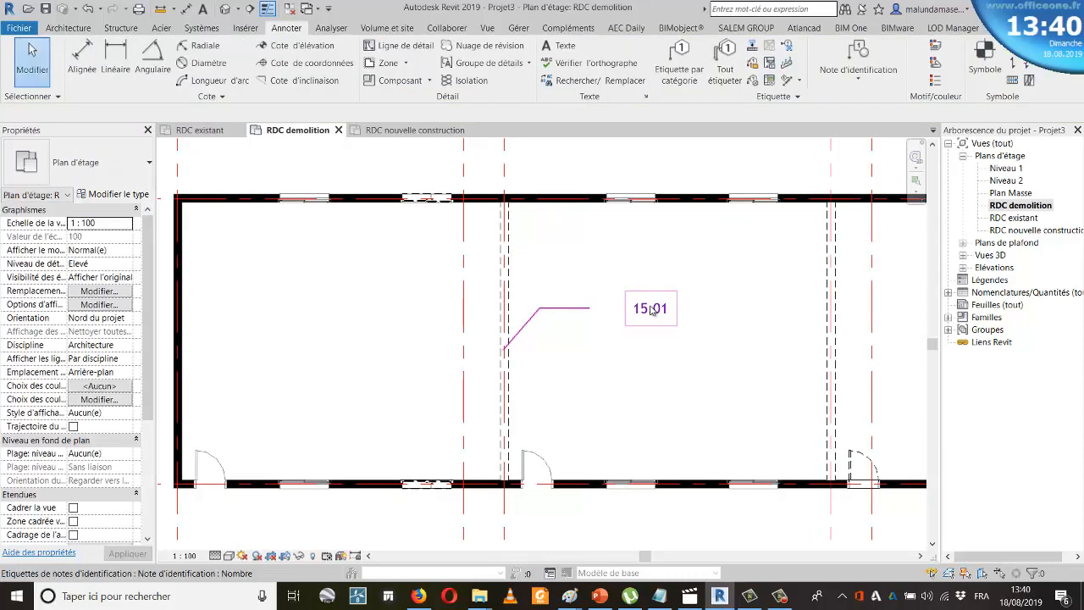
Change the key value of the keynote on the grid 2 wall to mur à demolir
click(654, 311)
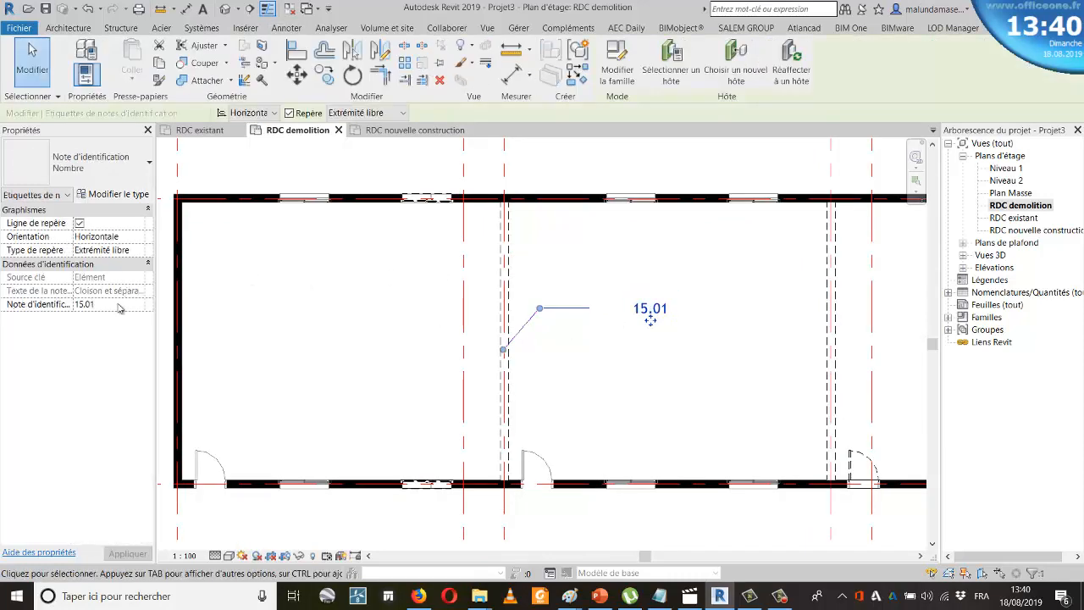
click(119, 304)
text(mir)
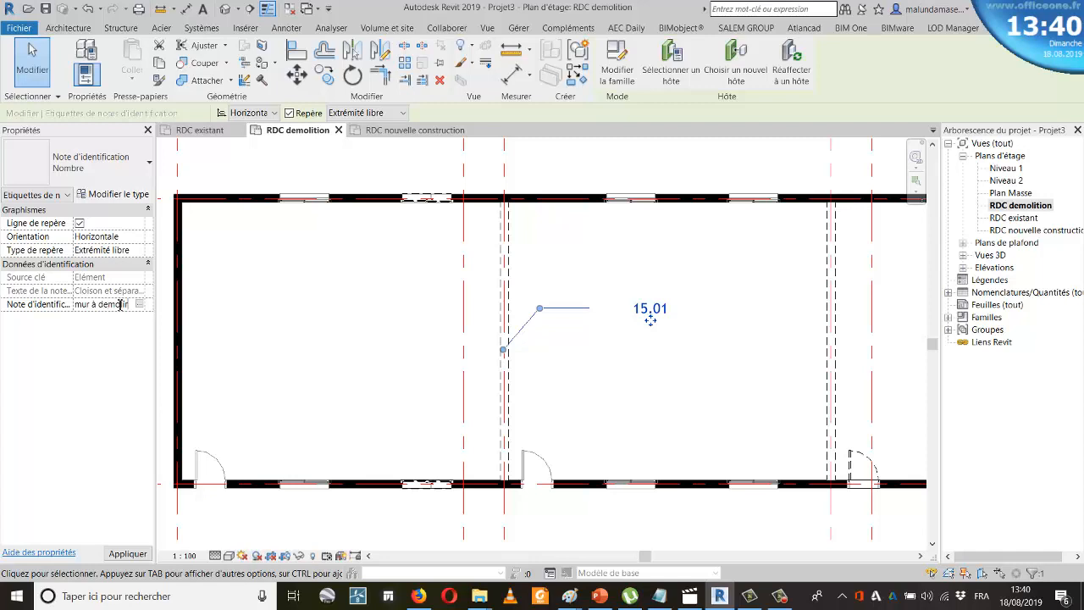
key(Return)
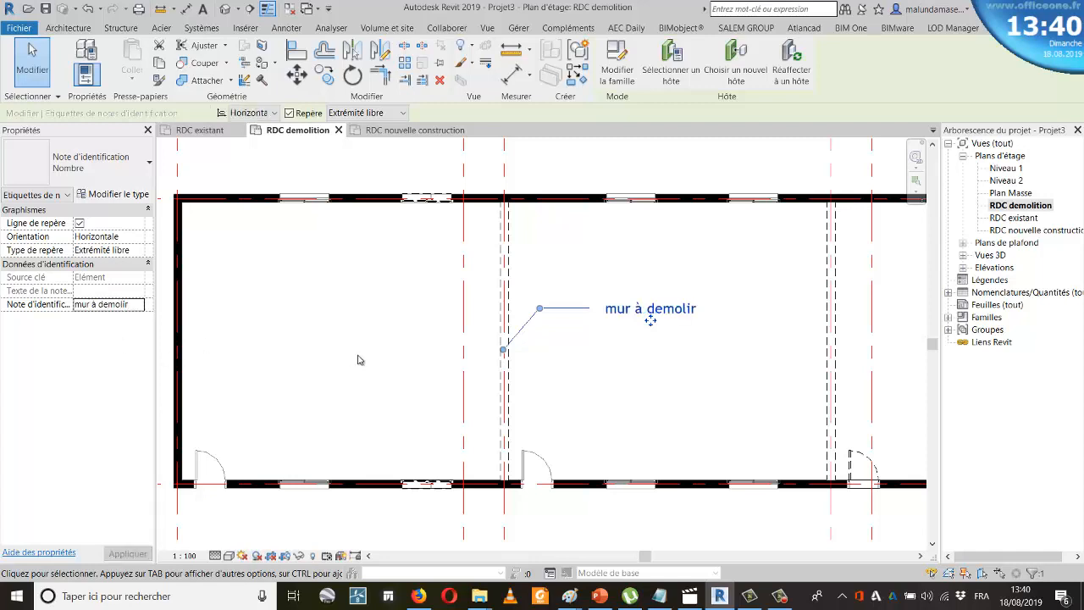
Place a matching mur à demolir element keynote with a leader on the demolished wall at grid 3
scroll(511, 384, down, 2)
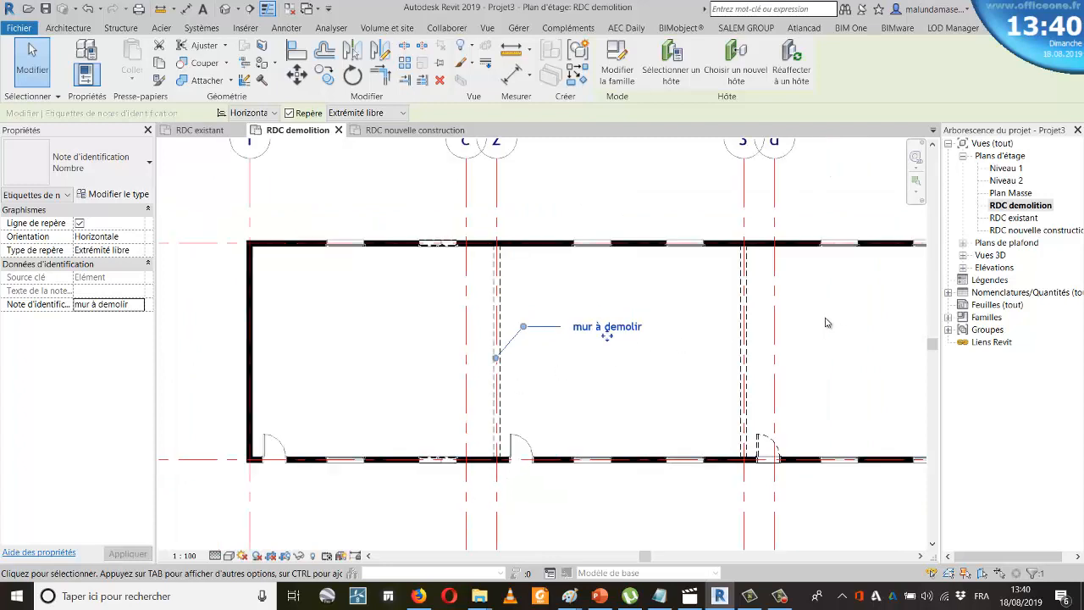
click(760, 342)
scroll(523, 362, down, 1)
scroll(695, 313, up, 2)
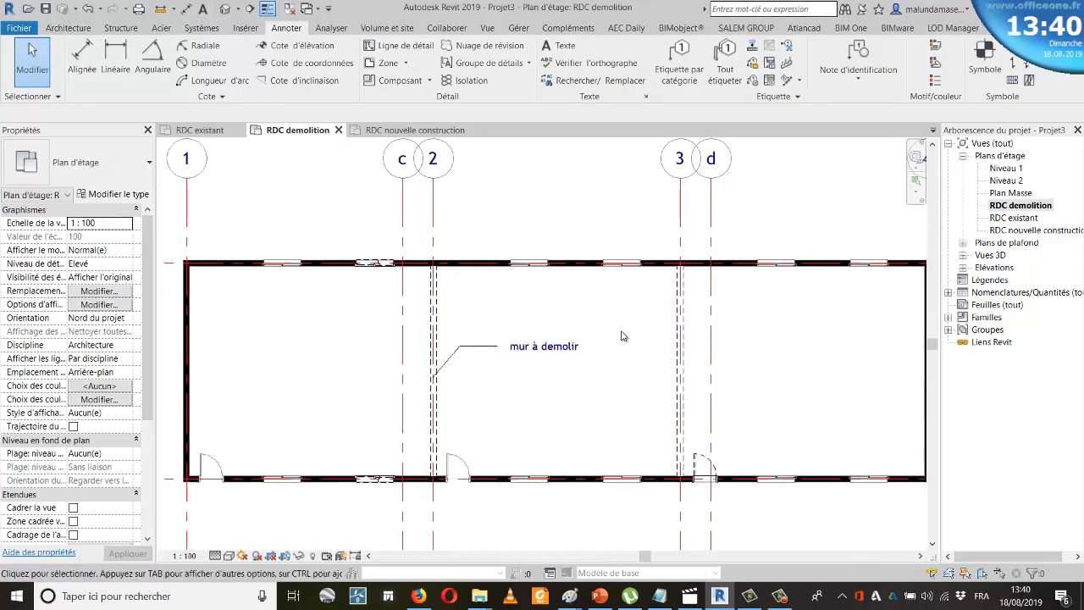
scroll(622, 336, down, 2)
click(865, 52)
scroll(743, 335, up, 2)
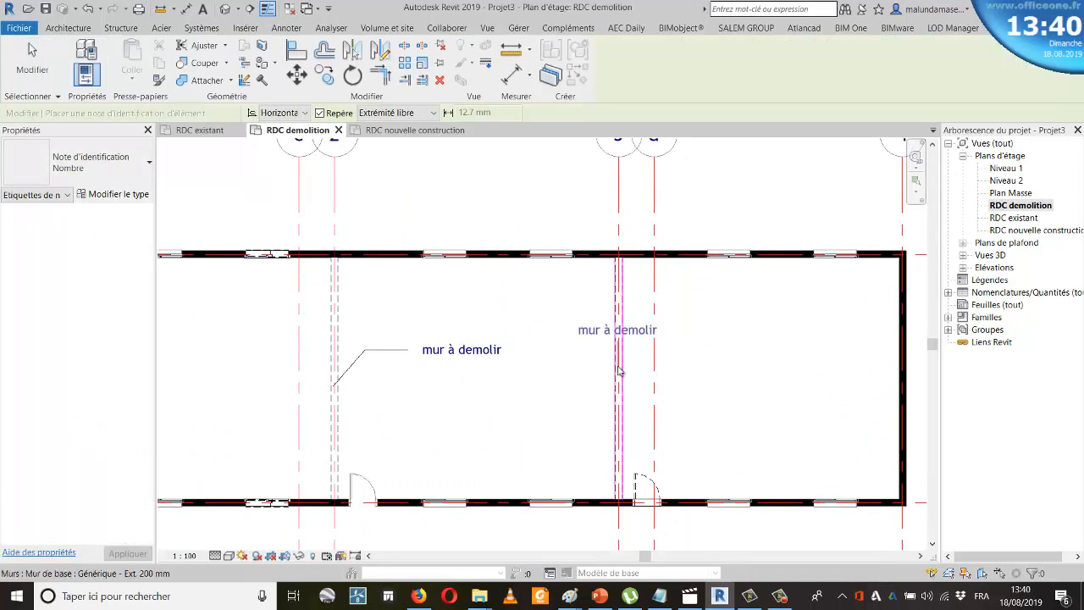
click(617, 367)
click(673, 340)
click(742, 346)
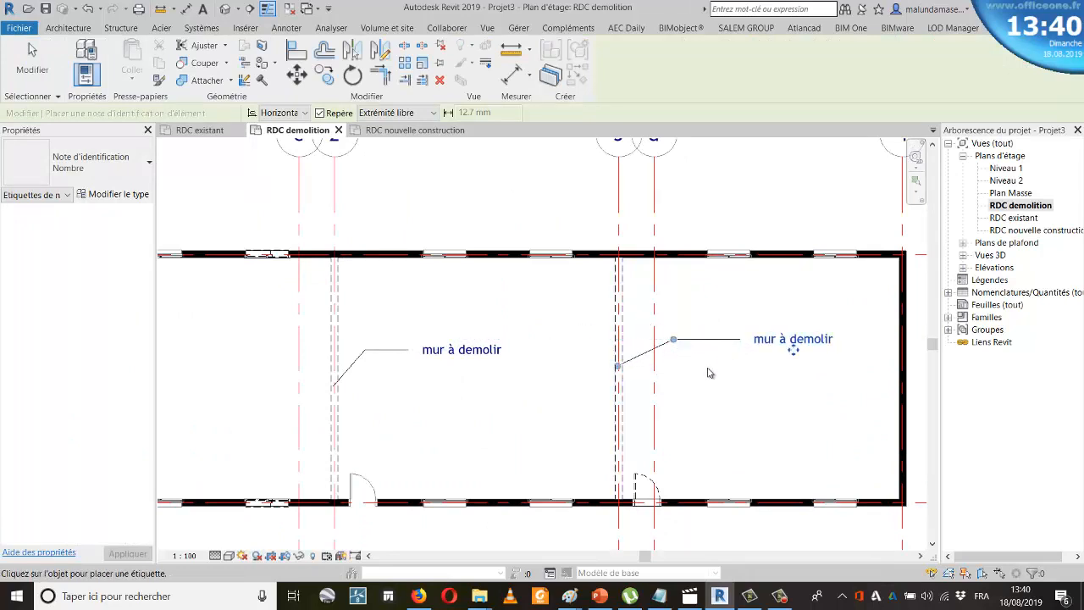
scroll(710, 373, down, 2)
key(Escape)
key(Escape)
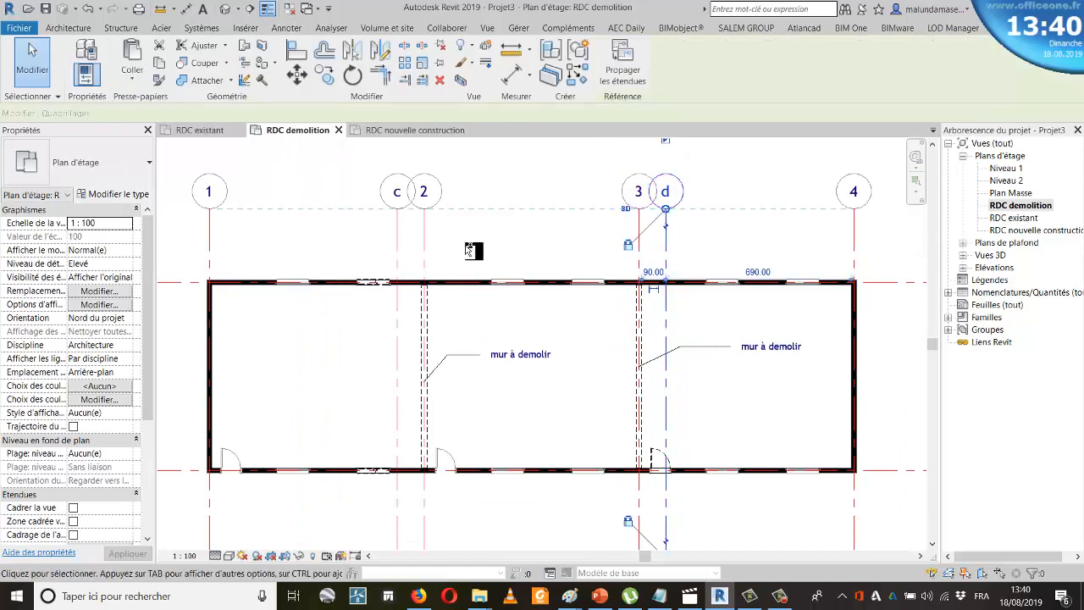
Temporarily hide grids c and d in the RDC demolition floor plan
ctrl+click(399, 239)
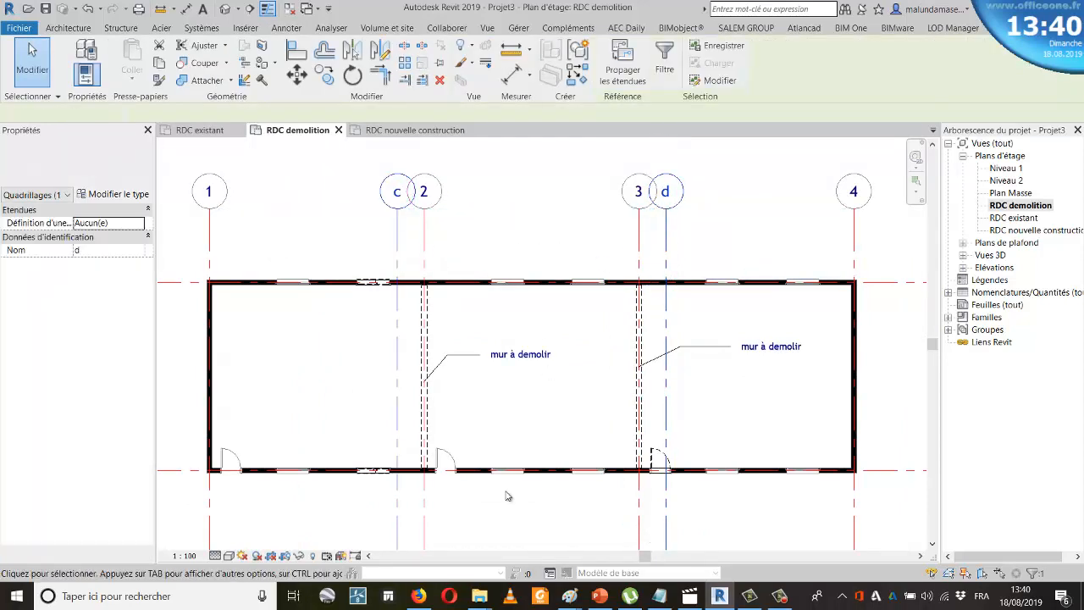
click(308, 556)
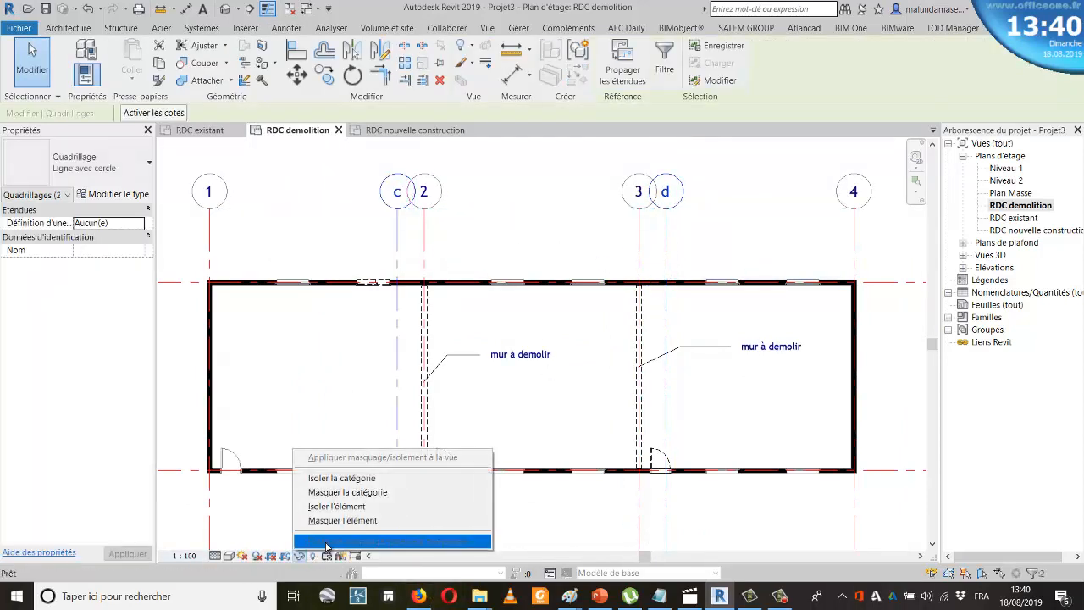
click(348, 520)
scroll(576, 373, down, 2)
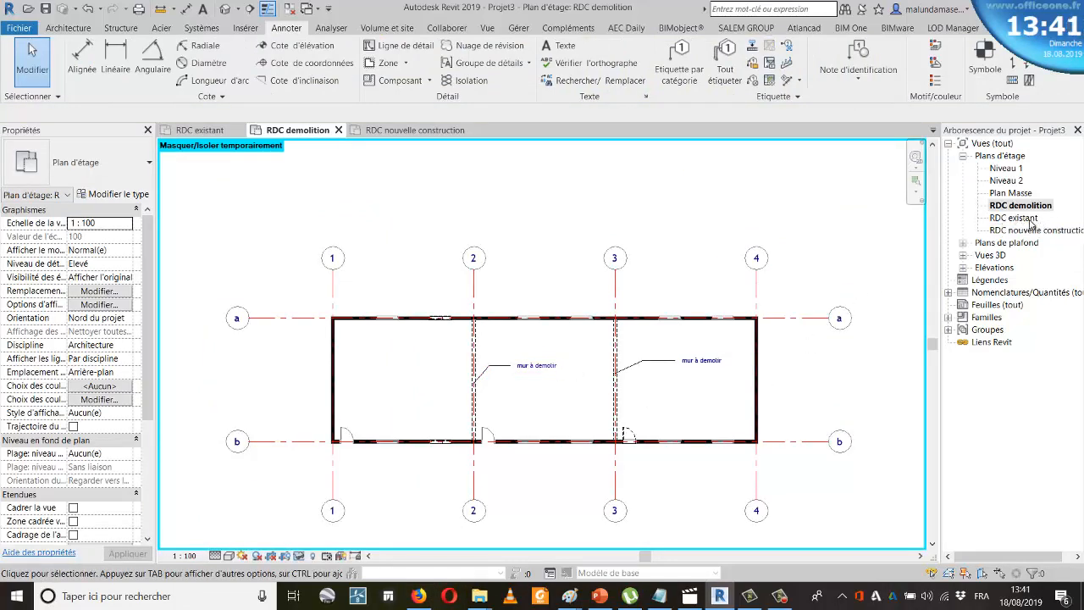
In the RDC nouvelle construction floor plan, place a user keynote on the new wall at grid c, using key 15.01 Cloison et séparatif
double_click(1033, 231)
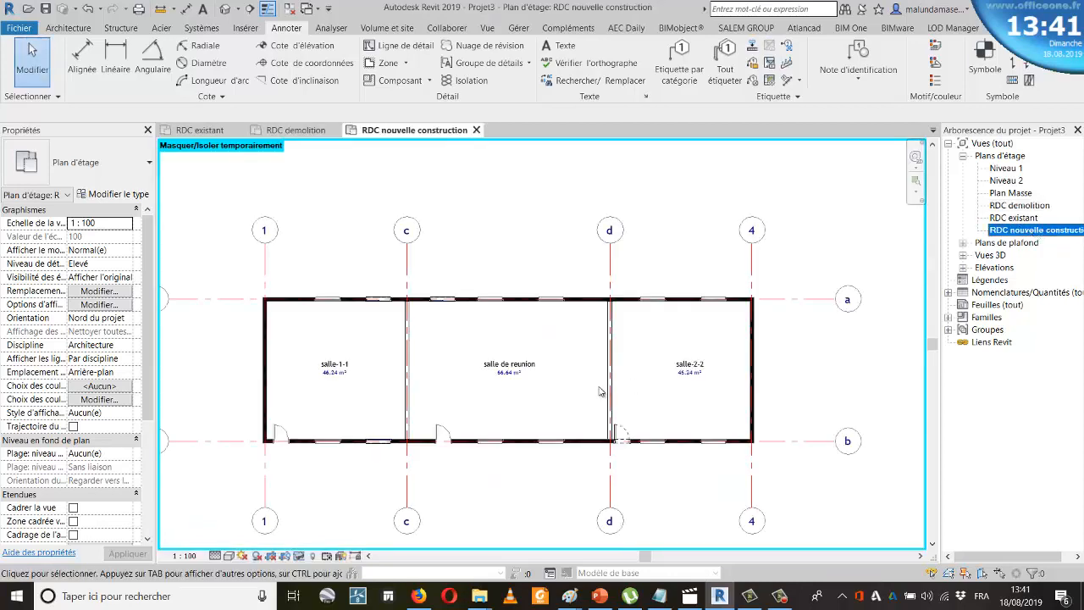
scroll(403, 392, up, 2)
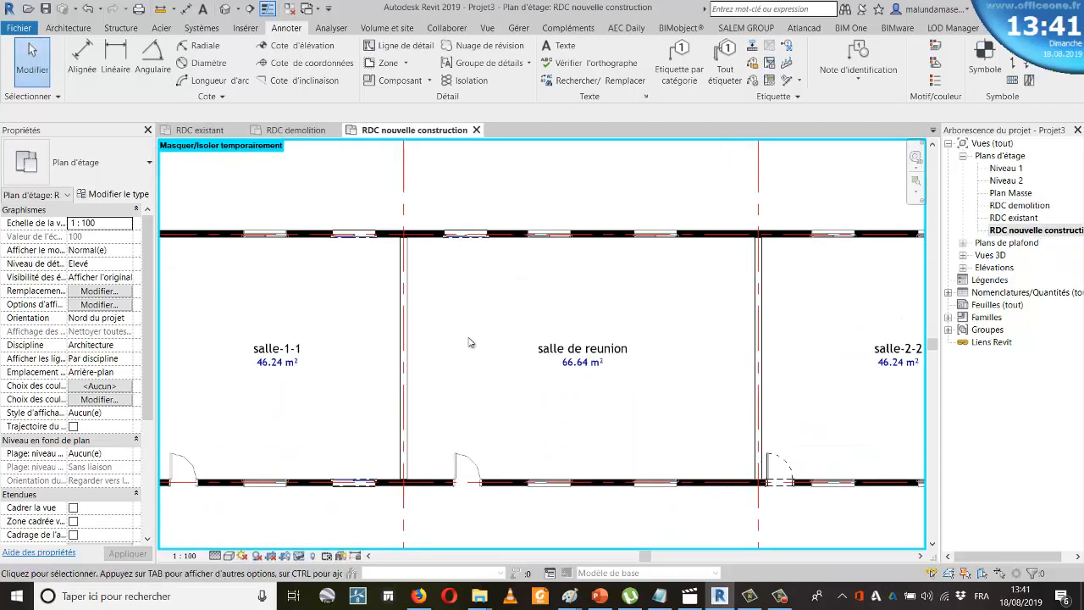
click(858, 67)
click(885, 159)
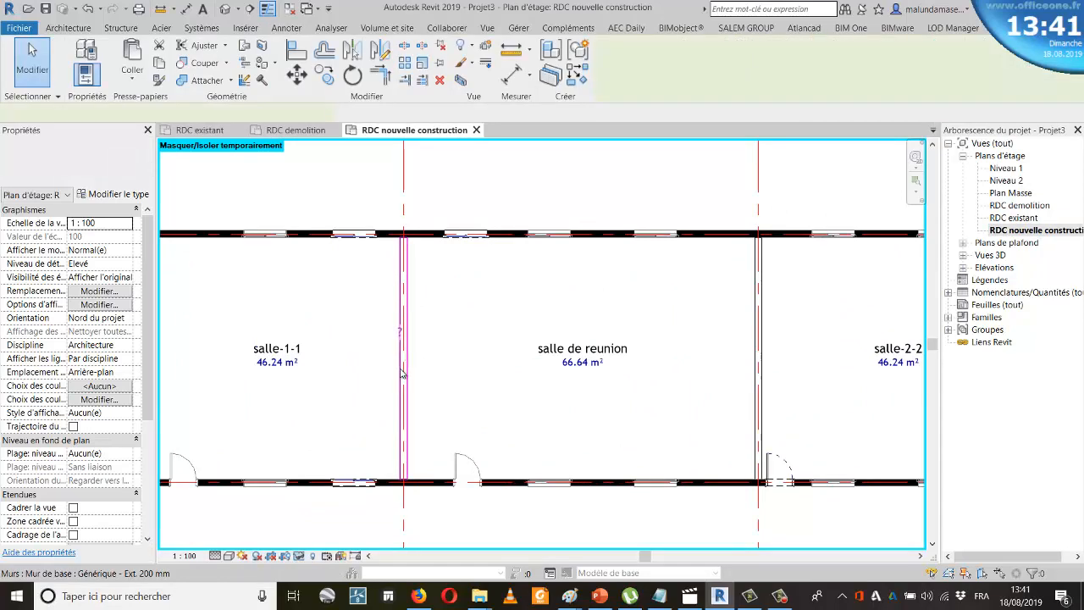
scroll(408, 366, up, 2)
click(408, 362)
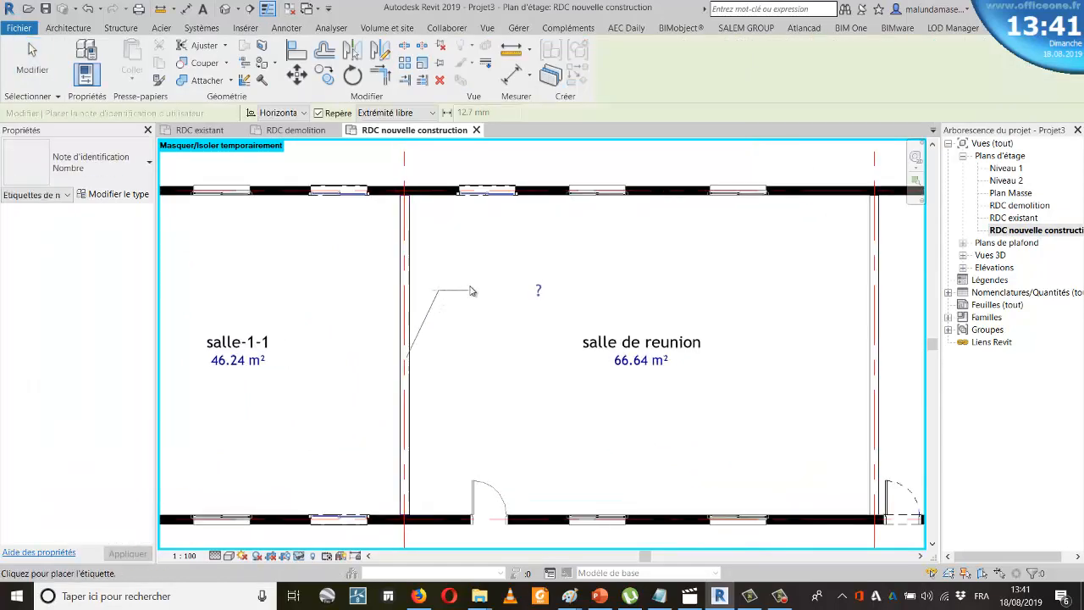
click(472, 292)
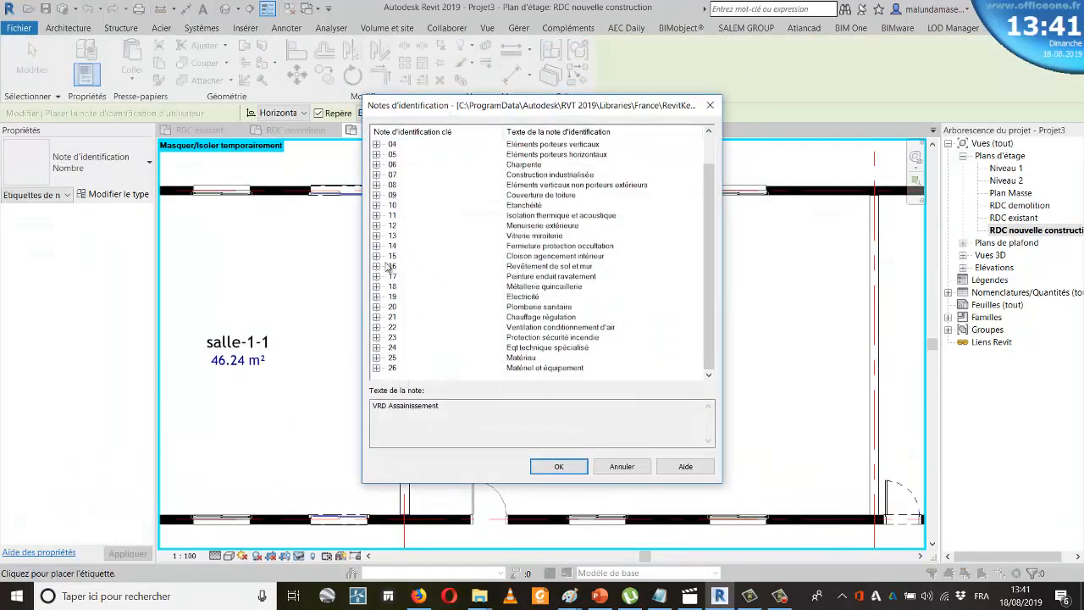
click(391, 255)
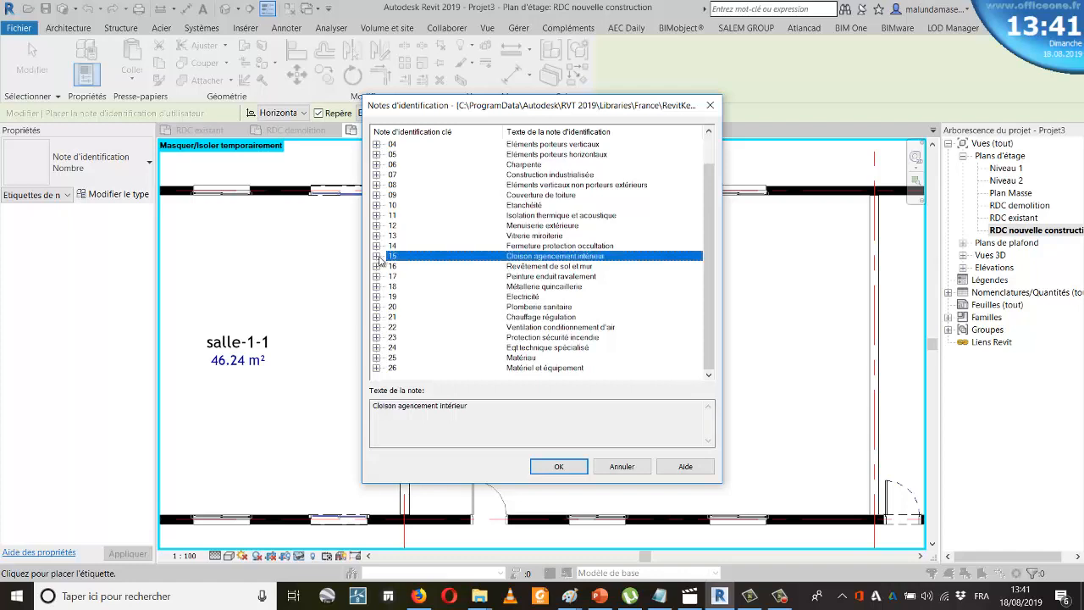
click(376, 255)
click(549, 267)
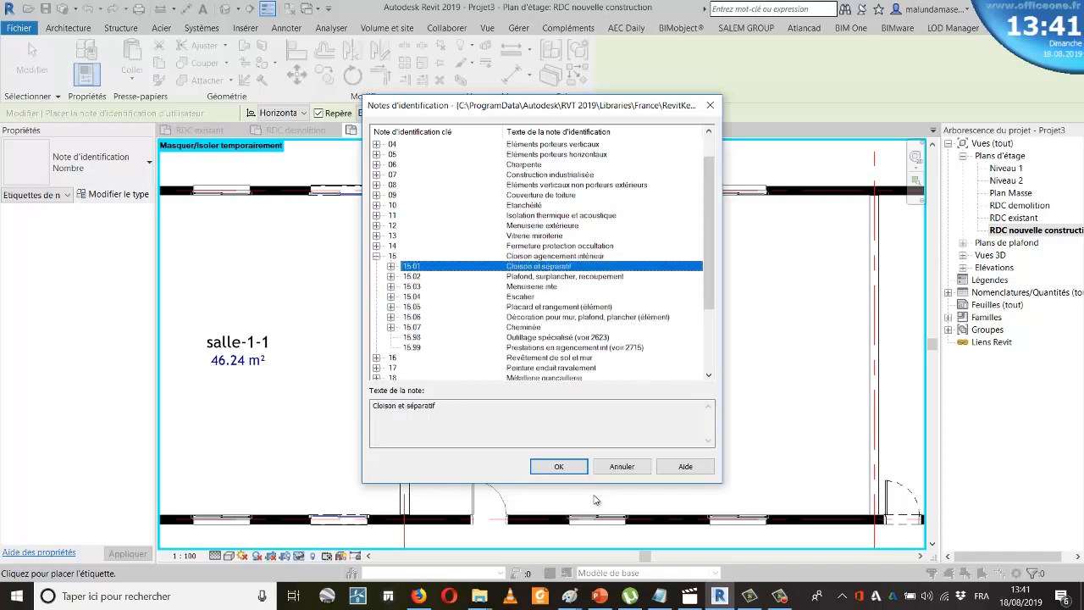
click(577, 469)
scroll(537, 336, down, 2)
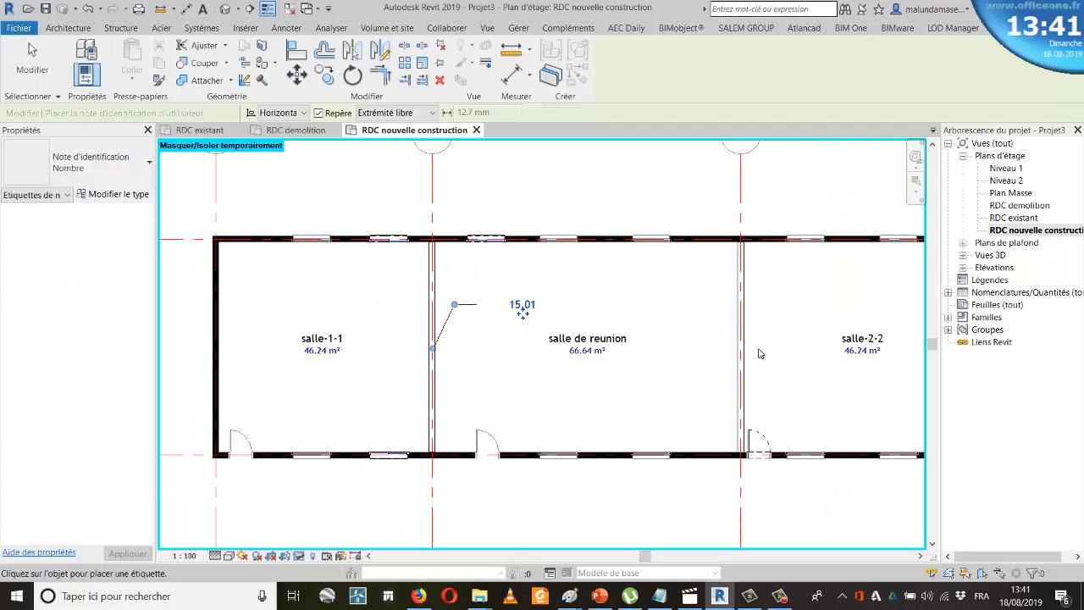
Place a user keynote with a leader on the new wall at grid d, using key 15.01 Cloison et séparatif
click(765, 319)
click(771, 304)
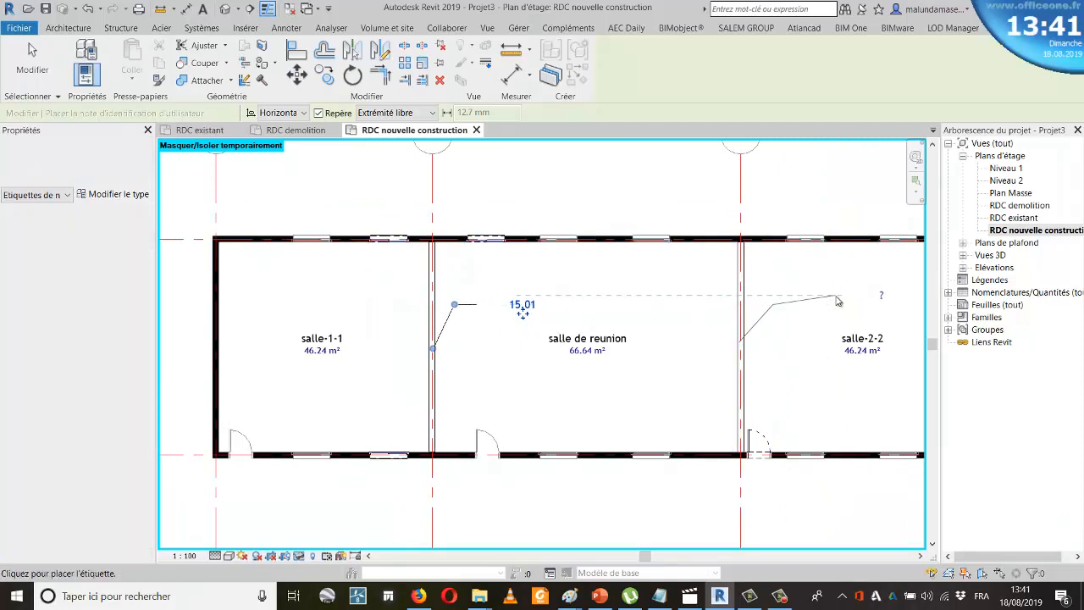
click(816, 313)
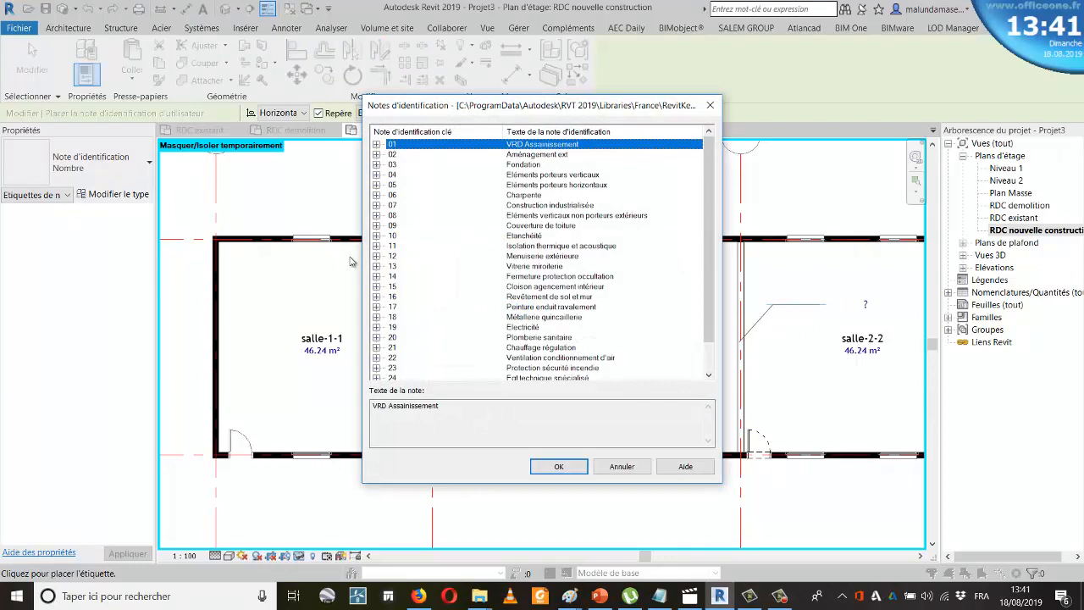
click(391, 288)
click(376, 287)
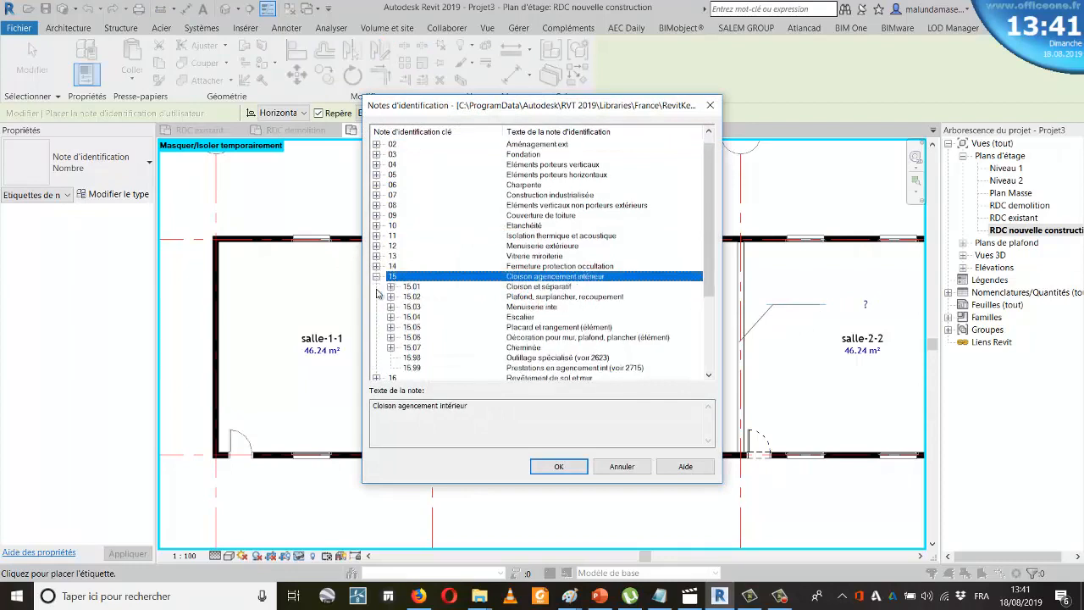
click(506, 288)
click(559, 466)
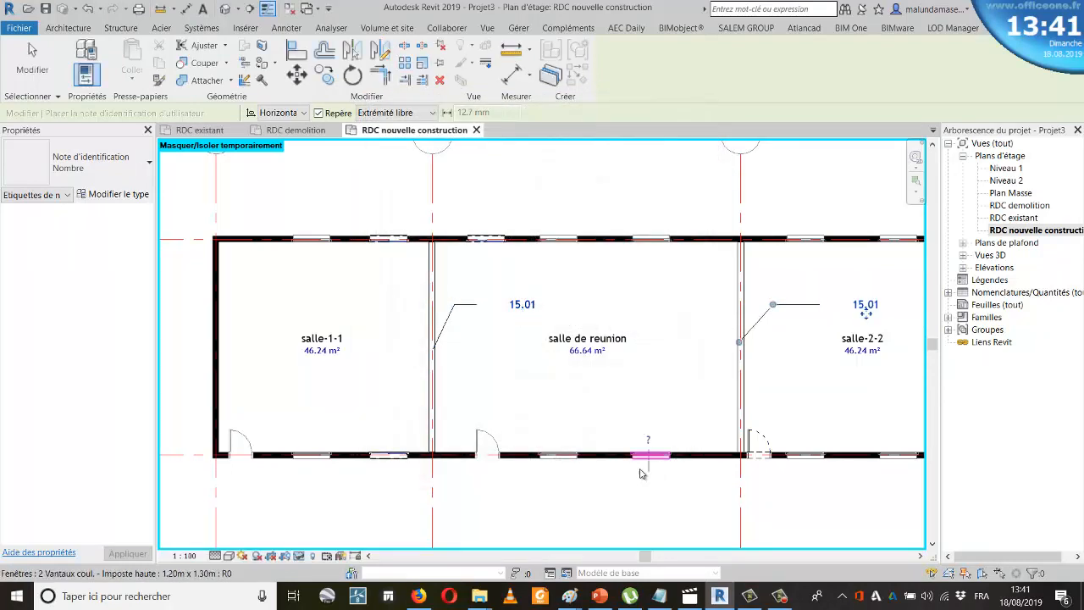
key(Escape)
key(Escape)
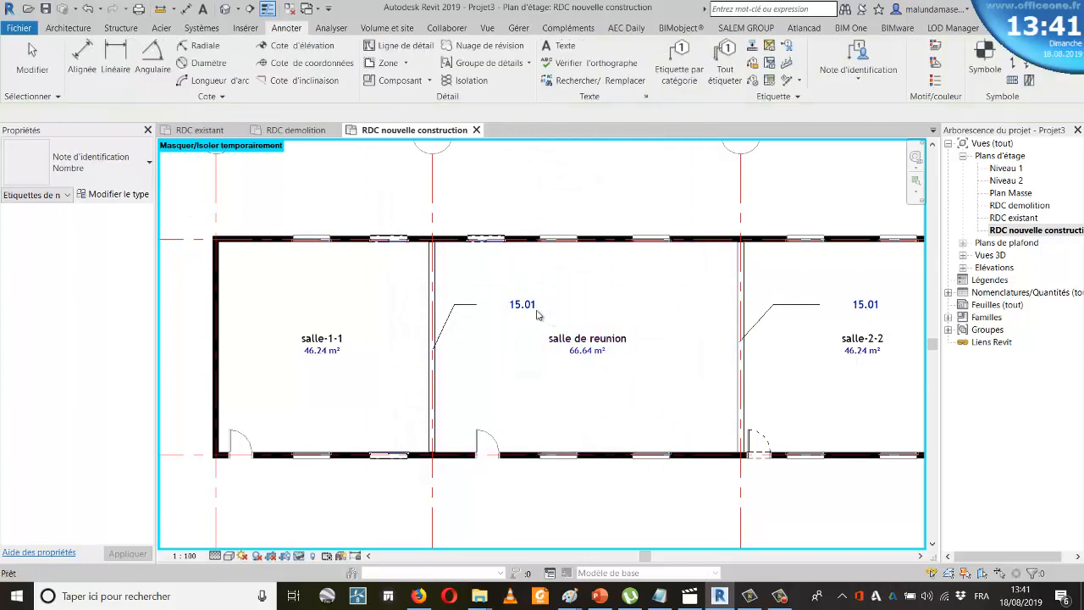
Change the key value of the keynote on the grid c wall to mur à construire
click(525, 307)
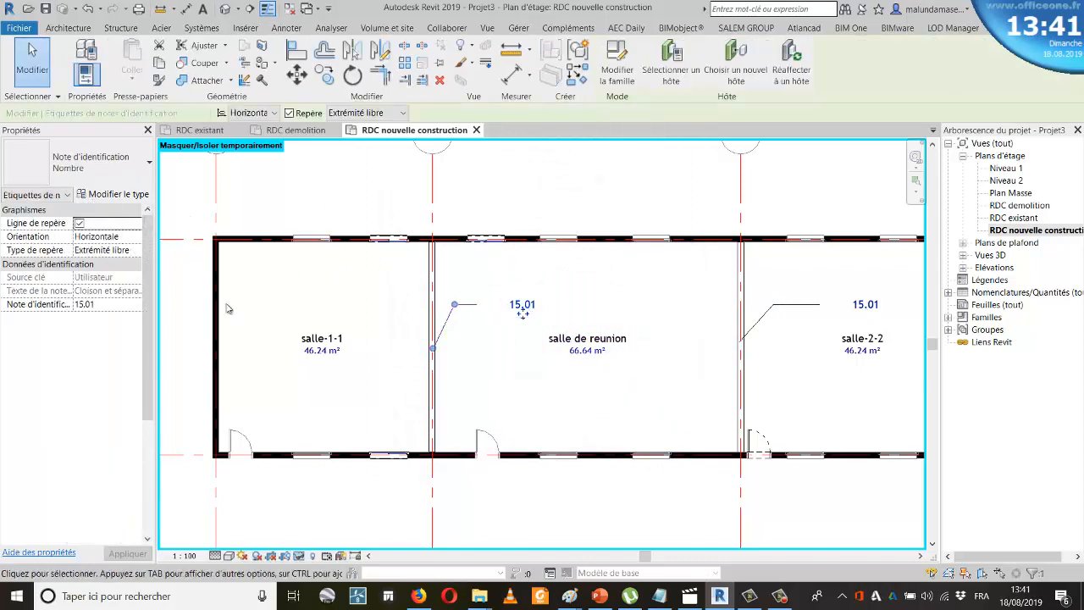
click(131, 305)
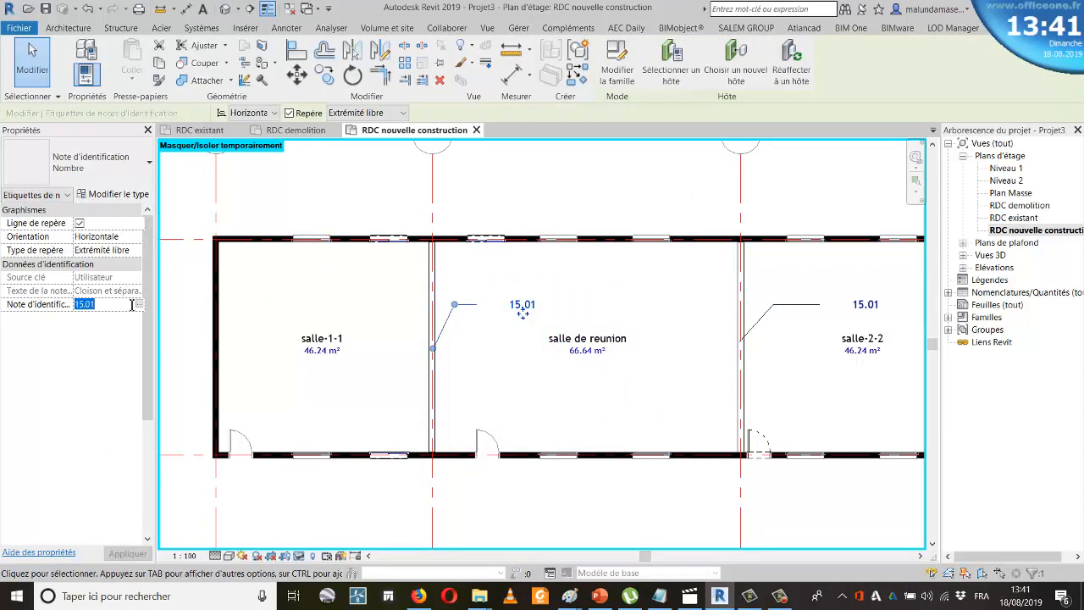
text(mur à construire)
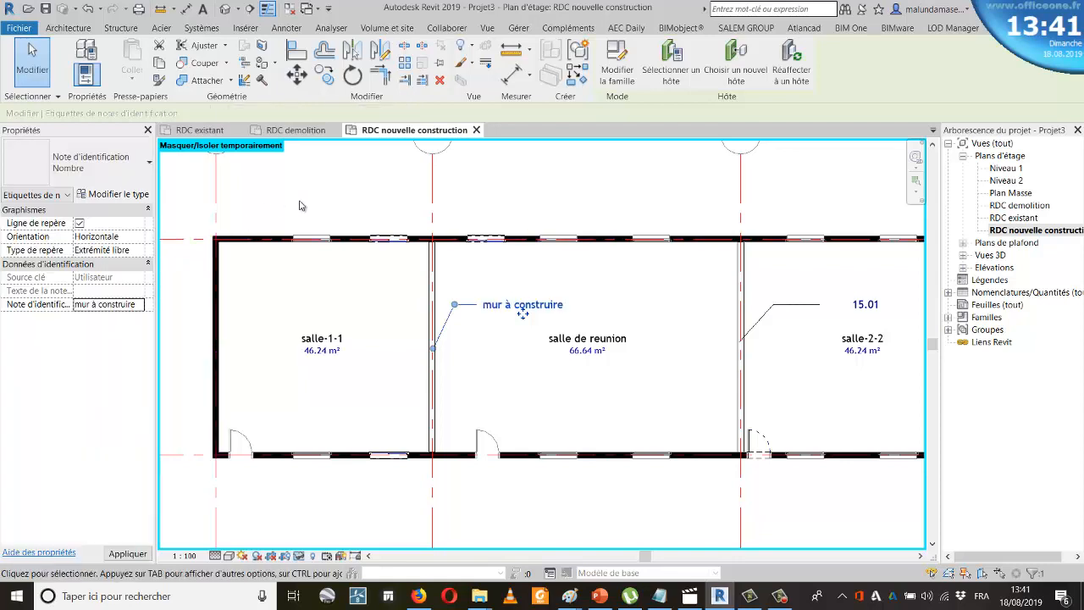
click(477, 274)
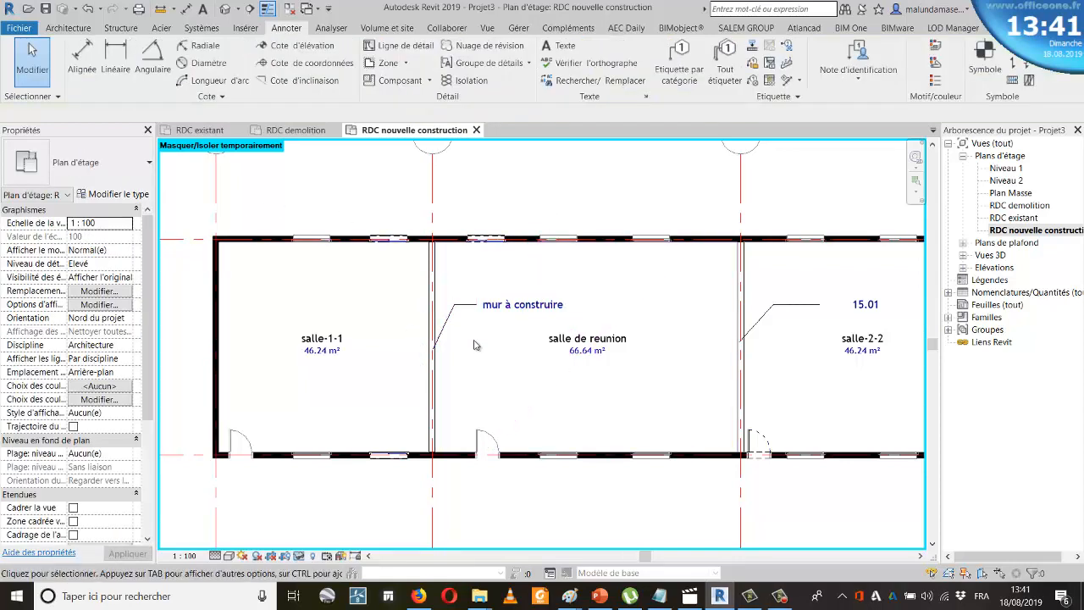
Change the key value of the keynote on the grid d wall to mur à construire
scroll(616, 358, down, 3)
scroll(703, 324, up, 3)
click(735, 306)
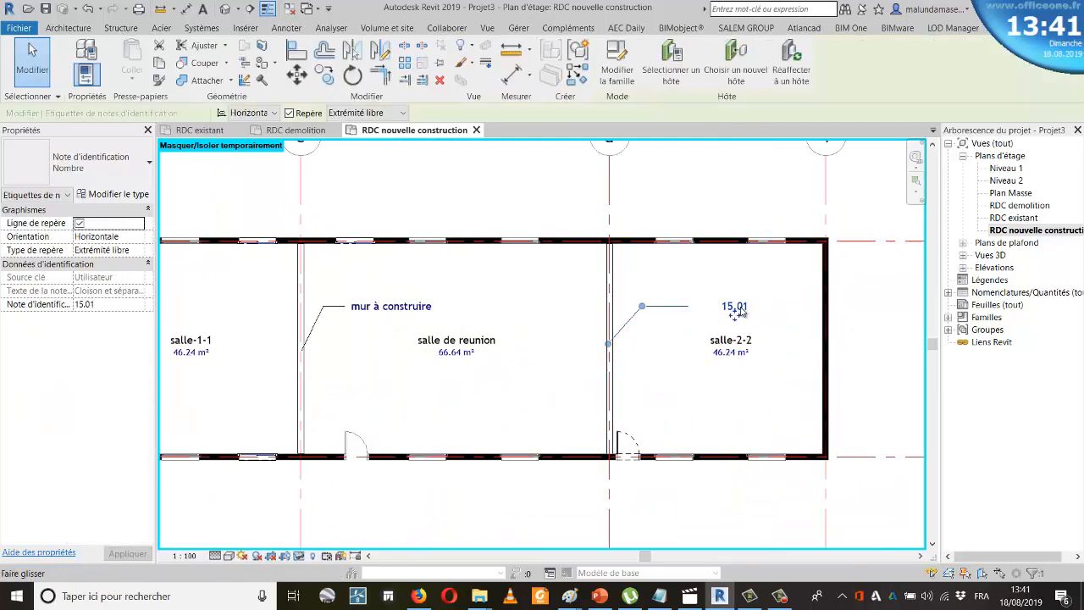
scroll(741, 311, up, 2)
scroll(743, 311, up, 1)
double_click(733, 315)
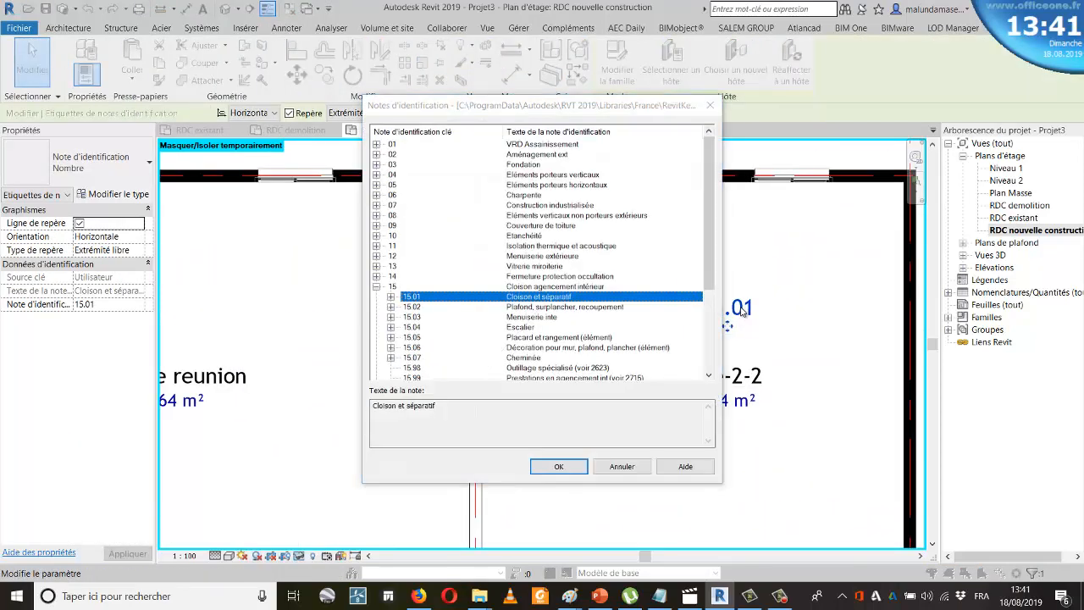
click(554, 467)
click(89, 305)
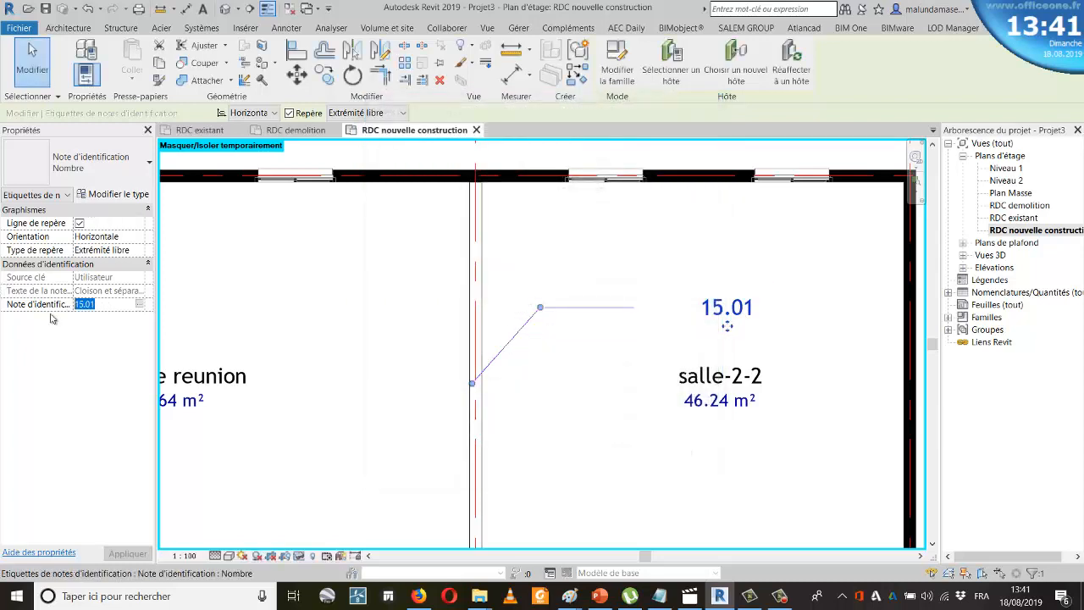
text(mur à construire)
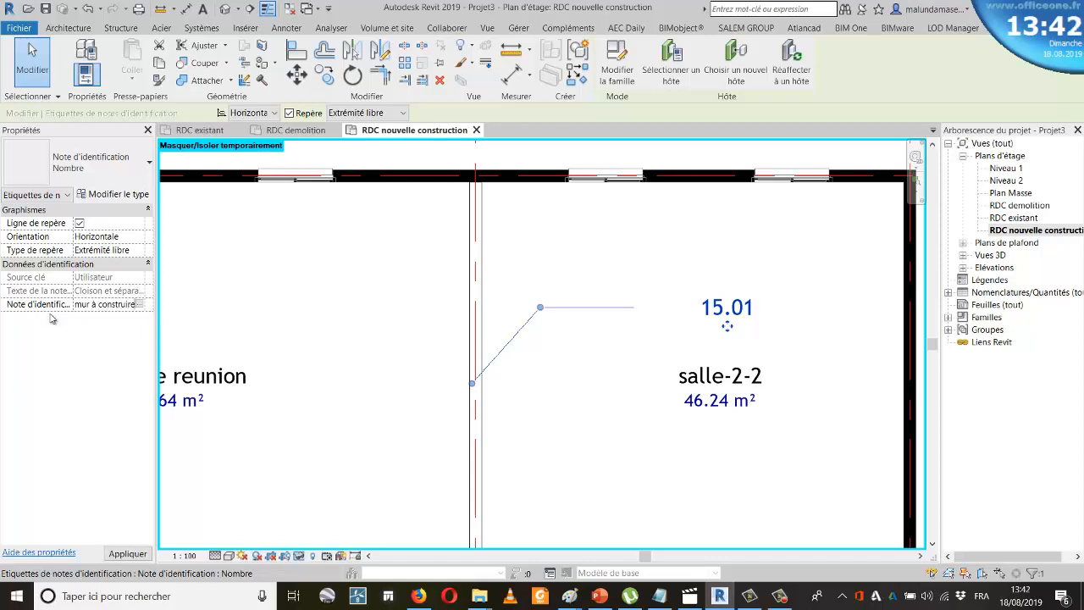
key(Return)
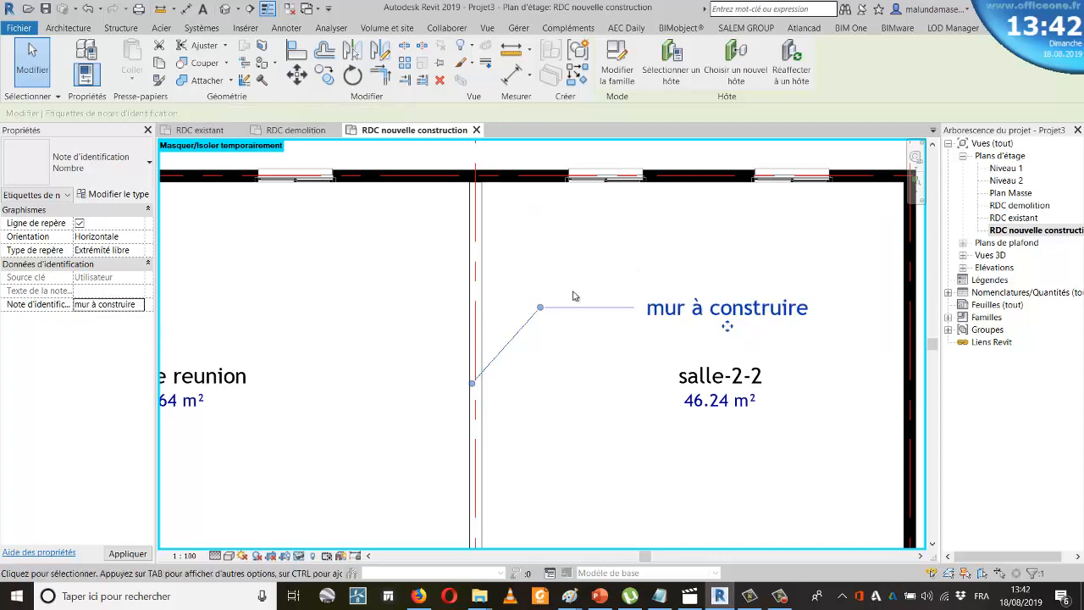
scroll(573, 296, down, 2)
click(828, 299)
scroll(626, 373, down, 2)
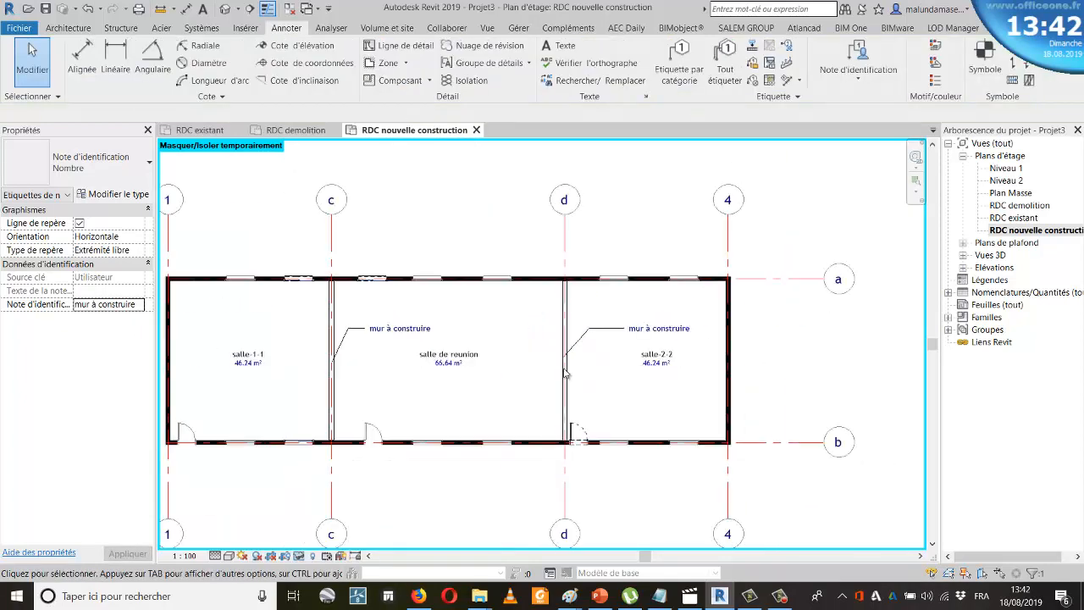
Examine the new walls, their keynotes and the doors along grid b in the RDC nouvelle construction plan
scroll(336, 372, up, 2)
scroll(337, 372, down, 3)
scroll(497, 362, up, 2)
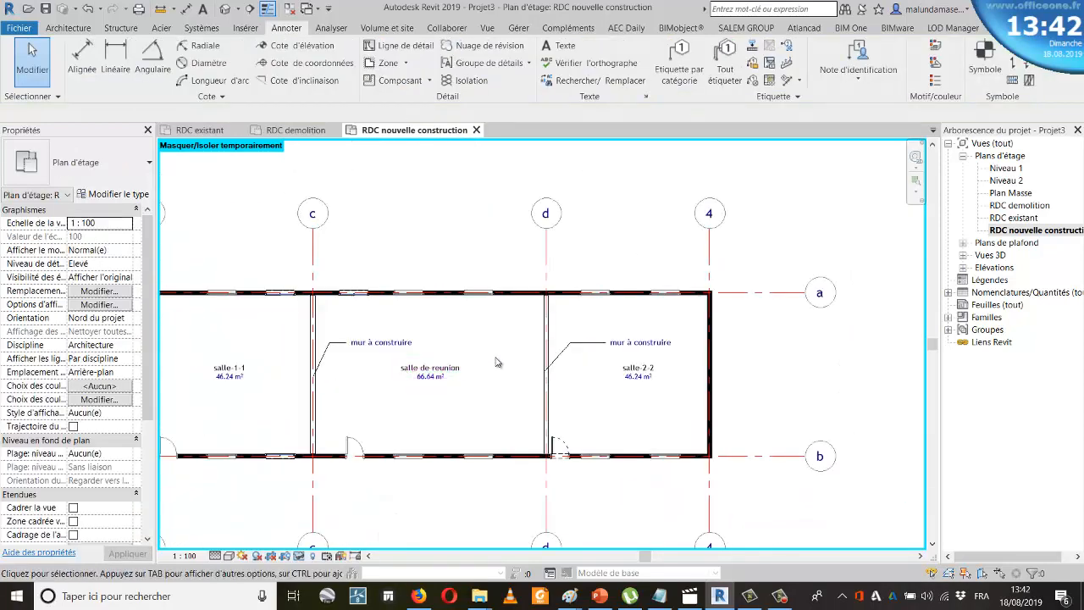
scroll(551, 411, down, 3)
scroll(597, 431, up, 3)
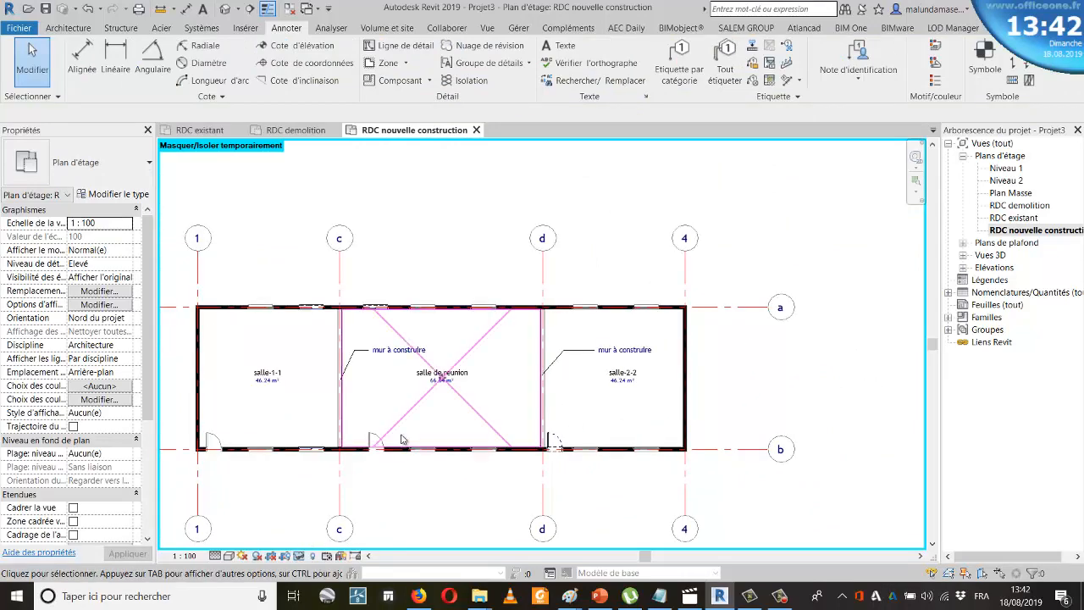
scroll(373, 440, up, 3)
scroll(423, 419, down, 2)
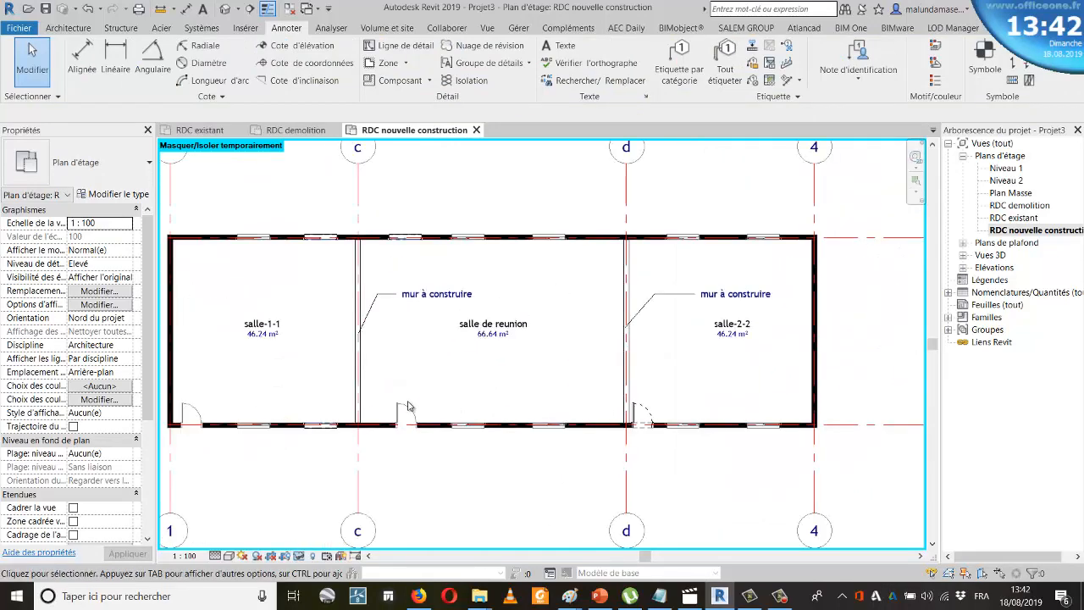
scroll(378, 437, down, 1)
scroll(390, 439, up, 2)
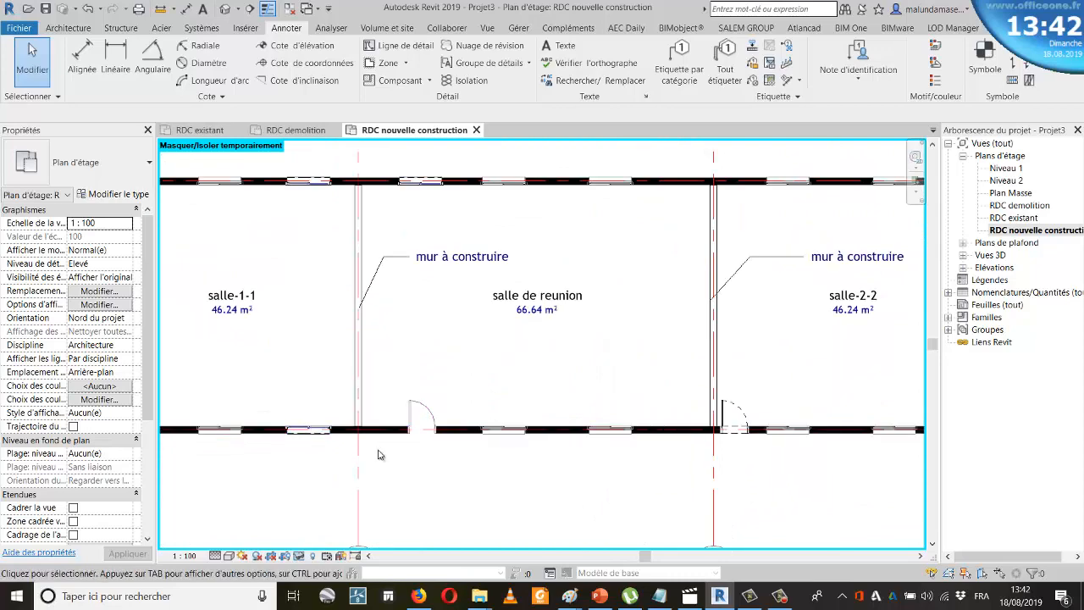
scroll(424, 444, down, 3)
scroll(423, 444, up, 5)
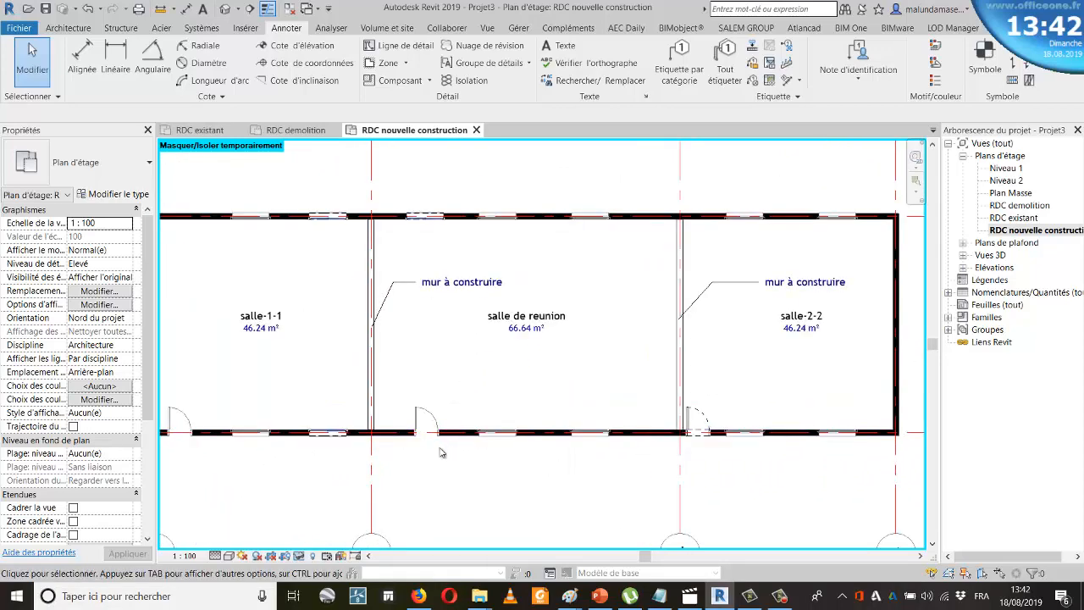
scroll(403, 431, down, 2)
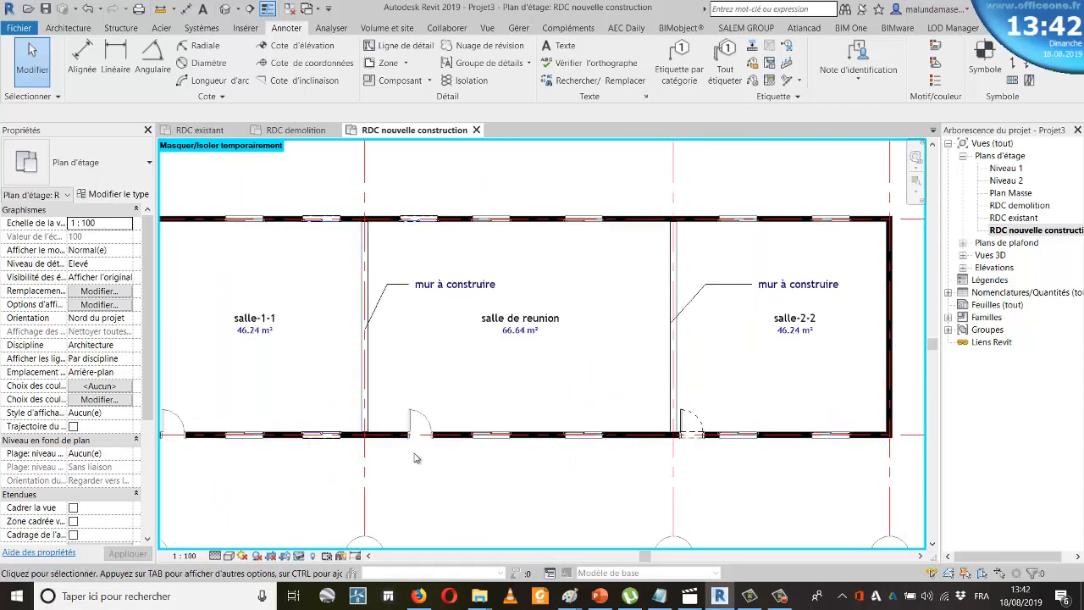
In the RDC demolition floor plan, demolish the door beside grid 2 in the grid b wall
double_click(1016, 205)
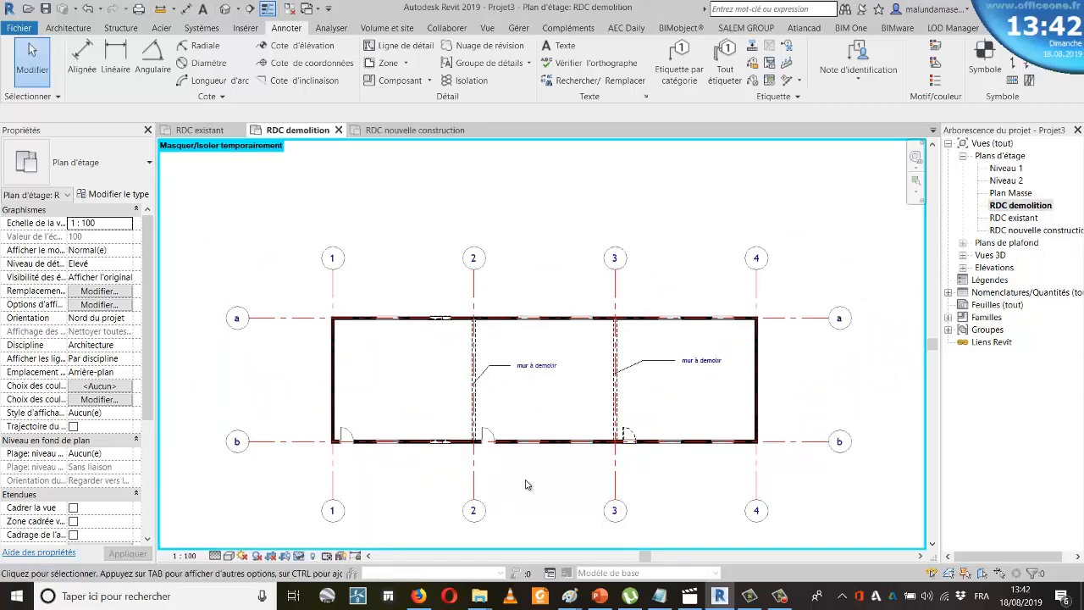
scroll(506, 466, up, 4)
scroll(475, 453, up, 1)
scroll(387, 402, down, 1)
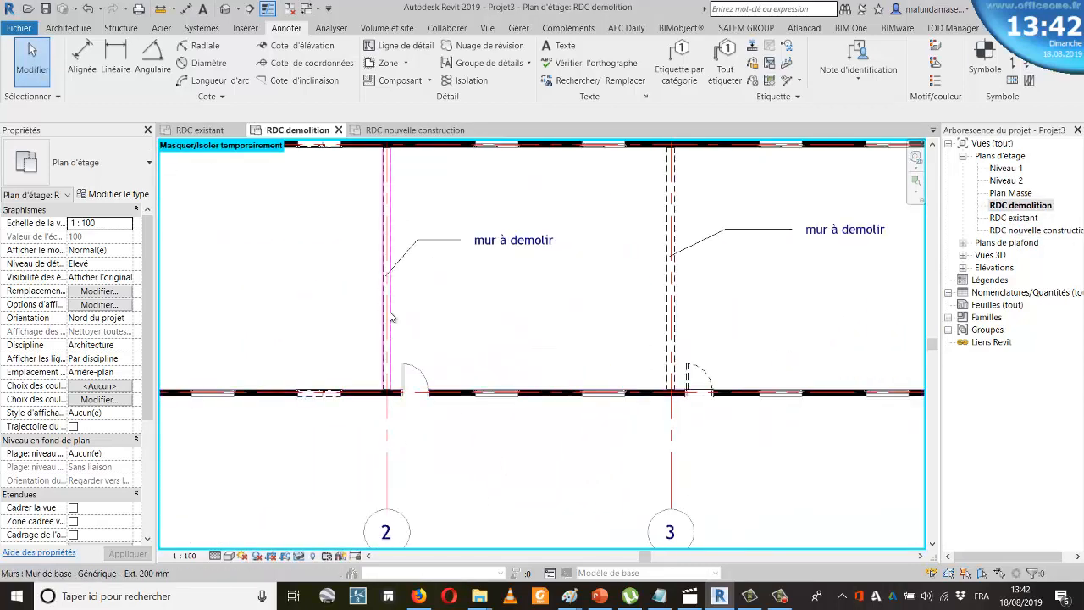
scroll(461, 399, up, 1)
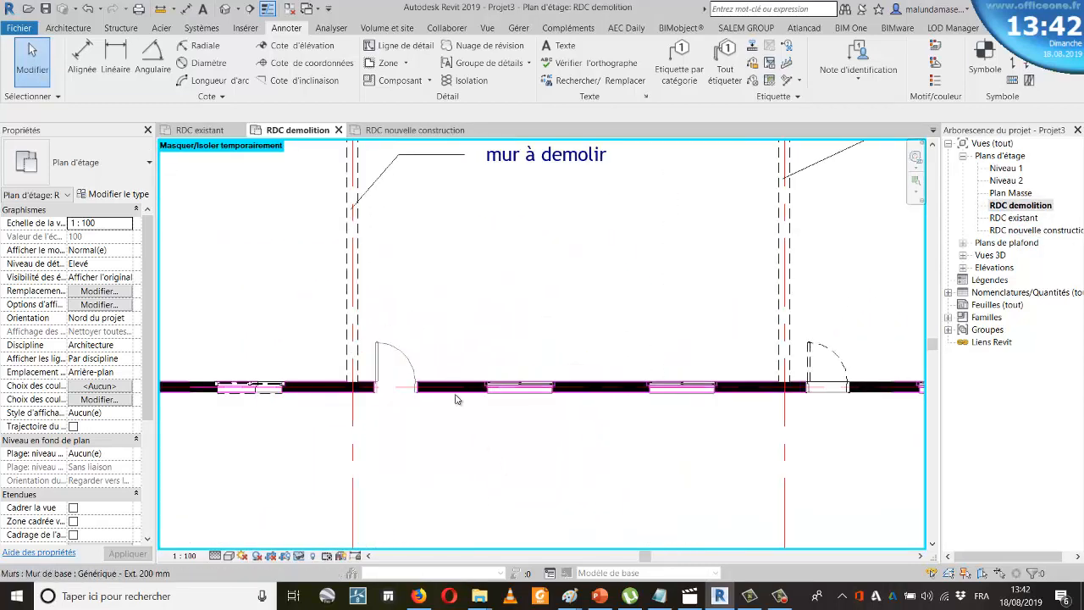
click(460, 400)
scroll(477, 452, down, 2)
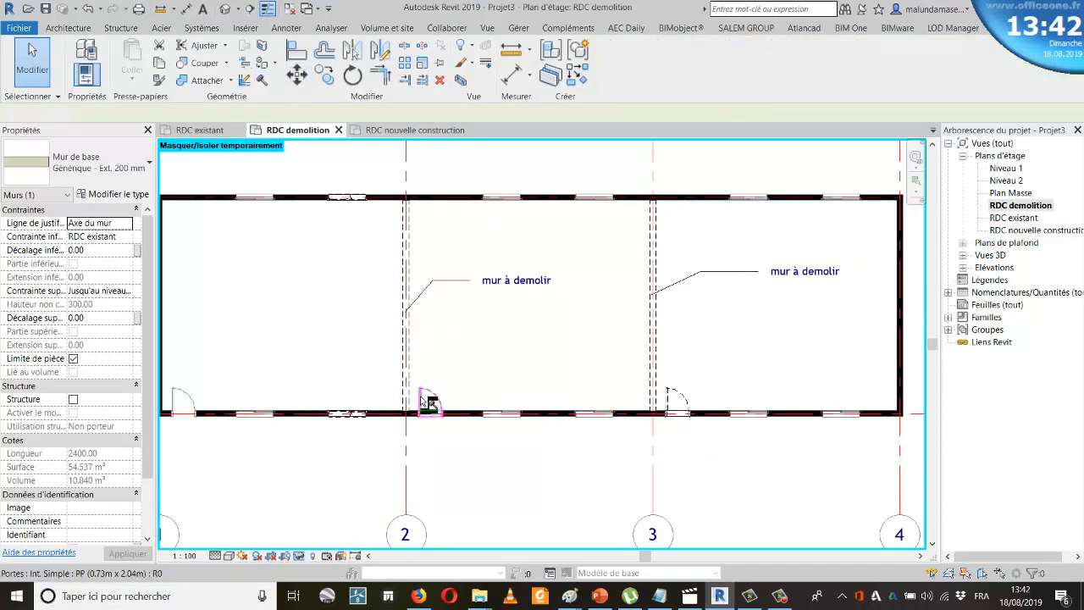
key(Escape)
scroll(426, 401, up, 2)
scroll(449, 490, down, 2)
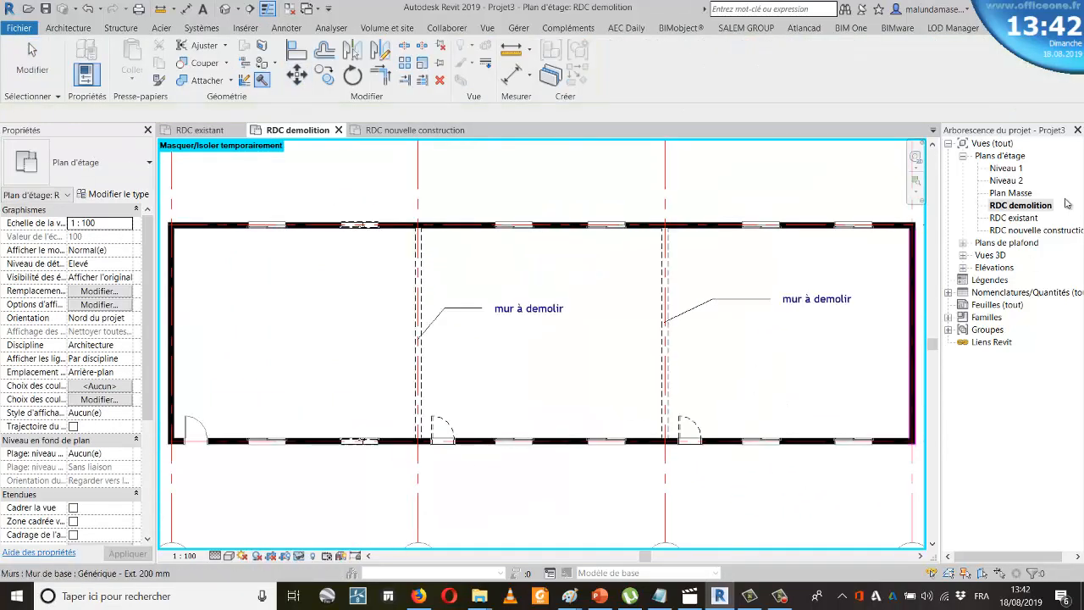
In the RDC nouvelle construction plan, place an Int. Simple PP (0.73m x 2.04m) door in salle de reunion's grid b wall, near grid c
double_click(1025, 232)
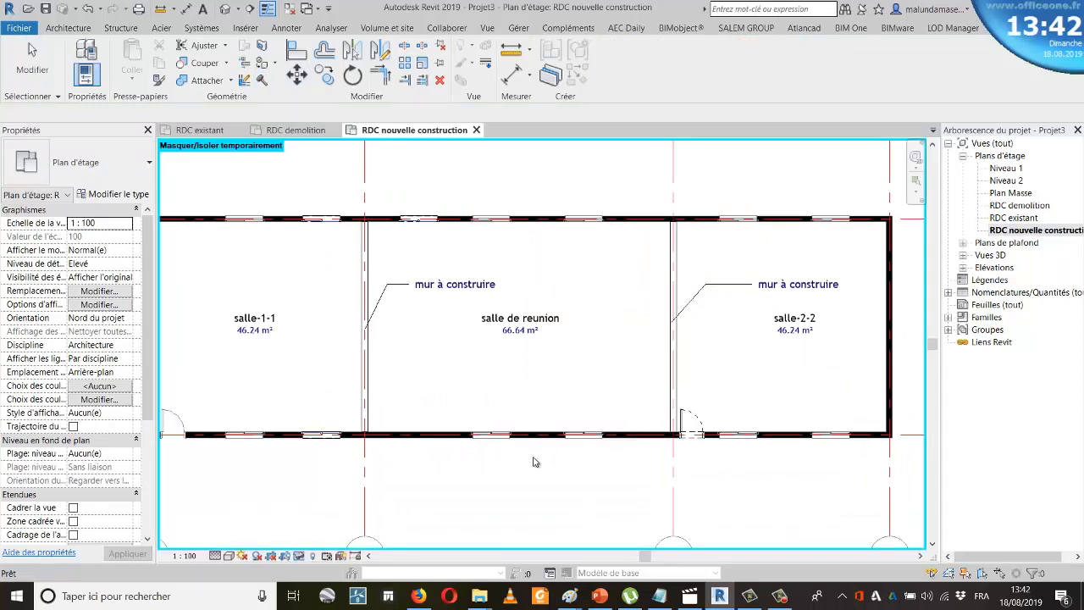
scroll(532, 460, down, 2)
click(68, 28)
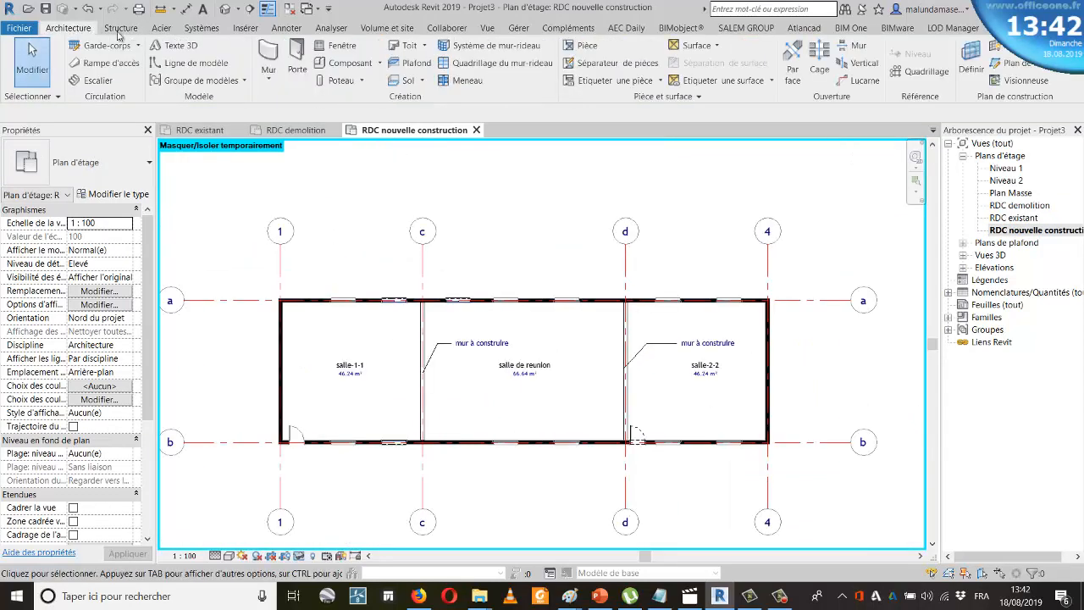
click(297, 55)
scroll(445, 418, up, 2)
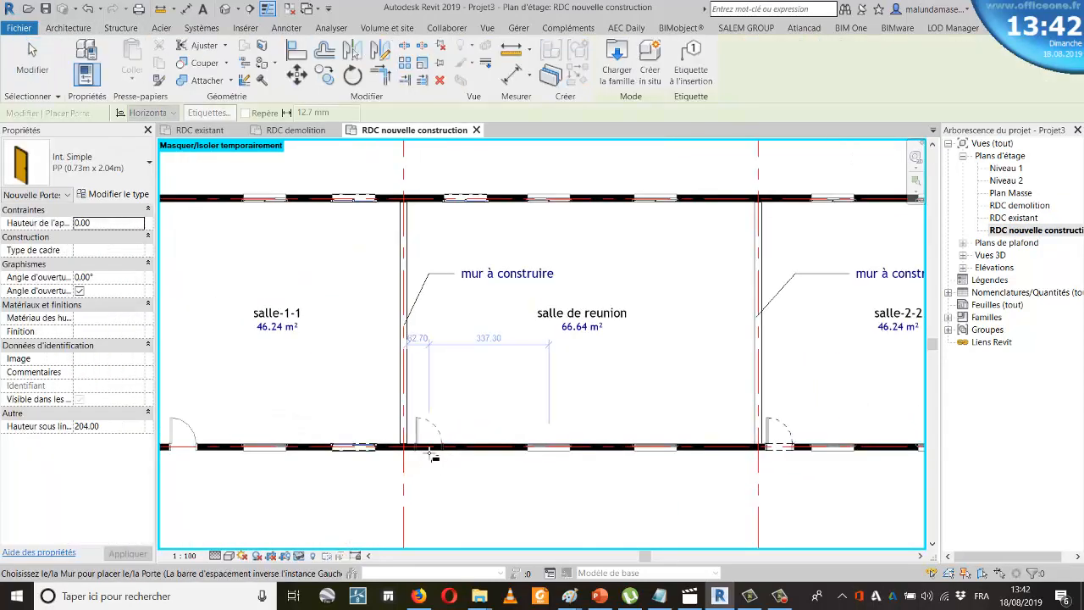
click(452, 431)
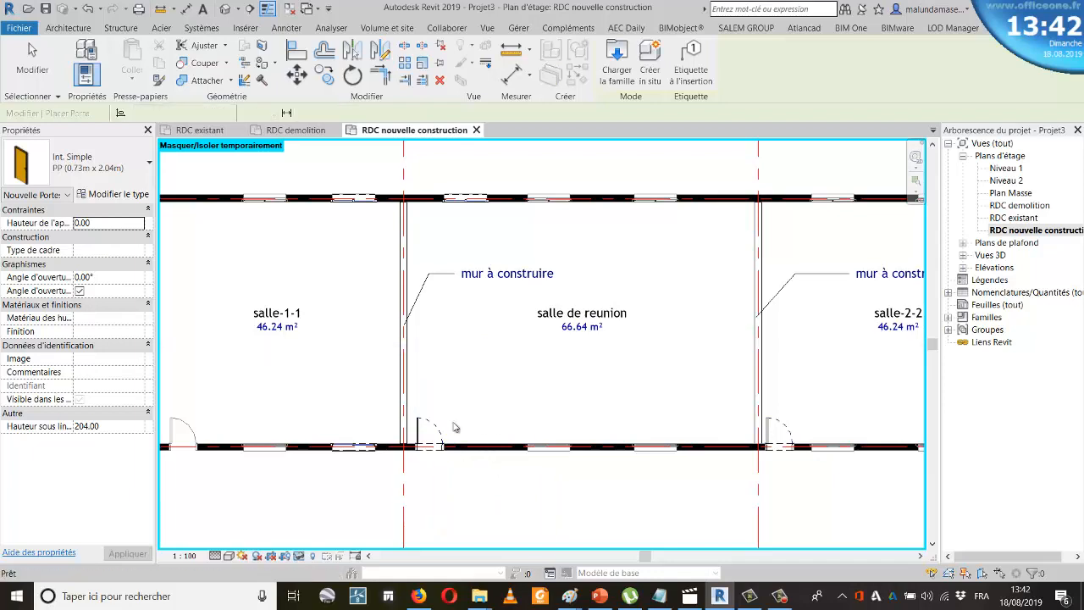
key(Escape)
key(Escape)
Set the distance between the new salle de reunion door and the grid c wall to 30
click(437, 426)
scroll(421, 349, up, 2)
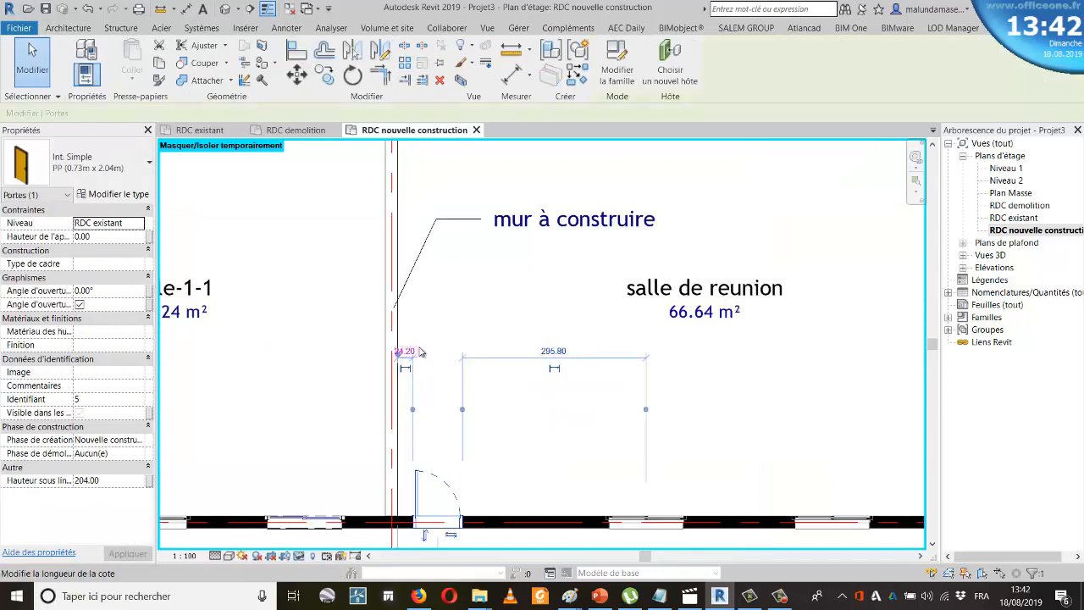
click(411, 352)
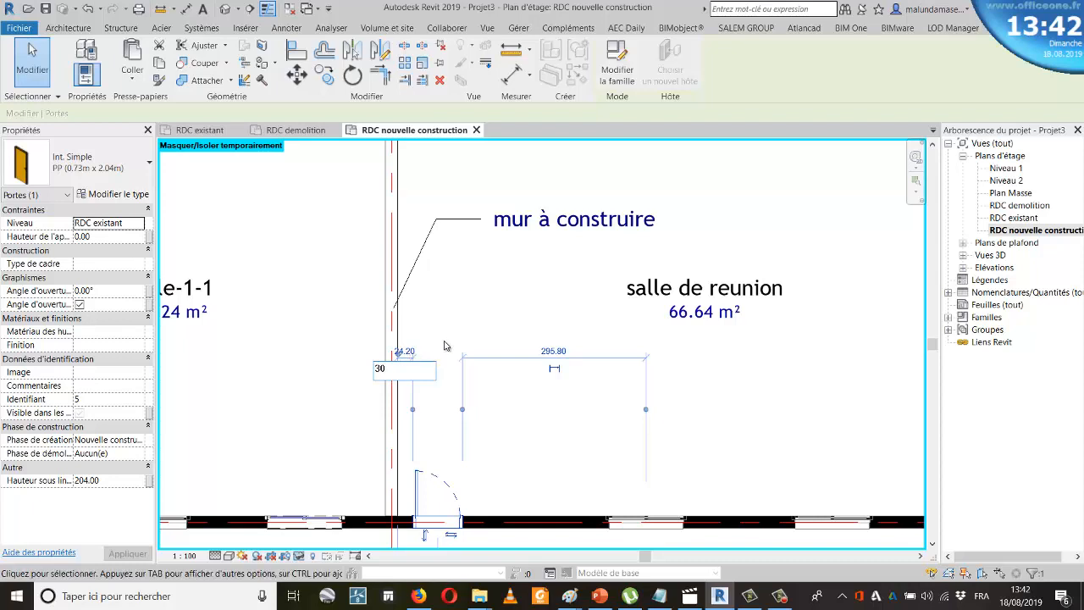
key(Return)
key(Escape)
scroll(426, 380, down, 5)
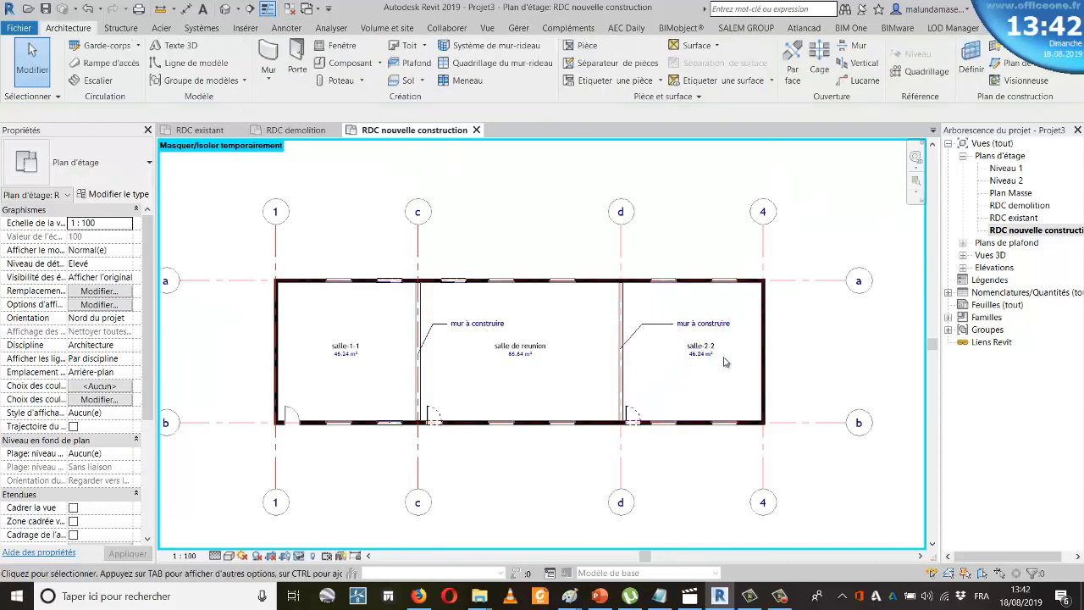
scroll(453, 368, down, 1)
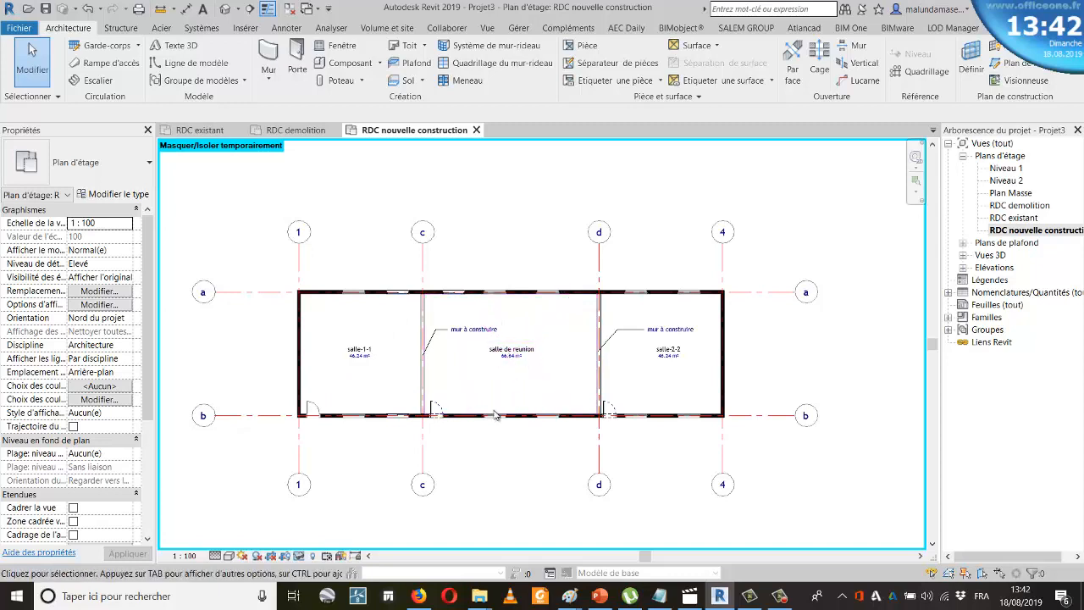
scroll(462, 411, up, 1)
scroll(649, 401, up, 2)
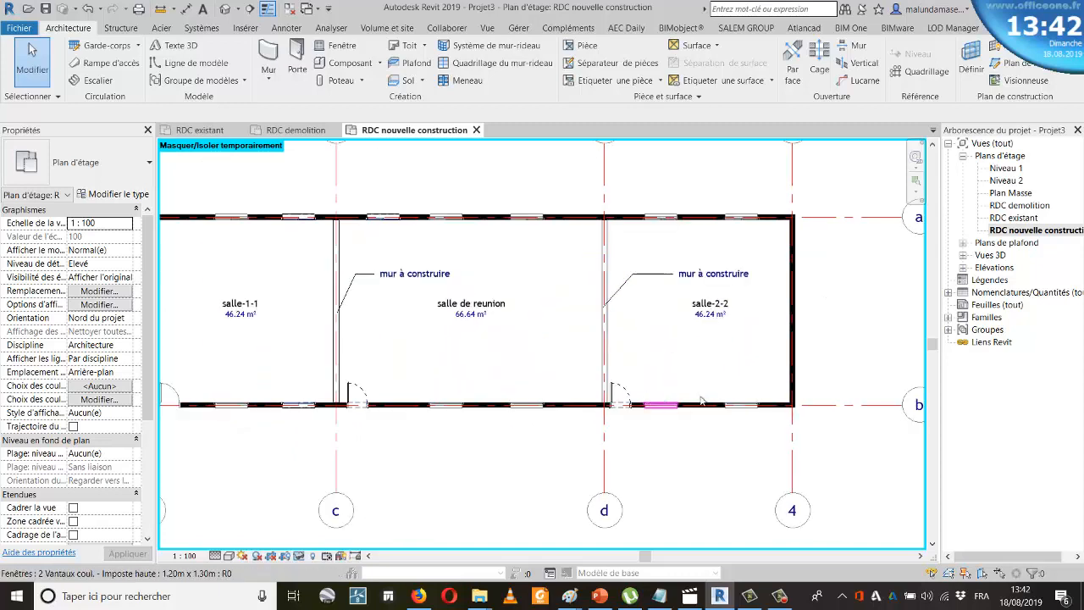
Bring up the RDC existant floor plan and dismiss the reminder to save the project
scroll(551, 358, down, 1)
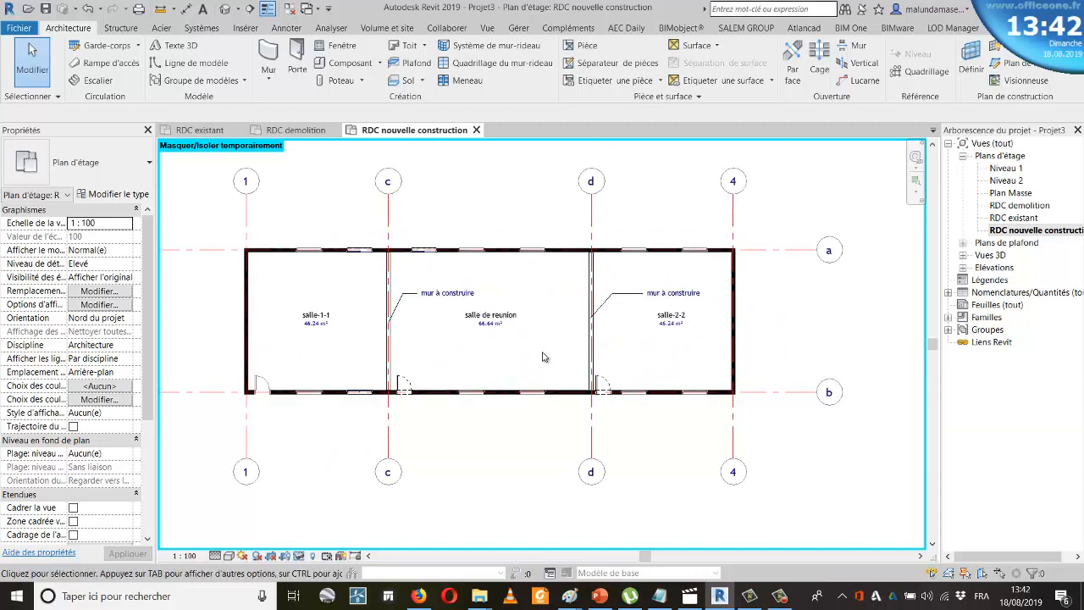
double_click(1016, 218)
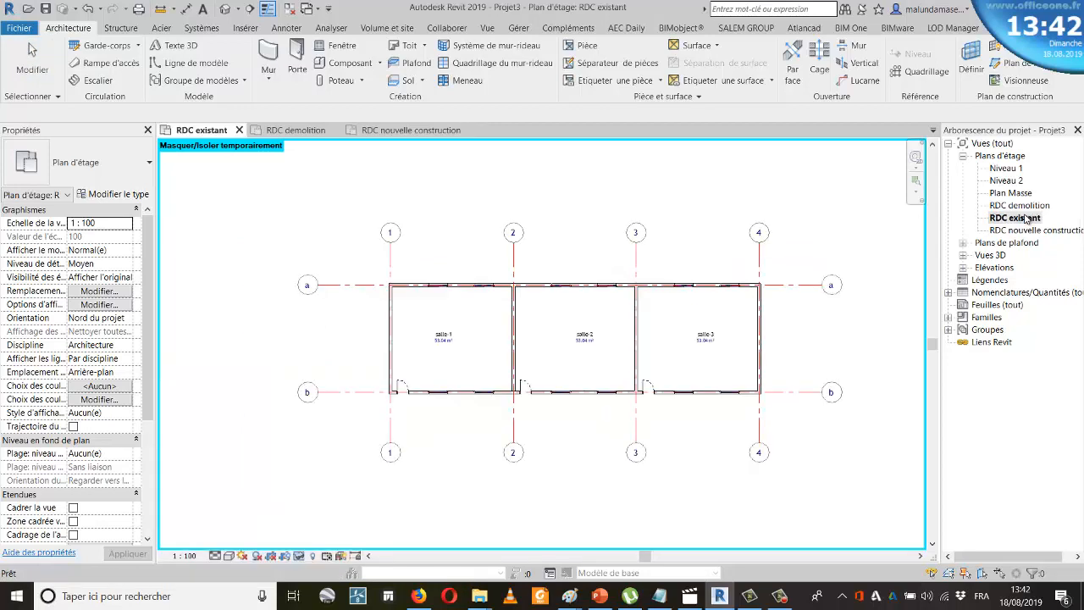
scroll(538, 360, up, 4)
scroll(331, 345, down, 2)
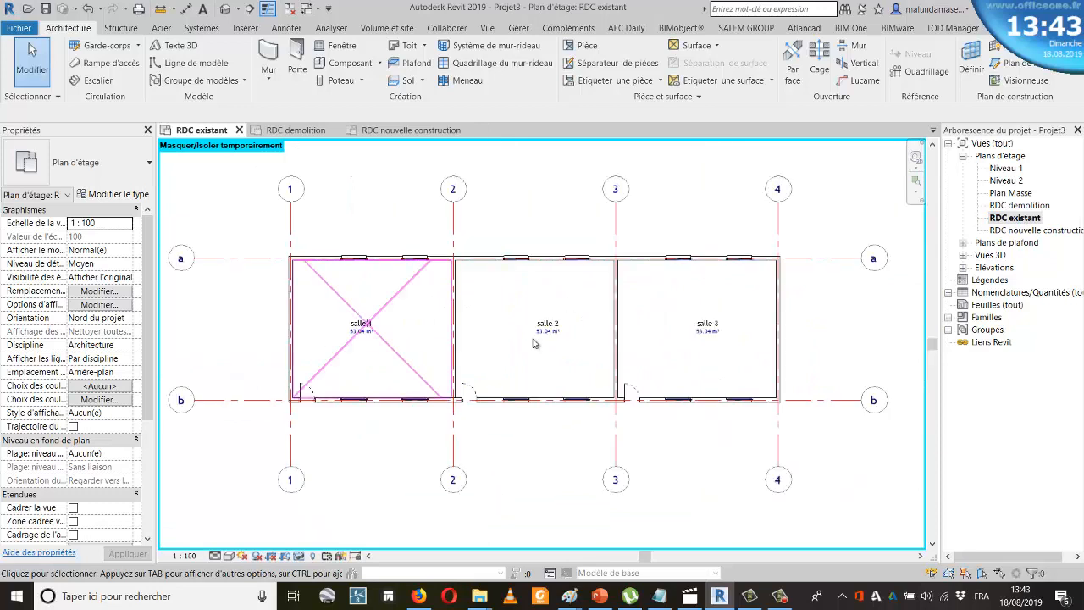
scroll(699, 307, up, 3)
scroll(579, 290, down, 1)
scroll(533, 296, down, 1)
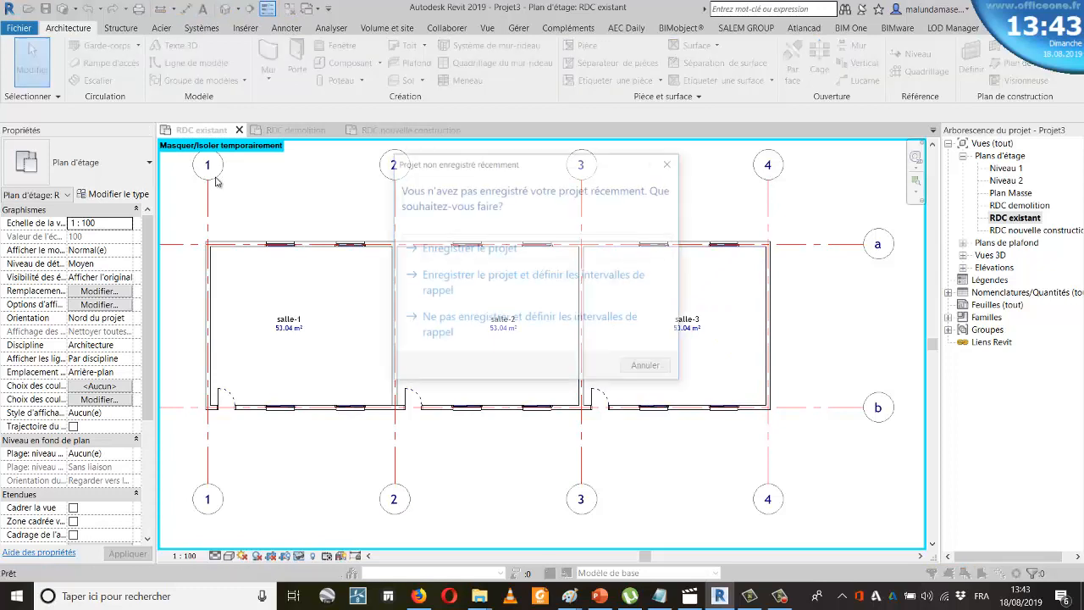
click(670, 162)
In RDC existant, place aligned dimensions across grids 1, 2, 3 and 4 above the building and between grids a and b beside grid 4
key(d)
key(i)
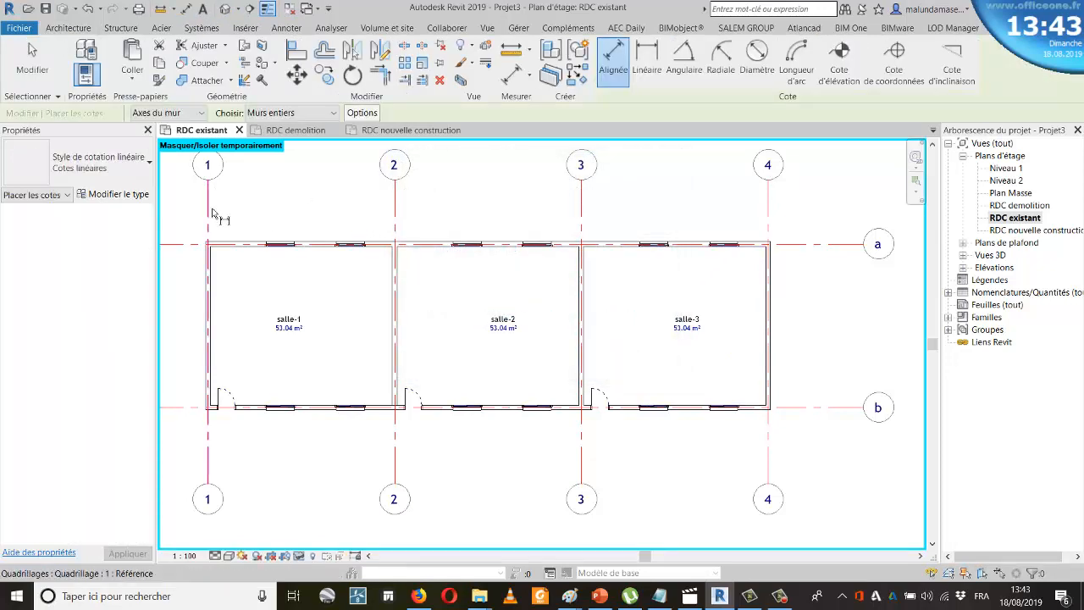
click(393, 216)
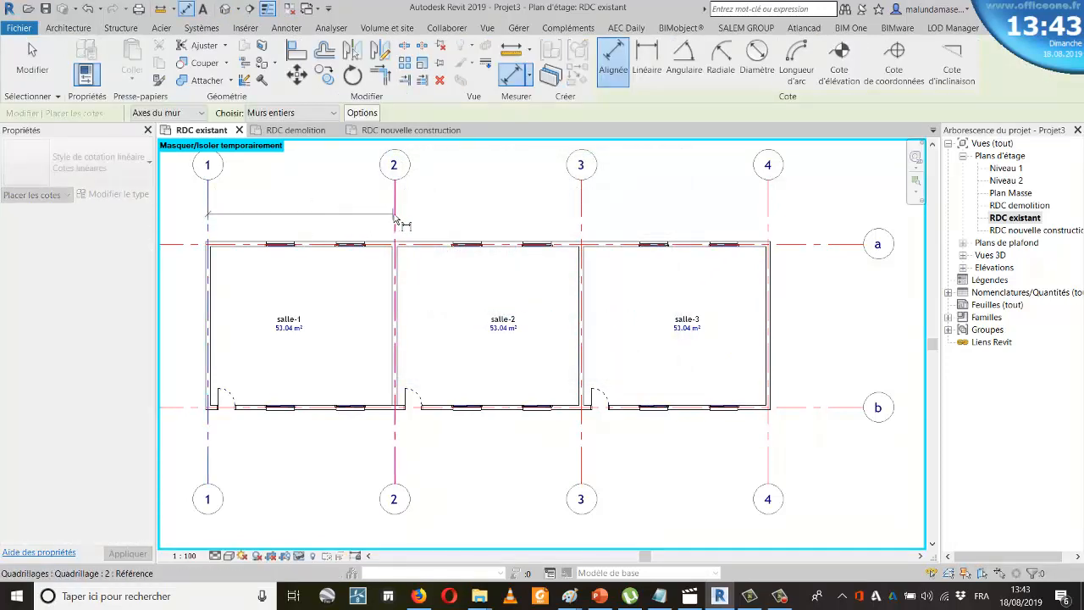
click(593, 219)
click(769, 217)
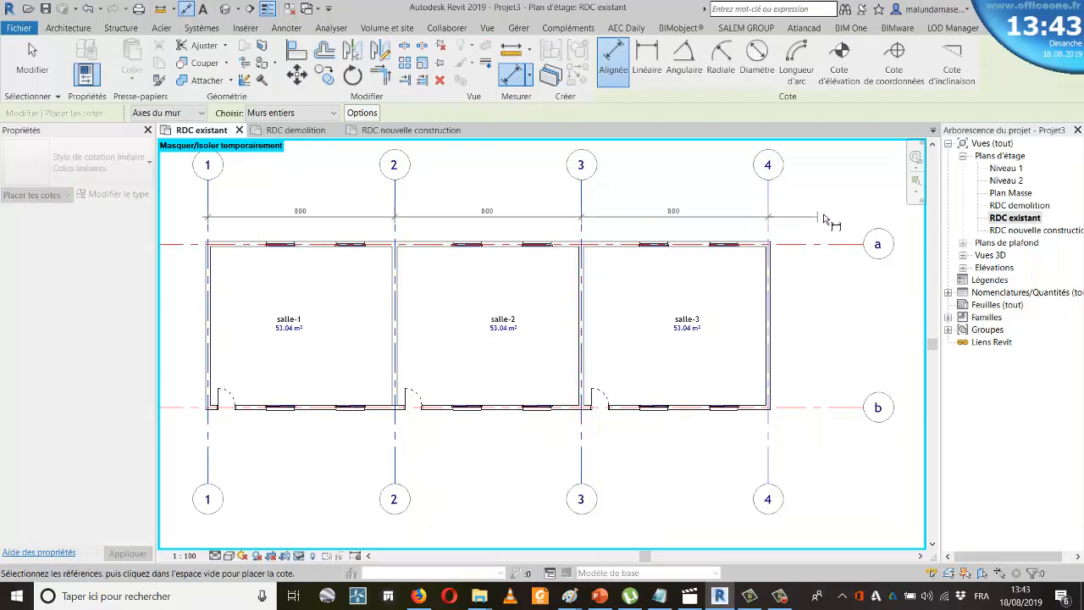
click(825, 213)
click(820, 246)
click(820, 407)
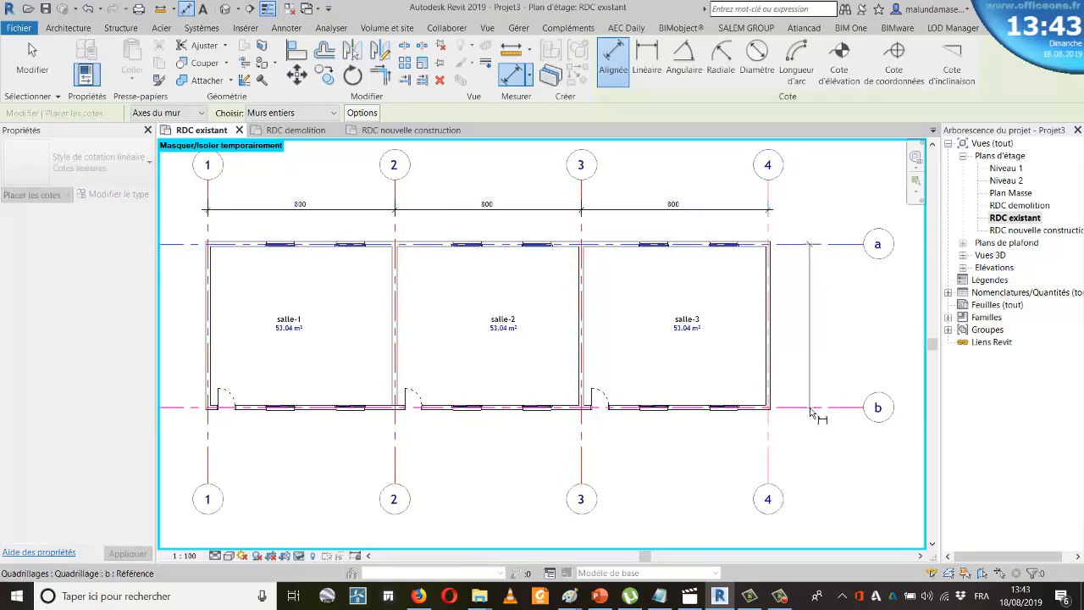
Review the RDC demolition plan, and in RDC nouvelle construction dimension the spacing from grid 1 to grid c above the building
double_click(1020, 205)
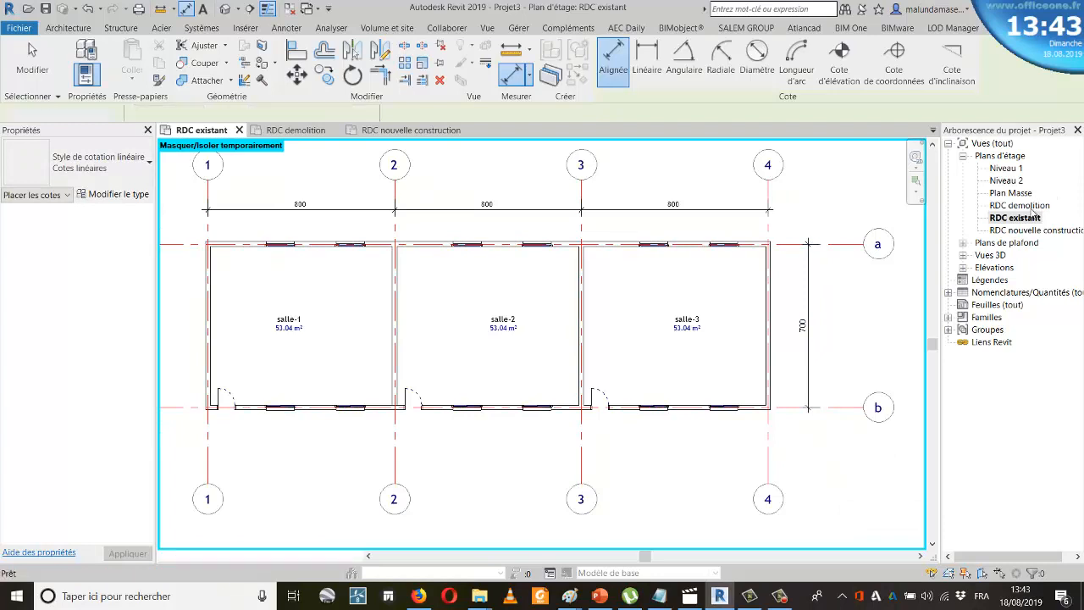
scroll(724, 286, down, 3)
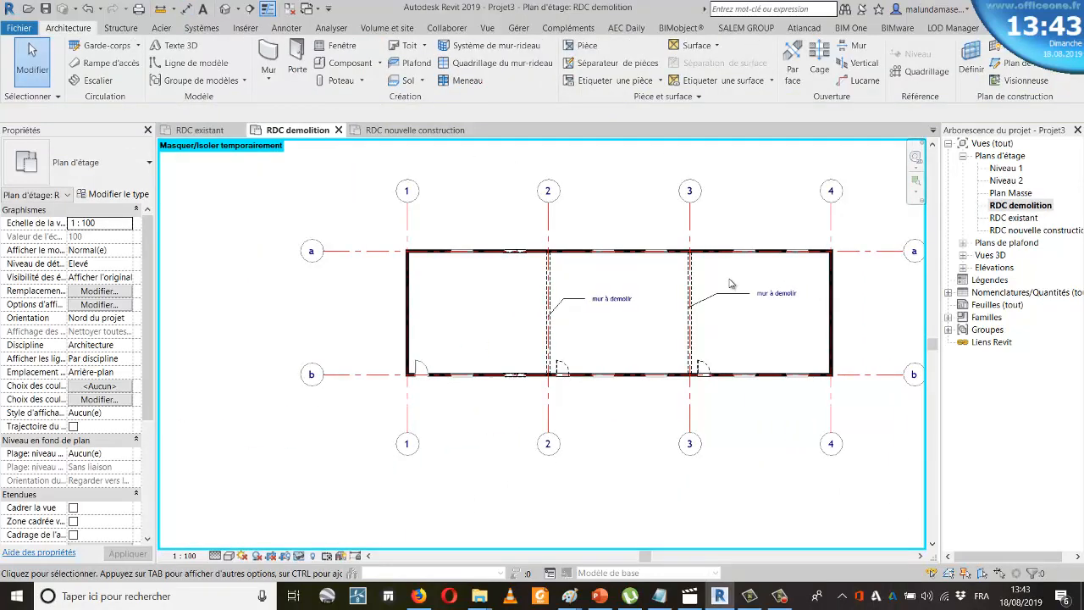
double_click(1026, 230)
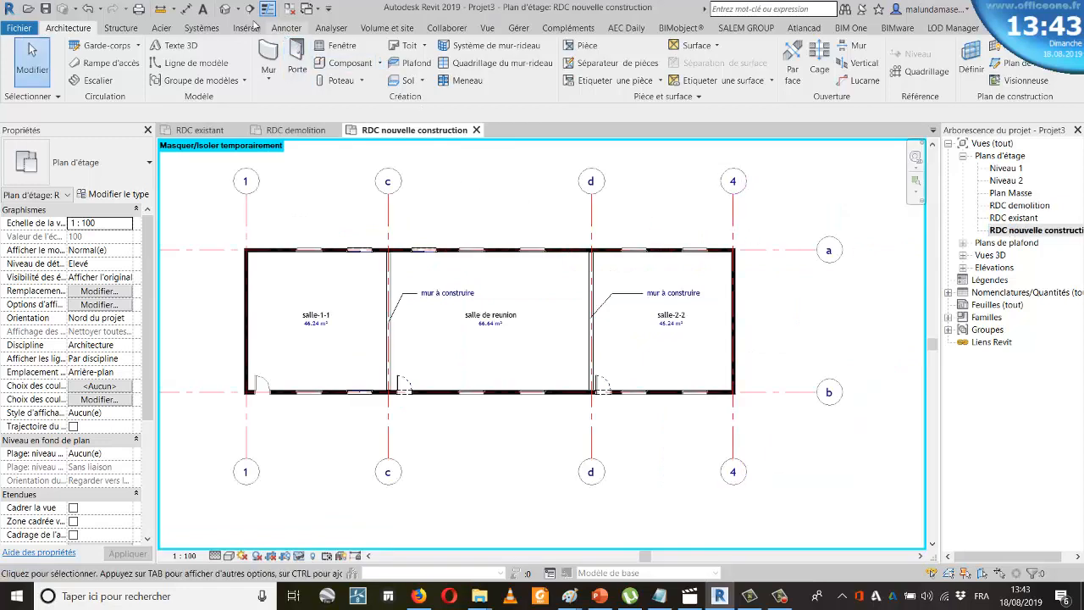
click(184, 8)
click(248, 220)
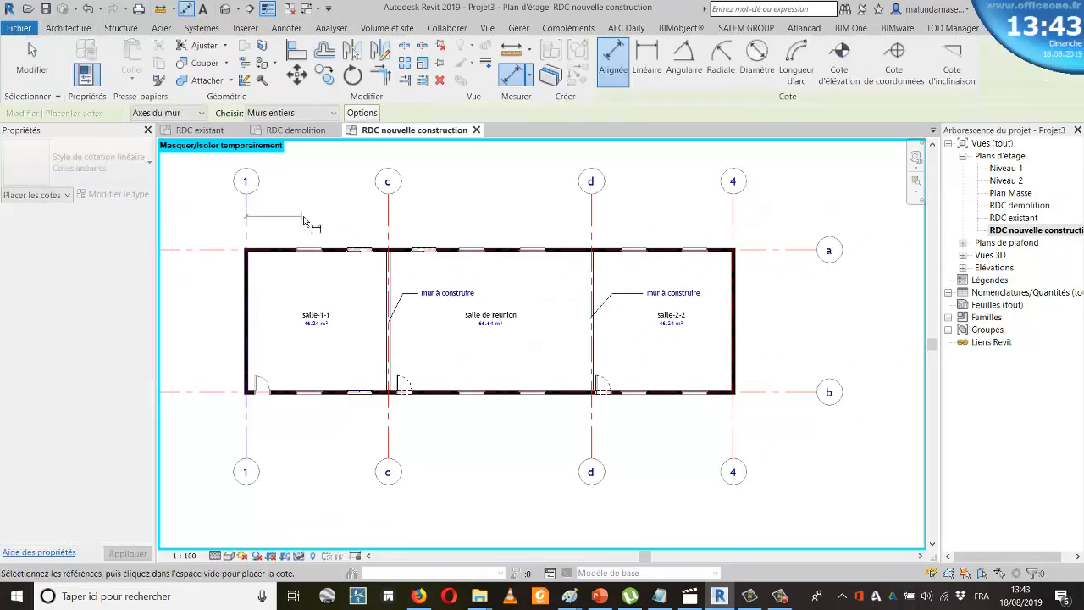
click(388, 218)
click(487, 221)
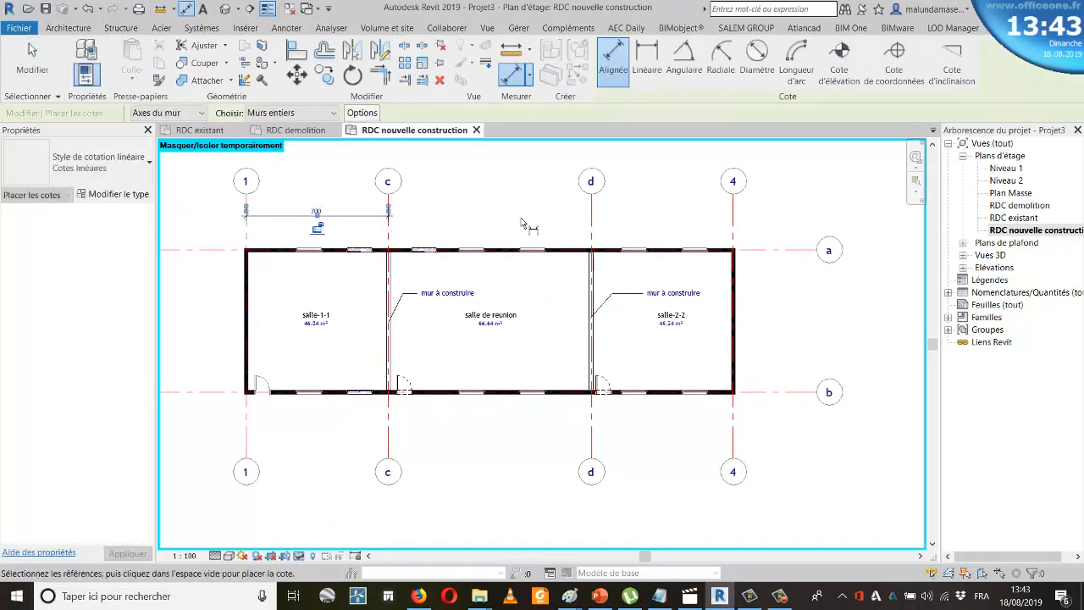
Add a continuous aligned dimension string across grids 1, c, d and 4 below the building
click(246, 430)
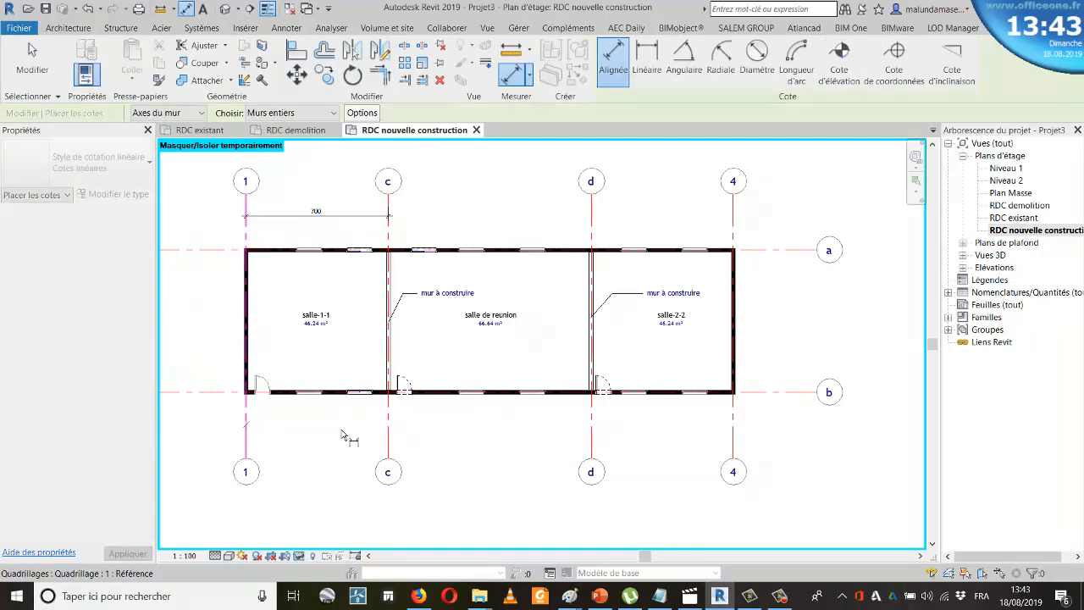
click(388, 431)
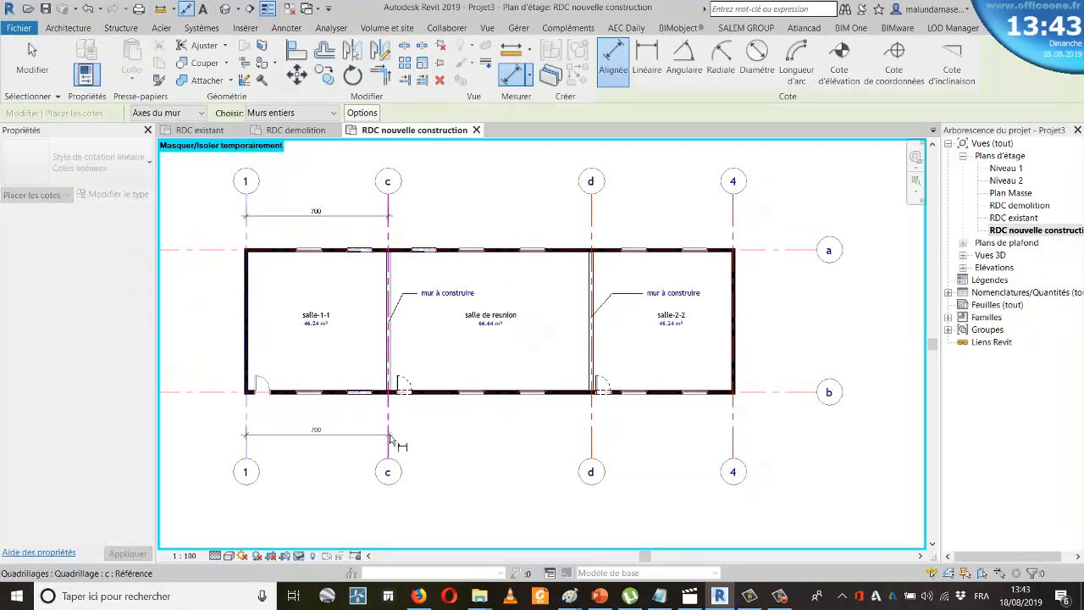
click(591, 436)
click(732, 437)
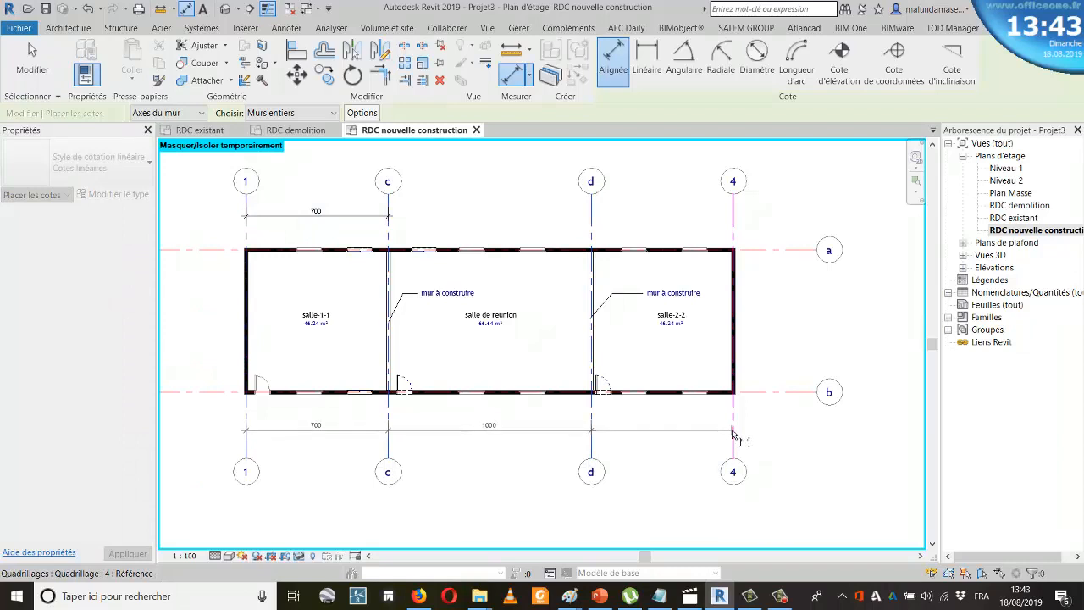
click(783, 400)
Place an aligned dimension between grids b and a, outside the grid 4 wall
click(781, 393)
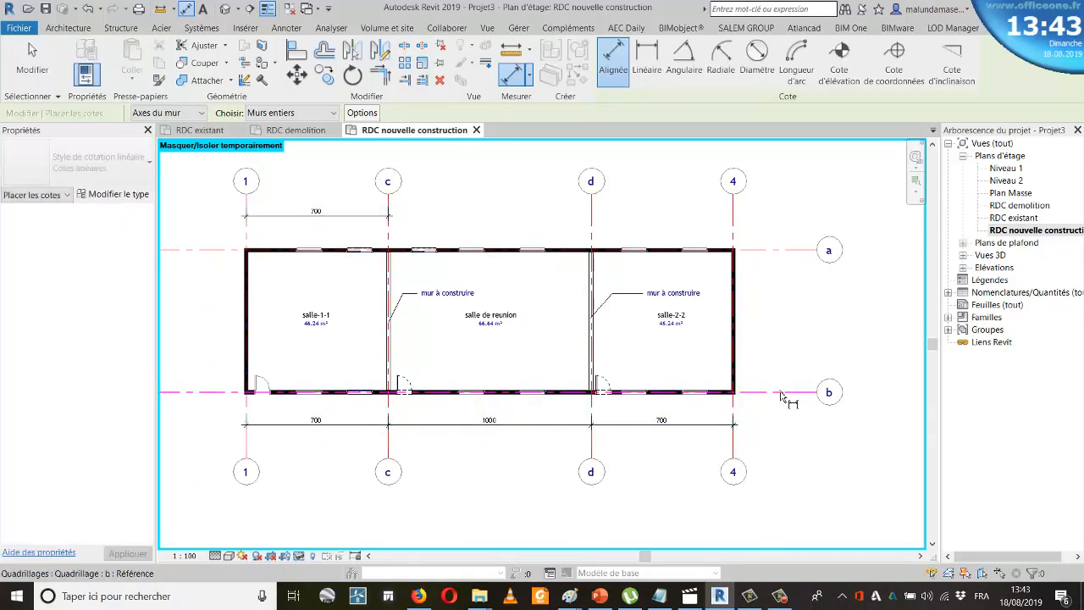
click(770, 250)
click(779, 219)
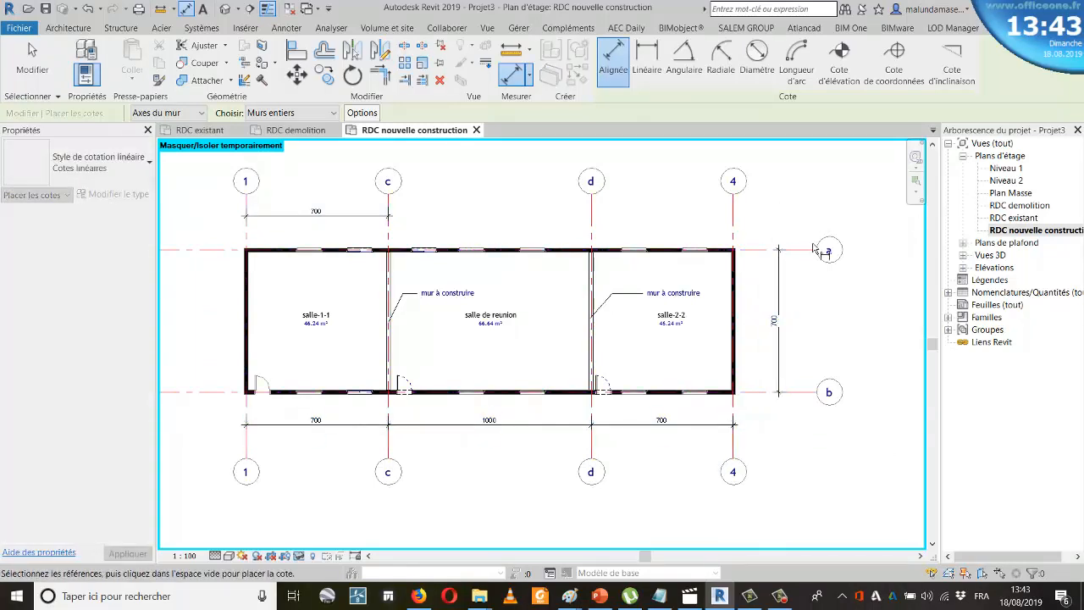
click(728, 337)
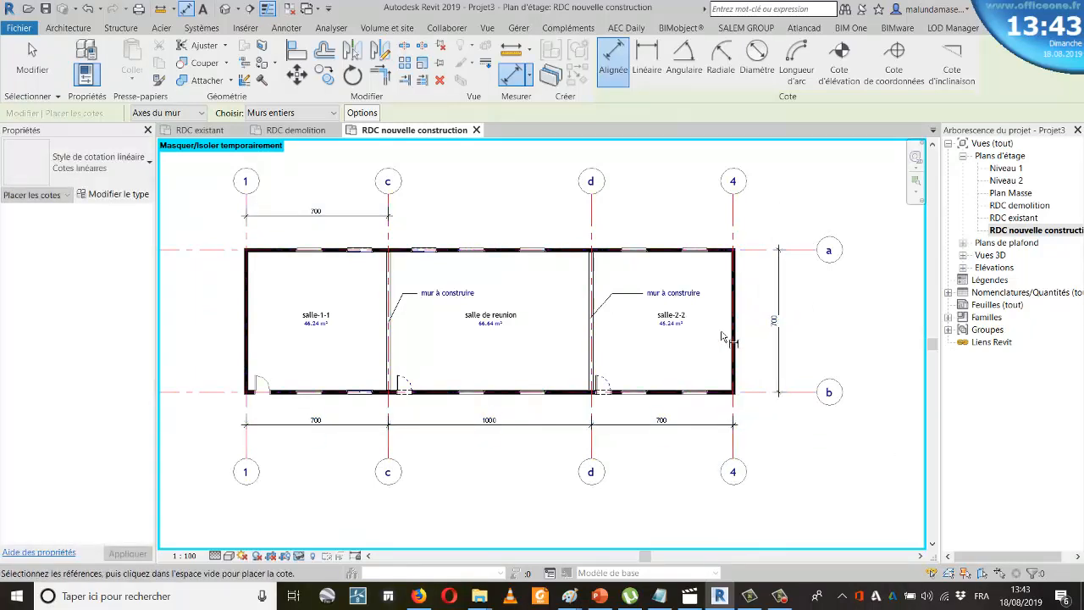
click(419, 596)
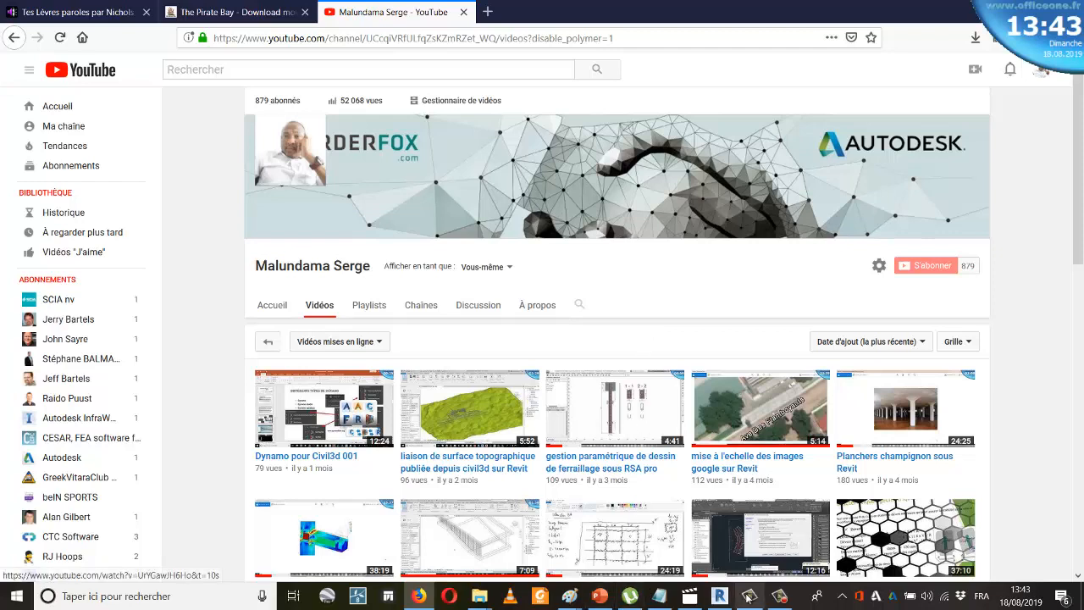
click(779, 595)
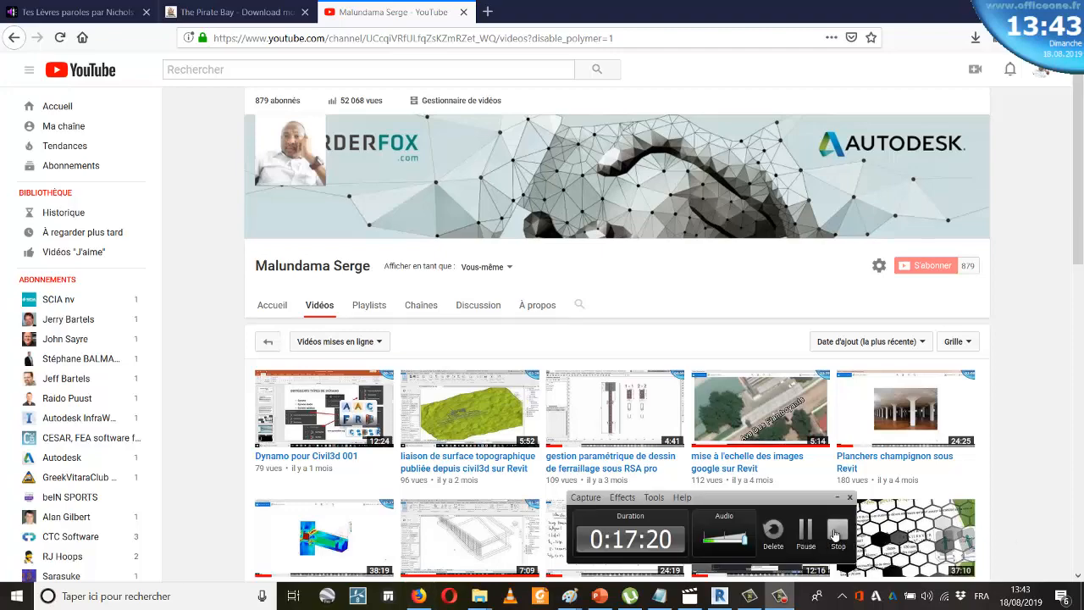